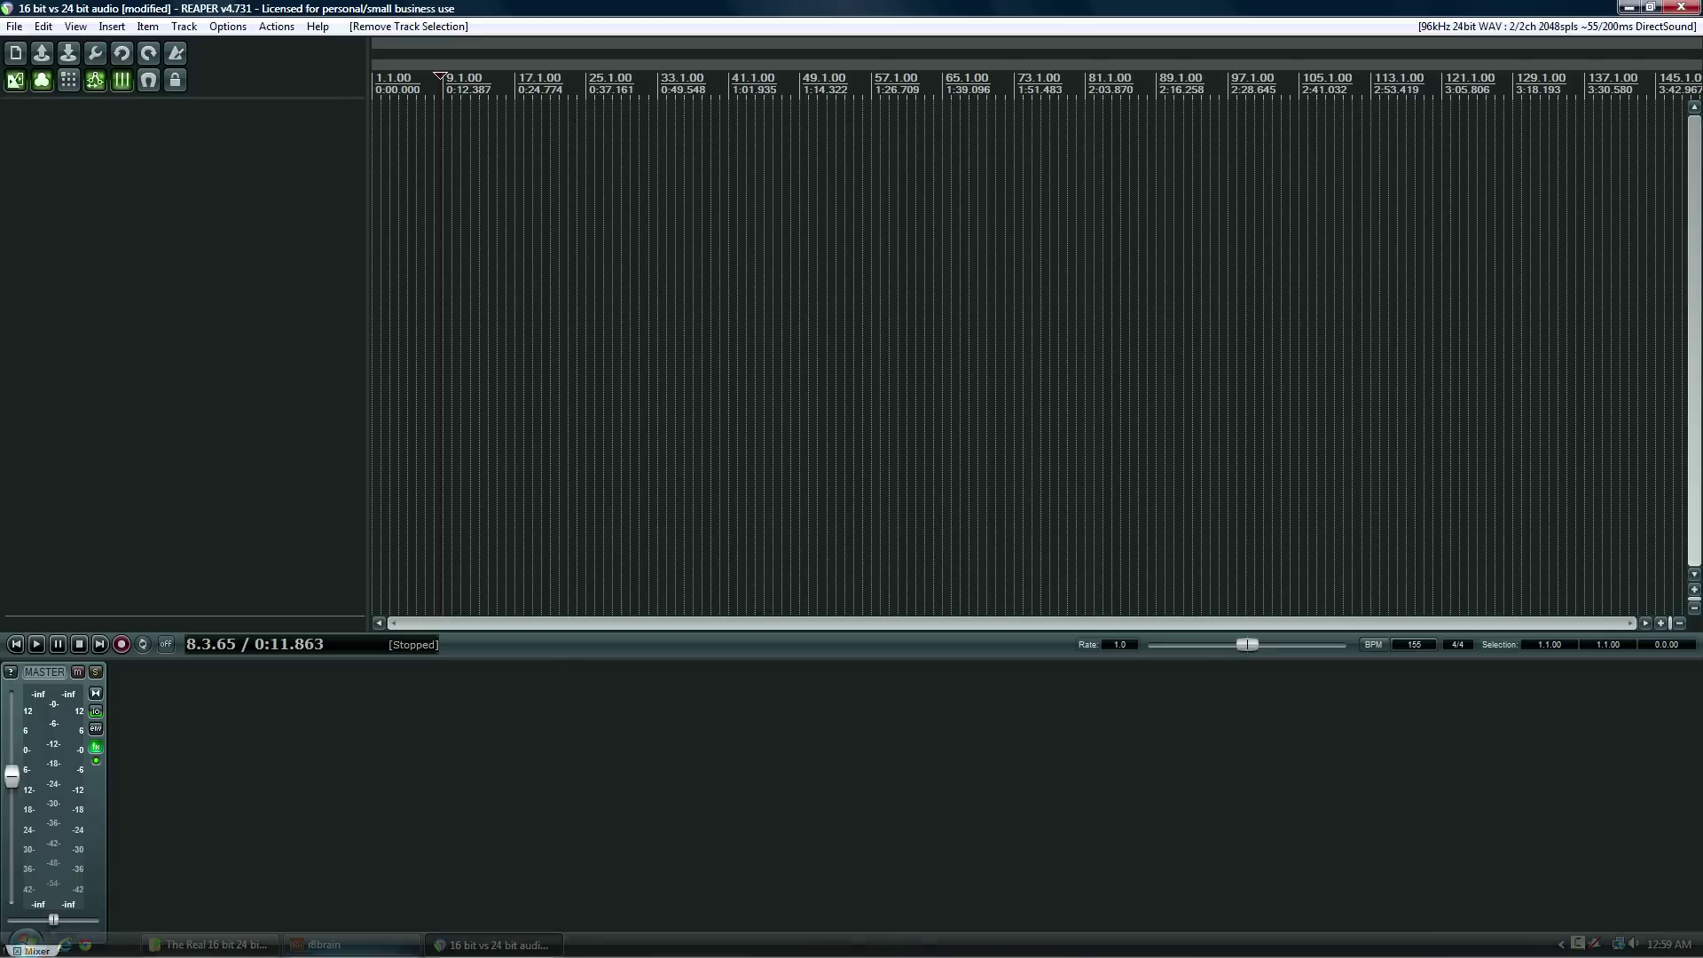
# Import the six .aif audio files from the 16 bit 24 bit audio difference folder onto separate tracks.
pyautogui.click(210, 945)
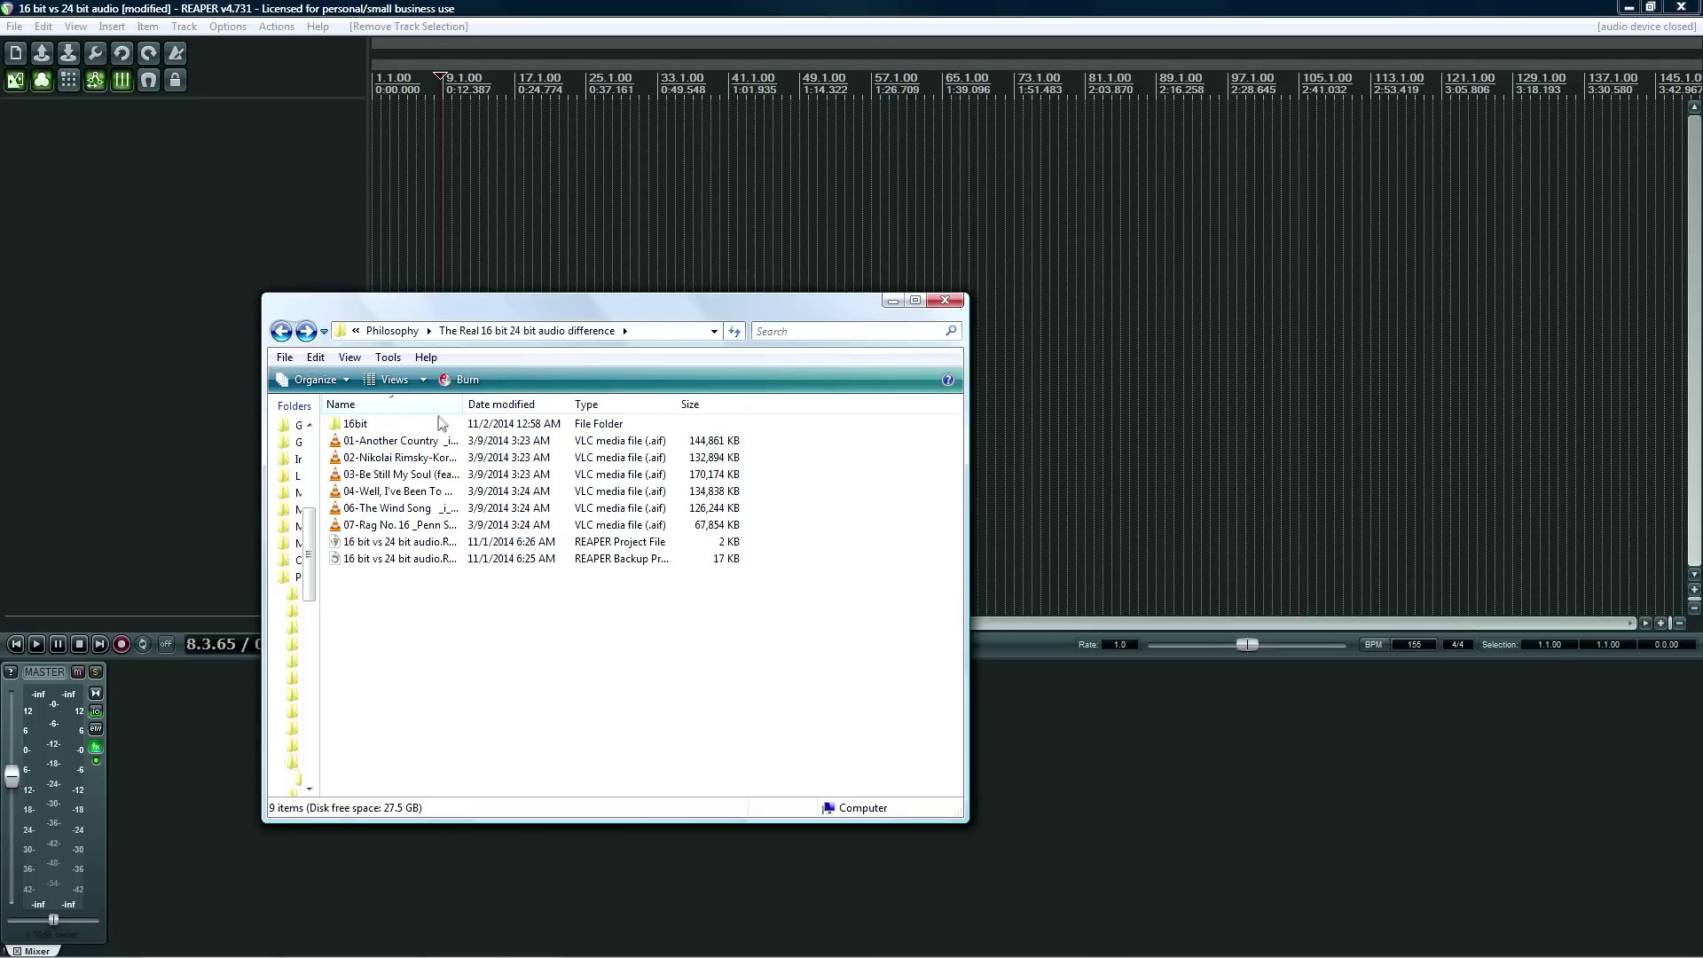
pyautogui.moveTo(463, 410); pyautogui.dragTo(733, 413)
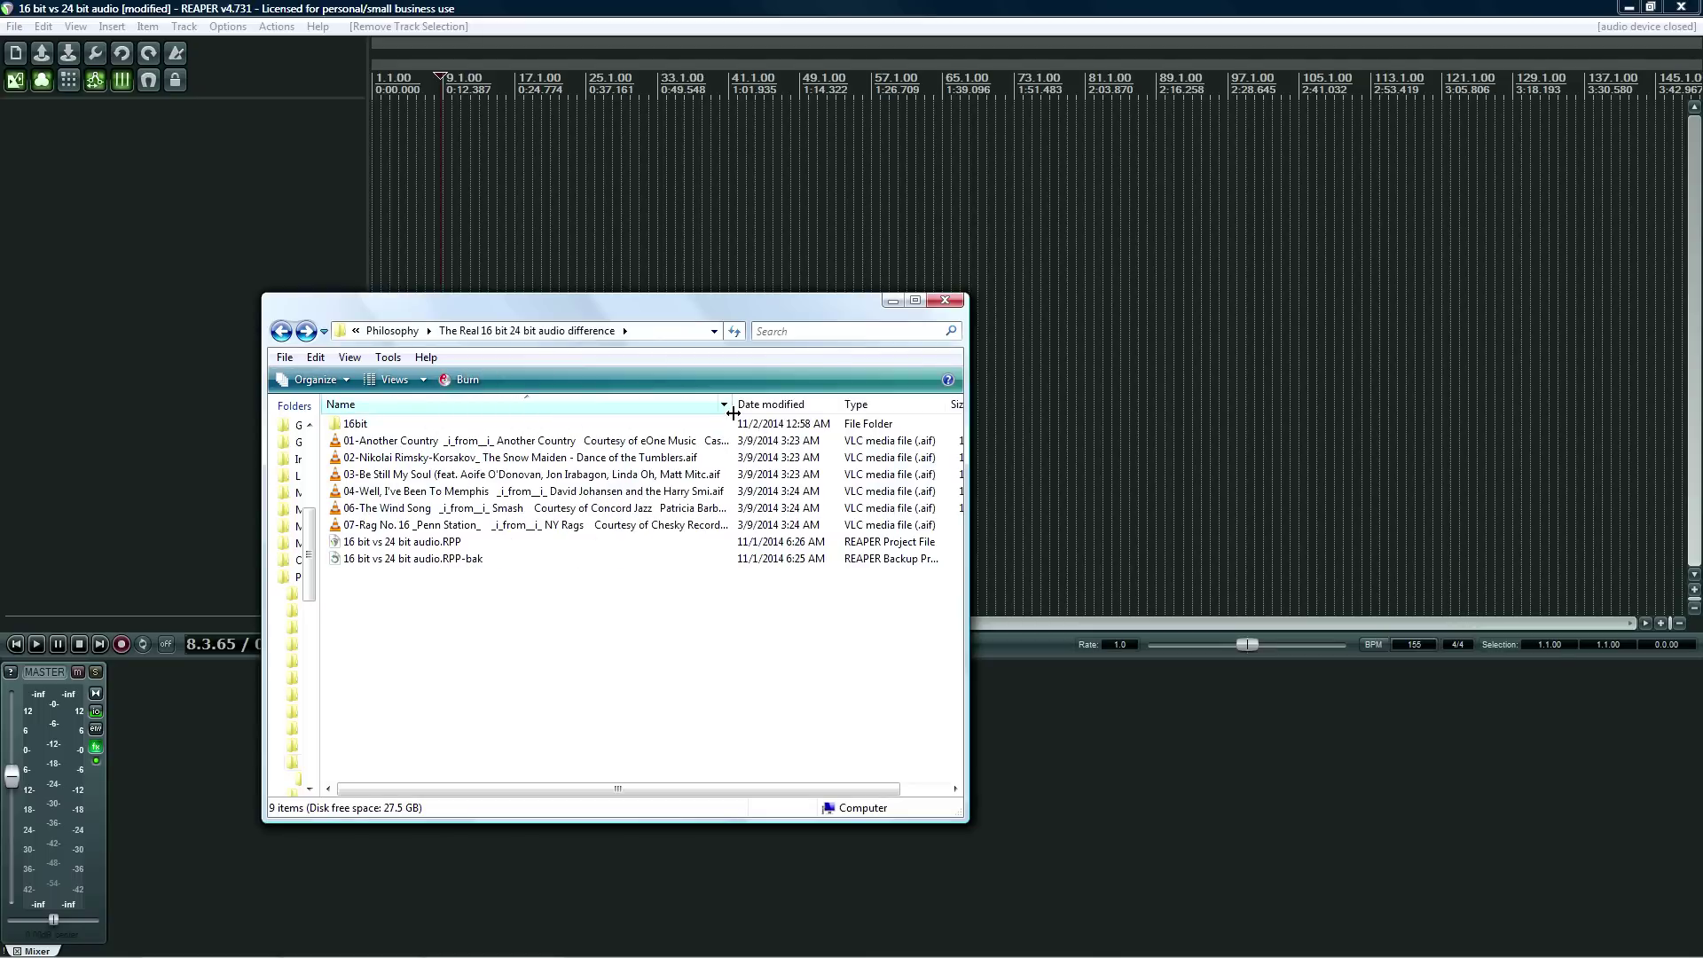
pyautogui.click(504, 444)
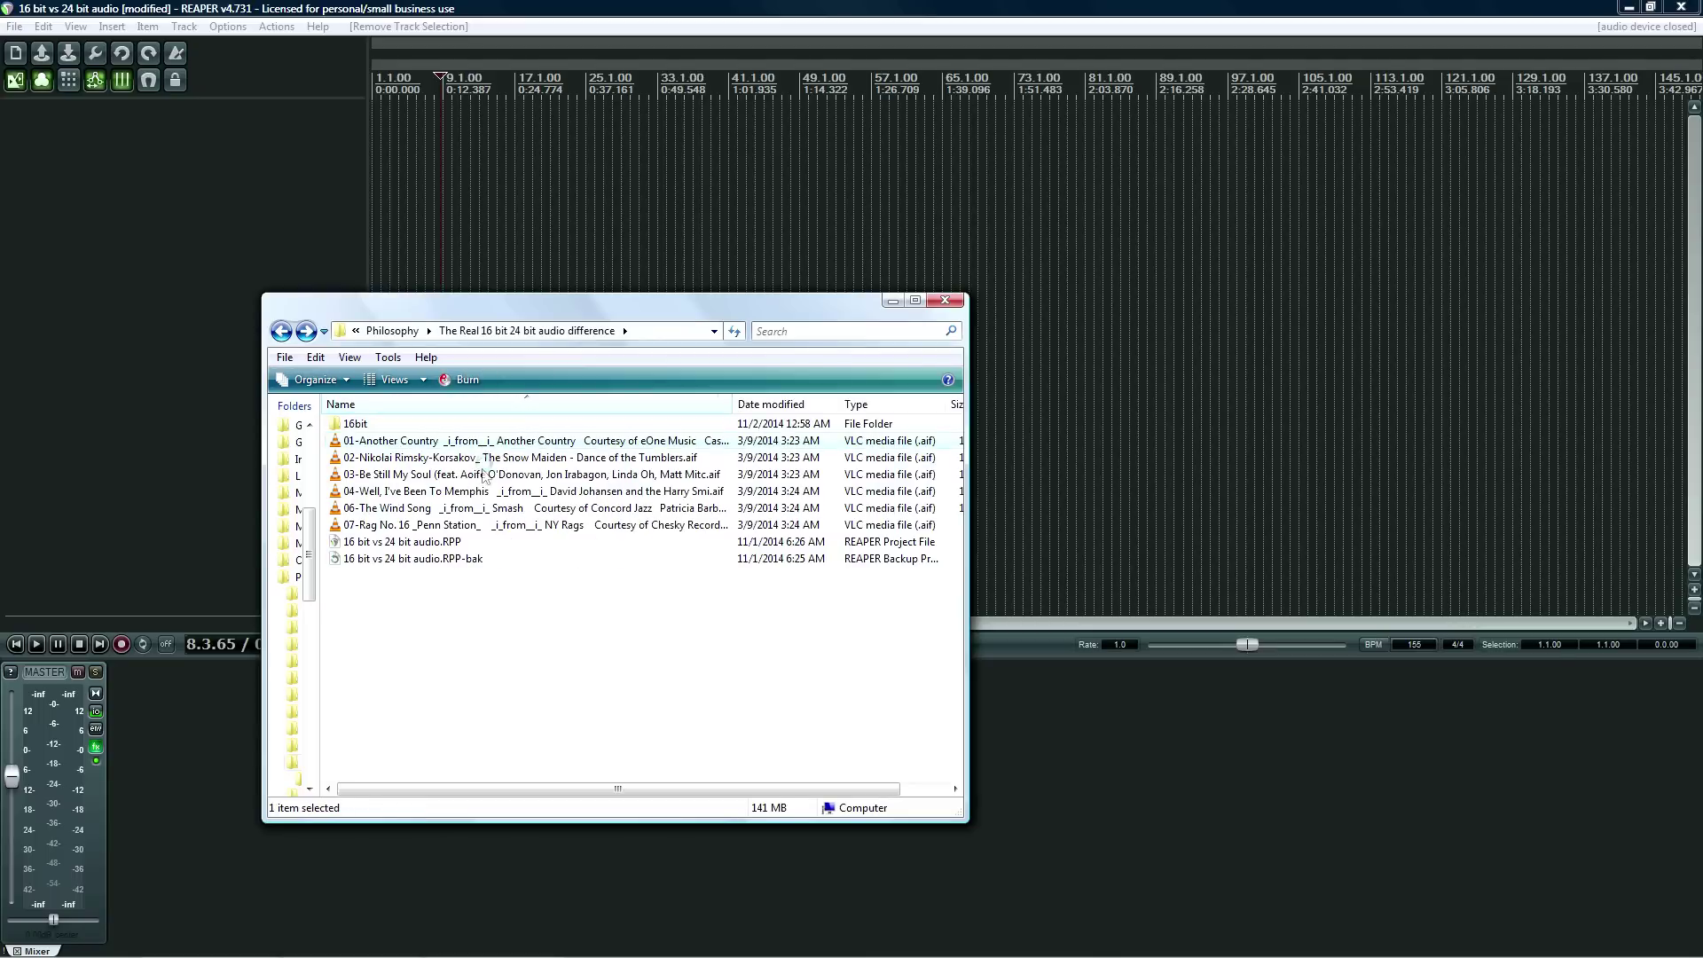
pyautogui.keyDown('shift'); pyautogui.click(479, 525); pyautogui.keyUp('shift')
pyautogui.moveTo(489, 448); pyautogui.dragTo(371, 137)
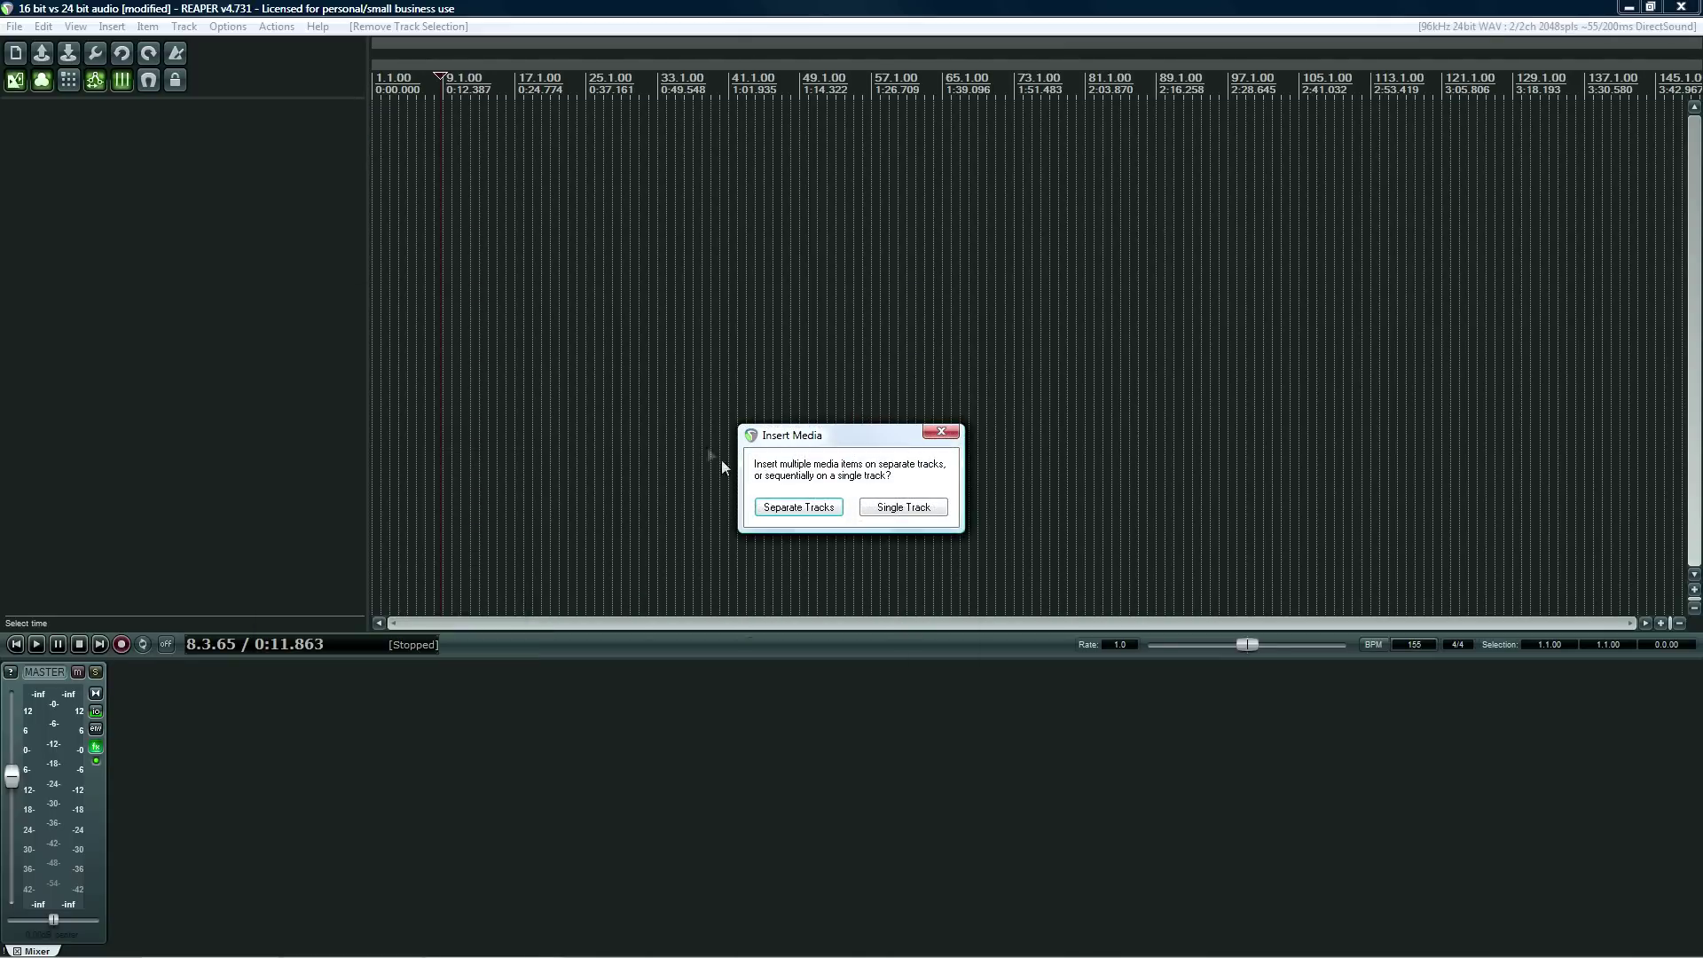
pyautogui.click(817, 508)
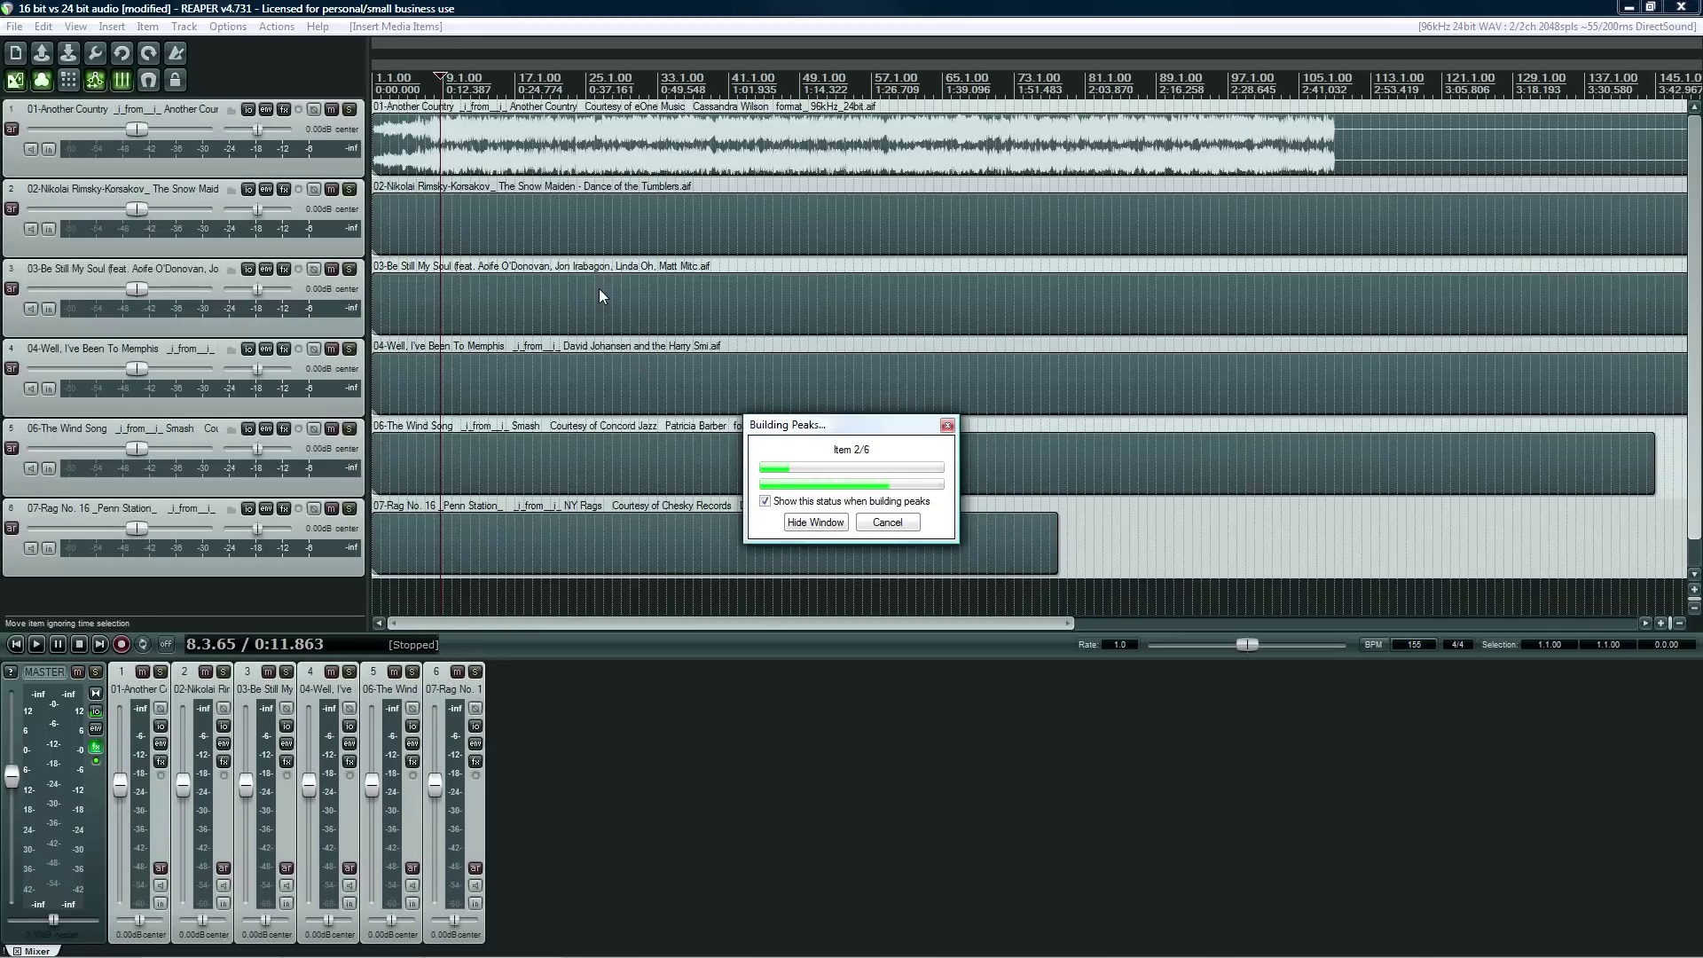
# Examine the waveforms of the imported recordings at enlarged track height.
pyautogui.scroll(-2, 482, 367)
pyautogui.scroll(-2, 482, 367)
pyautogui.scroll(2, 482, 367)
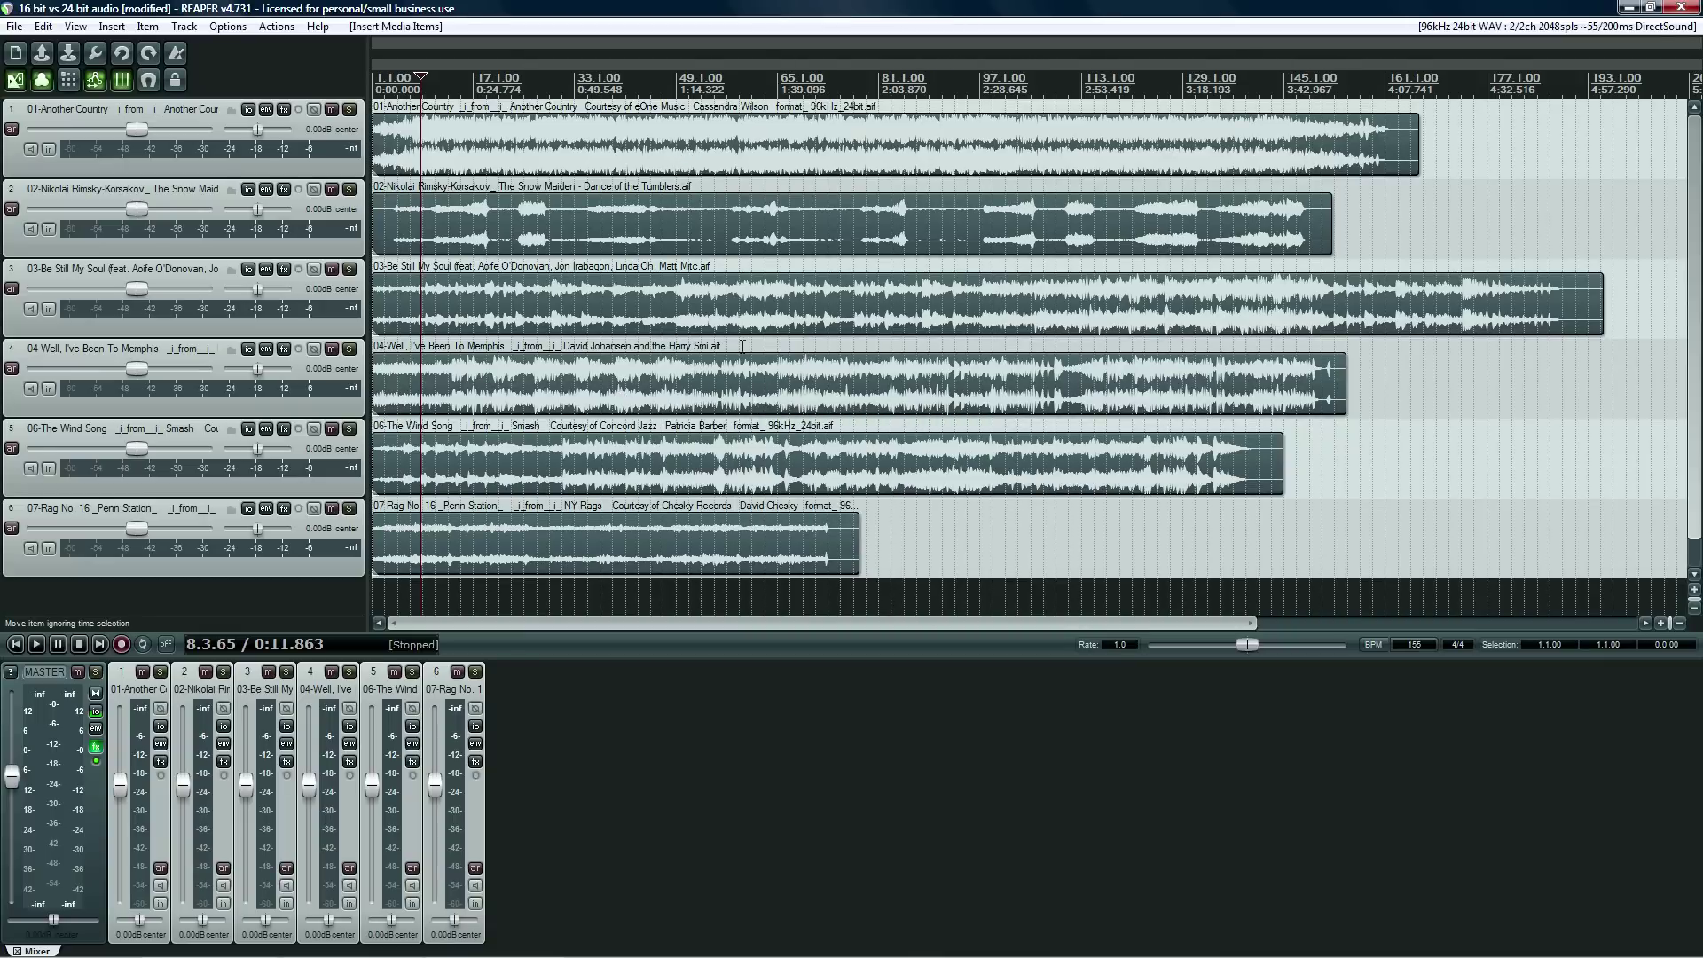
pyautogui.click(1695, 590)
pyautogui.click(1695, 589)
pyautogui.click(1695, 590)
pyautogui.click(1695, 590)
pyautogui.click(1695, 590)
pyautogui.click(1695, 589)
pyautogui.click(1695, 590)
pyautogui.click(1695, 590)
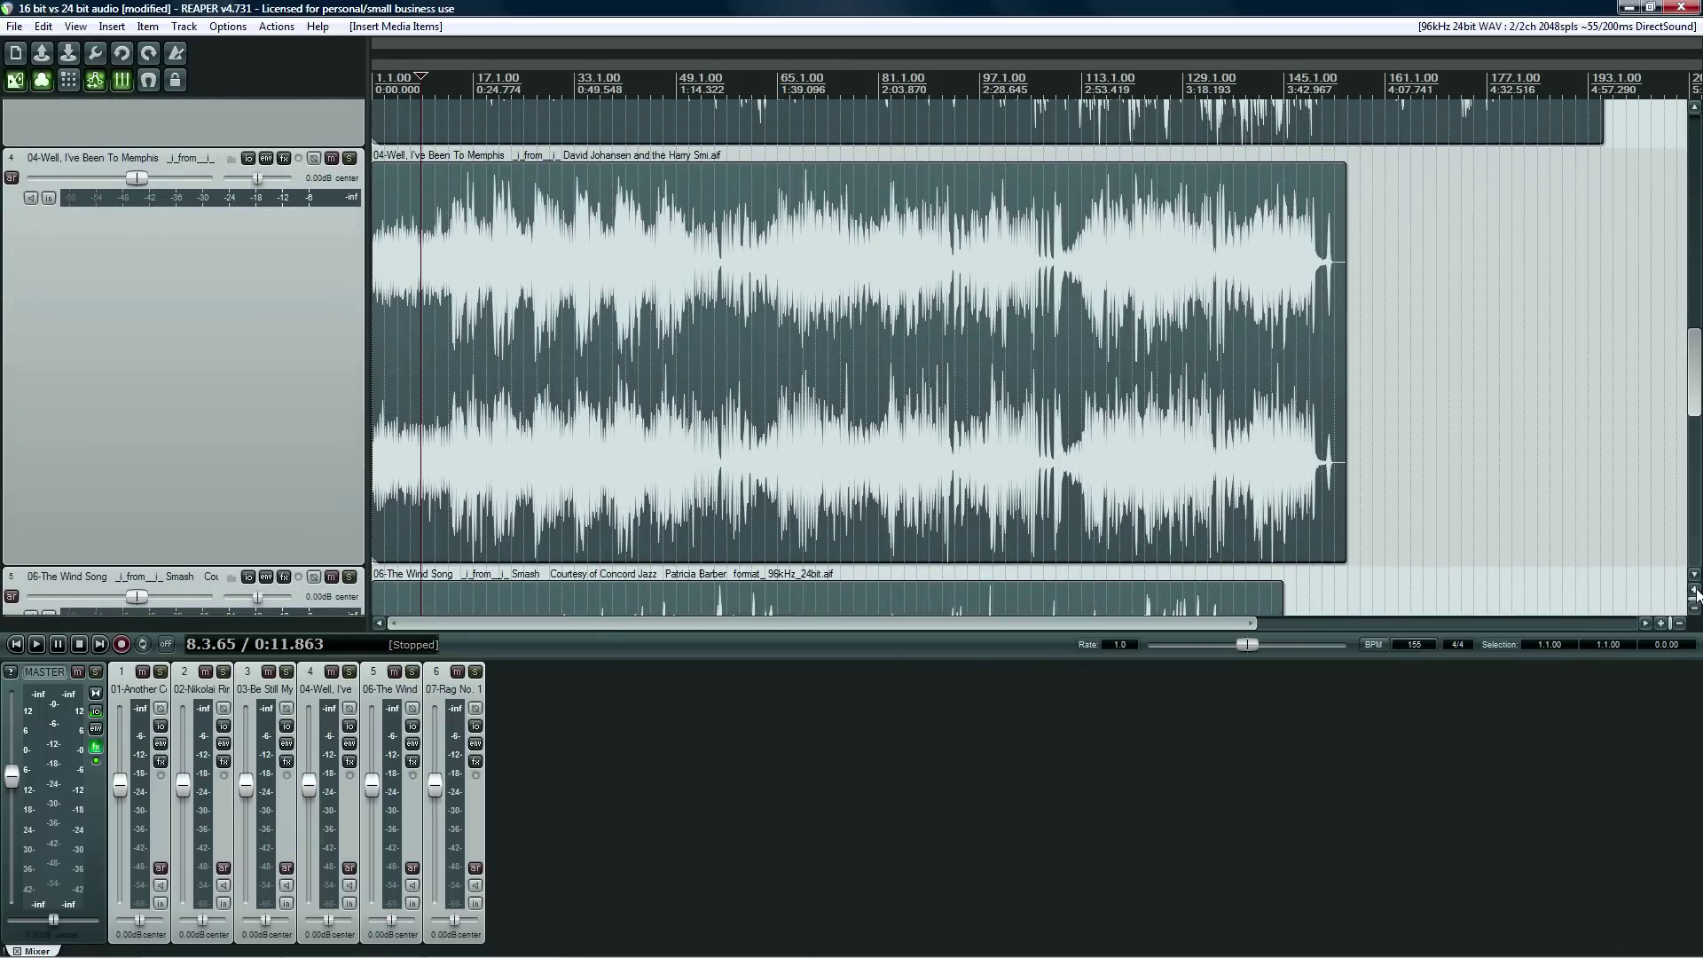
pyautogui.moveTo(1692, 410); pyautogui.dragTo(1671, 135)
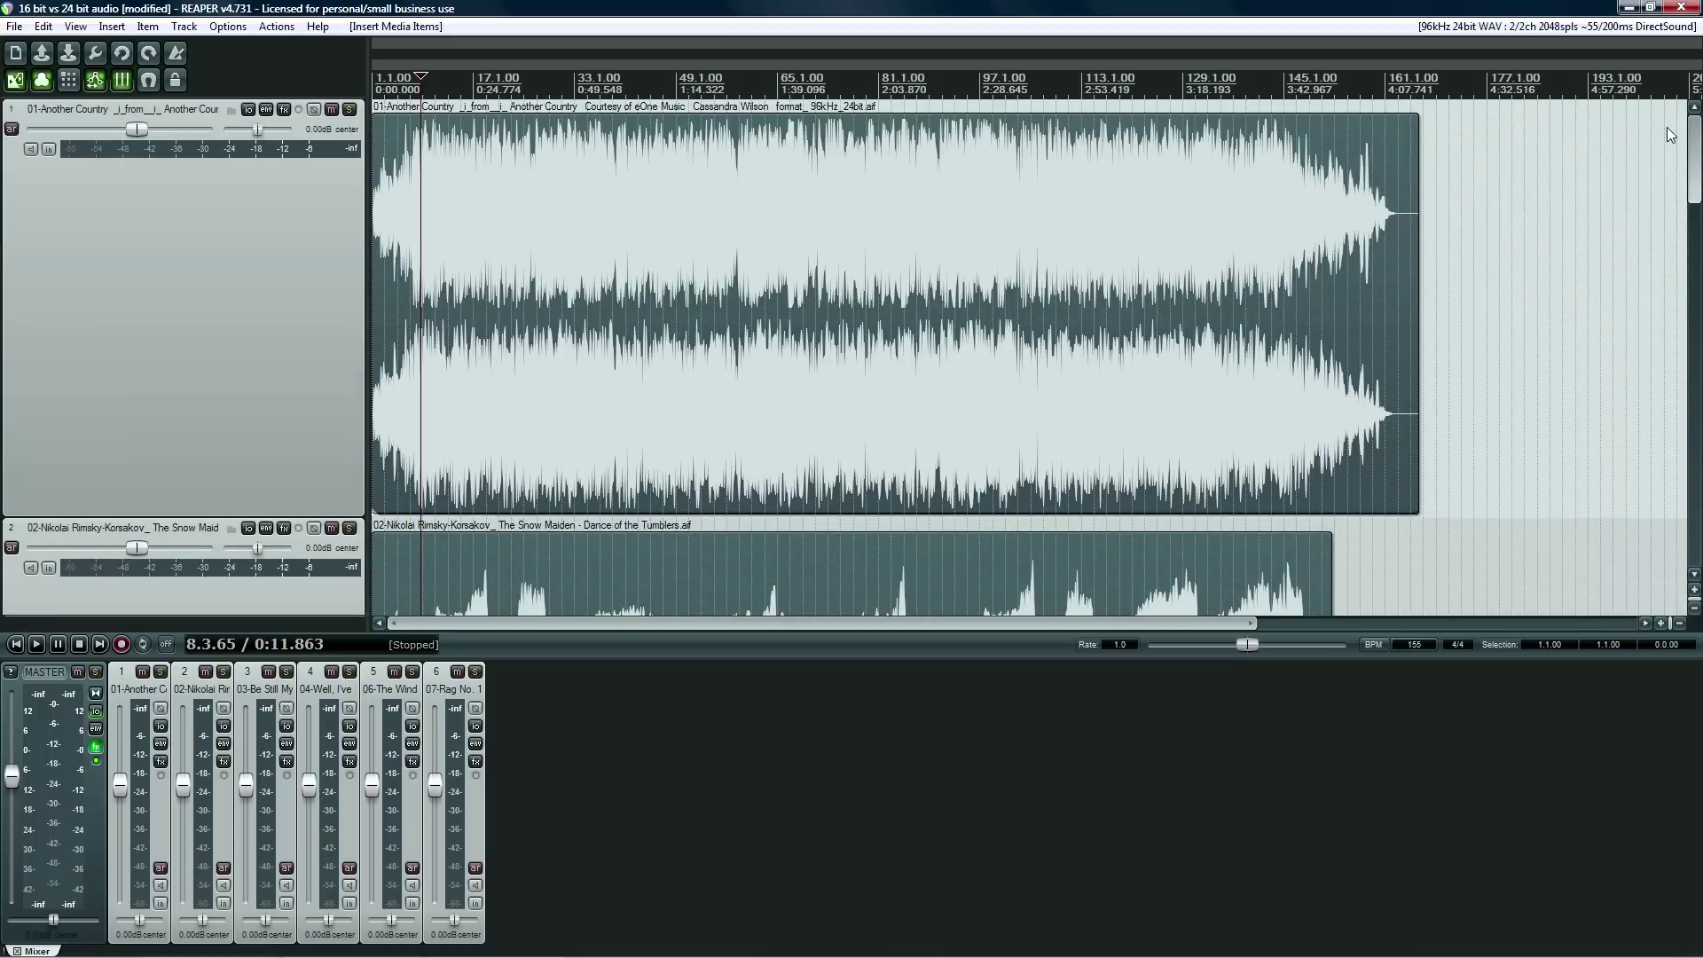
pyautogui.moveTo(1672, 135); pyautogui.dragTo(1691, 178)
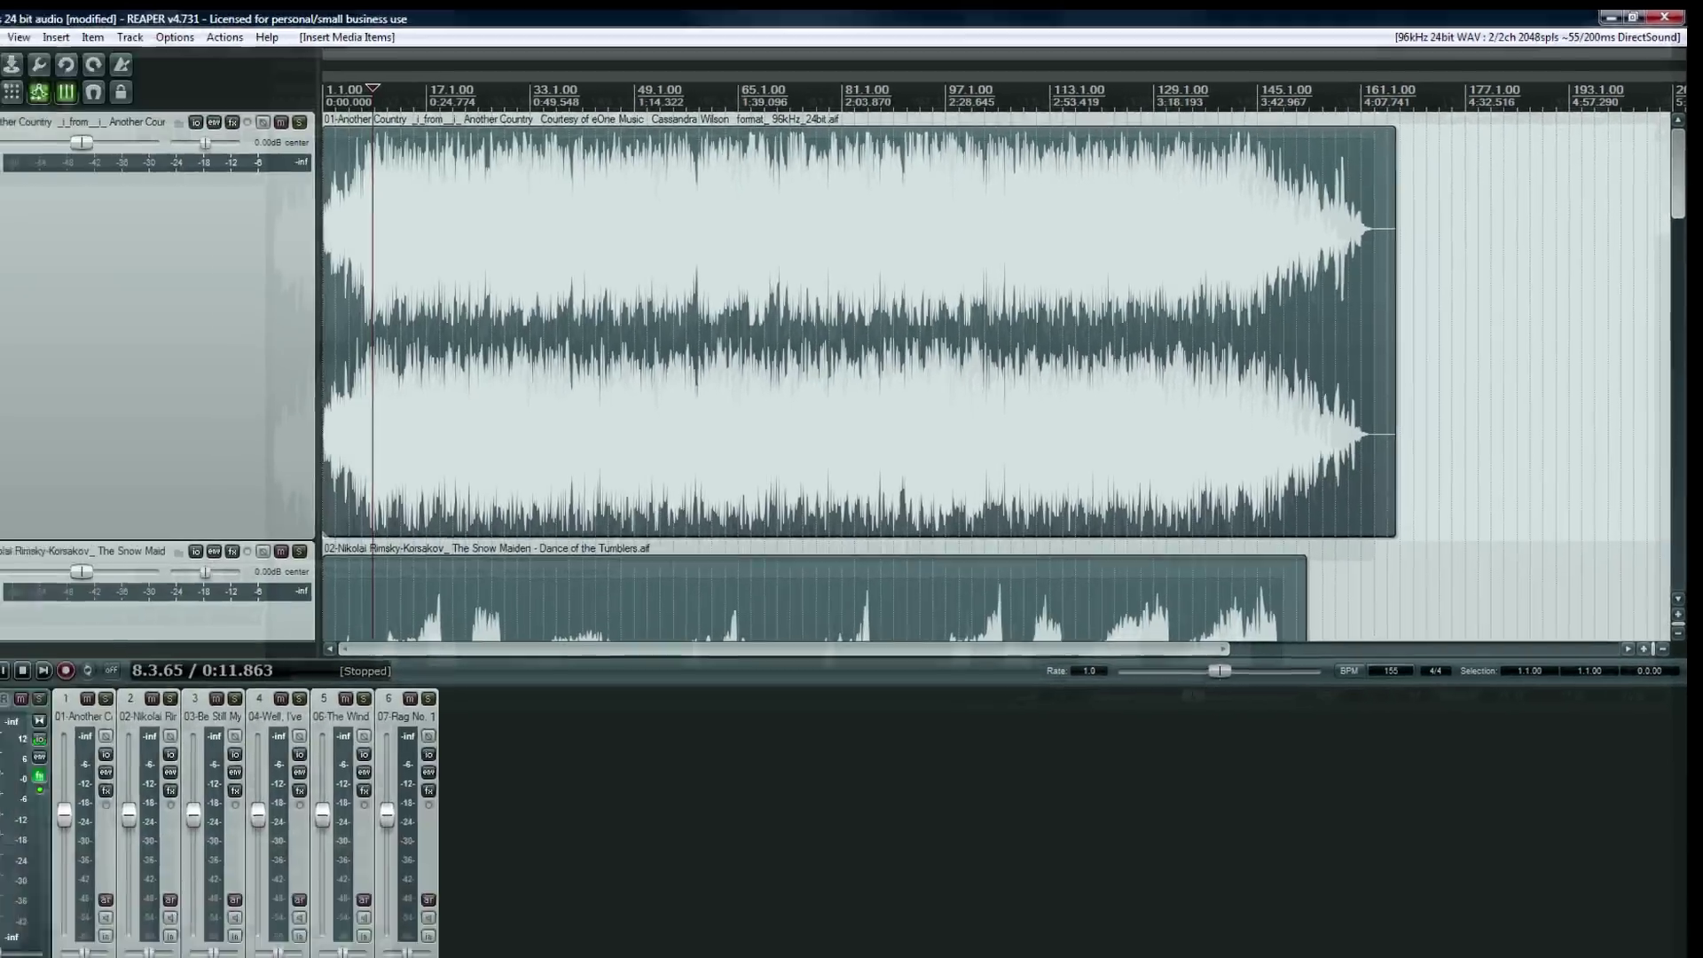
# Open the Batch File/Item Converter and check its output directory and the contents of the 16bit folder.
pyautogui.click(14, 26)
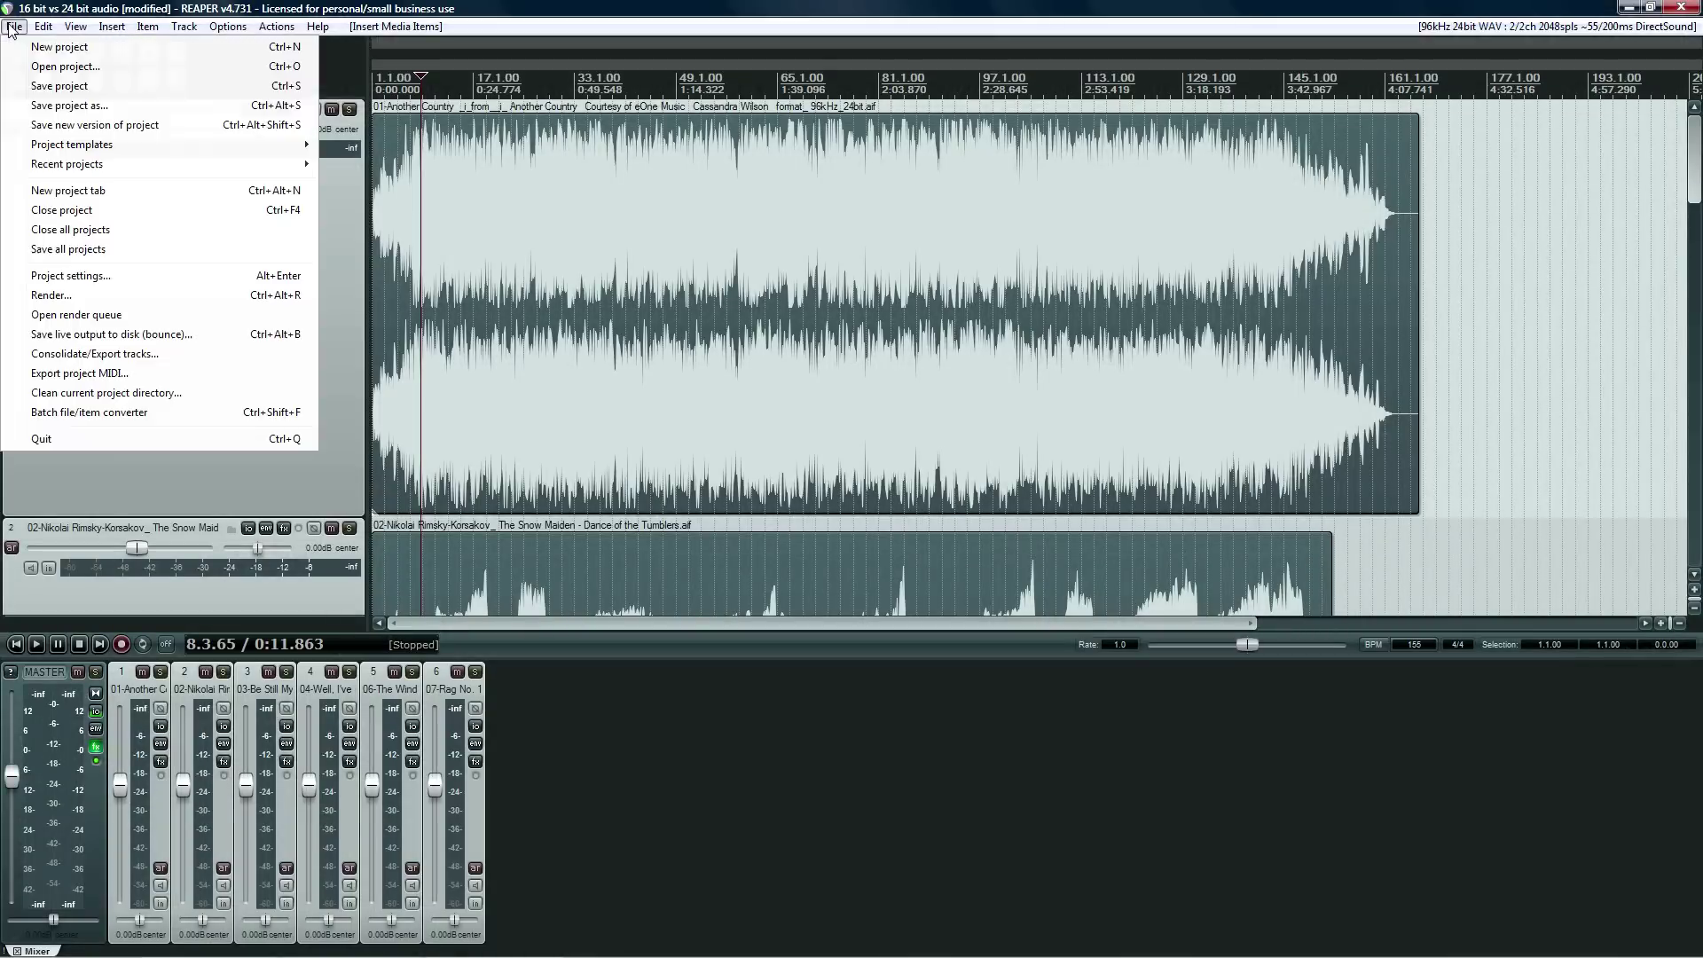
pyautogui.click(80, 413)
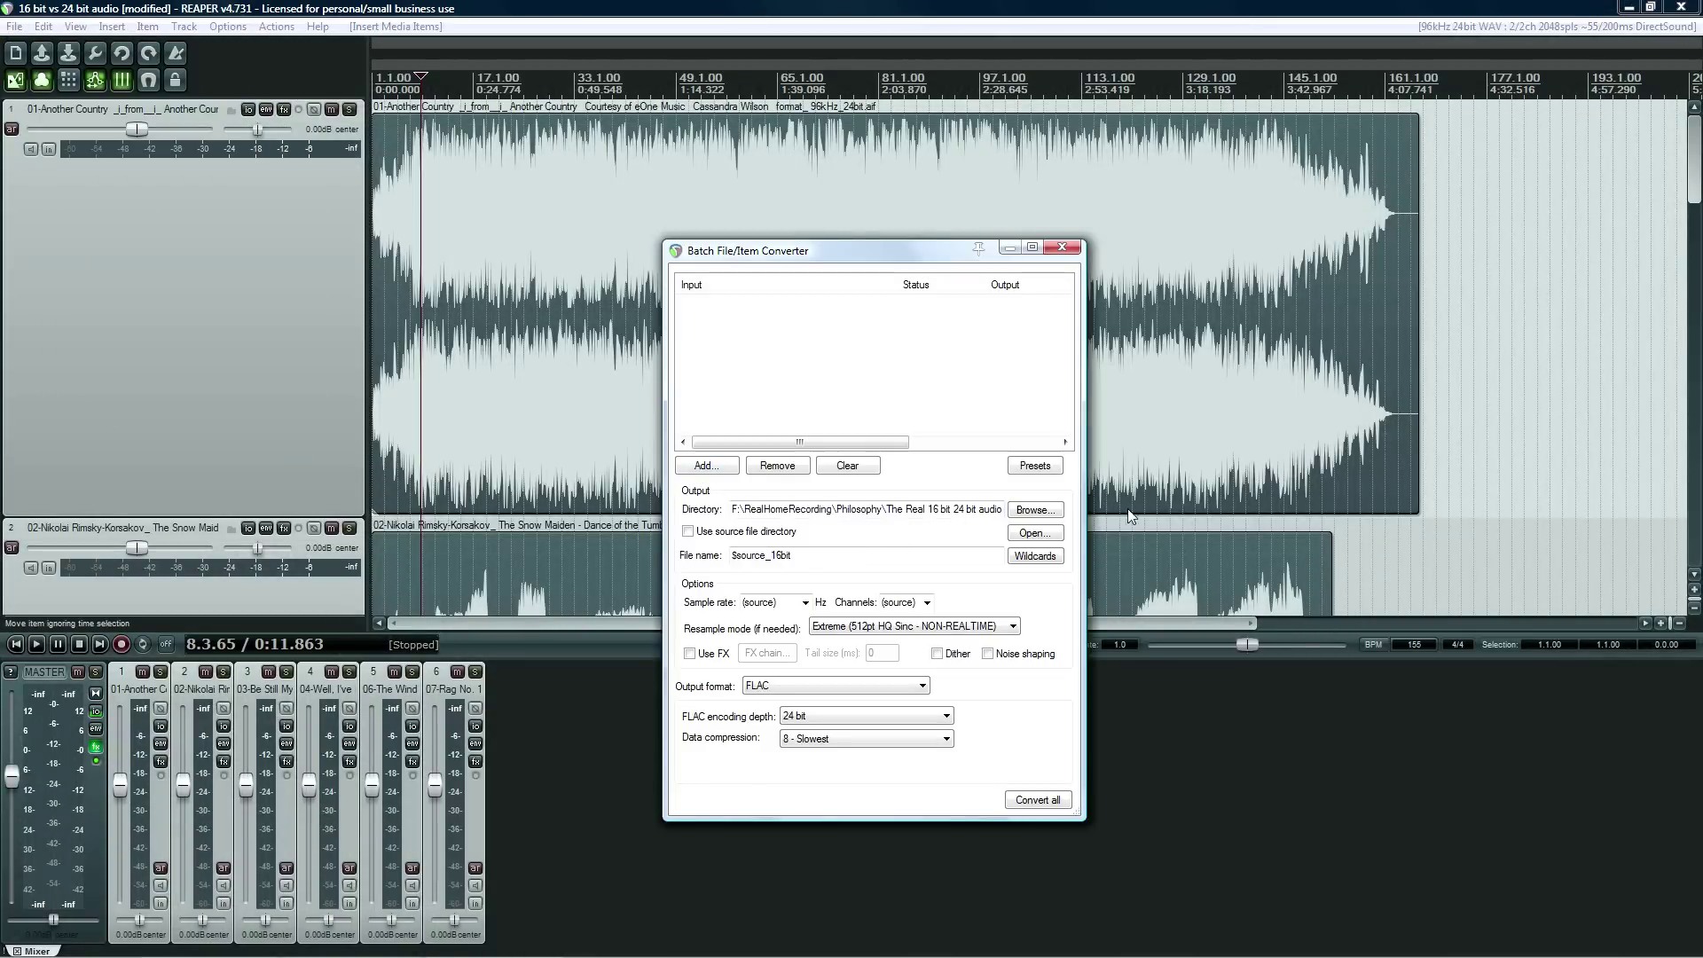
pyautogui.moveTo(991, 512); pyautogui.dragTo(1006, 510)
pyautogui.click(929, 508)
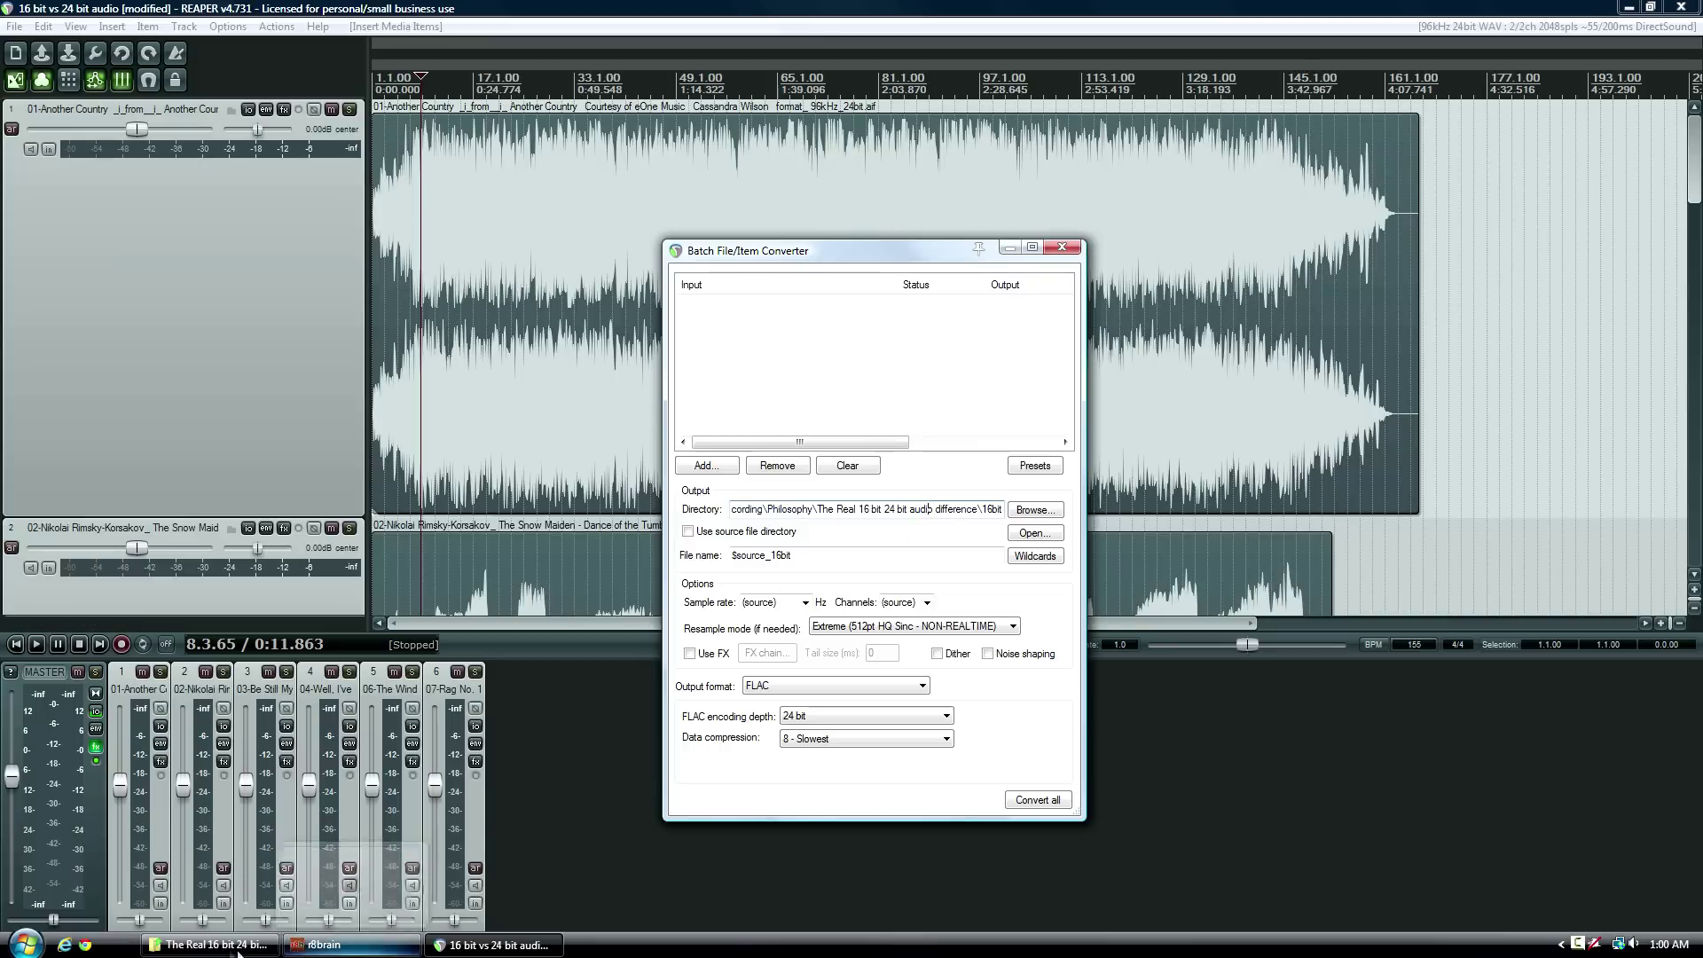
pyautogui.click(352, 947)
pyautogui.doubleClick(354, 425)
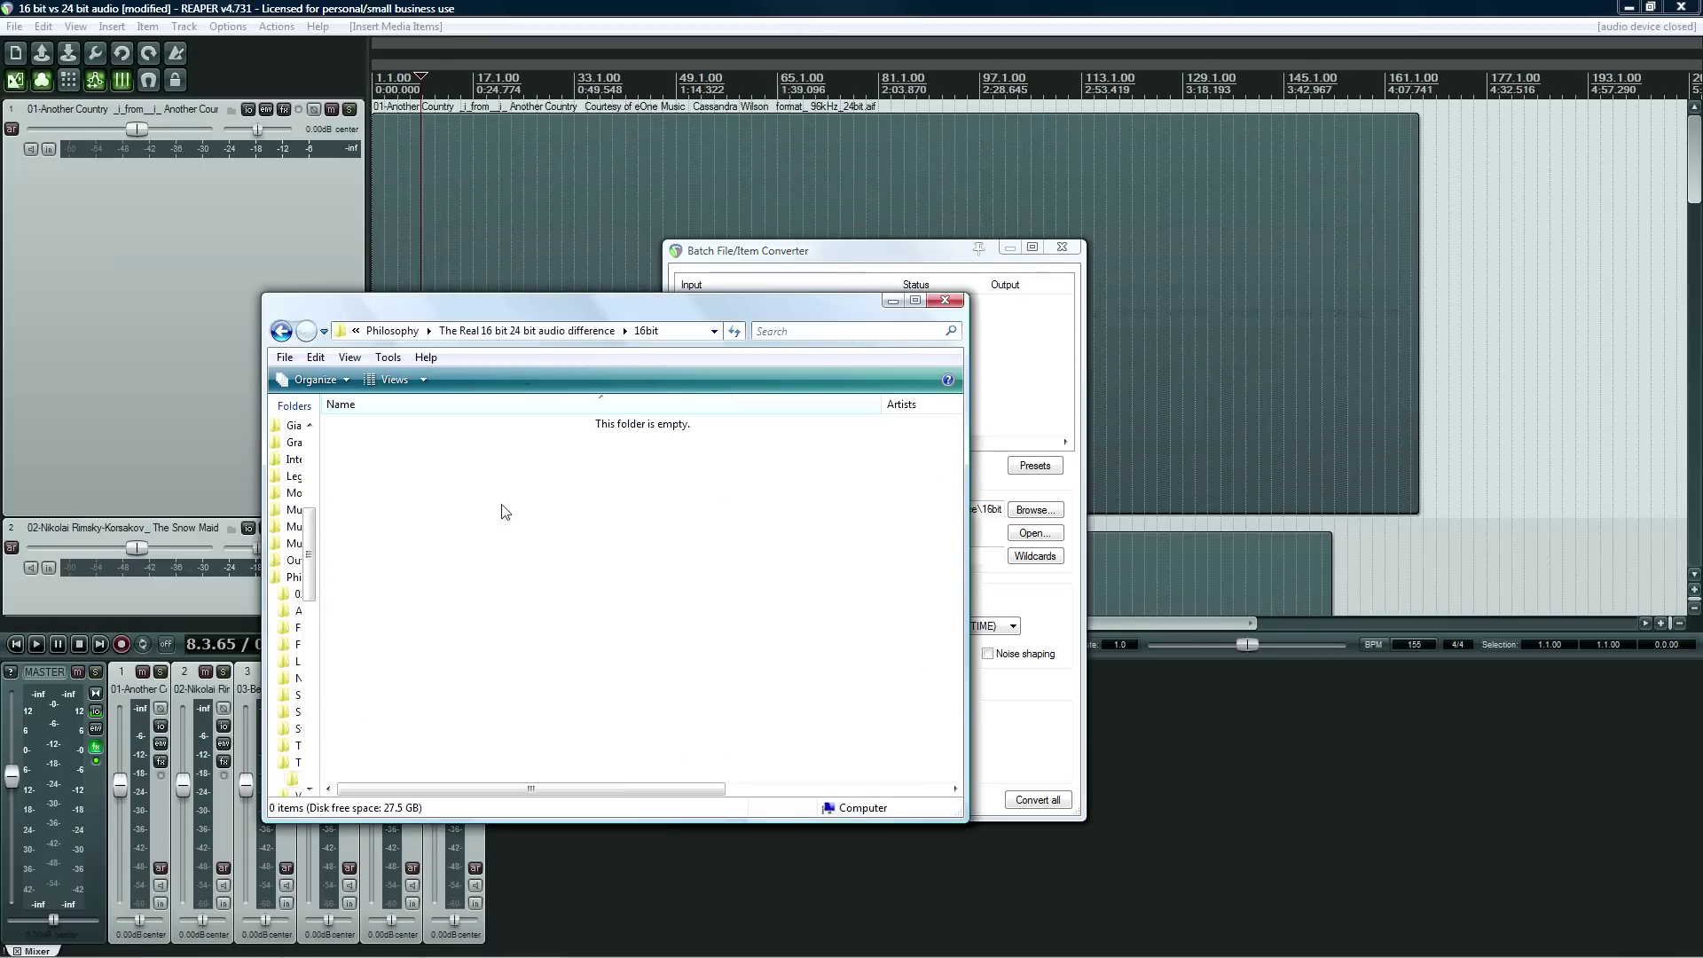
# Sort the source folder by file type and add the six .aif files to the batch converter's queue.
pyautogui.moveTo(759, 320); pyautogui.dragTo(1339, 353)
pyautogui.click(861, 364)
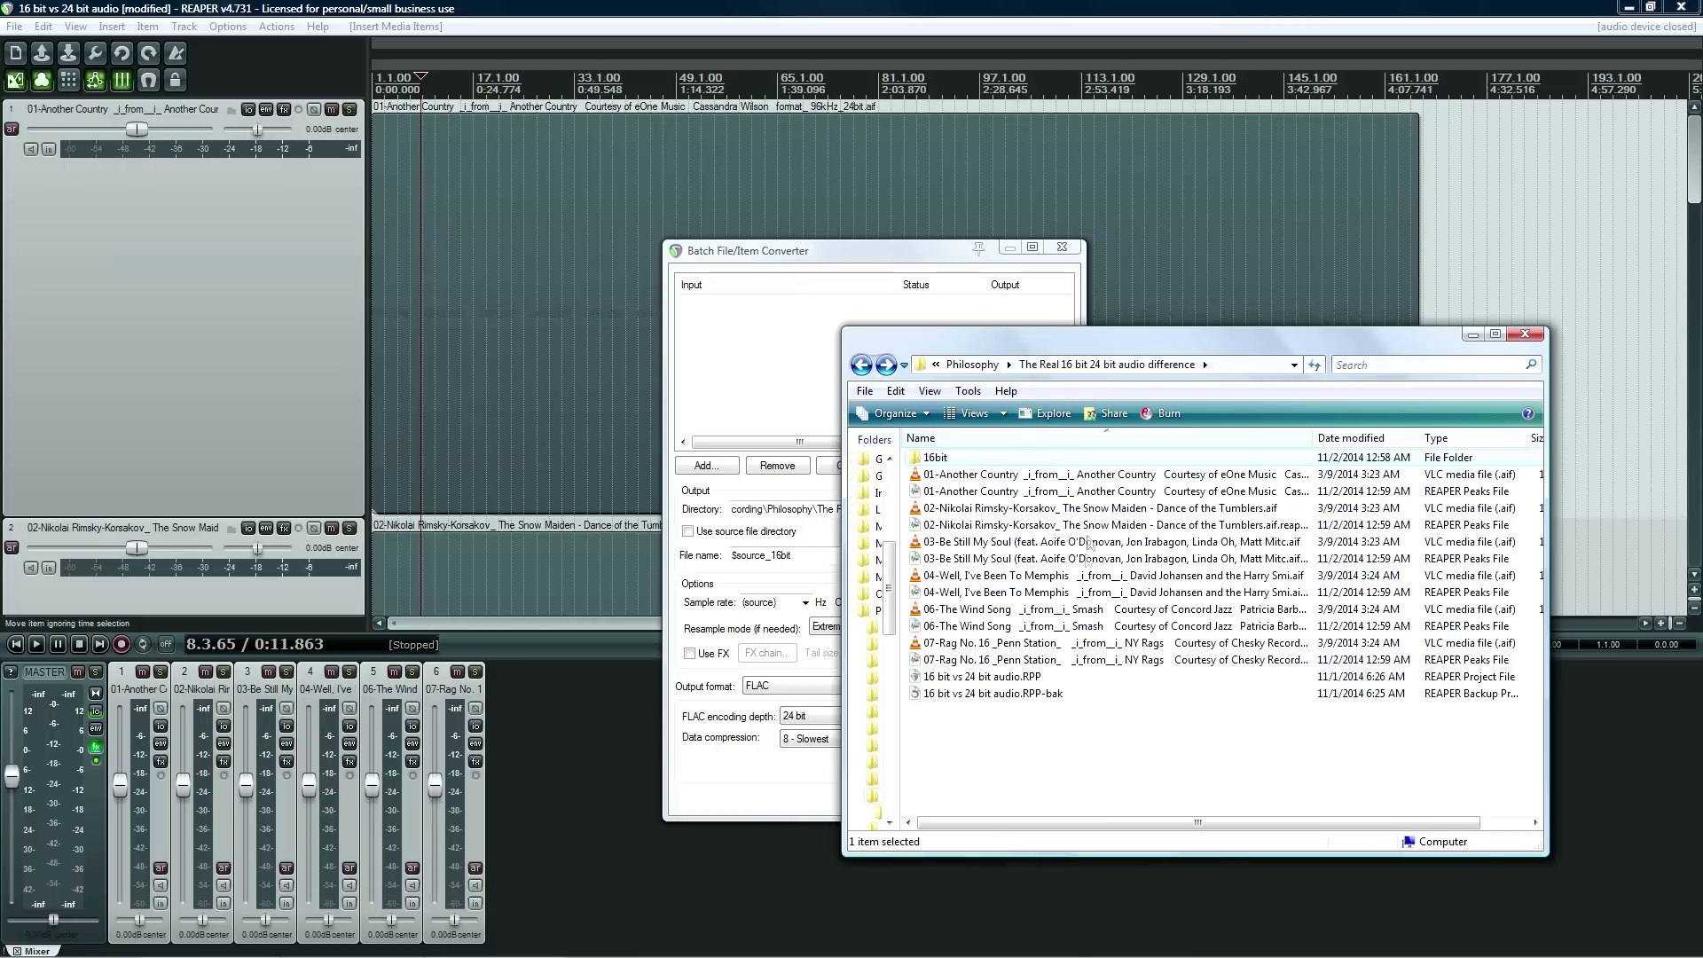
pyautogui.click(1439, 439)
pyautogui.click(1010, 612)
pyautogui.keyDown('shift'); pyautogui.click(1034, 694); pyautogui.keyUp('shift')
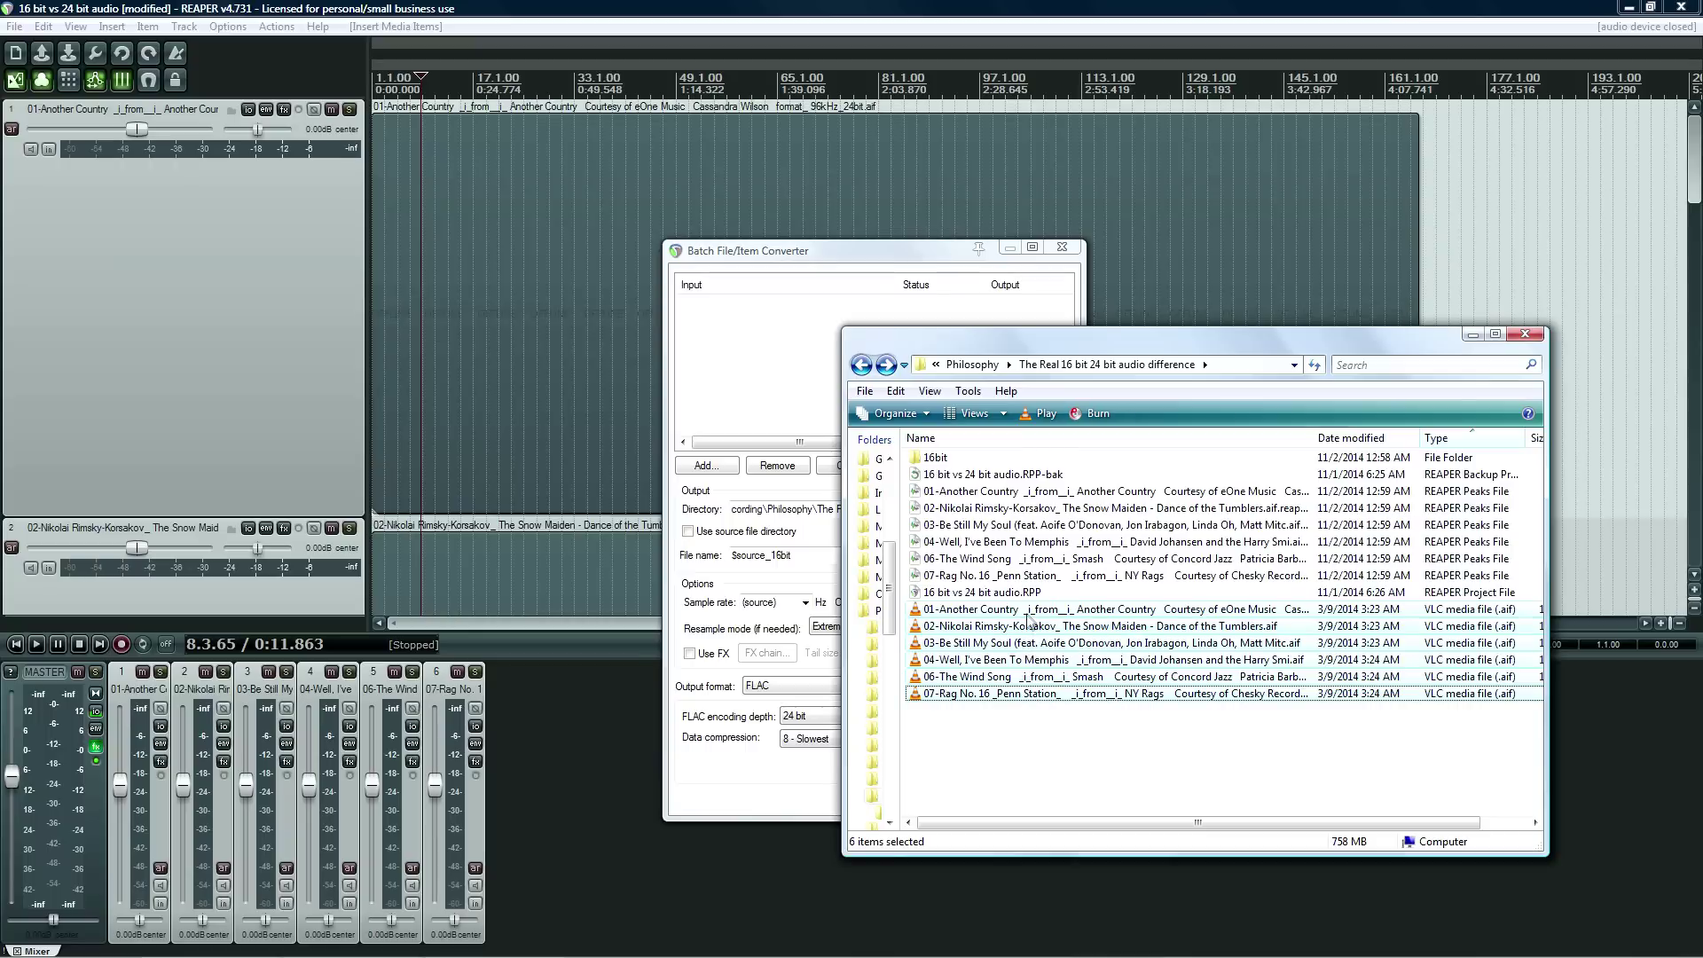
pyautogui.moveTo(1029, 621); pyautogui.dragTo(759, 373)
pyautogui.click(791, 257)
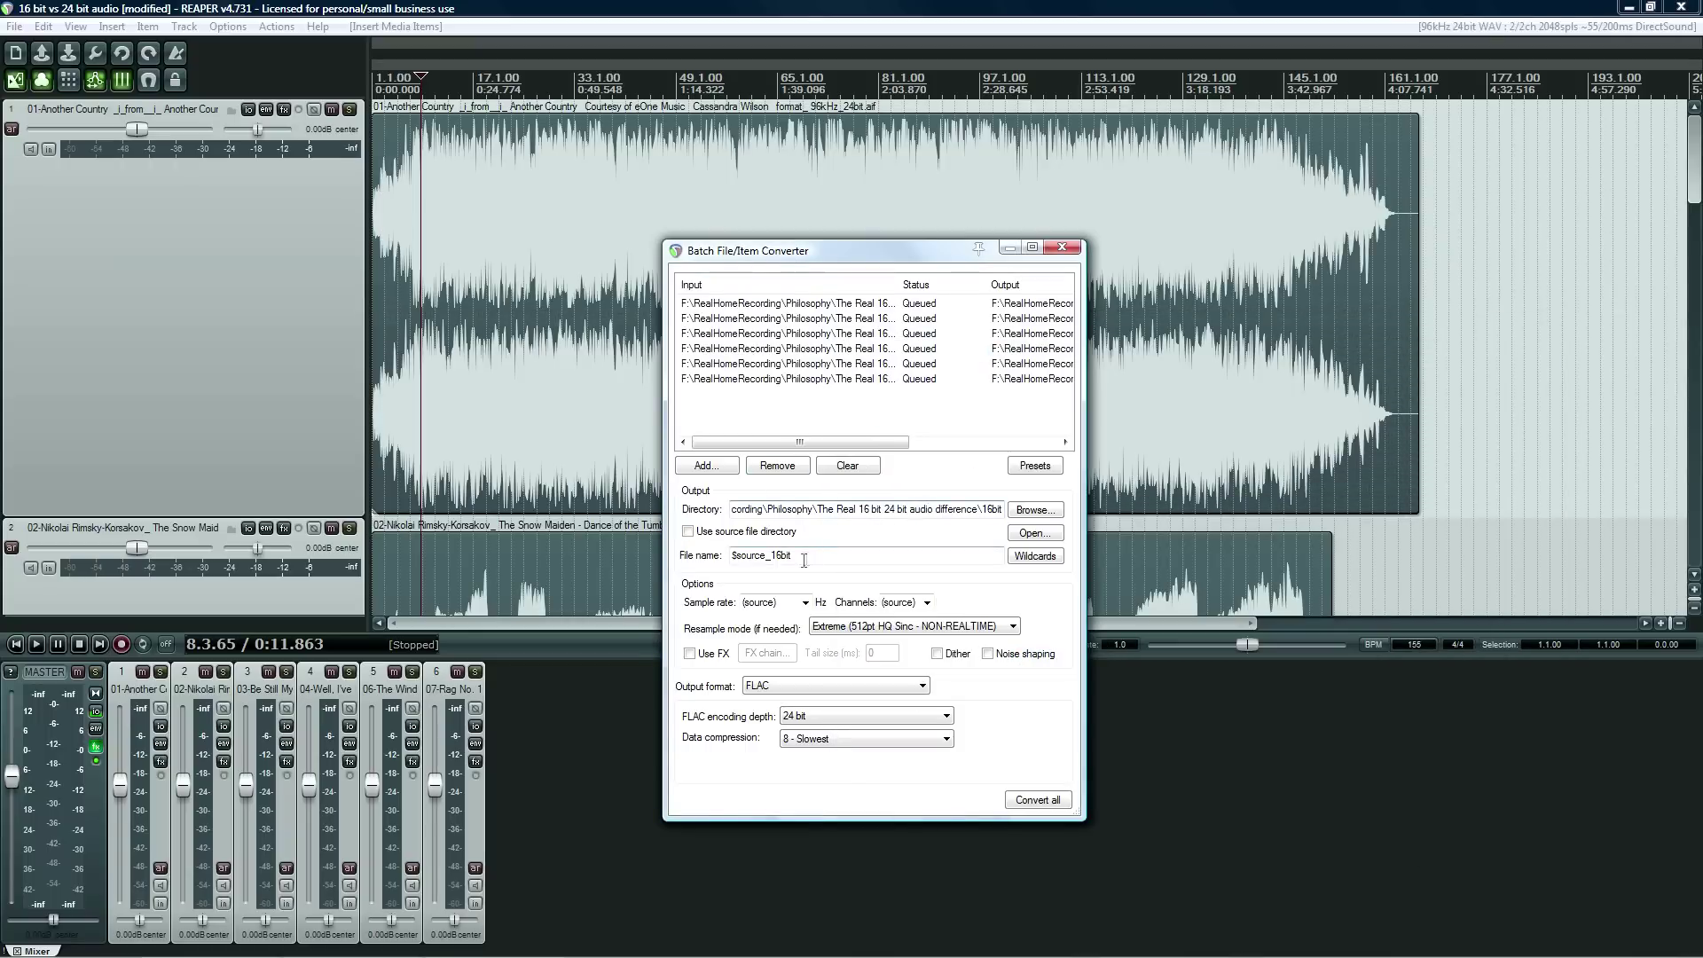
# Convert all queued files to 16 bit PCM WAV with dither and noise shaping enabled.
pyautogui.click(793, 685)
pyautogui.click(792, 759)
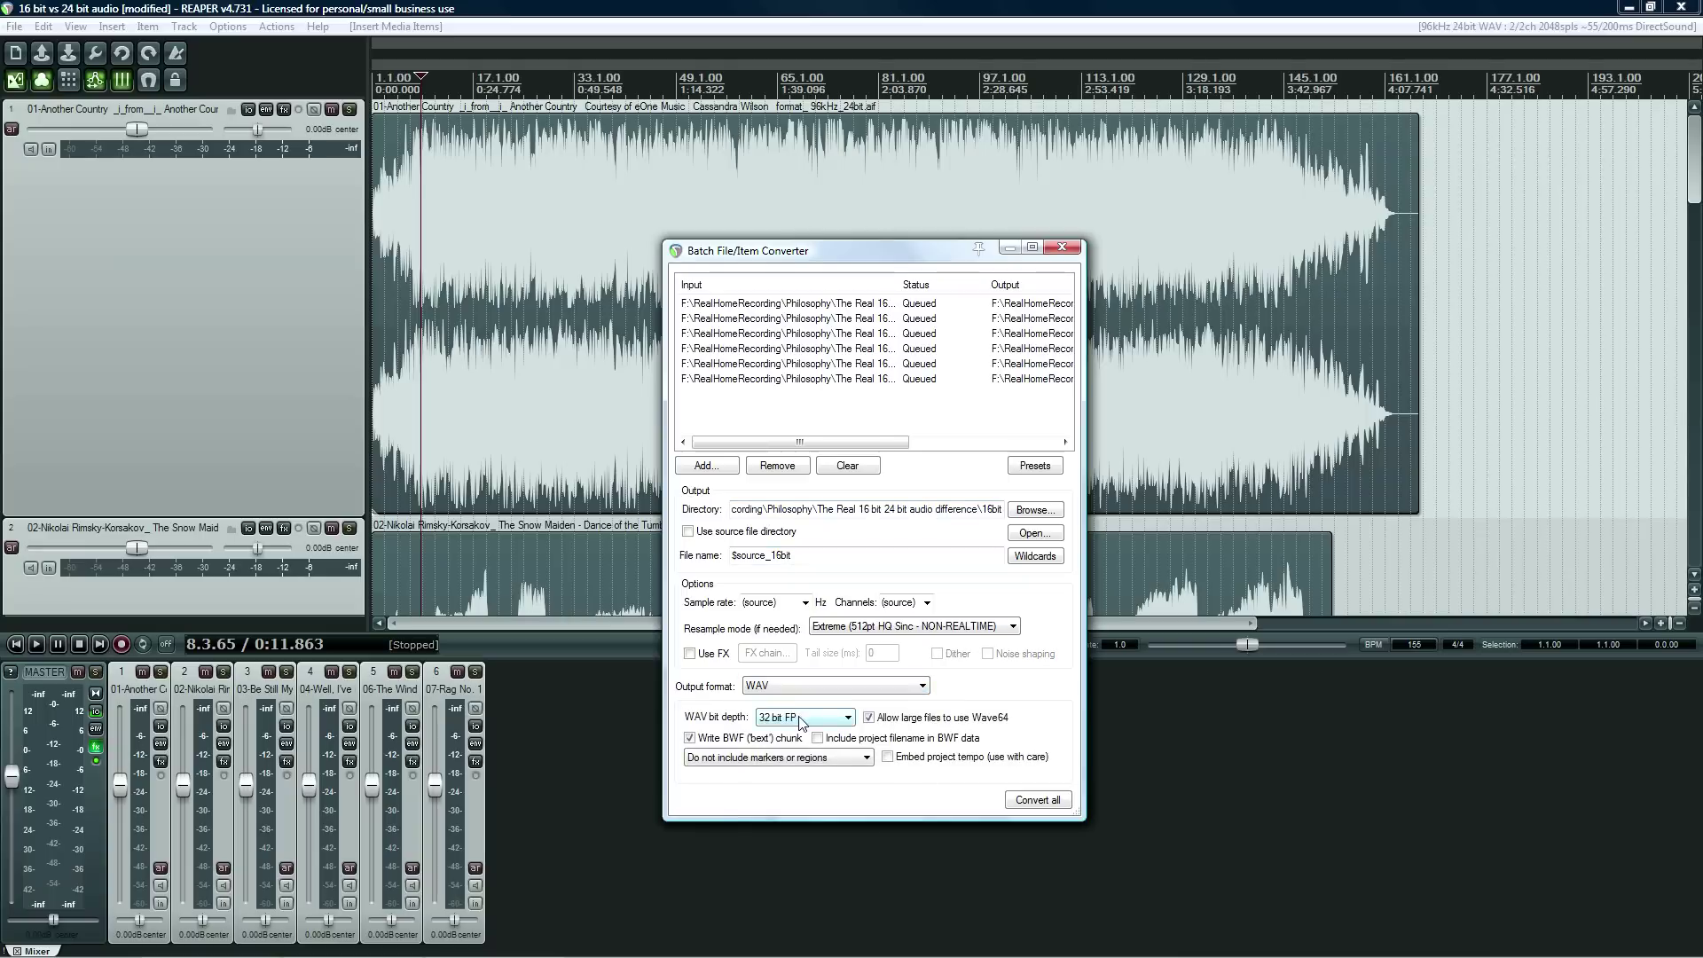
pyautogui.click(801, 717)
pyautogui.click(798, 746)
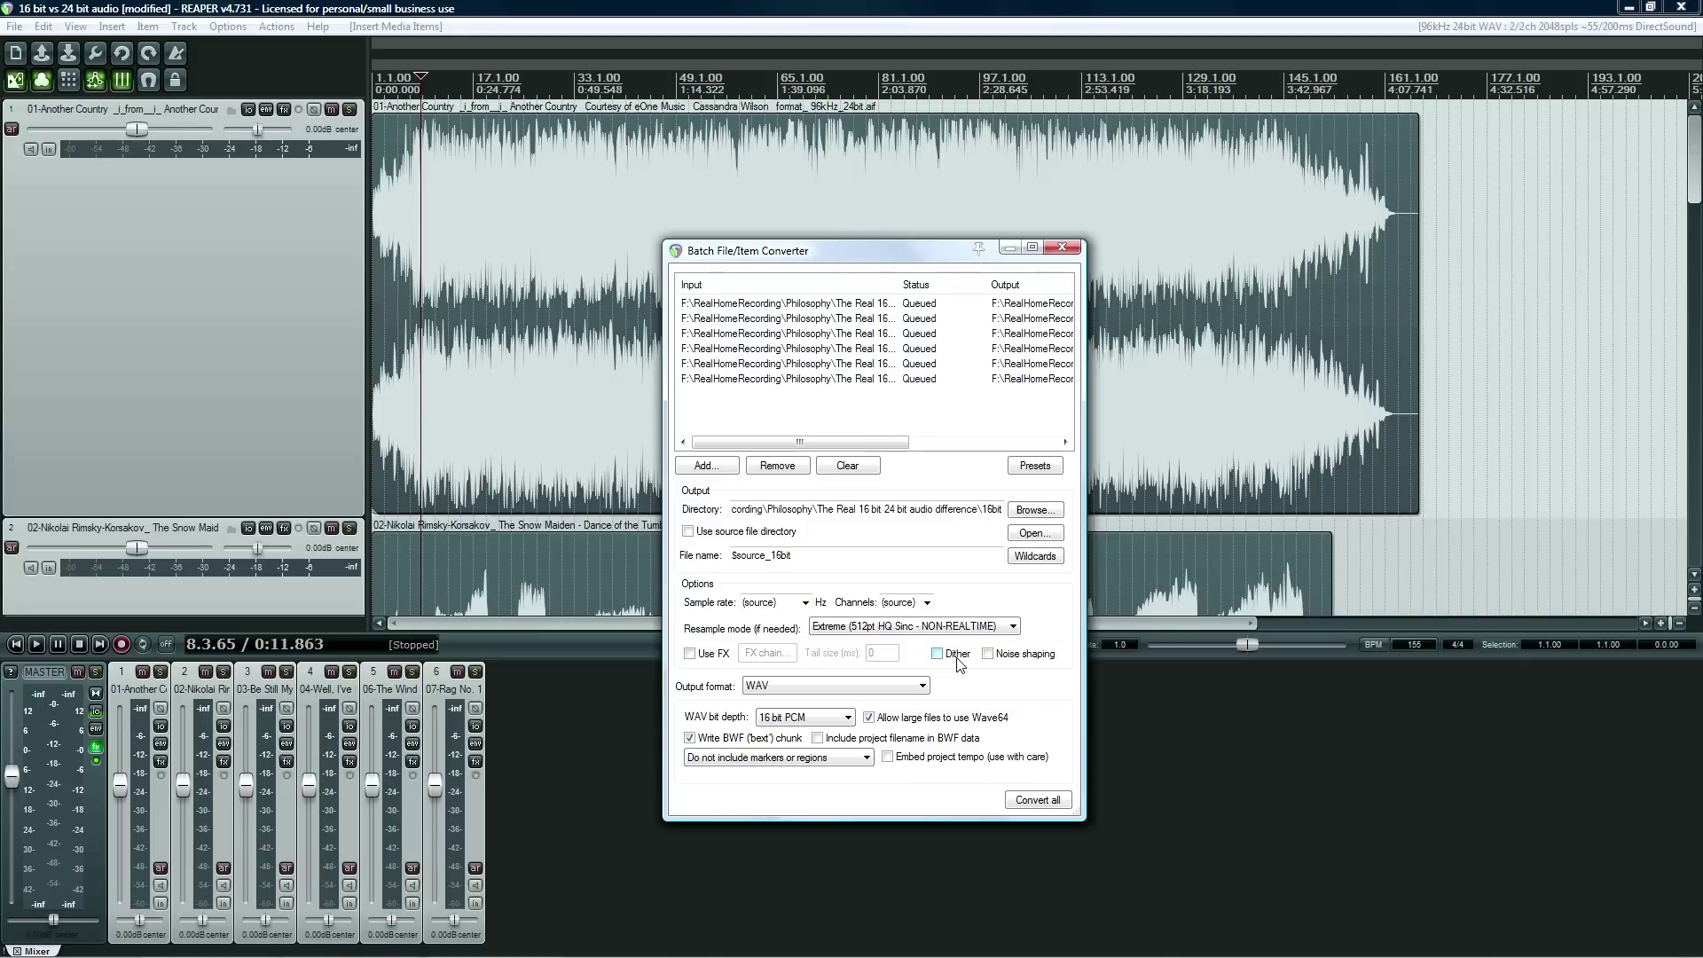
pyautogui.click(987, 654)
pyautogui.click(1038, 800)
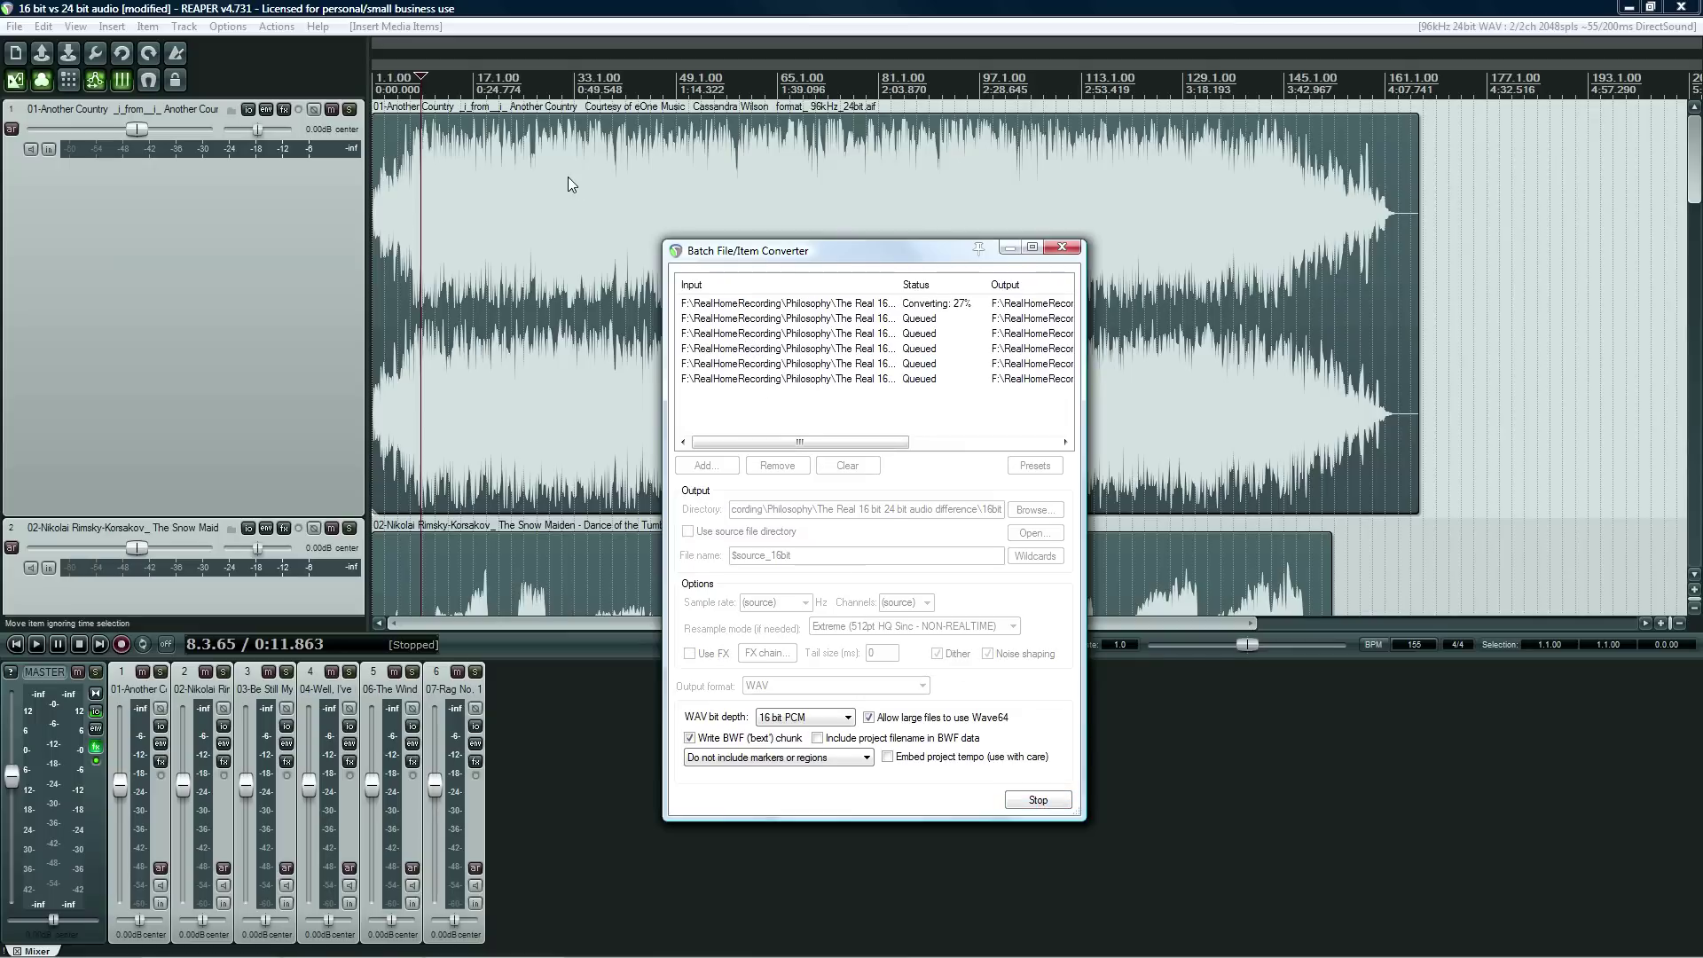
# View the source properties of all six imported items one after another.
pyautogui.rightClick(545, 190)
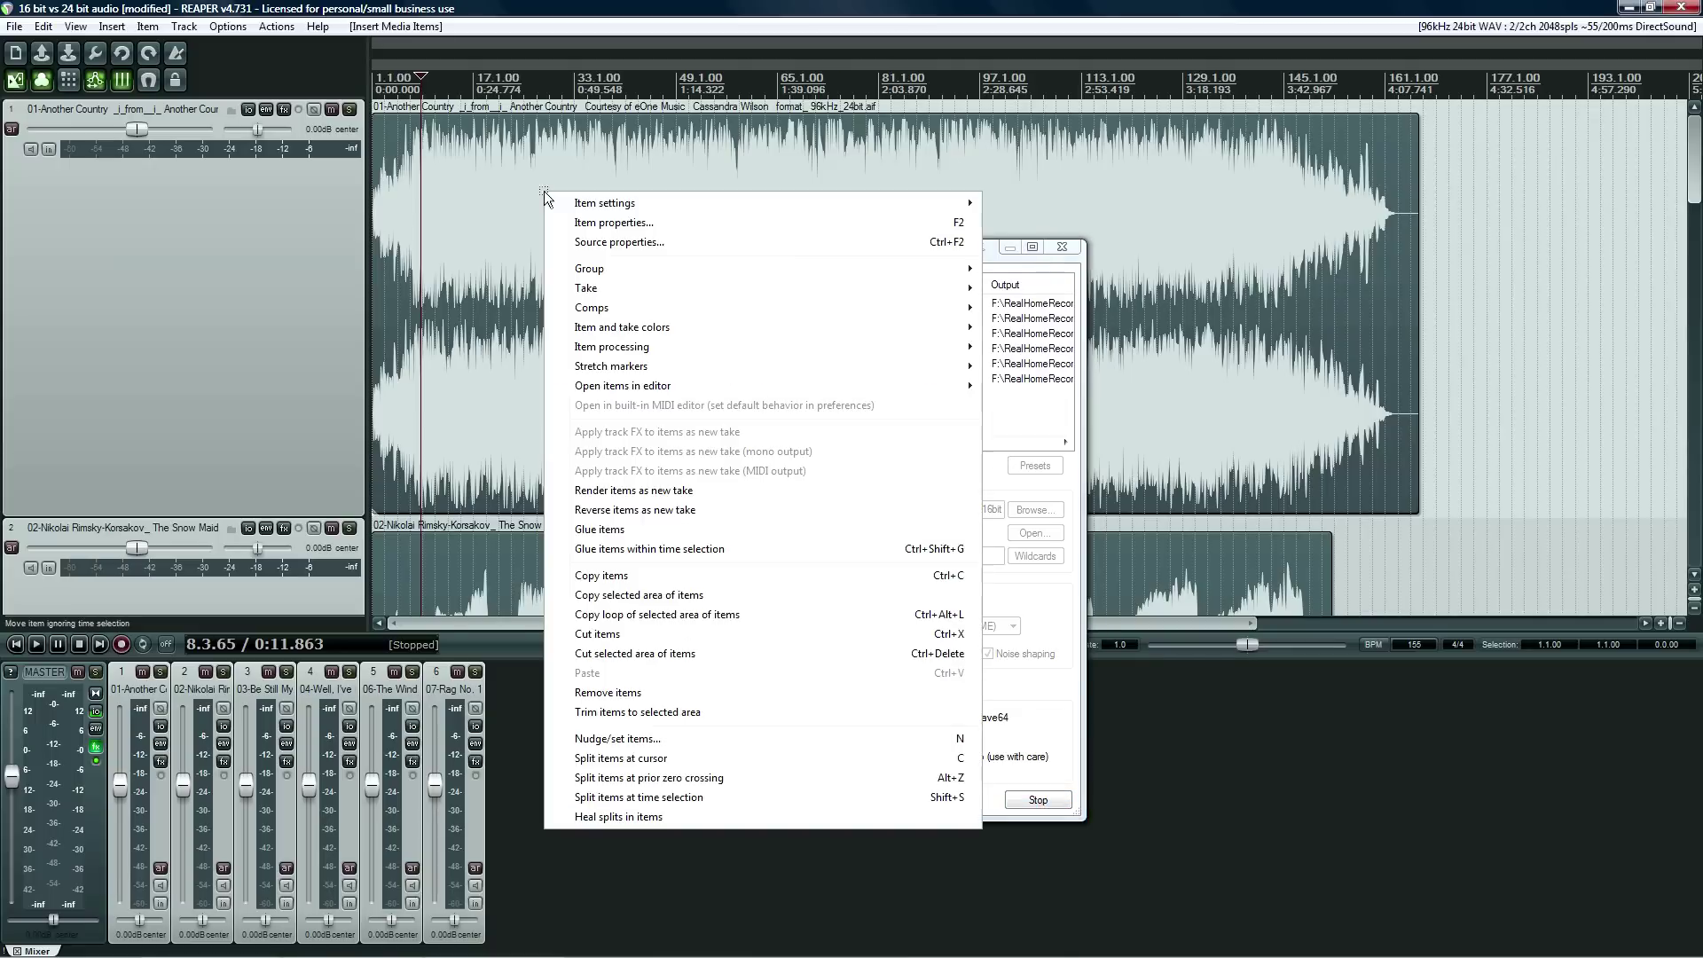
pyautogui.click(576, 248)
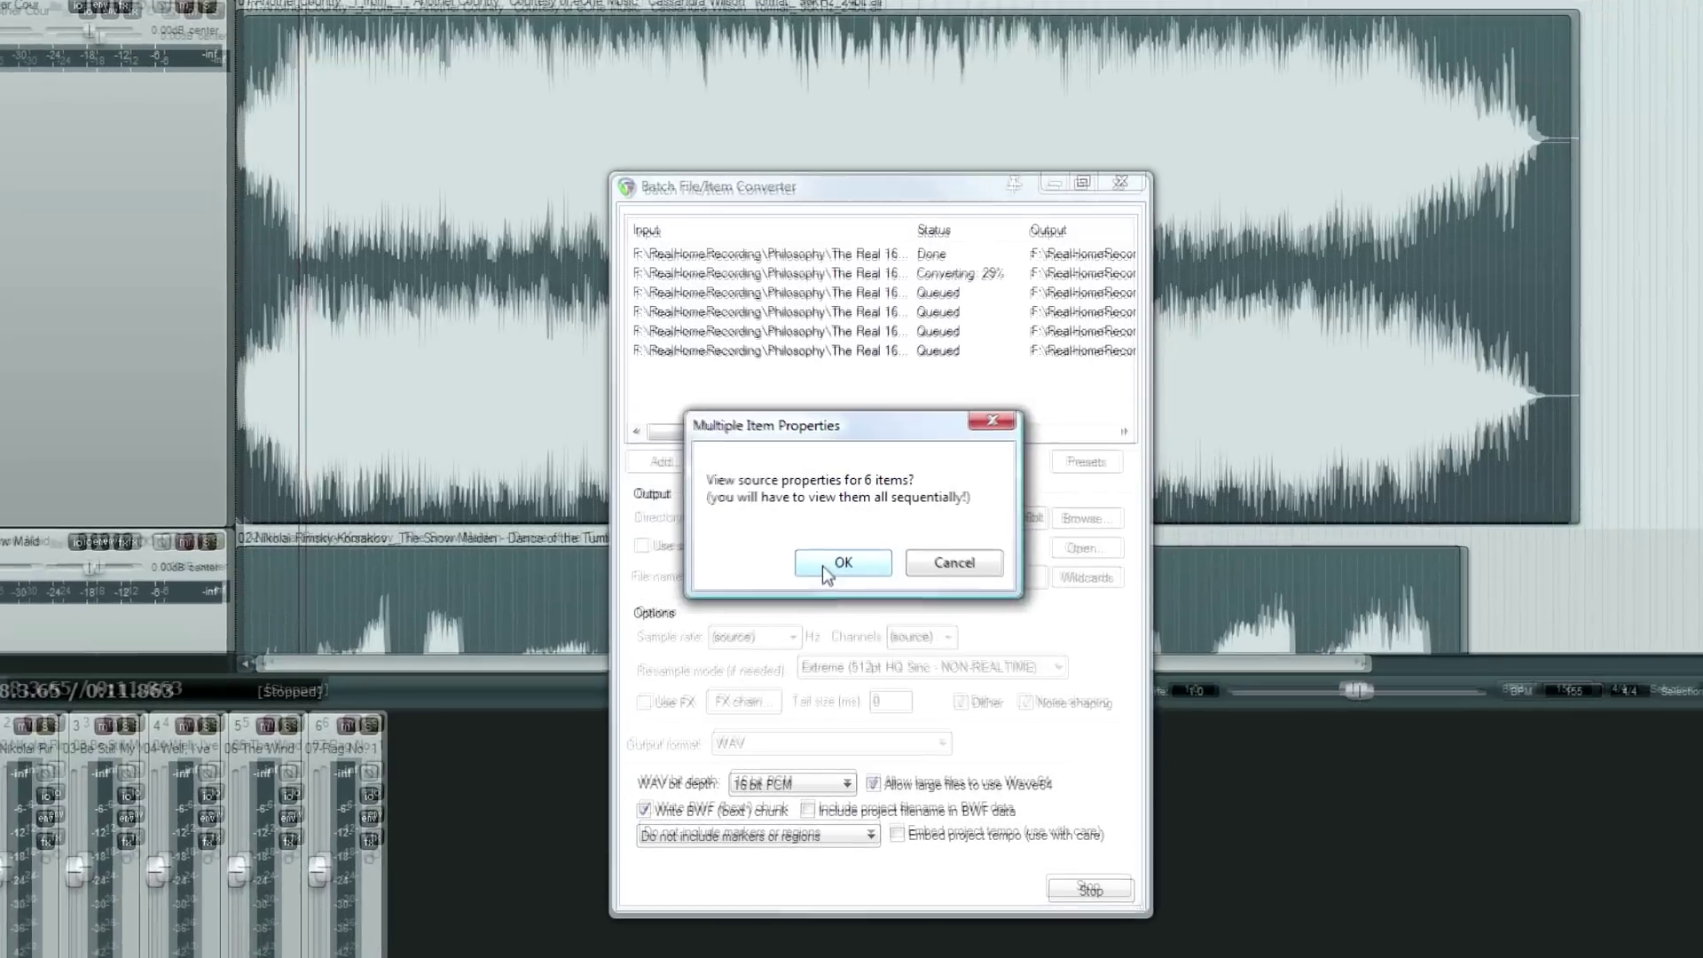
pyautogui.click(843, 545)
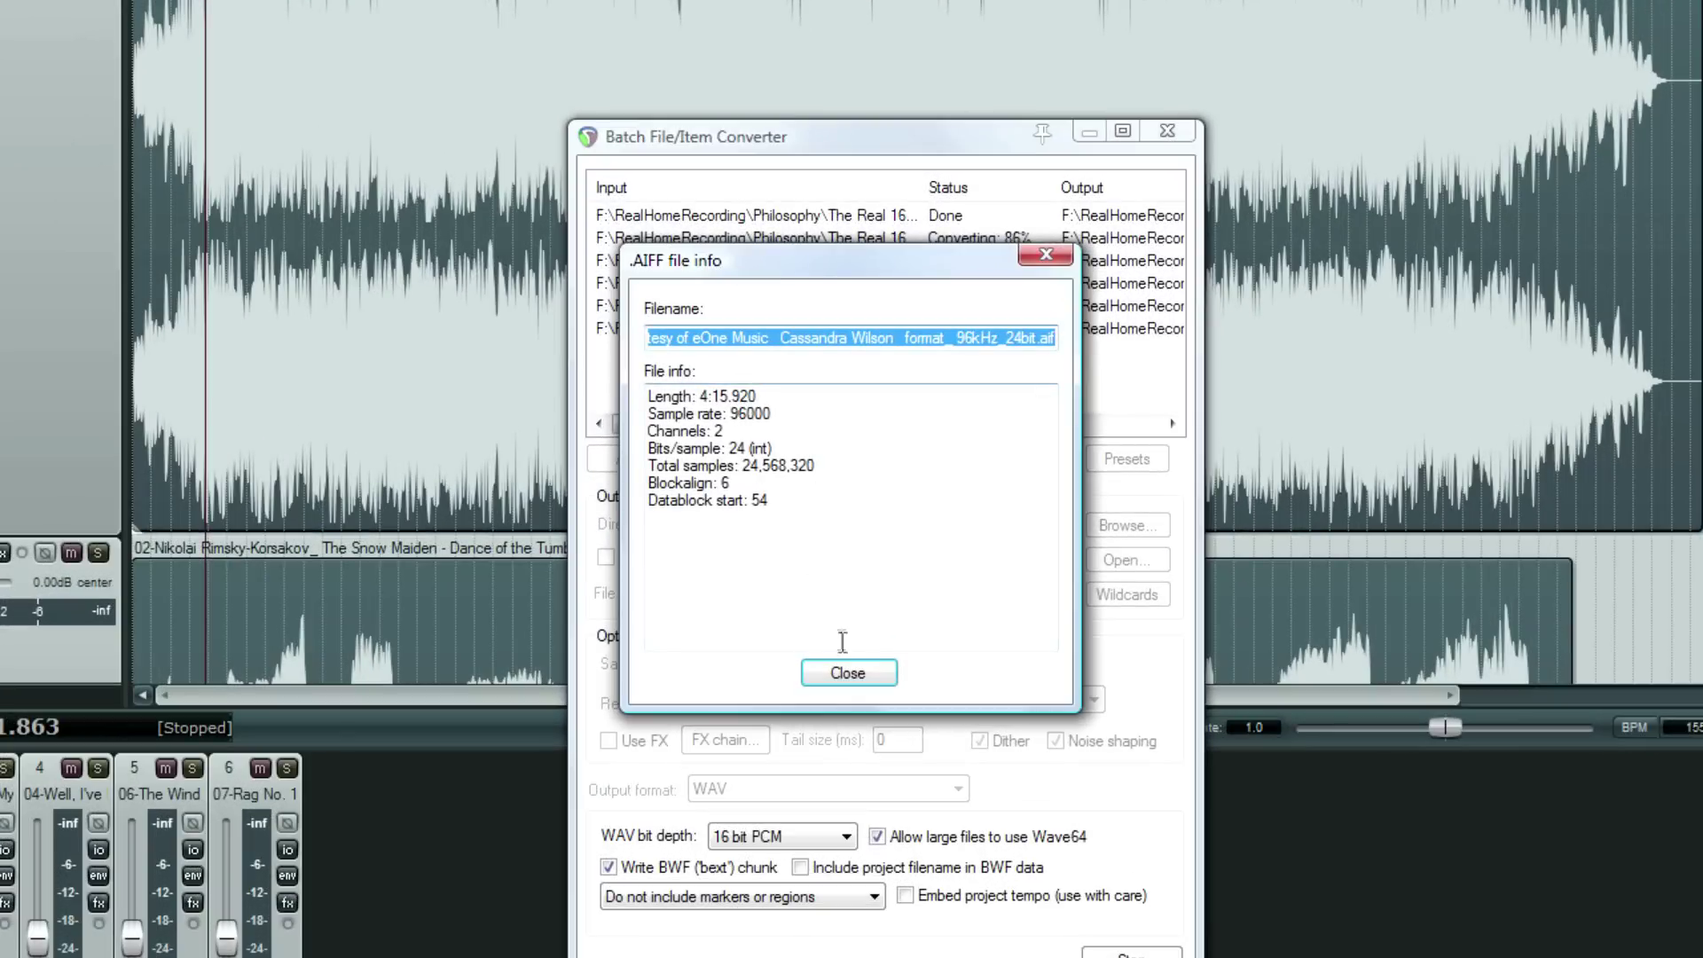
pyautogui.click(850, 674)
pyautogui.click(850, 674)
pyautogui.click(850, 674)
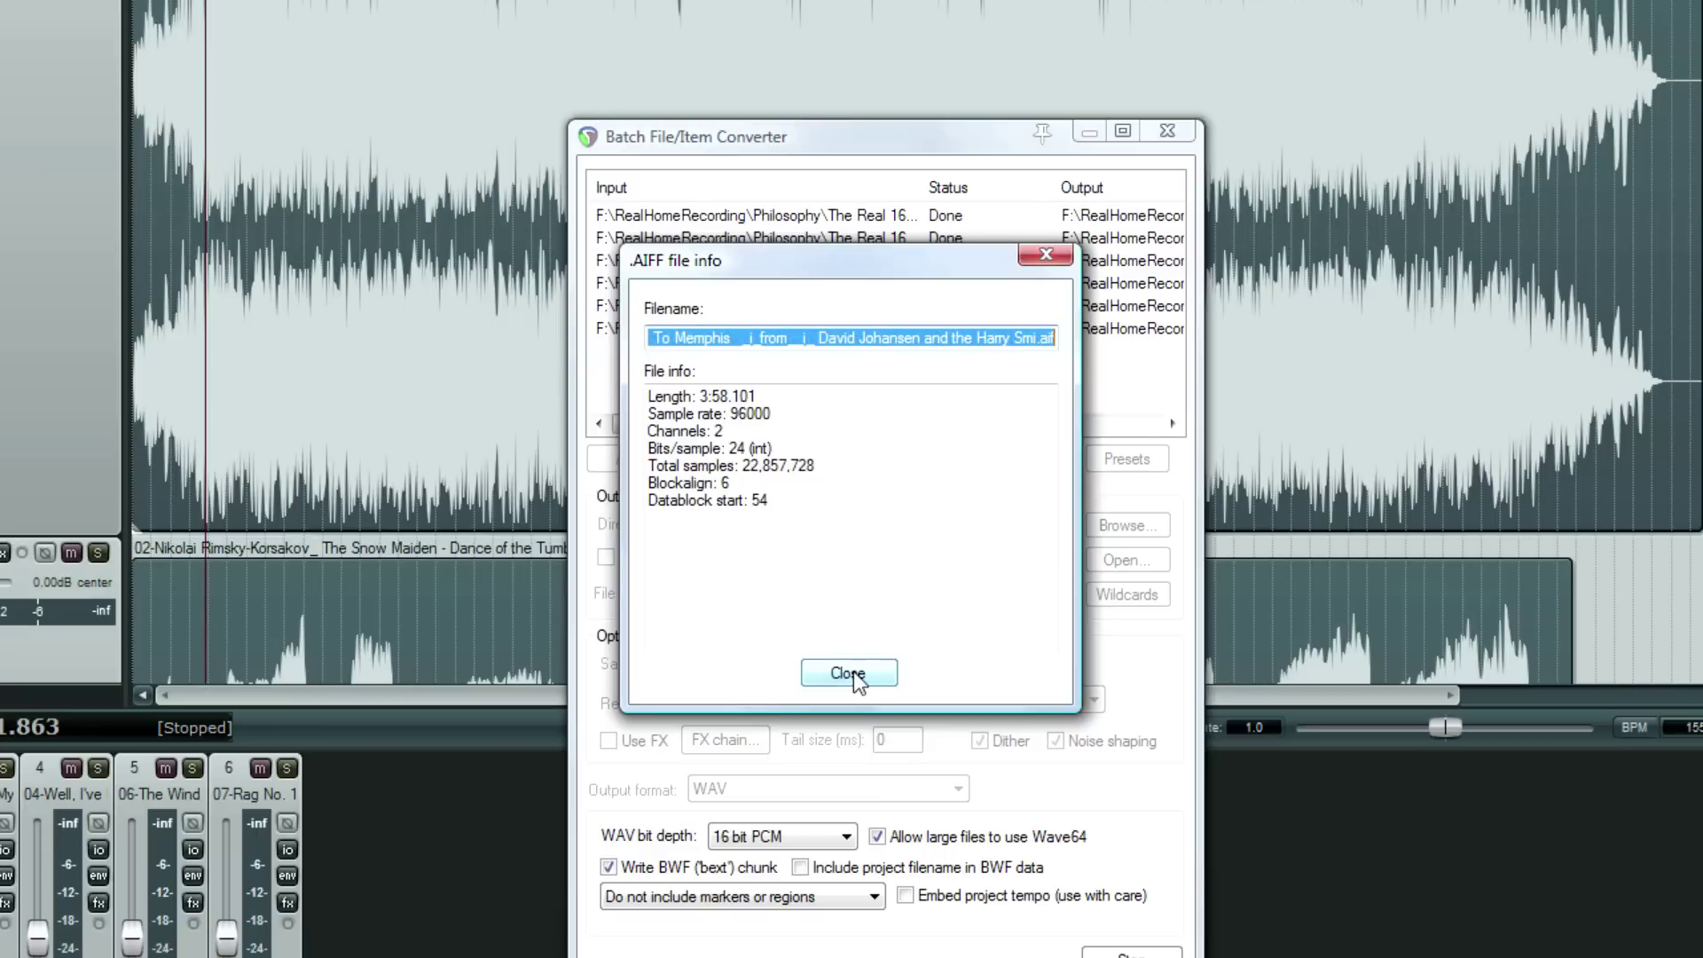
pyautogui.click(850, 674)
pyautogui.click(849, 674)
pyautogui.click(849, 674)
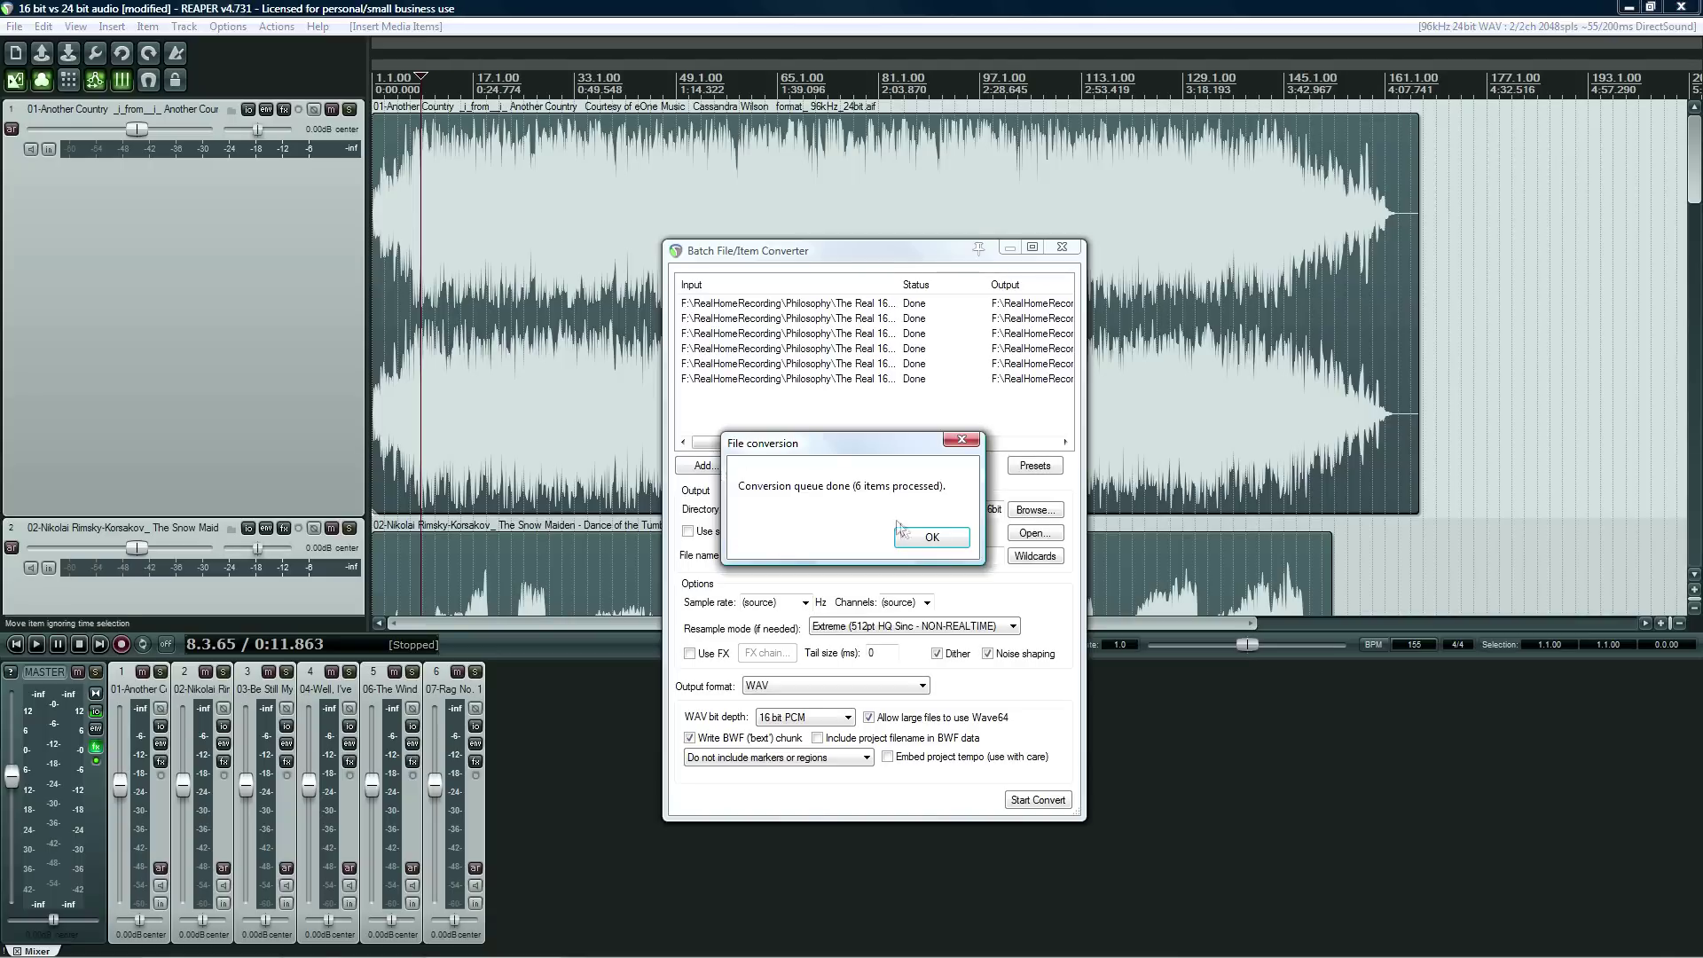
# Clear the finished conversion queue and open the 16bit folder holding the converted WAV files.
pyautogui.click(932, 537)
pyautogui.click(856, 470)
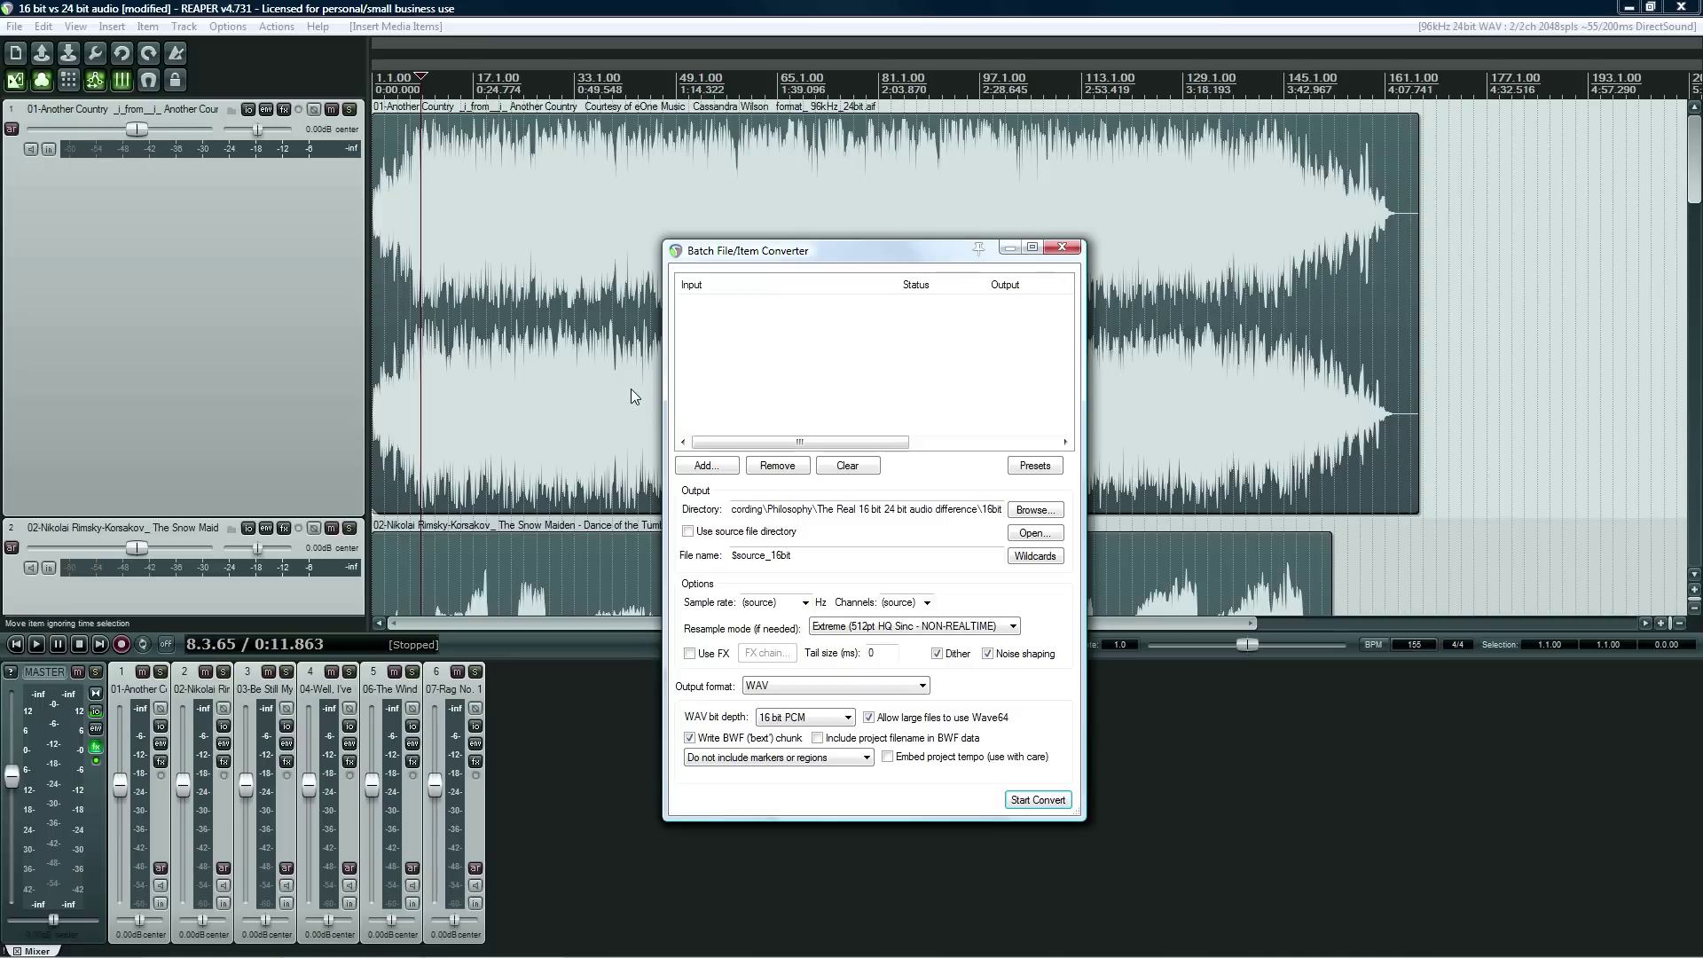
pyautogui.moveTo(320, 953)
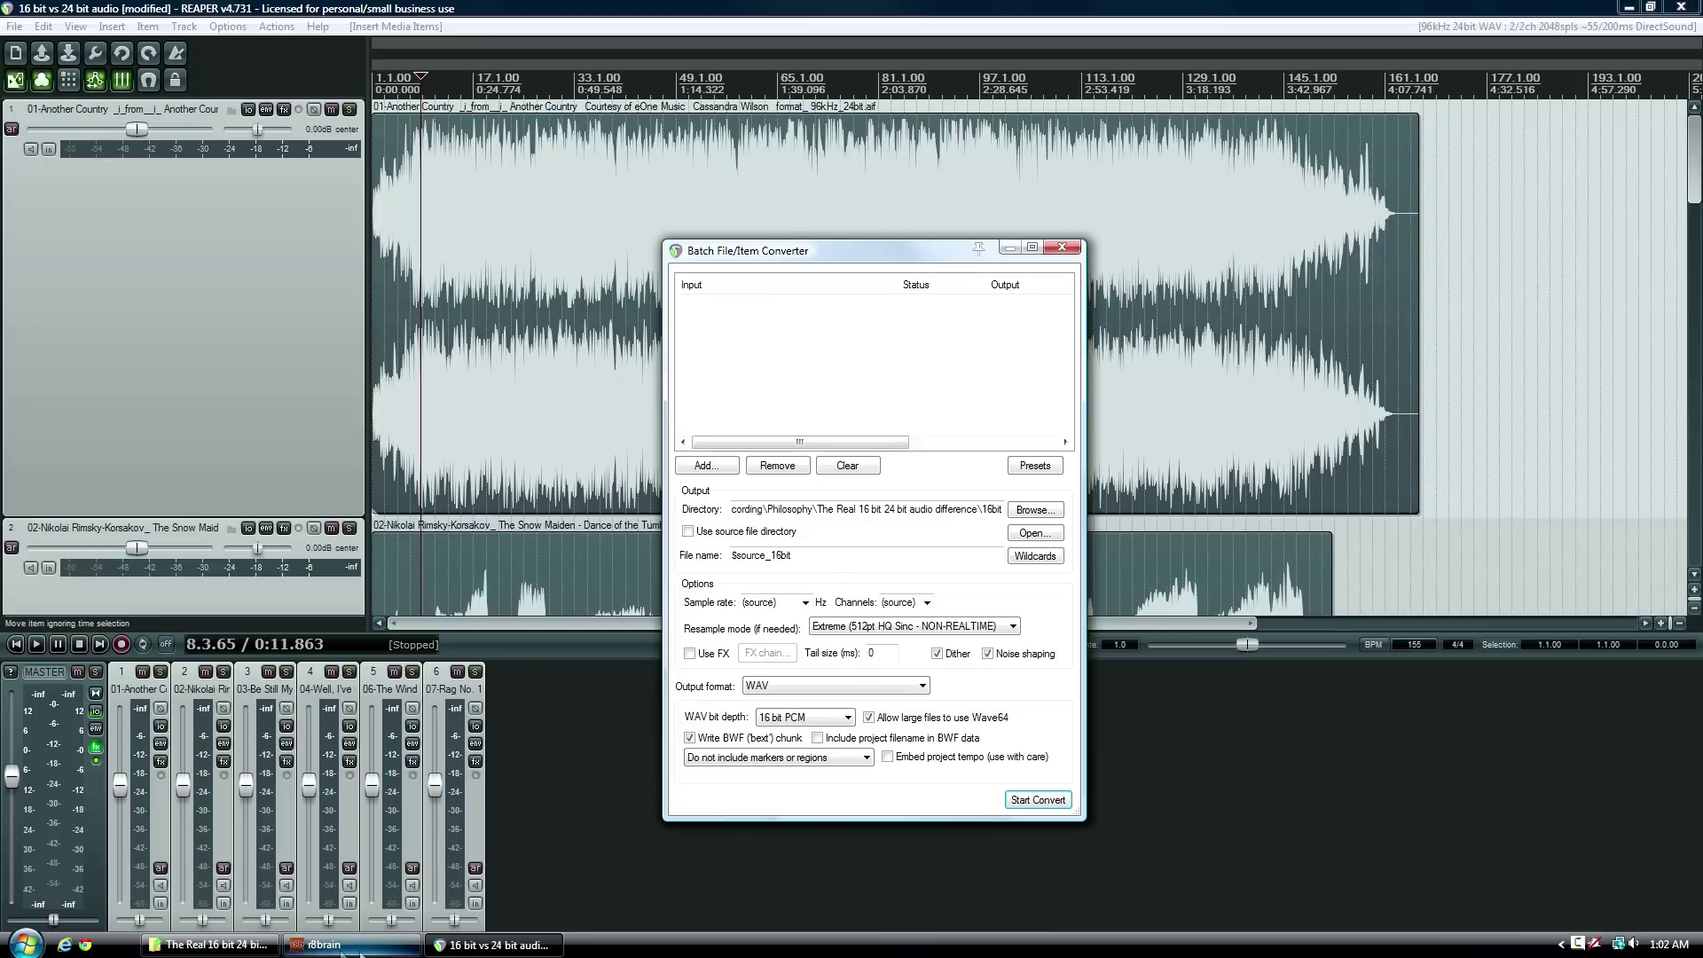
pyautogui.click(245, 945)
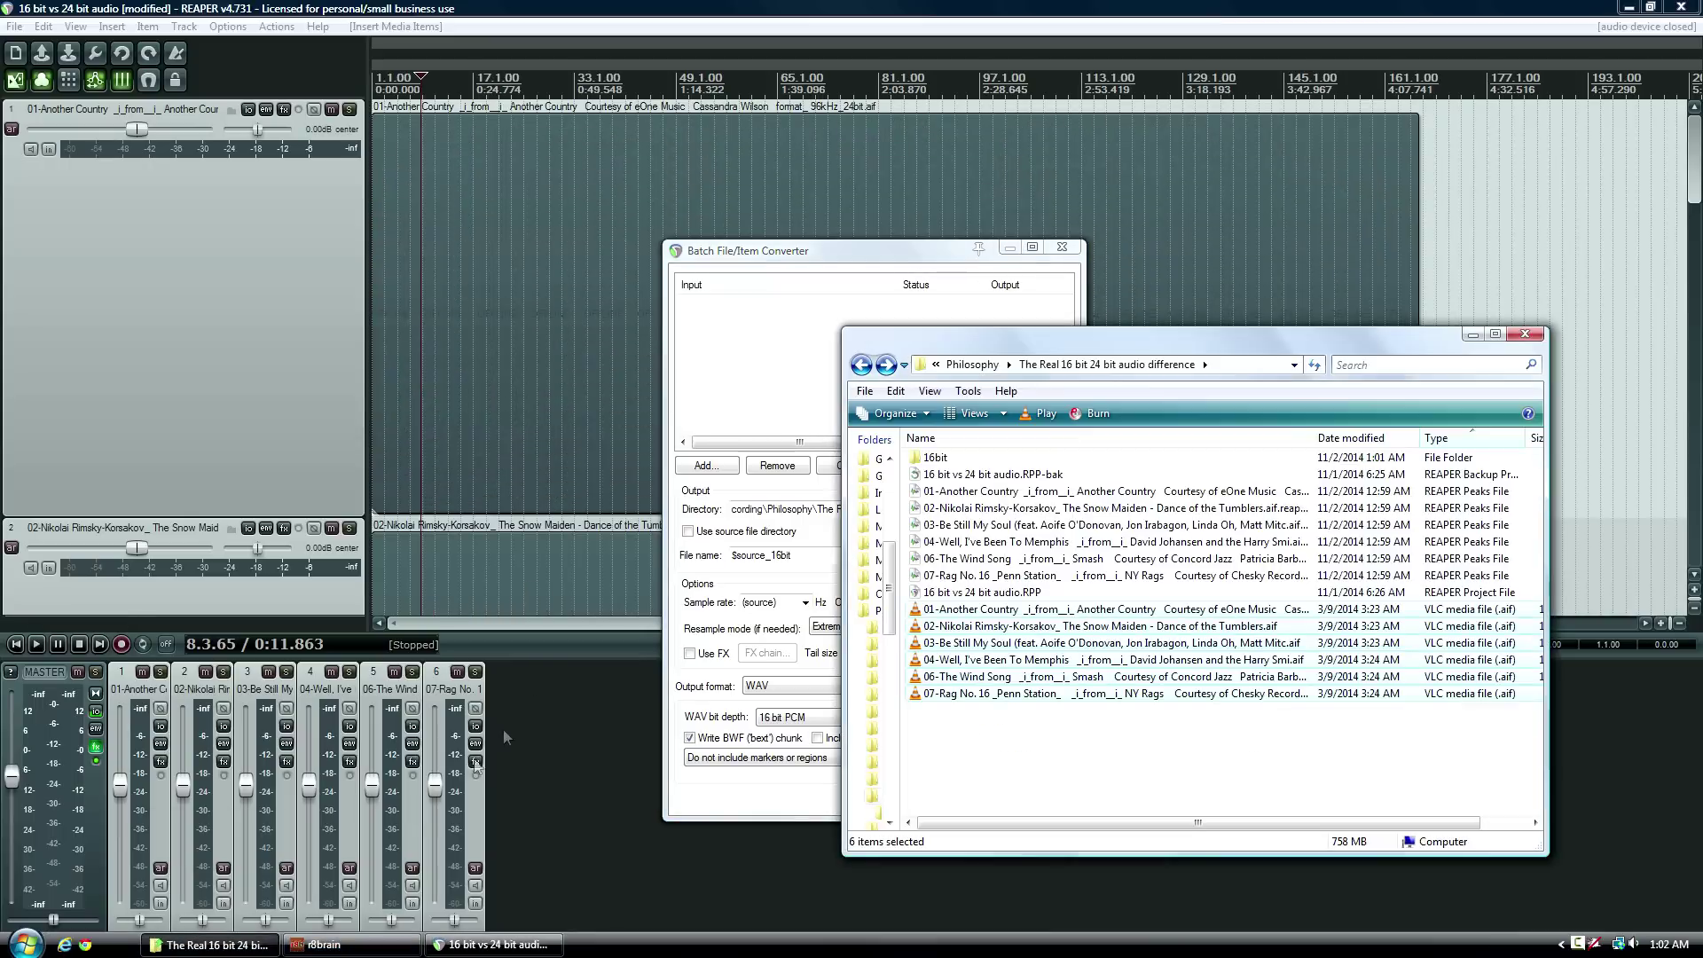
pyautogui.doubleClick(936, 458)
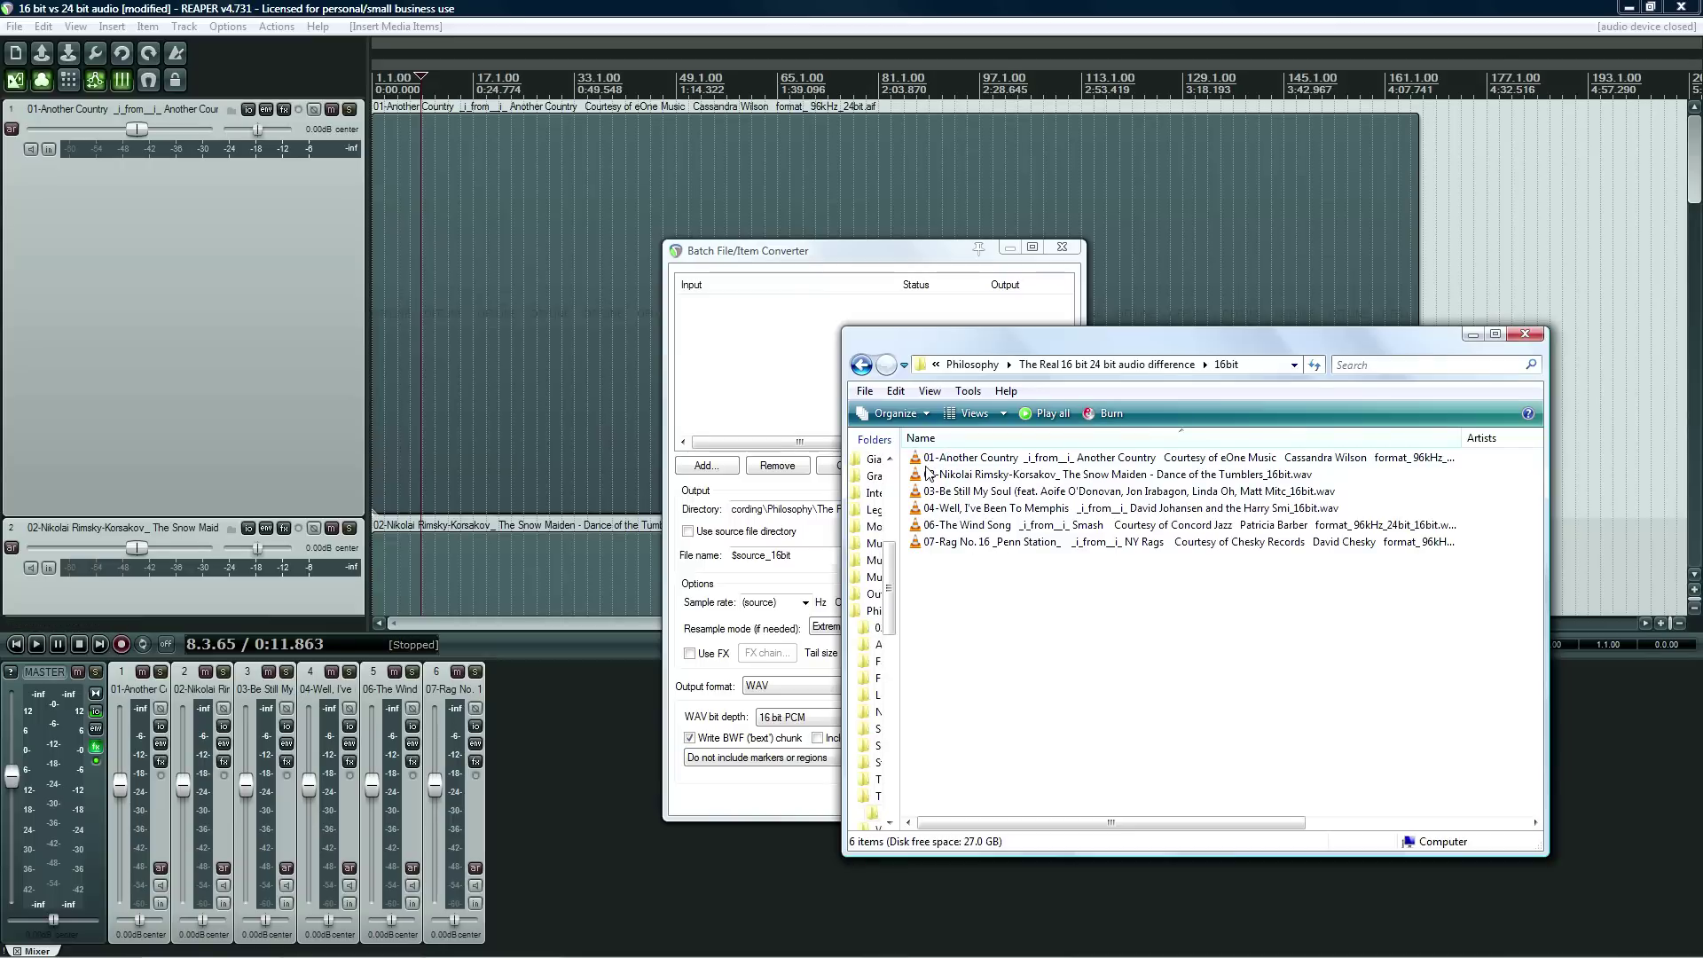
# Insert an empty track directly below the 01-Another Country track.
pyautogui.click(250, 319)
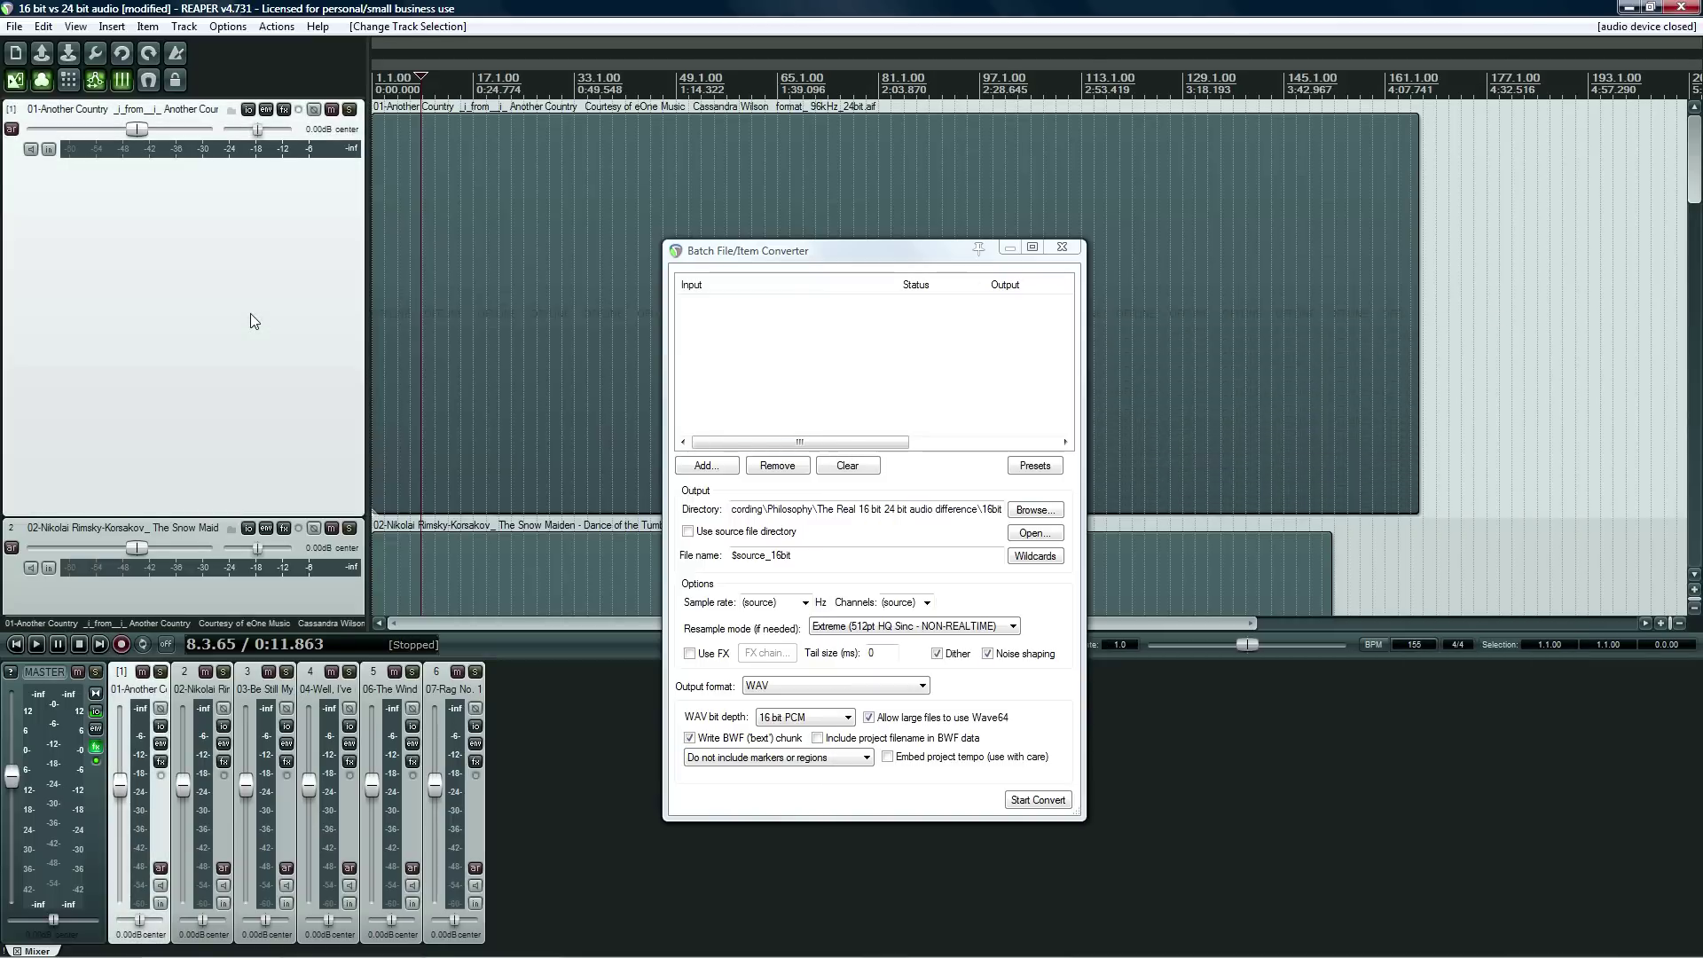
pyautogui.hotkey('ctrl', 't')
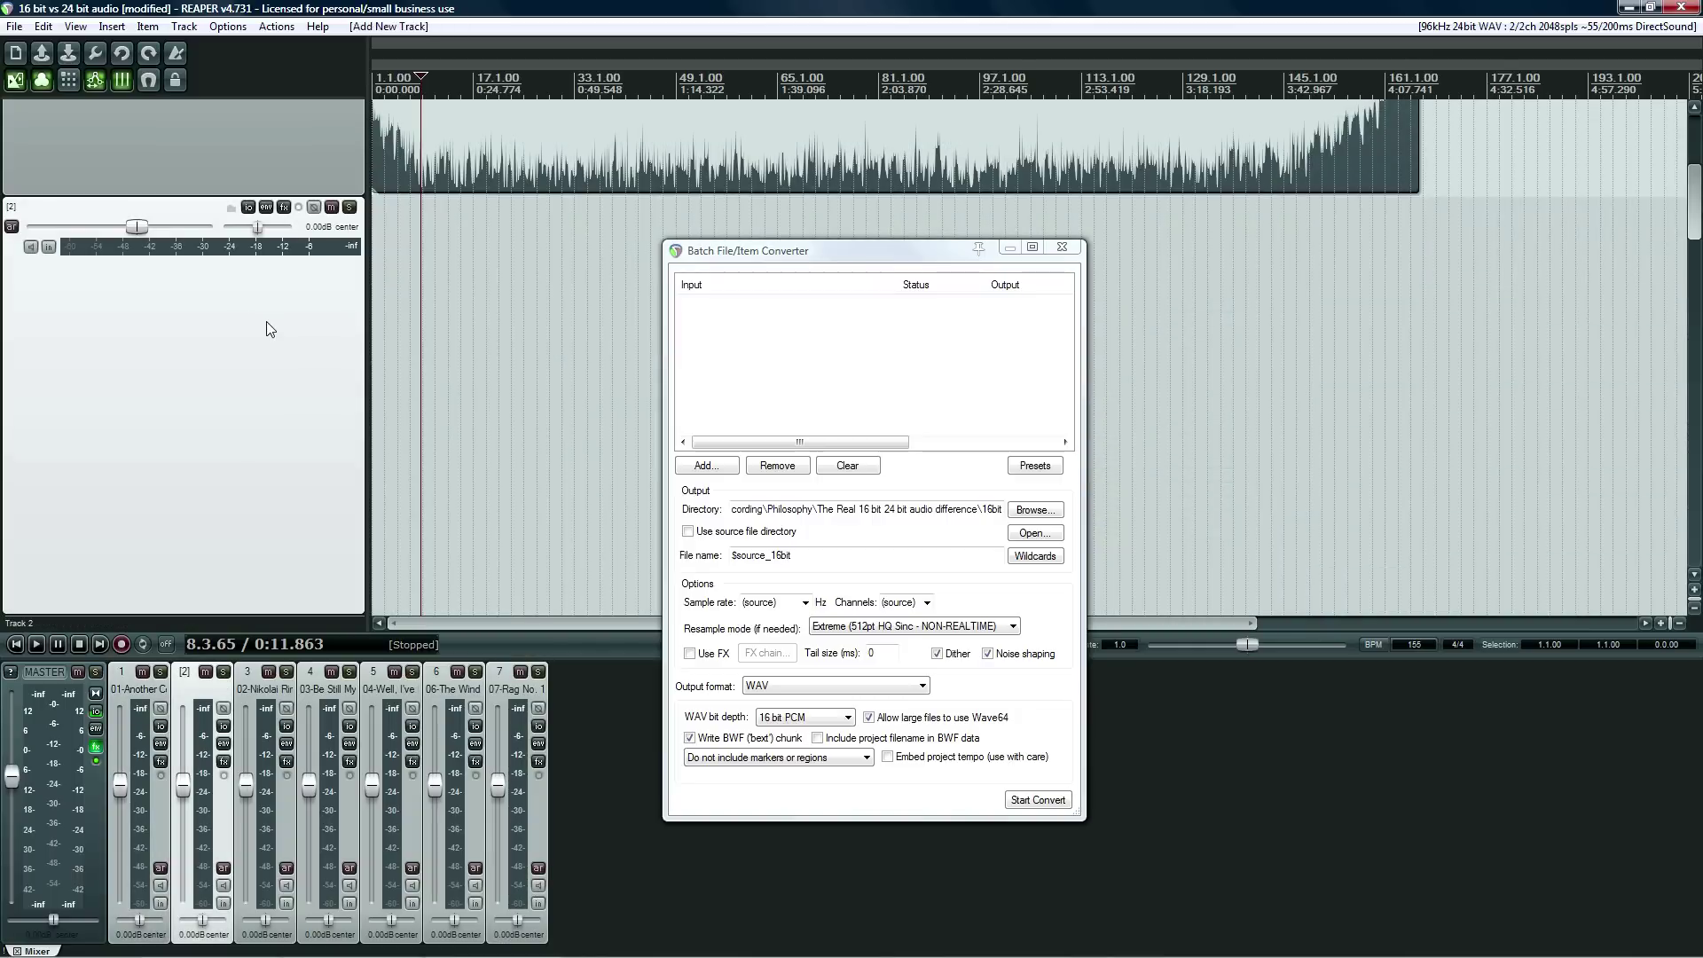
pyautogui.moveTo(1700, 248); pyautogui.dragTo(1694, 180)
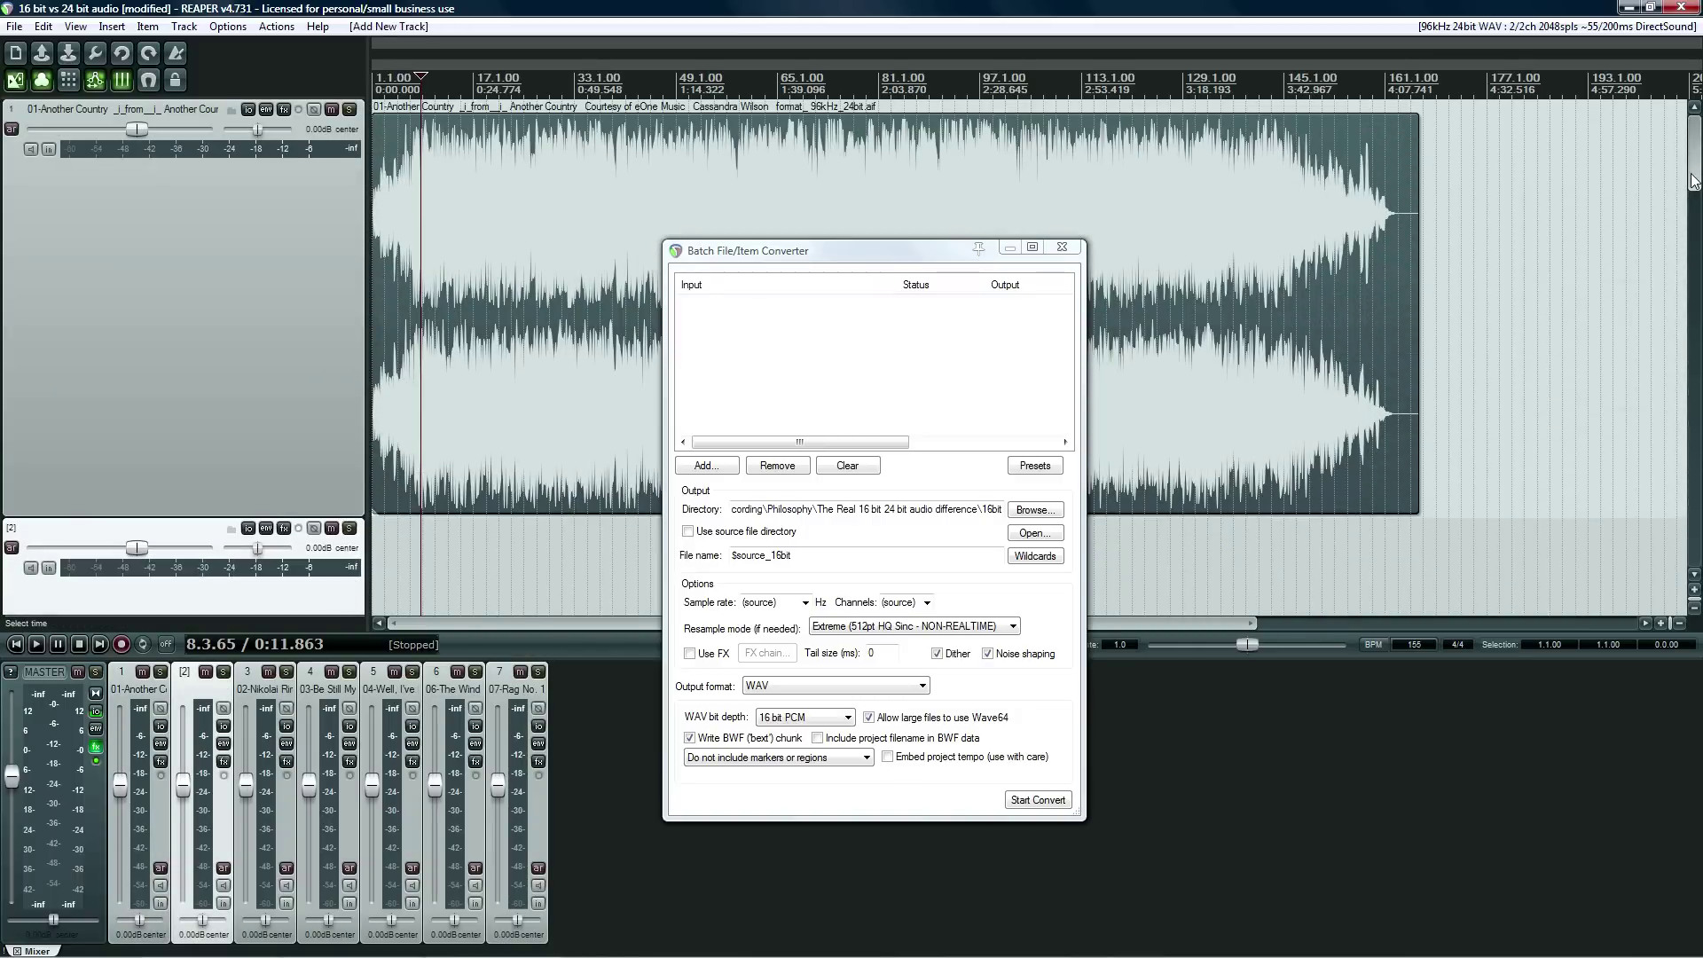
# Reduce the track heights and insert an empty track below the 02 Snow Maiden - Dance of the Tumblers track.
pyautogui.click(1694, 610)
pyautogui.click(1695, 610)
pyautogui.click(1694, 611)
pyautogui.click(1695, 610)
pyautogui.click(1694, 611)
pyautogui.click(1694, 611)
pyautogui.click(1694, 610)
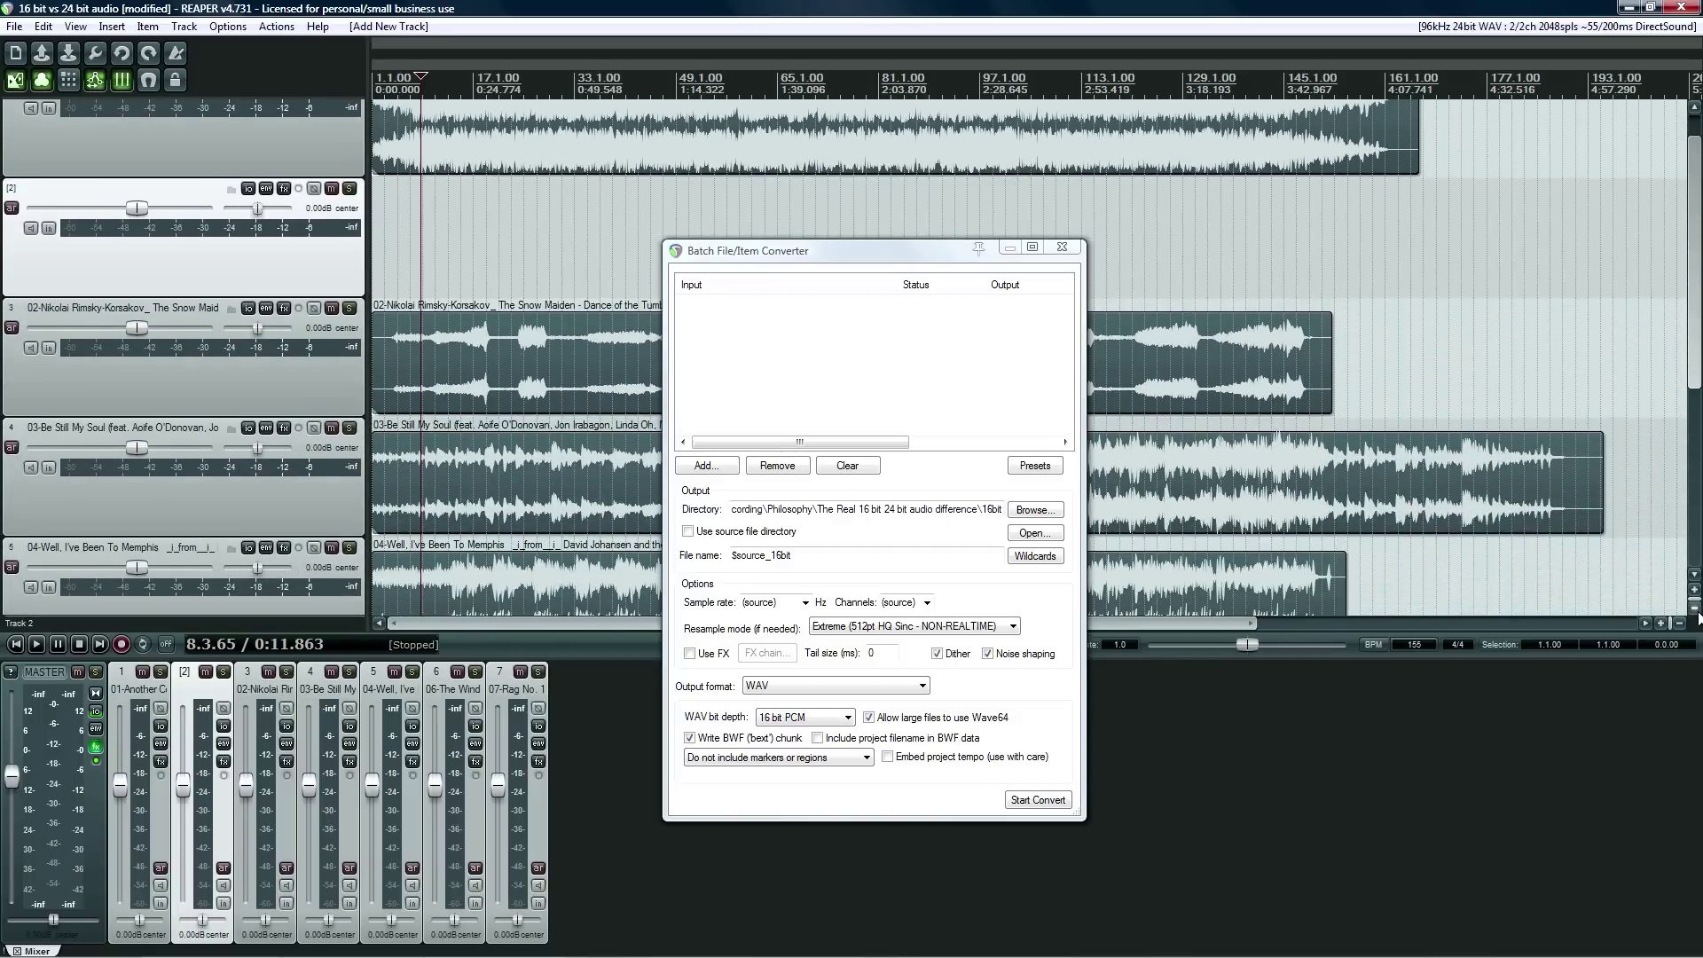
pyautogui.click(1694, 611)
pyautogui.click(210, 373)
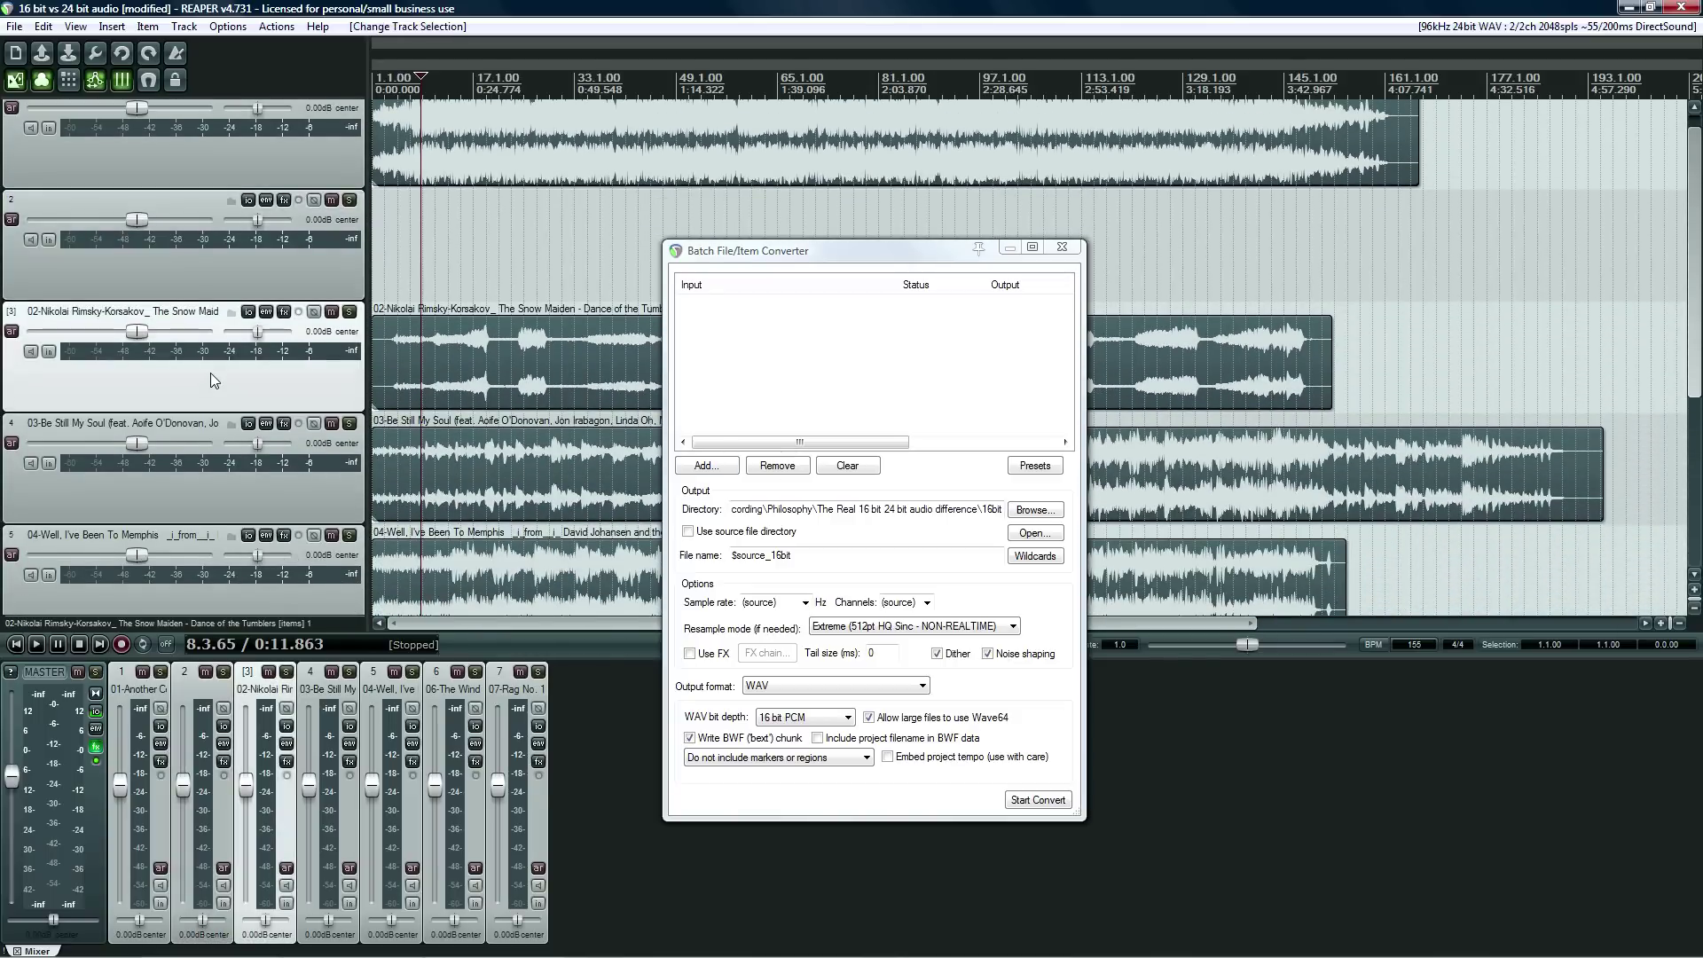
pyautogui.hotkey('ctrl', 't')
# Insert an empty track below the 03-Be Still My Soul track.
pyautogui.scroll(-5, 1693, 262)
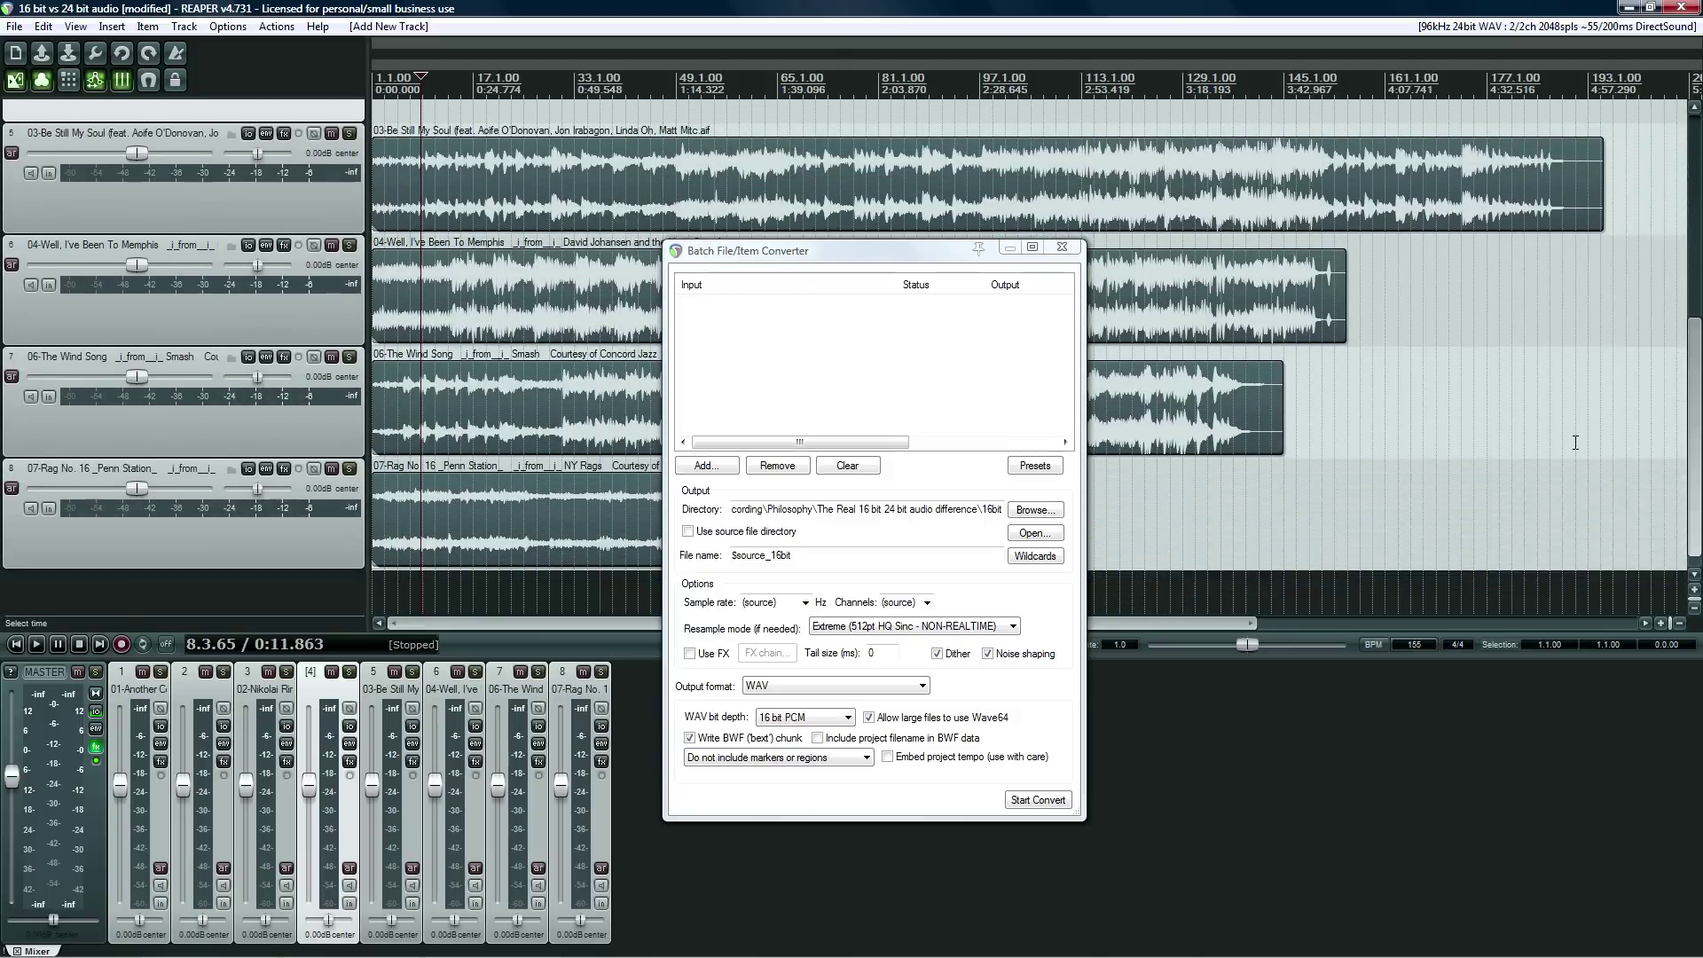
pyautogui.click(289, 213)
pyautogui.hotkey('ctrl', 't')
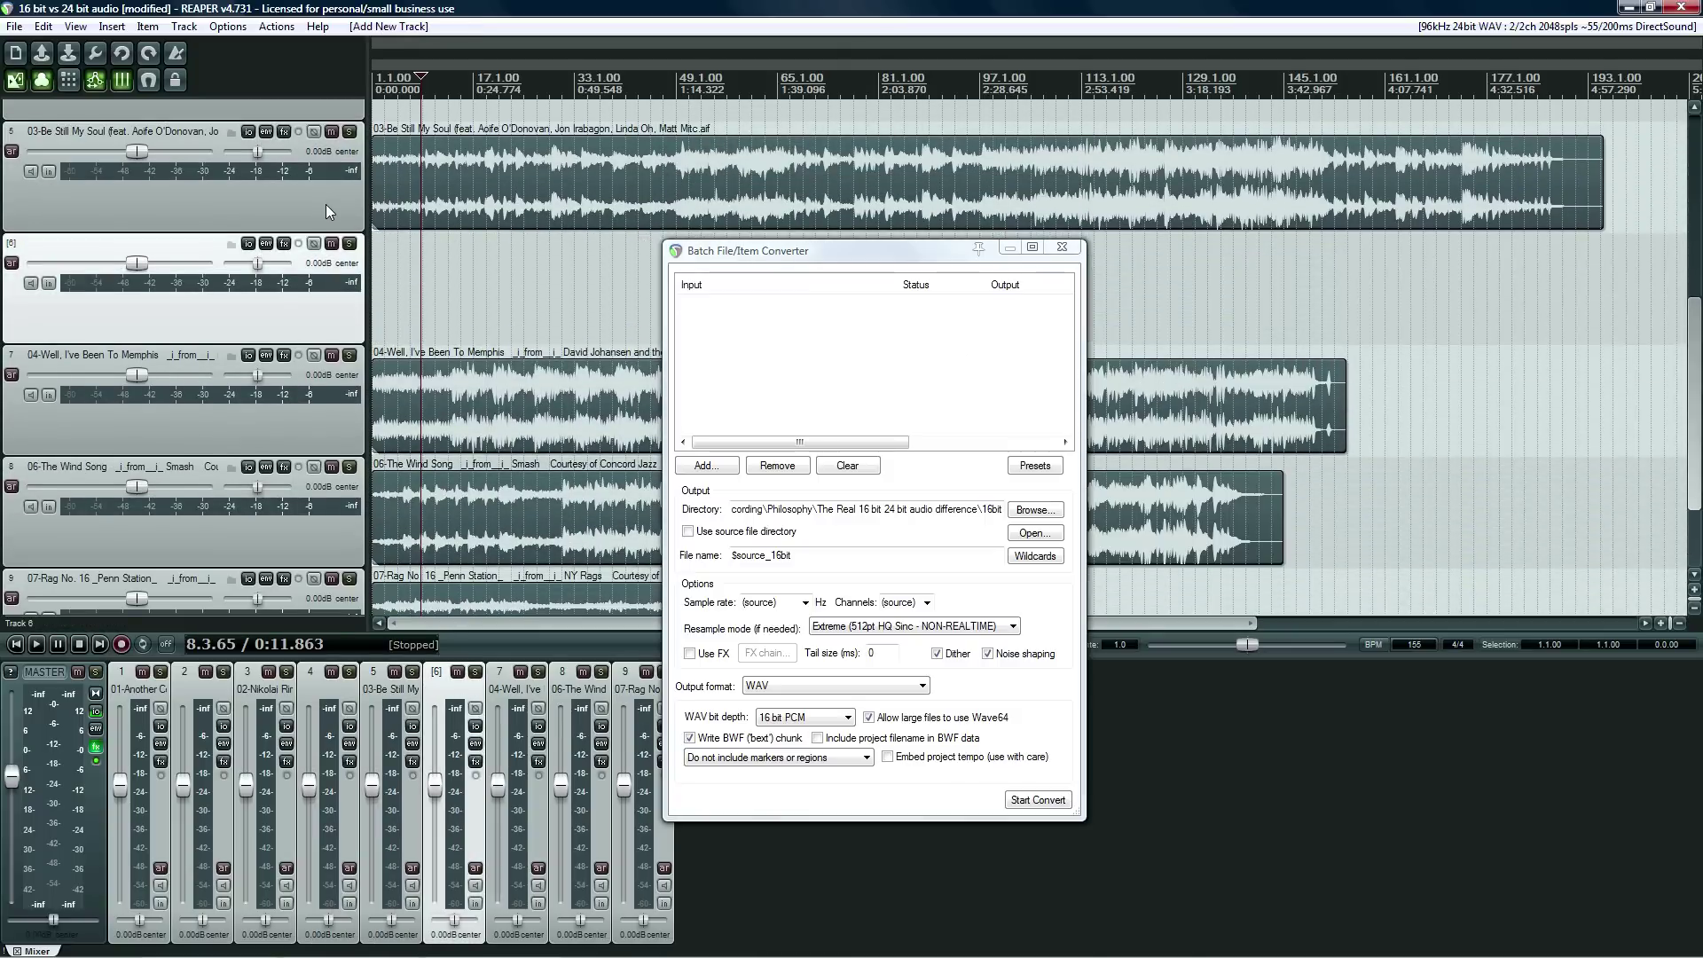
# Insert empty tracks below the 04-Well, I've Been To Memphis and 06-The Wind Song tracks, and close the Batch File/Item Converter.
pyautogui.click(295, 430)
pyautogui.hotkey('ctrl', 't')
pyautogui.scroll(-3, 1694, 364)
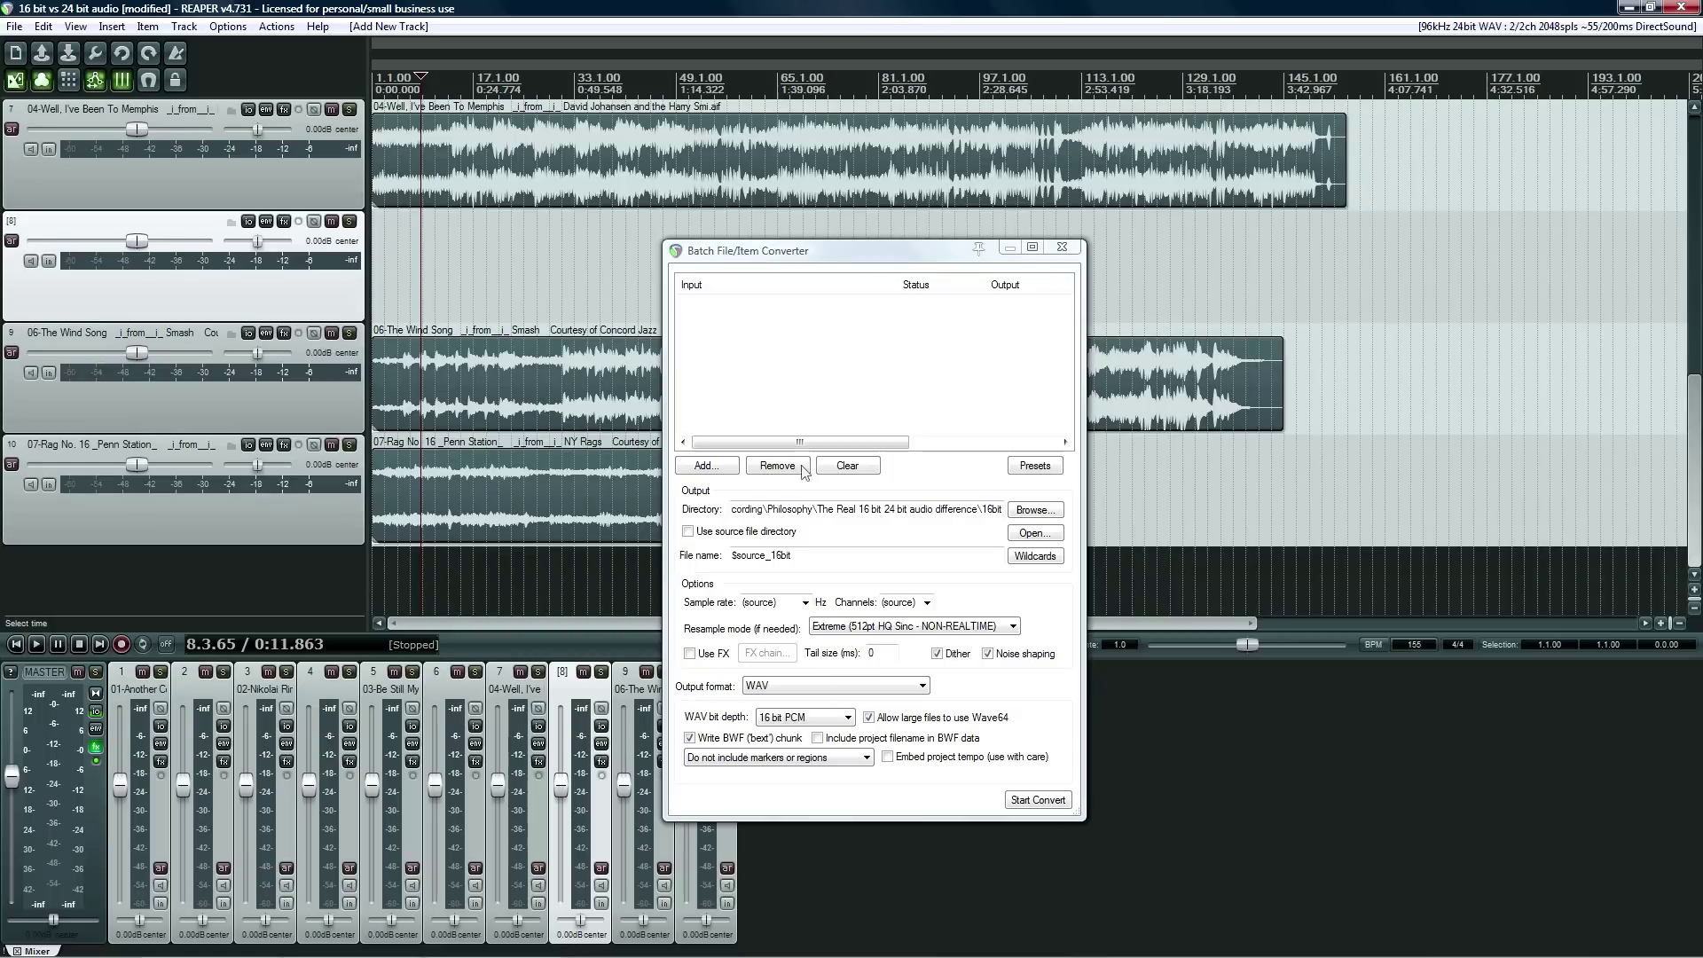
pyautogui.click(250, 405)
pyautogui.hotkey('ctrl', 't')
pyautogui.moveTo(1696, 420); pyautogui.dragTo(1687, 115)
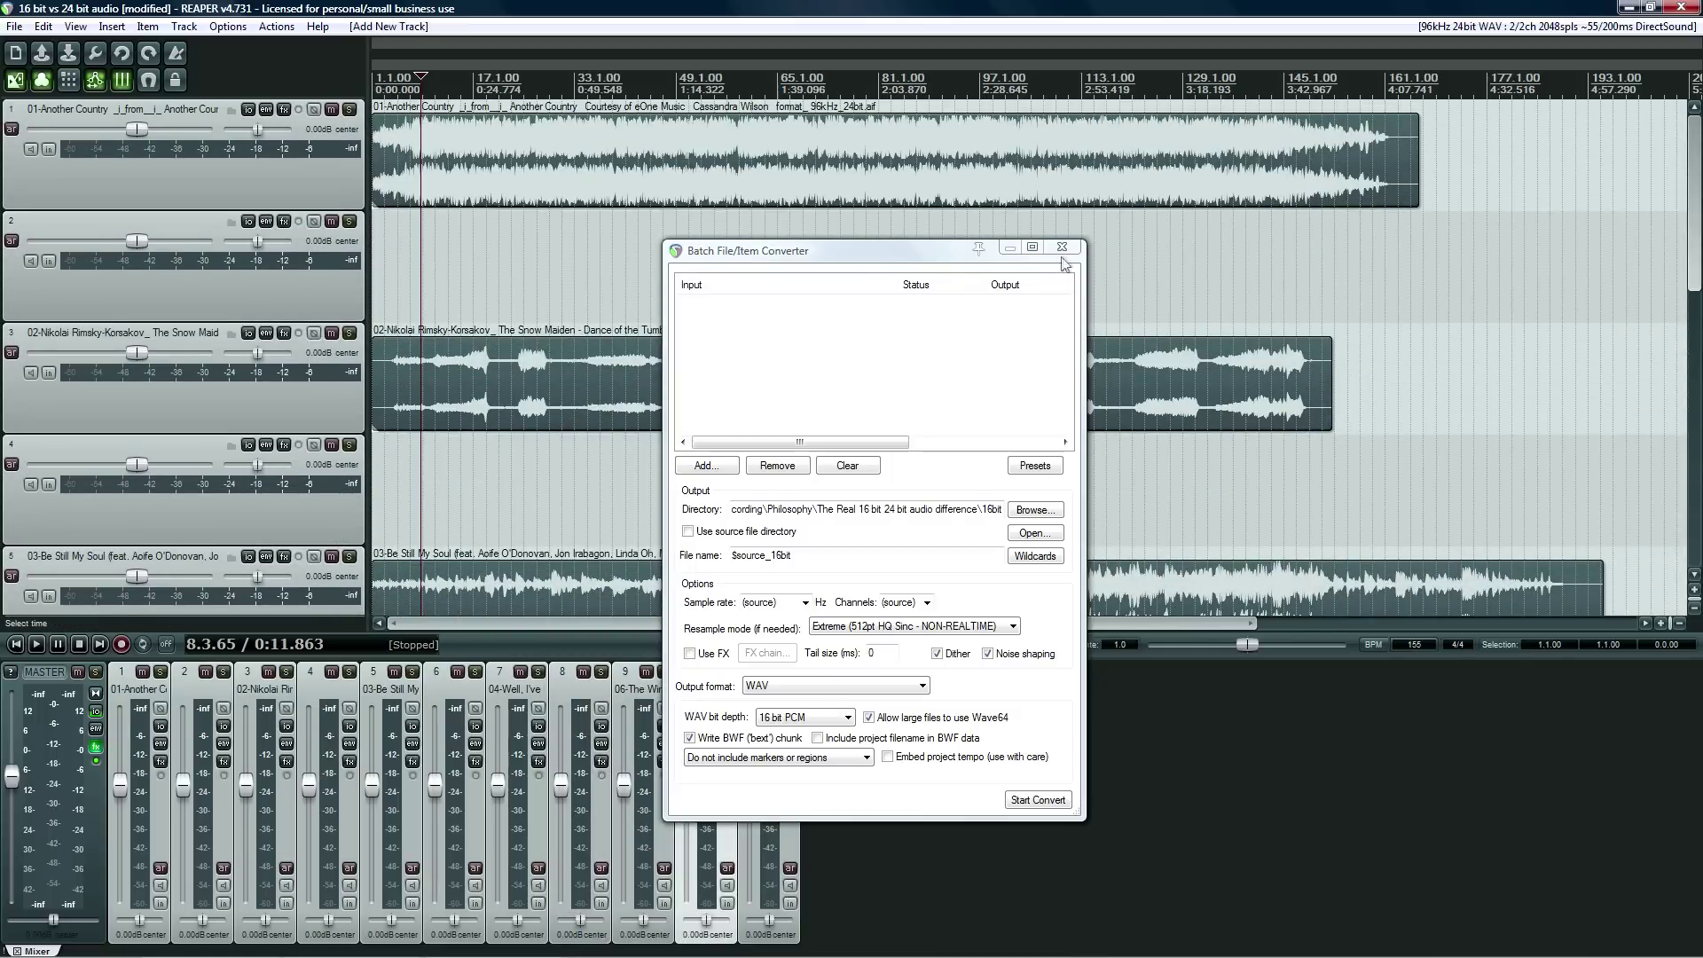
pyautogui.click(1062, 248)
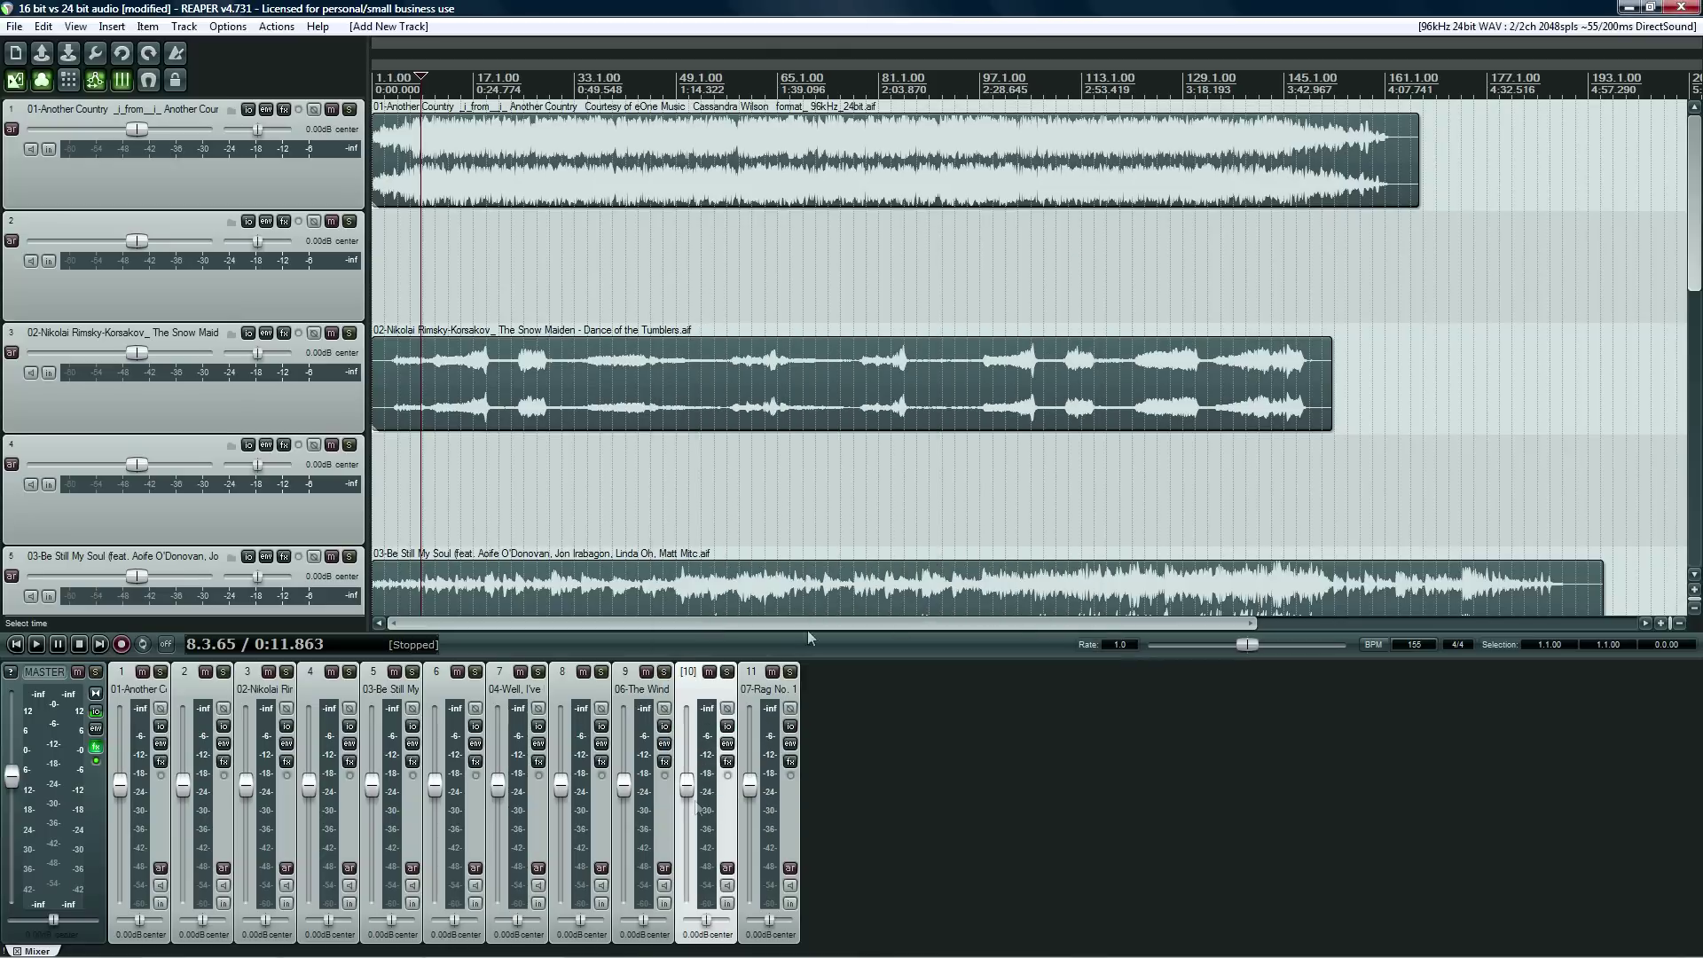
# Place the 16-bit WAVs of 01-Another Country and 02 The Snow Maiden on the empty tracks beneath their originals, starting at zero.
pyautogui.click(177, 945)
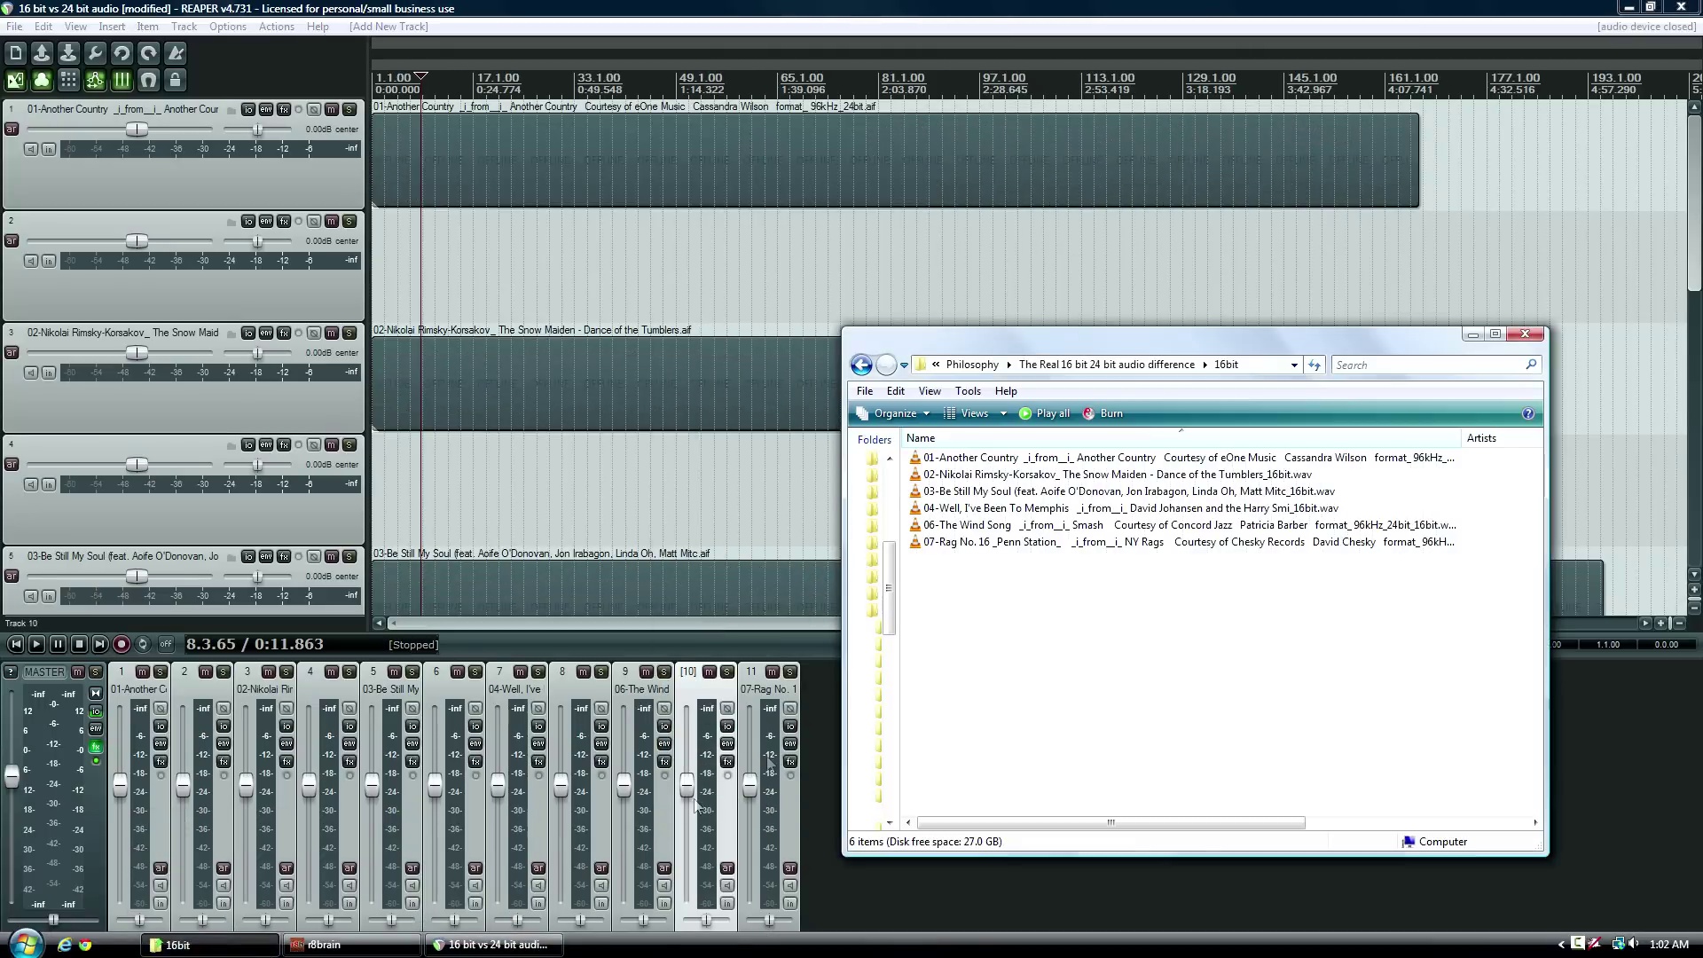
pyautogui.click(969, 460)
pyautogui.moveTo(969, 461); pyautogui.dragTo(534, 275)
pyautogui.click(177, 945)
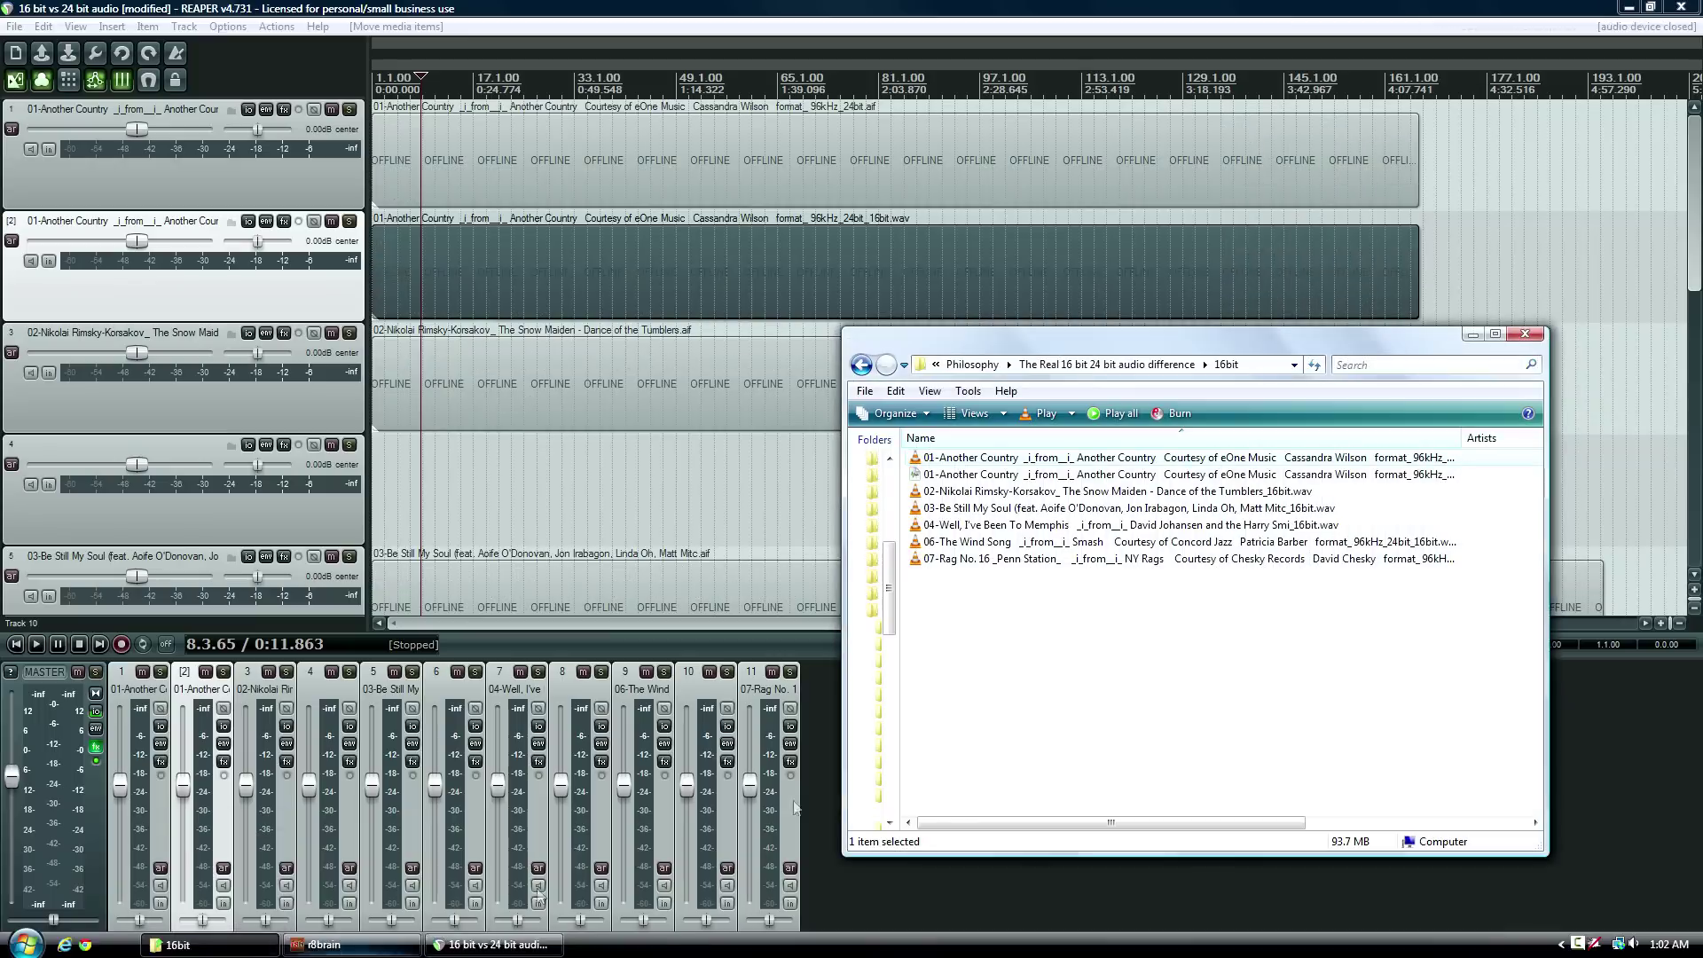
pyautogui.moveTo(976, 499); pyautogui.dragTo(391, 497)
# Place the 16-bit WAVs of 03-Be Still My Soul and 04-Well, I've Been To Memphis on empty tracks 6 and 8, starting at zero.
pyautogui.scroll(-1, 1699, 259)
pyautogui.scroll(-10, 1698, 259)
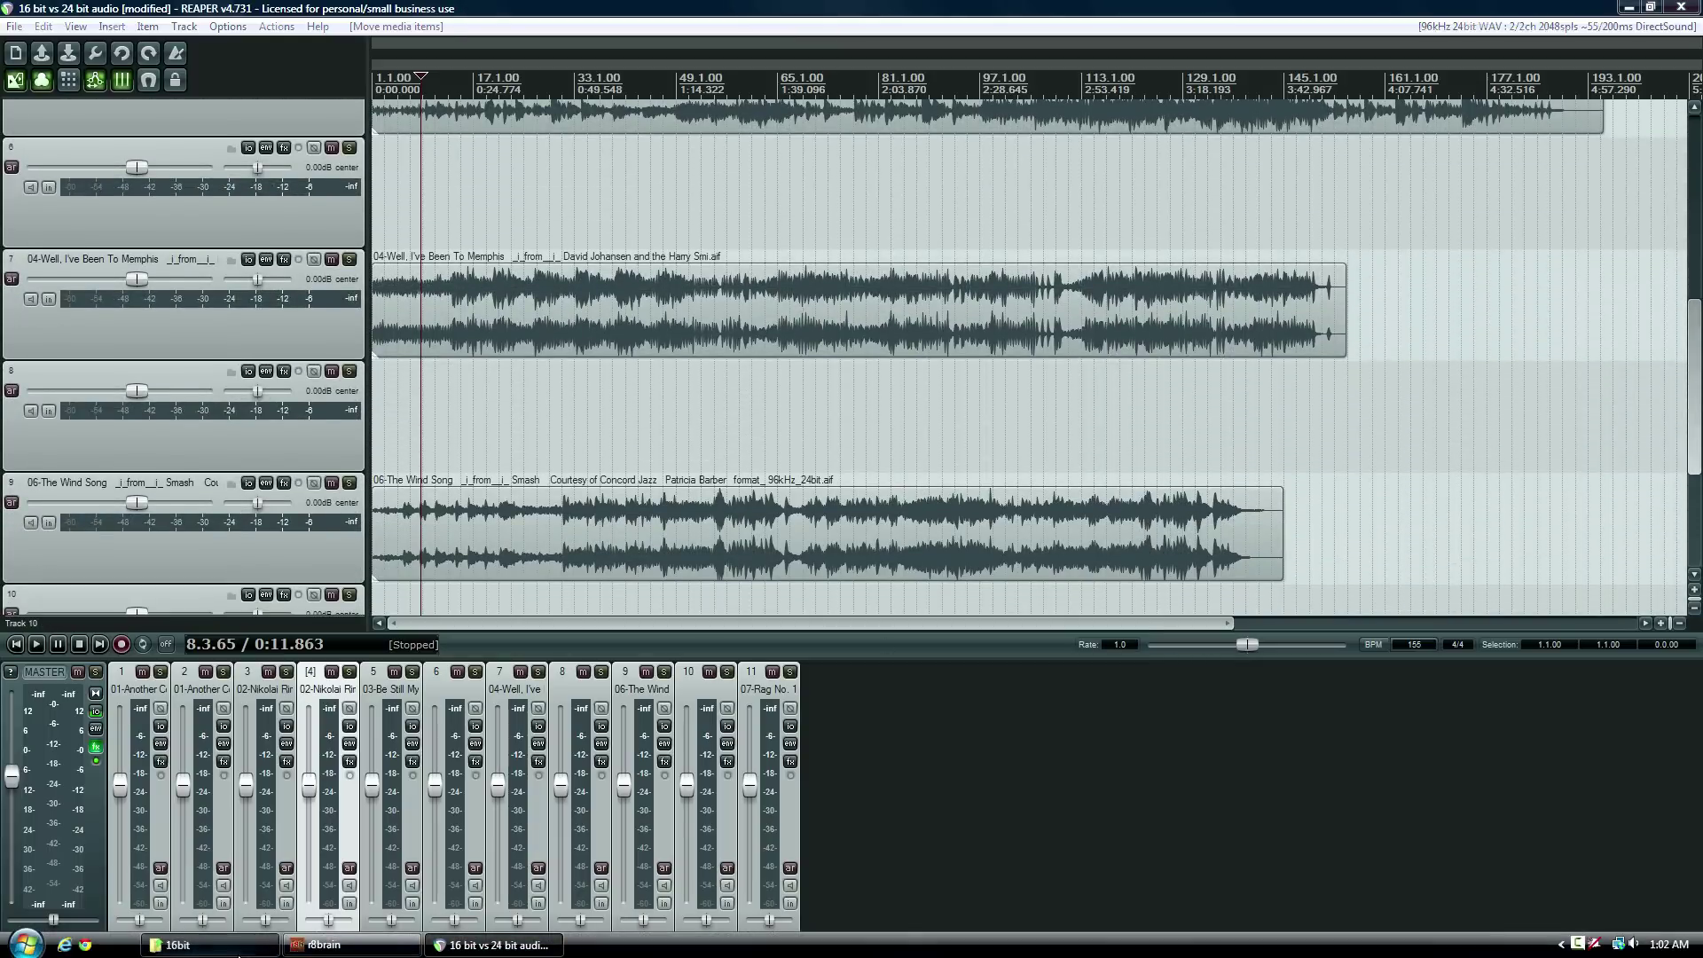
pyautogui.click(352, 942)
pyautogui.moveTo(1002, 529); pyautogui.dragTo(355, 199)
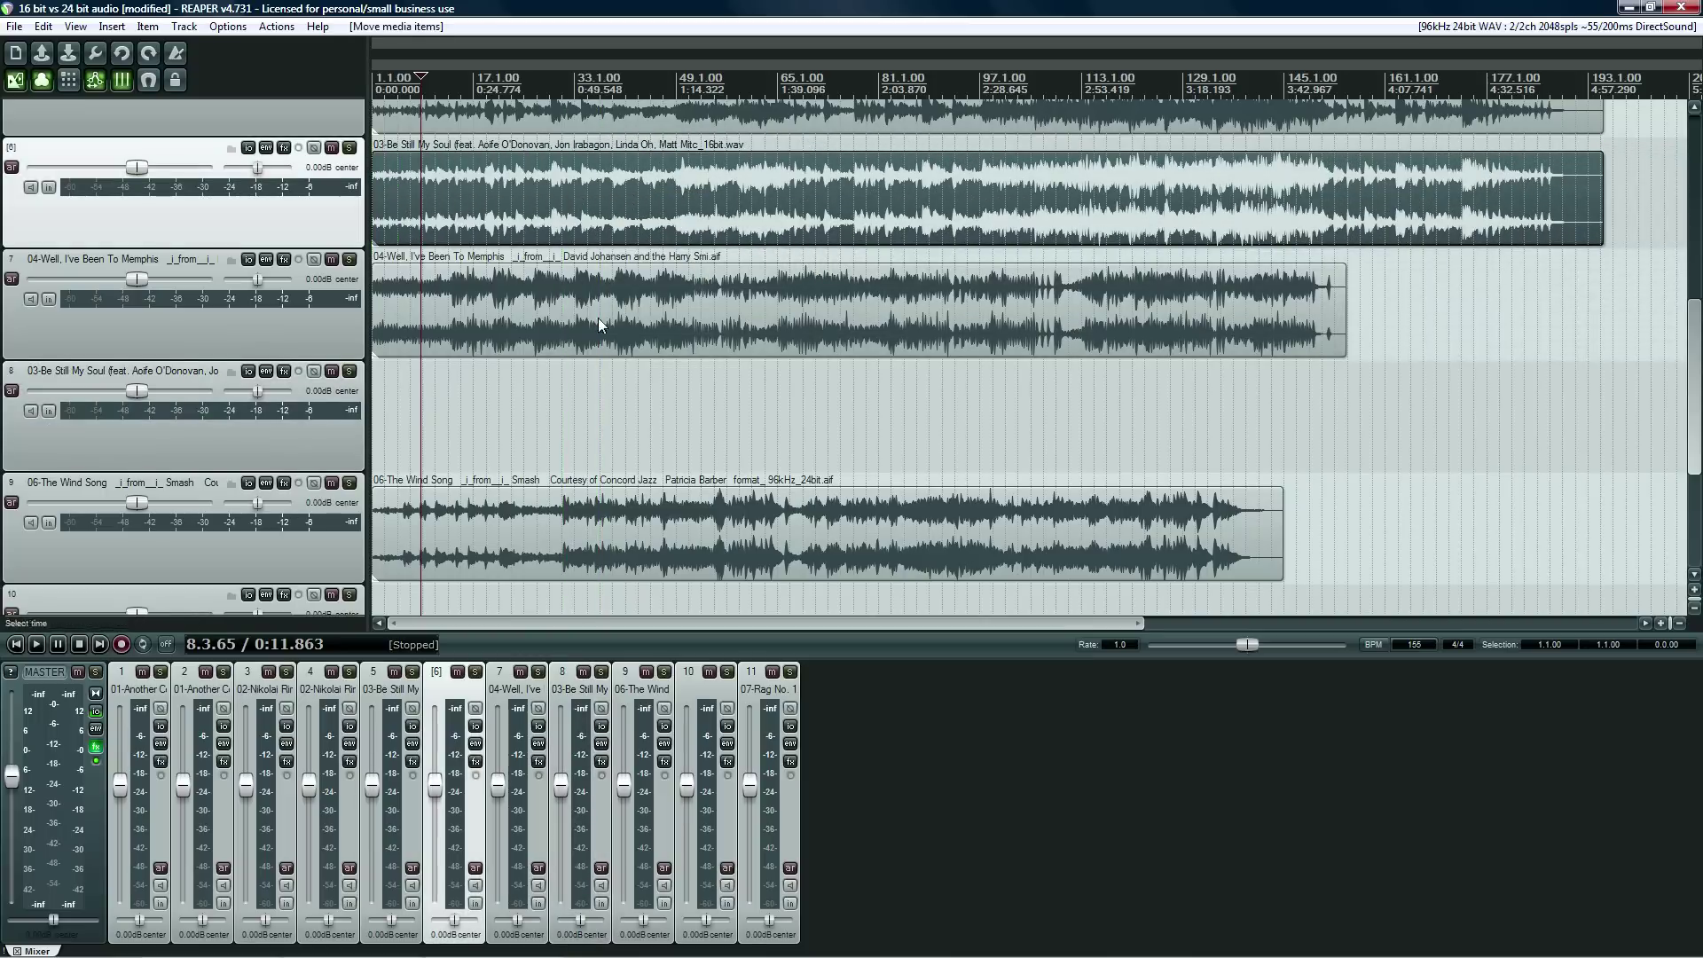
pyautogui.click(210, 947)
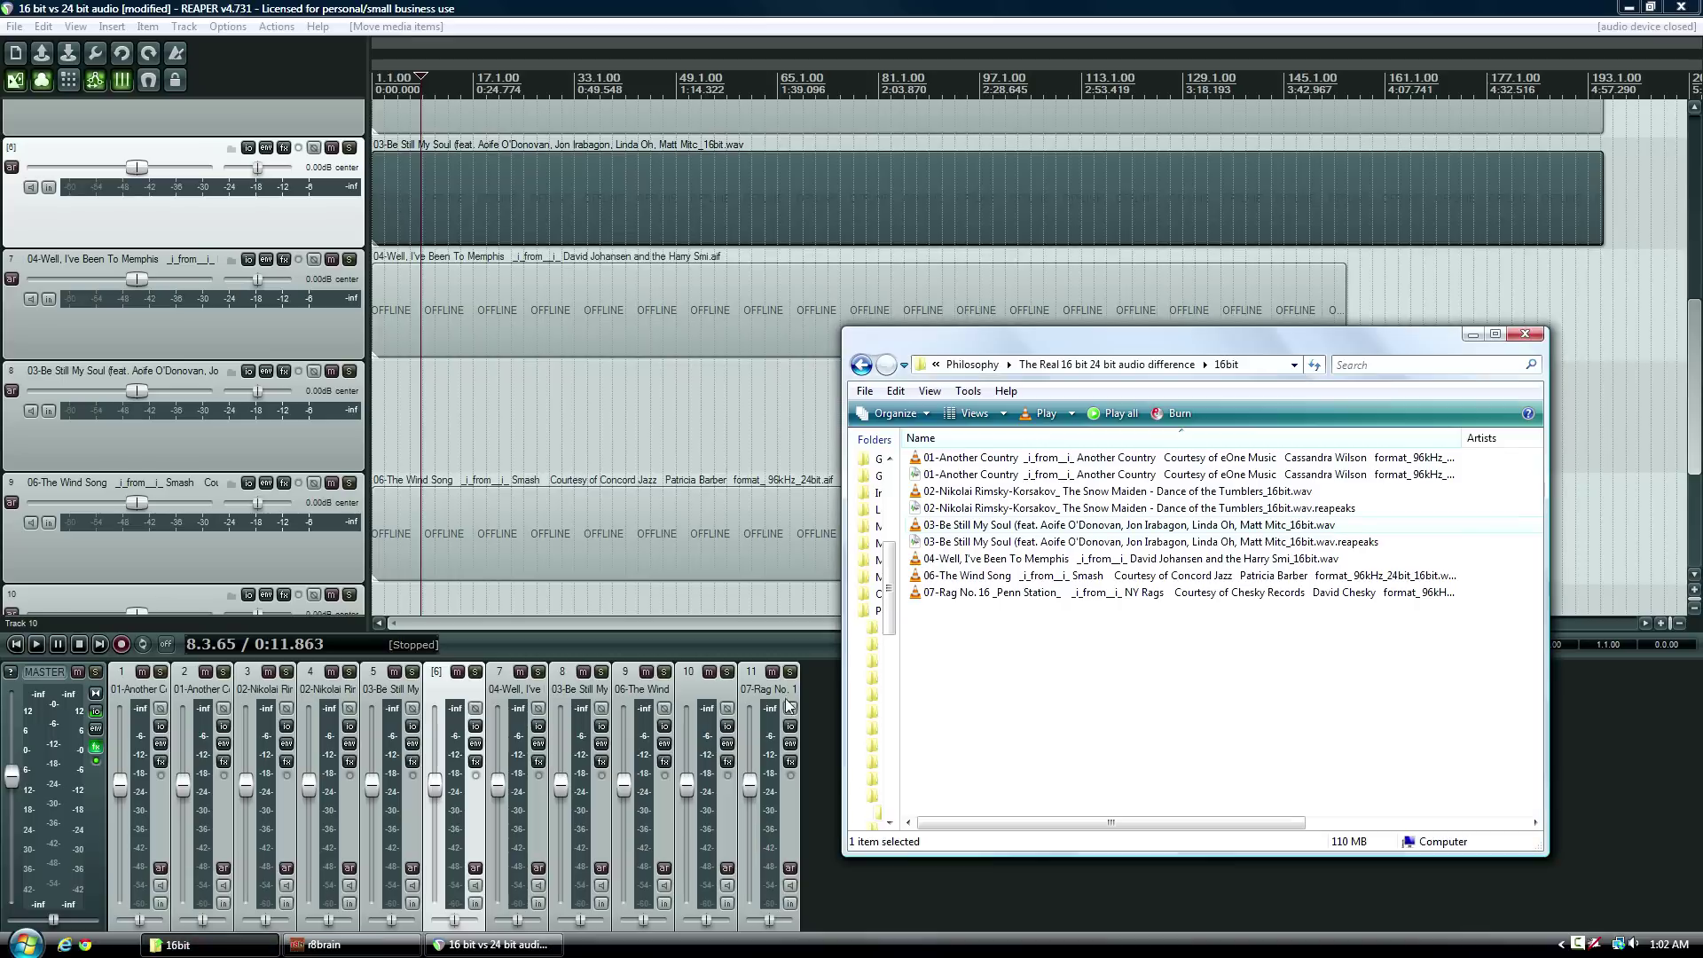
pyautogui.moveTo(996, 565); pyautogui.dragTo(401, 417)
pyautogui.moveTo(526, 419)
pyautogui.mouseDown()
pyautogui.moveTo(544, 424)
pyautogui.moveTo(514, 418)
pyautogui.mouseUp()
# Place the 16-bit WAV of 06-The Wind Song on empty track 10 and that of 07-Rag No. 16 on a new track below its original.
pyautogui.moveTo(1698, 374); pyautogui.dragTo(1688, 504)
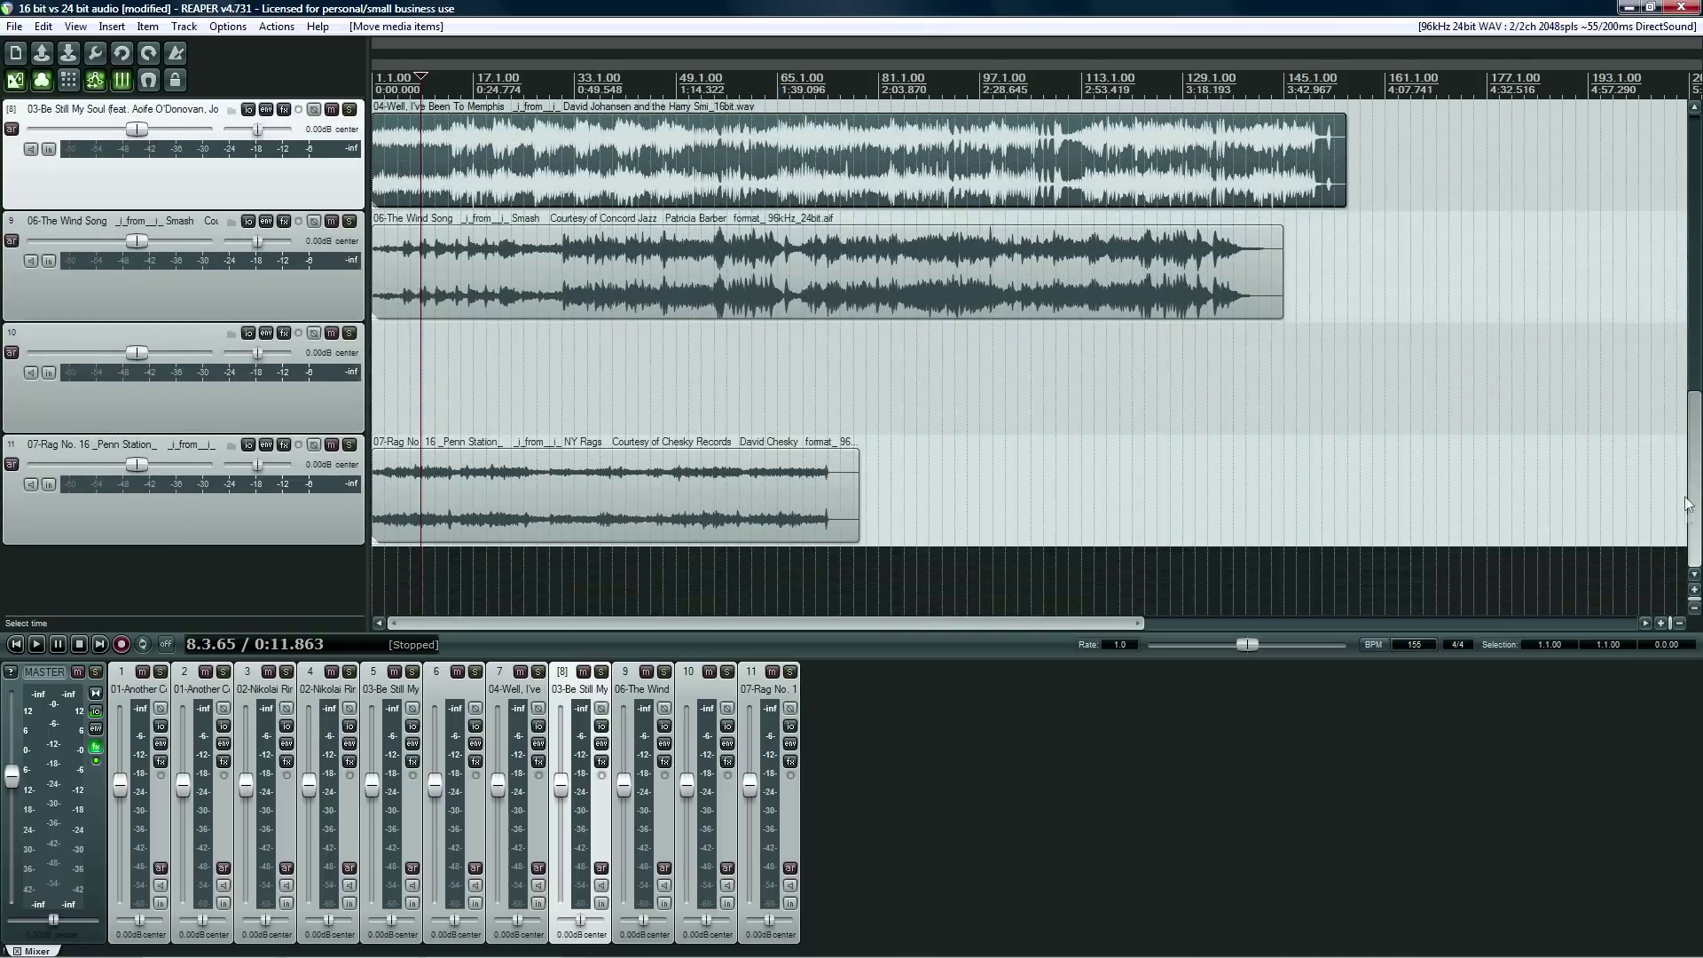
pyautogui.click(887, 944)
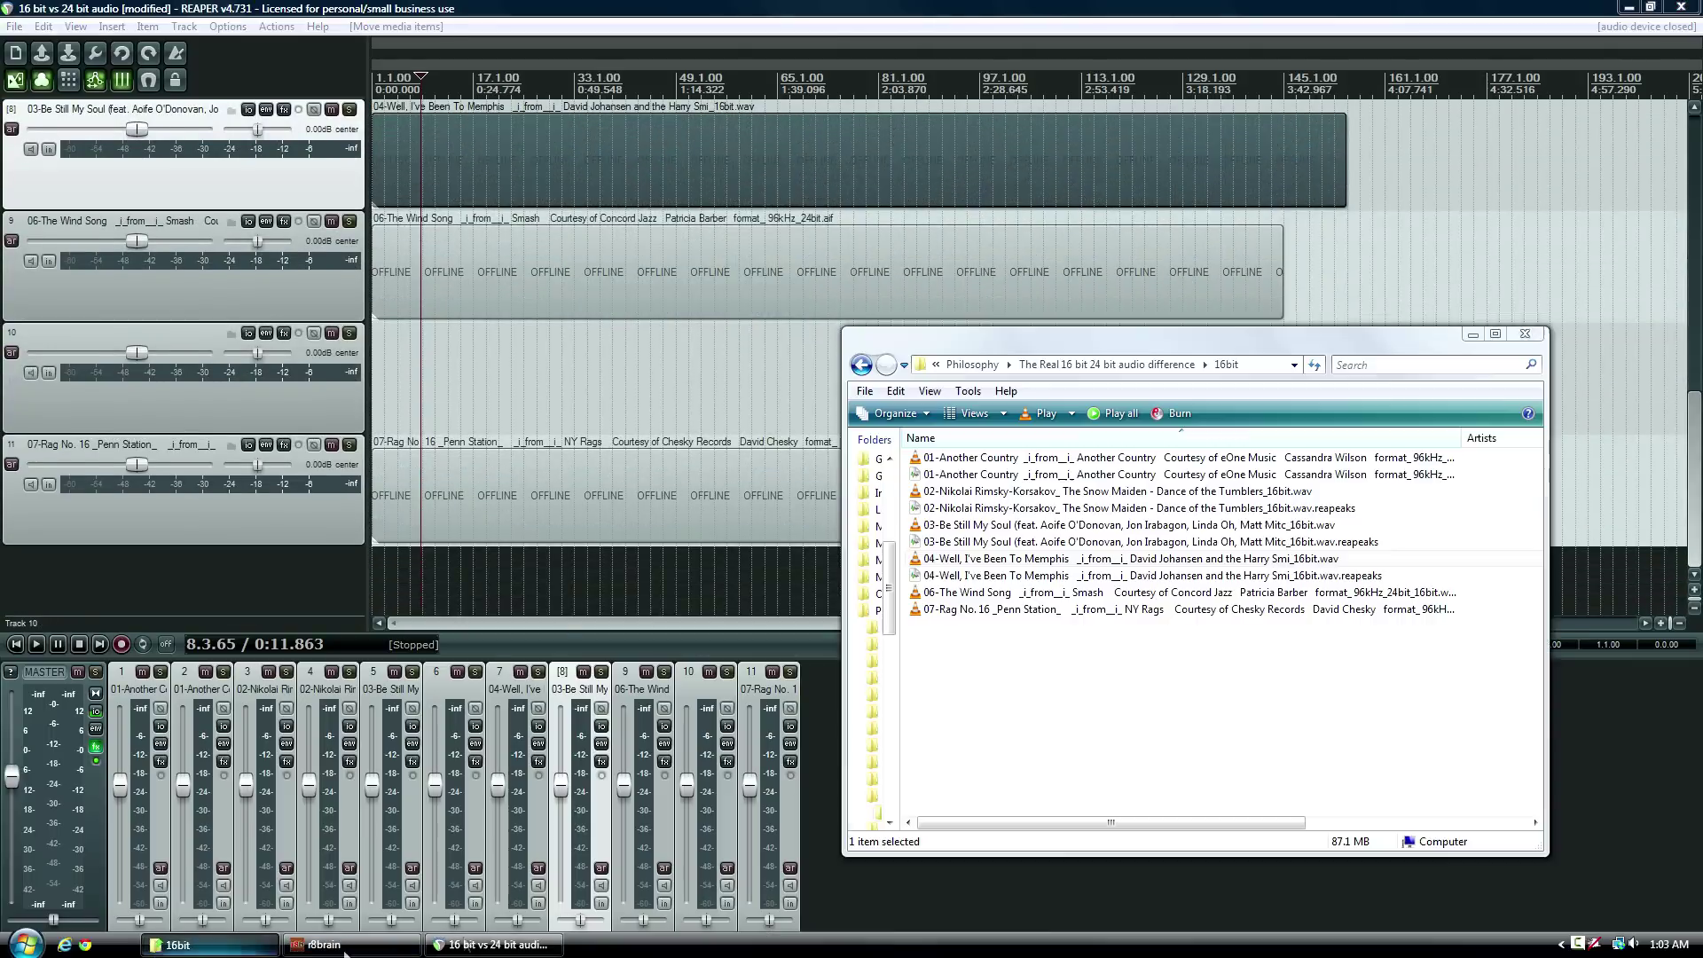
pyautogui.moveTo(967, 591); pyautogui.dragTo(541, 377)
pyautogui.moveTo(724, 369); pyautogui.dragTo(577, 369)
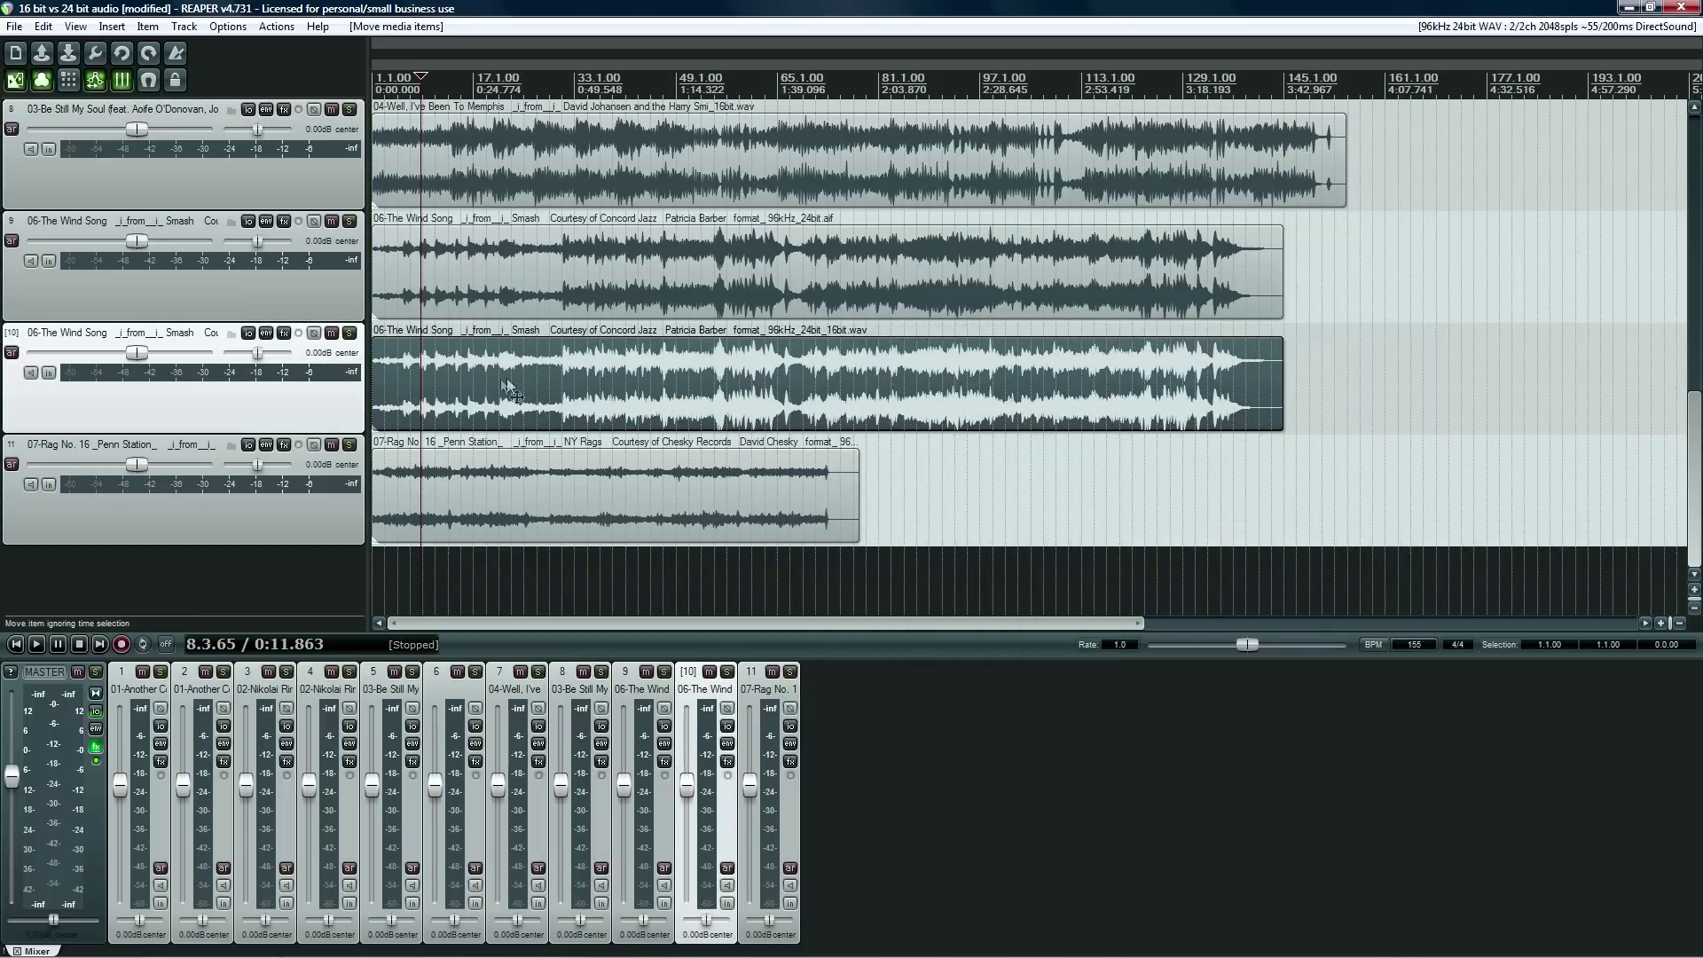
pyautogui.click(213, 944)
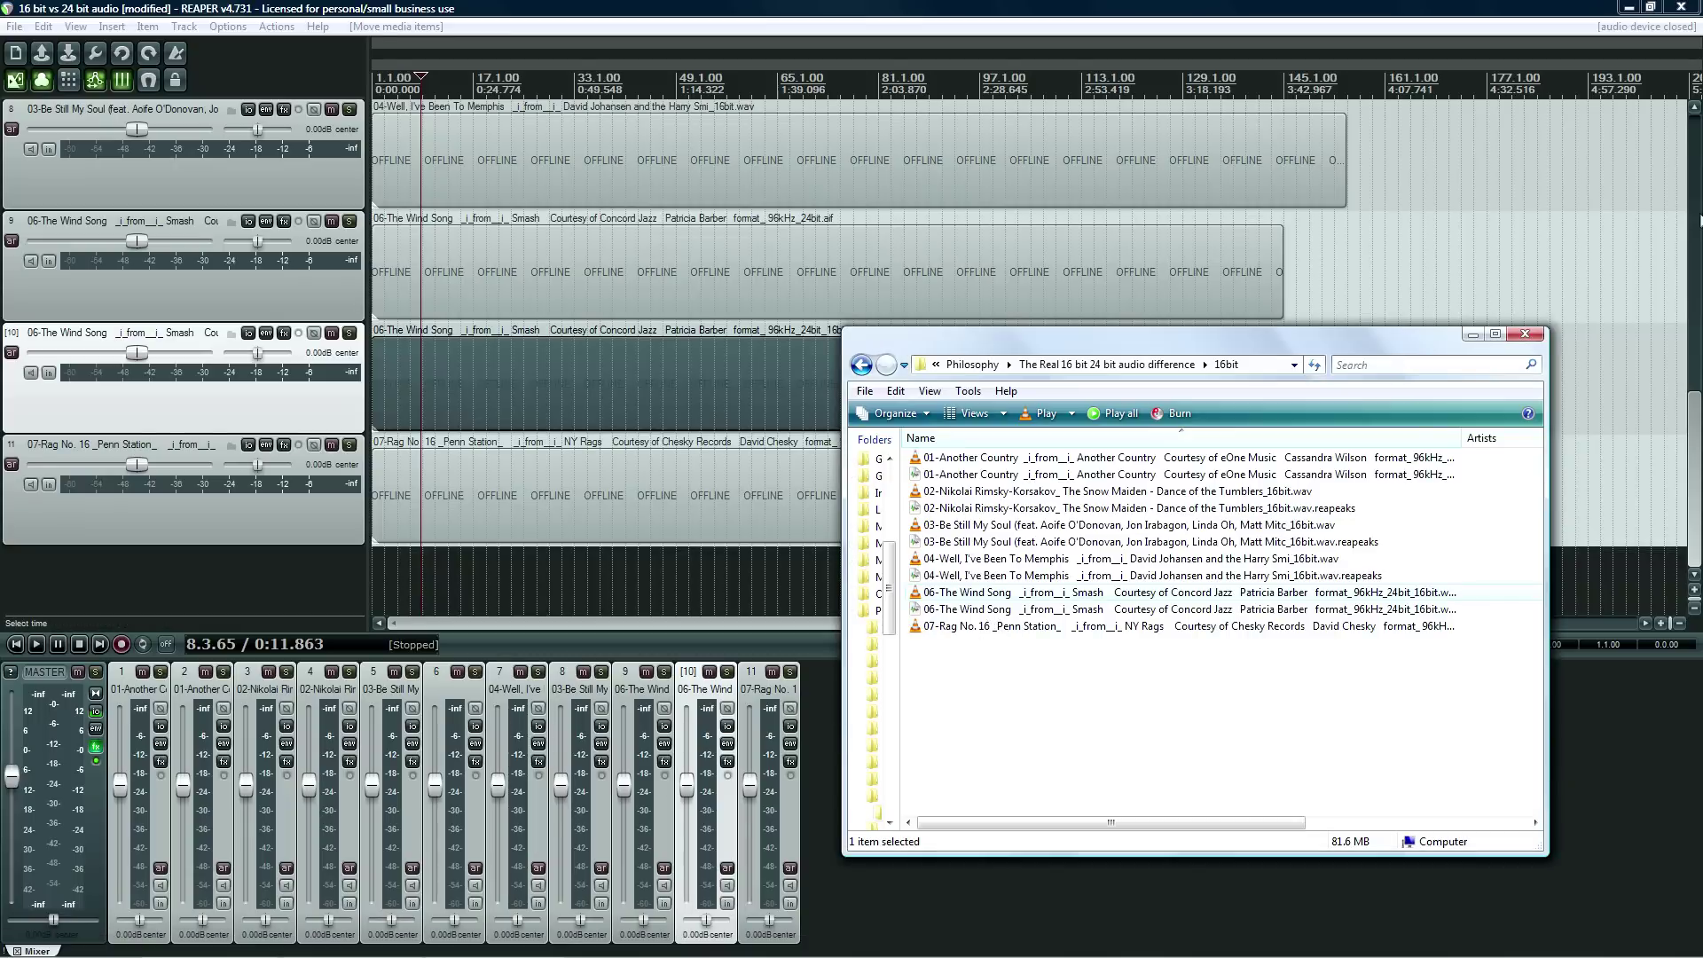
pyautogui.moveTo(1053, 625); pyautogui.dragTo(457, 588)
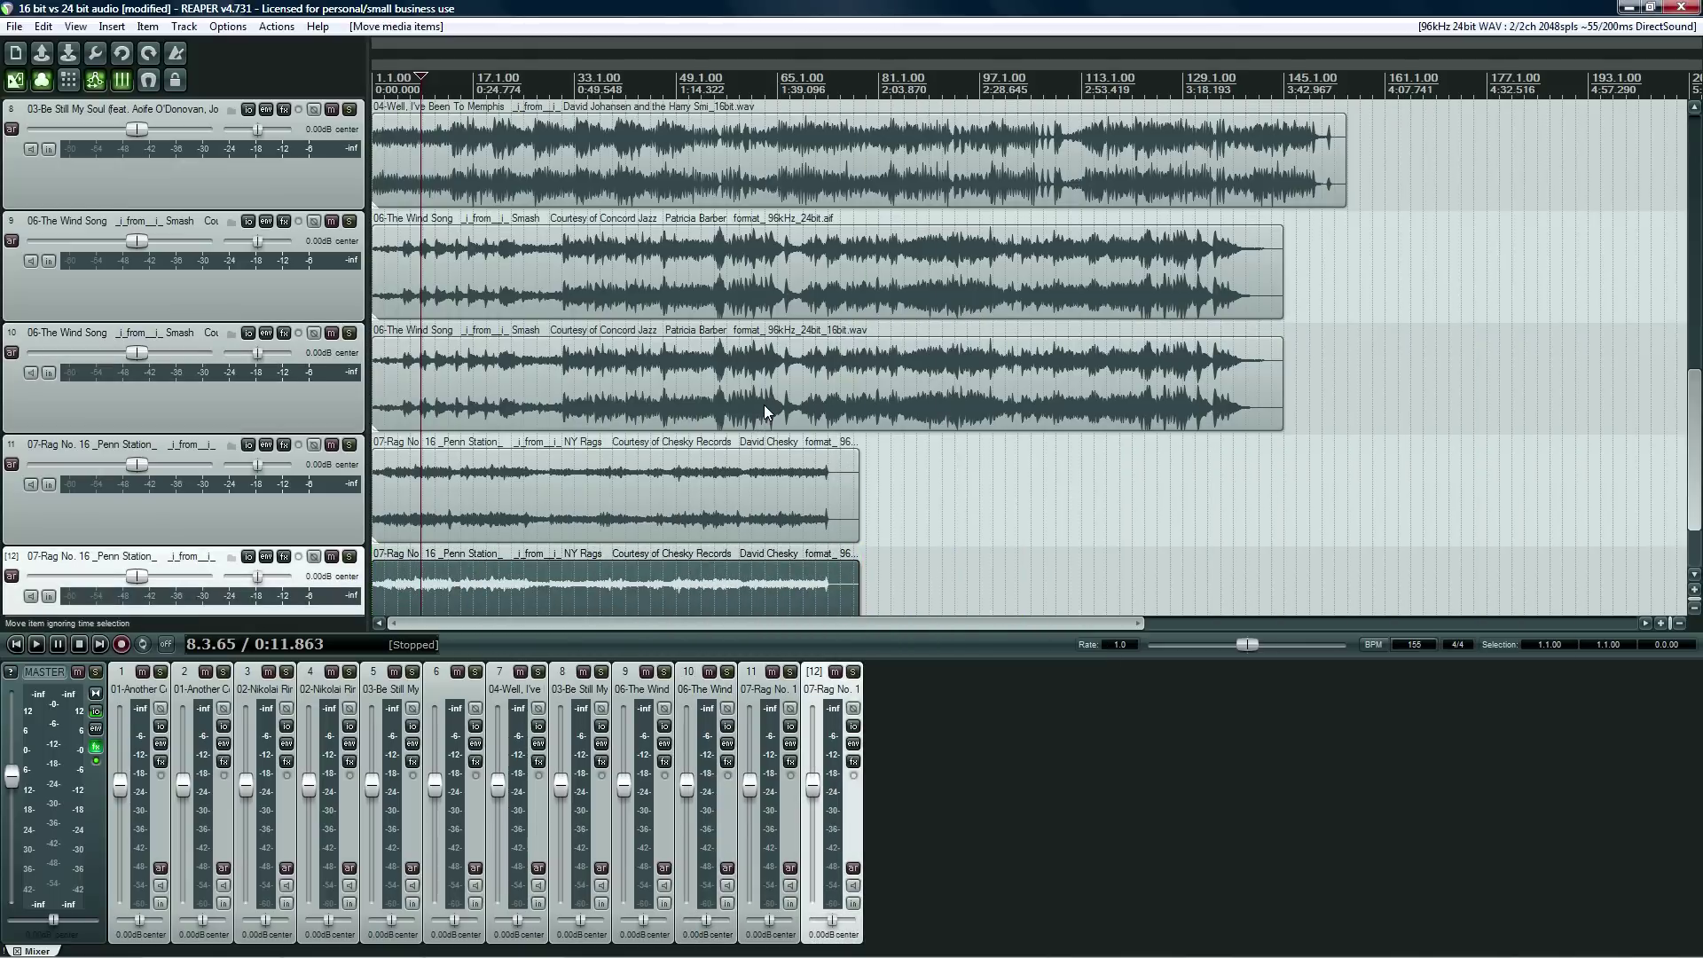
# Select all media items in the project and open their source properties.
pyautogui.moveTo(1694, 497); pyautogui.dragTo(1694, 239)
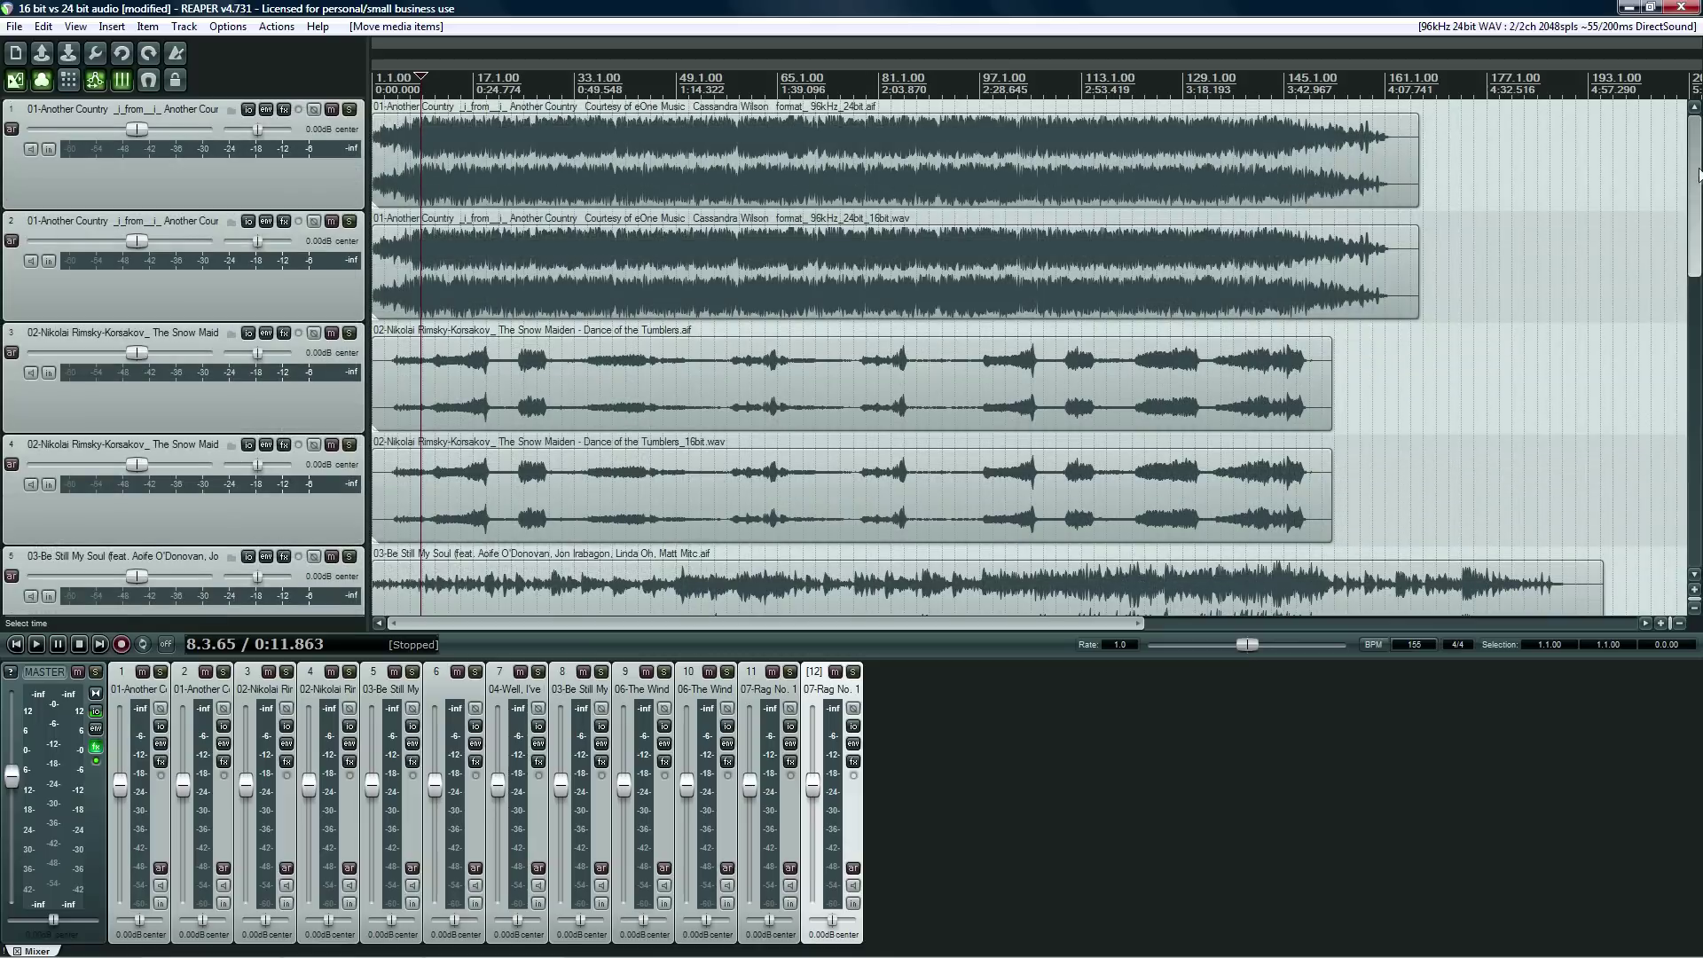
pyautogui.click(655, 160)
pyautogui.hotkey('ctrl', 'a')
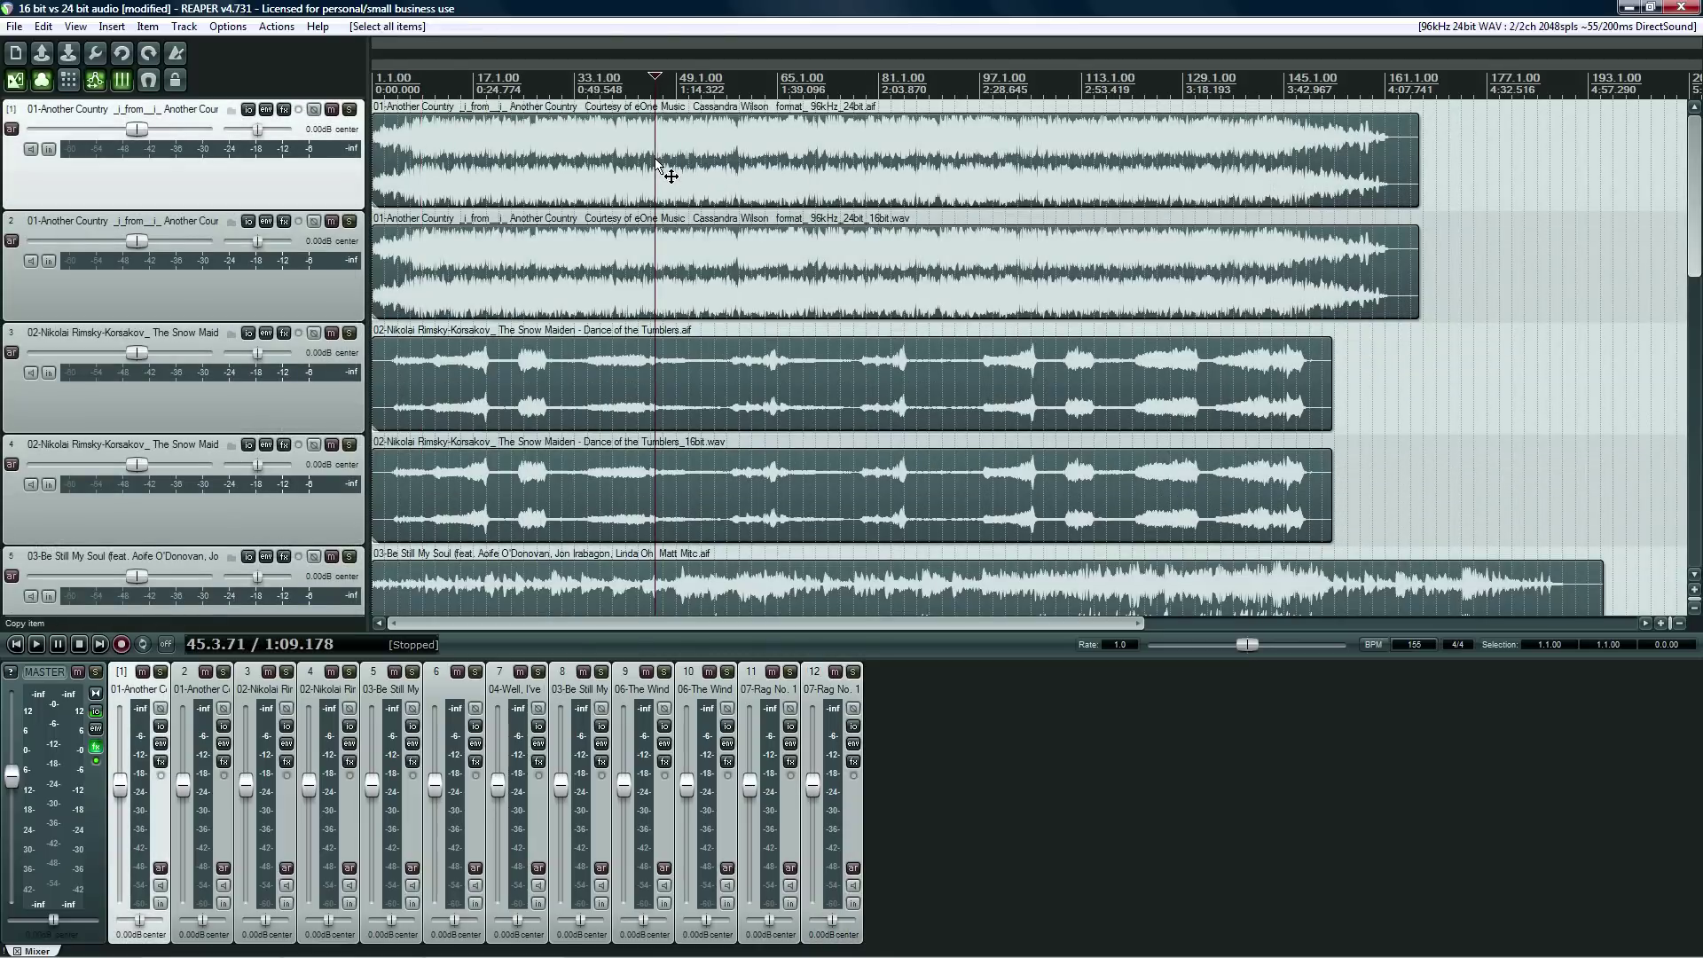
pyautogui.rightClick(550, 165)
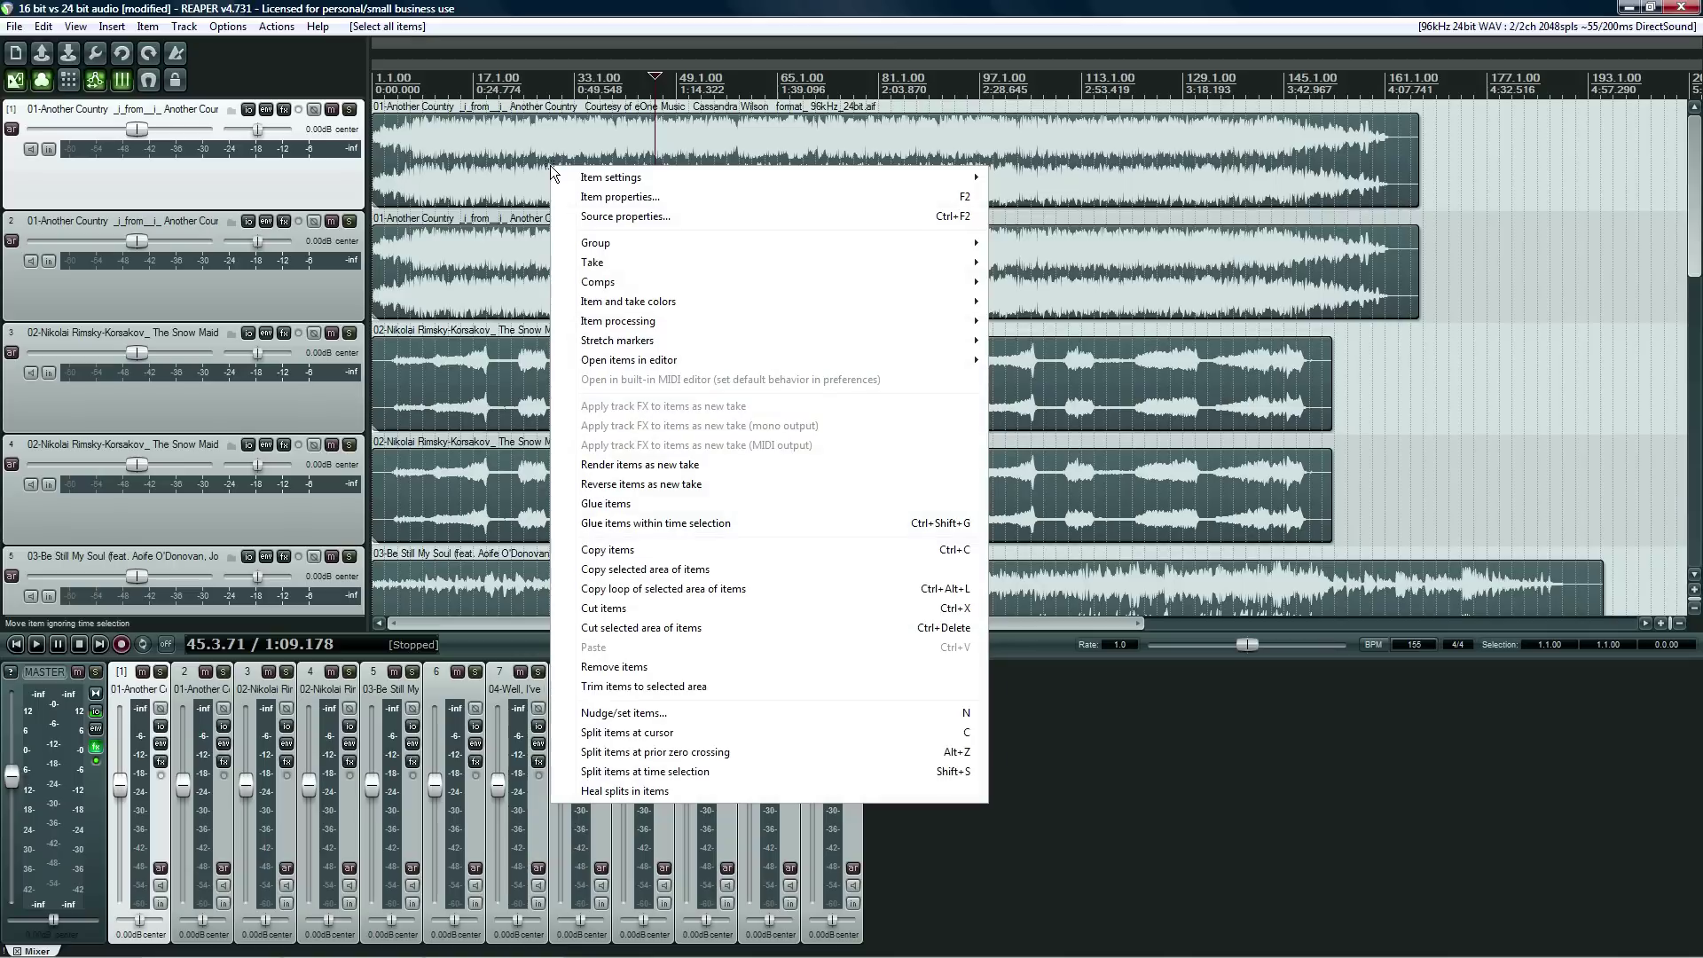
pyautogui.click(596, 217)
pyautogui.click(844, 544)
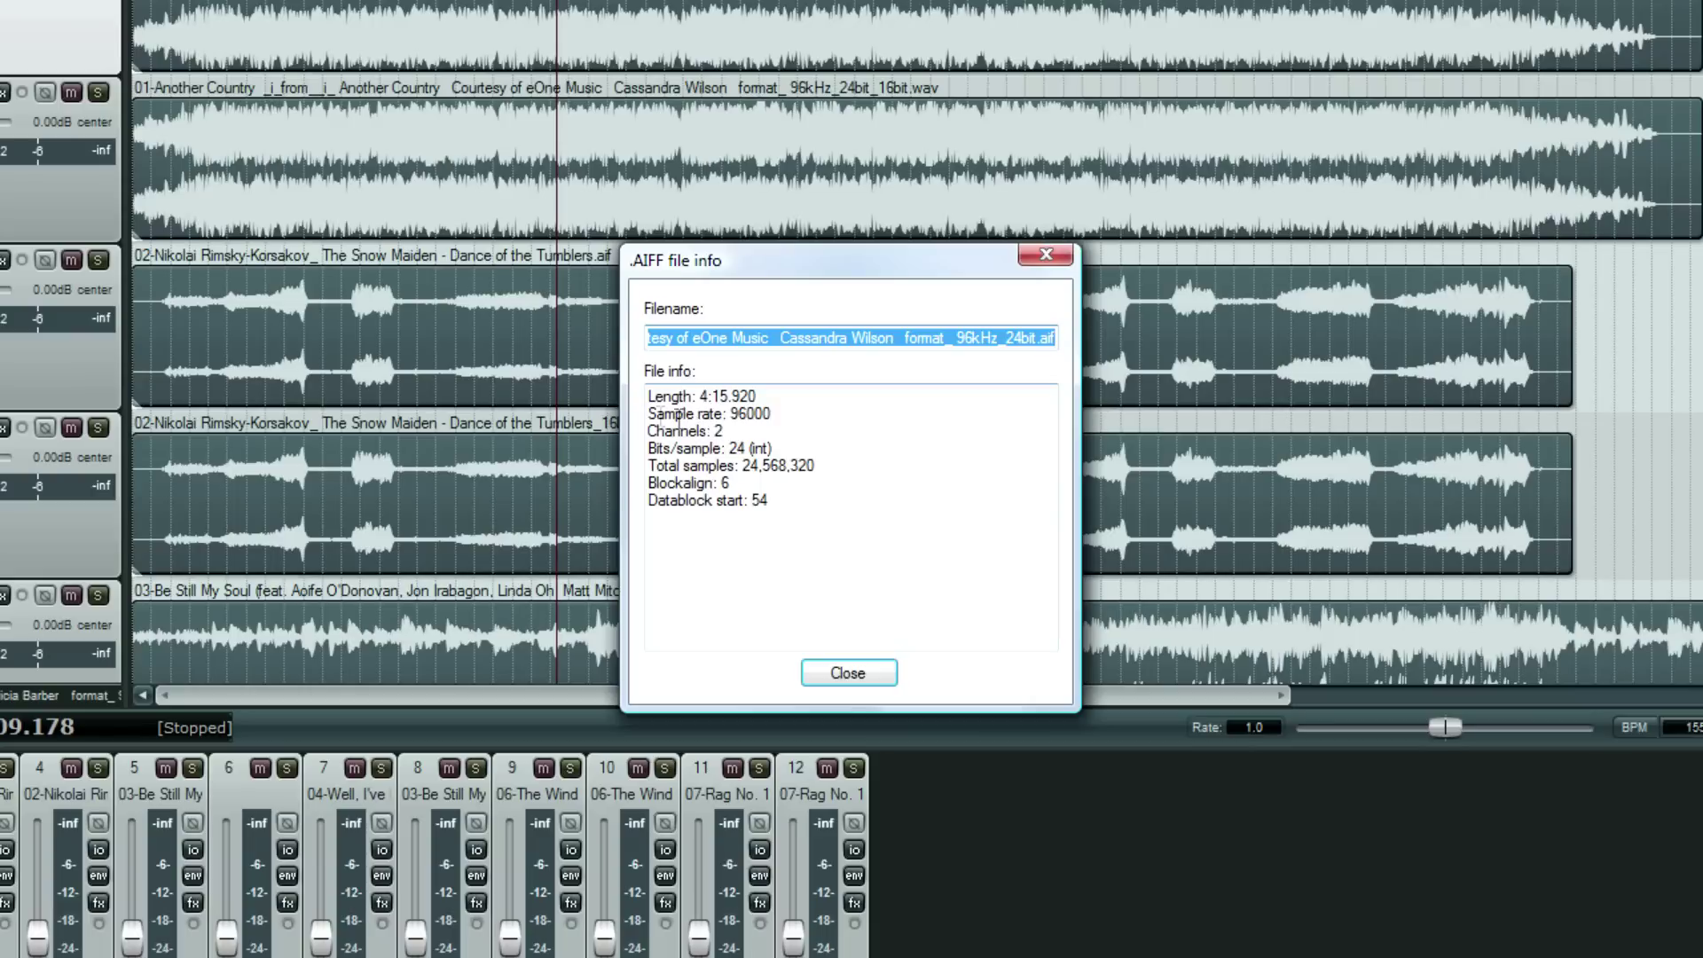
# Go through the file info of every item, comparing the bit depth and sample rate of the AIFF originals and WAV copies.
pyautogui.click(862, 677)
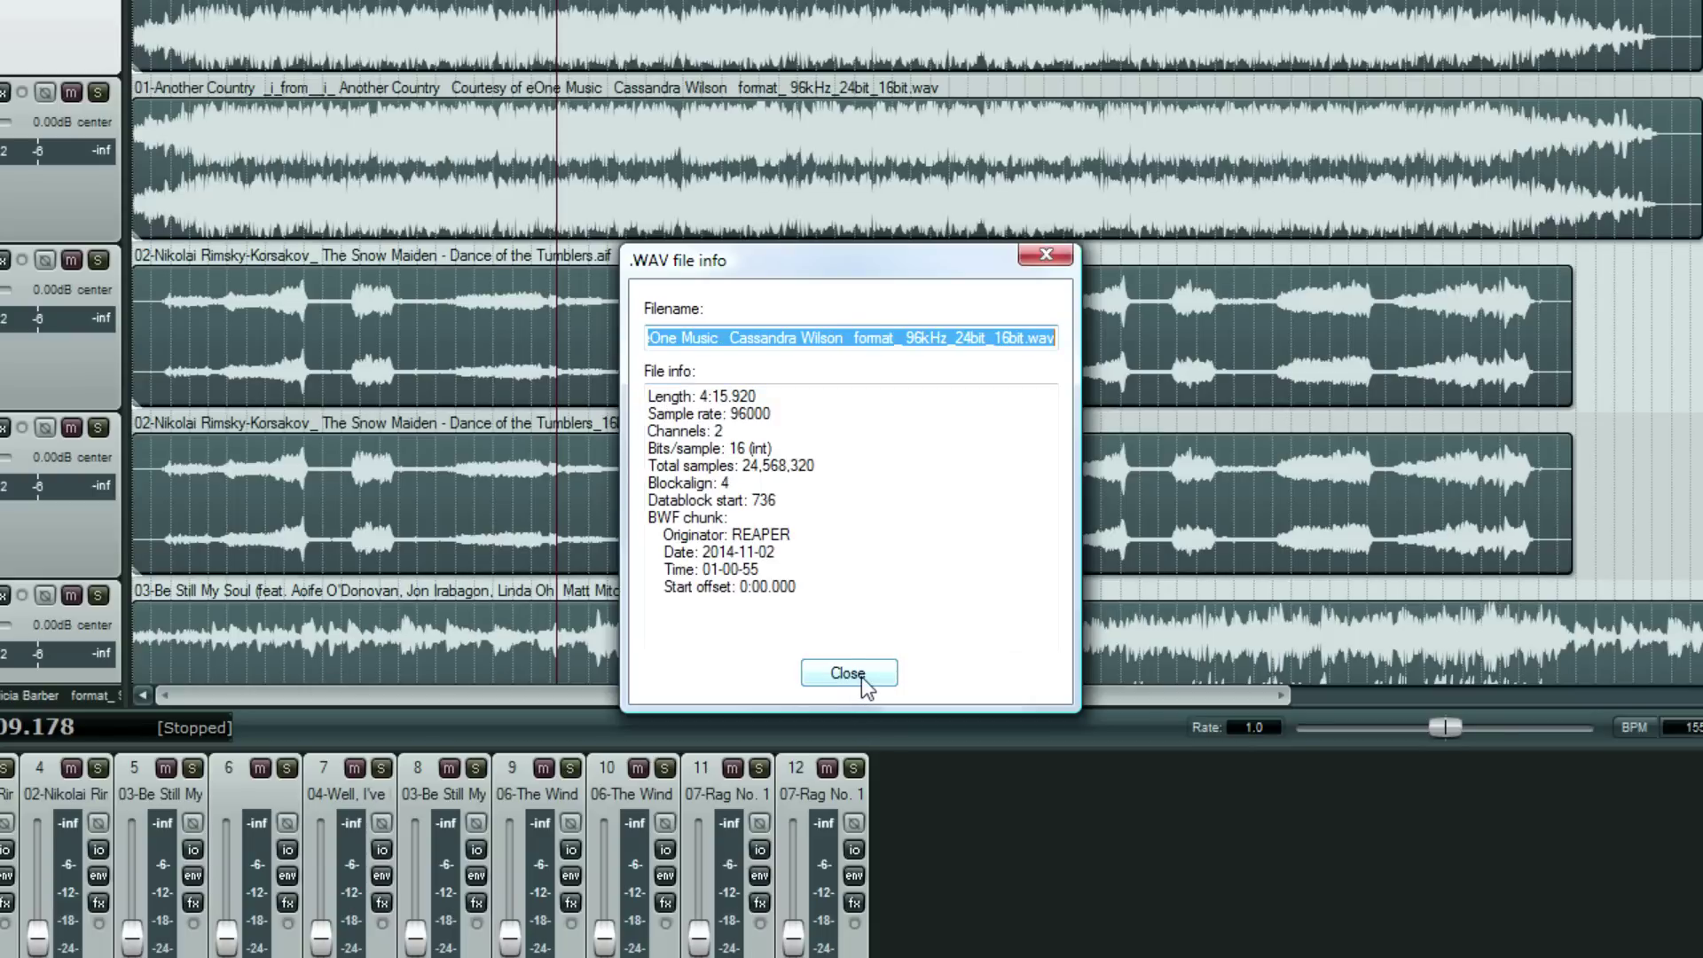
pyautogui.click(861, 679)
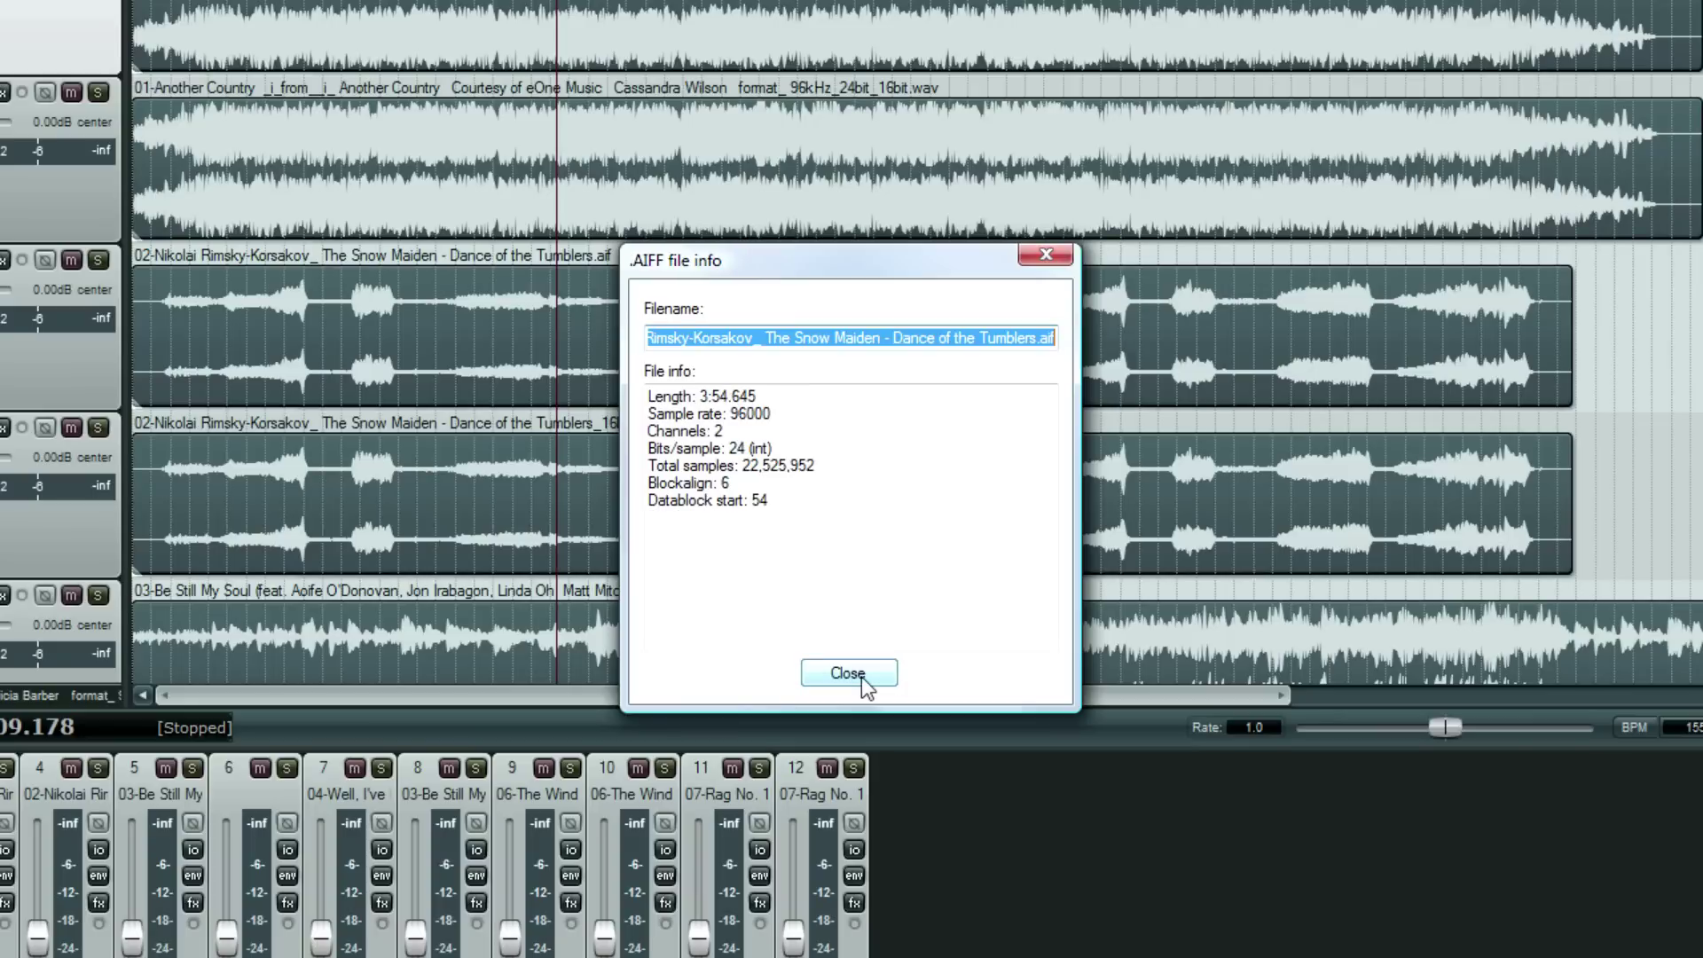
pyautogui.click(861, 679)
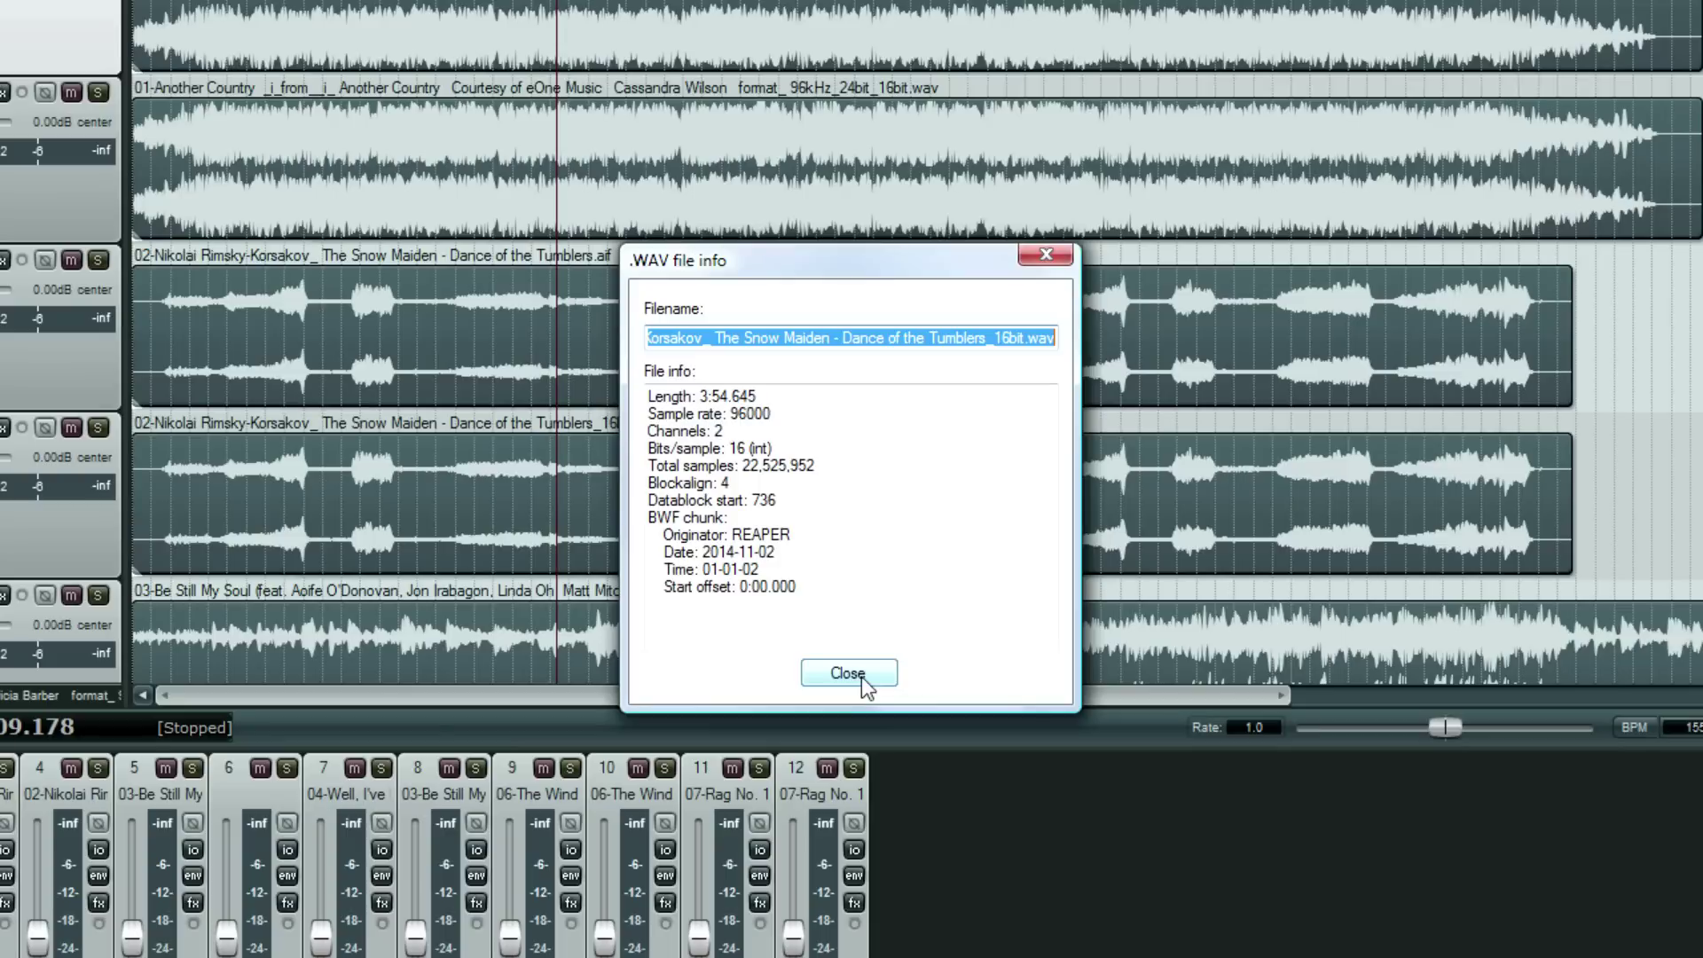
pyautogui.click(861, 678)
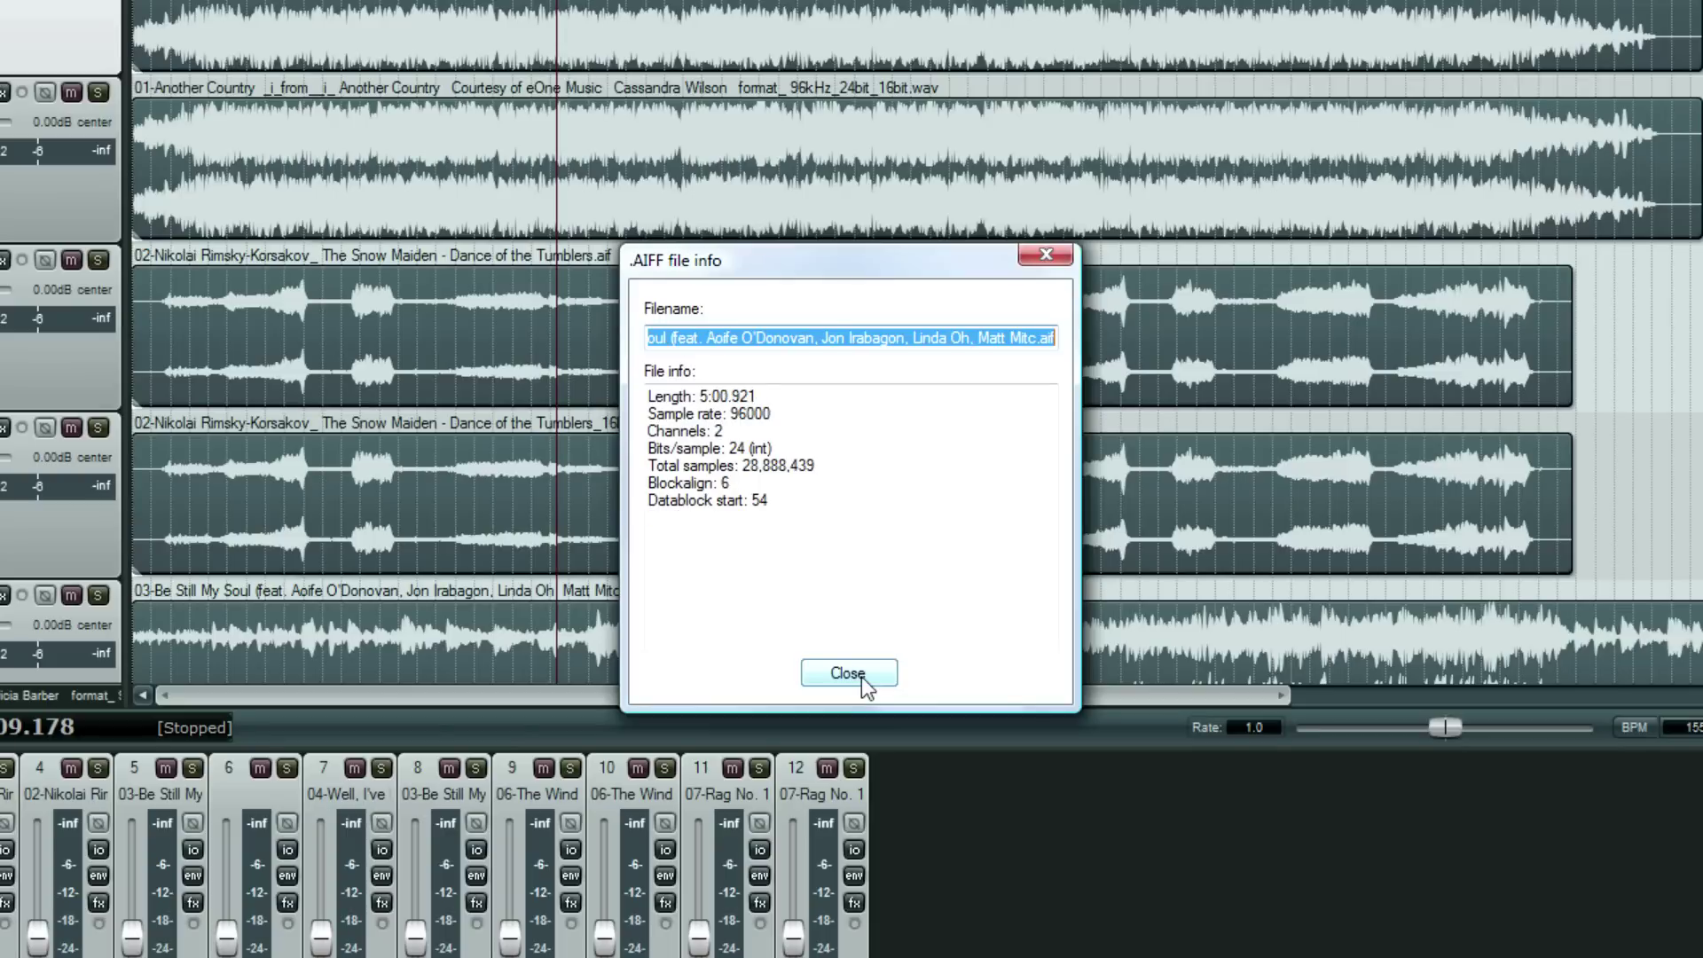
pyautogui.click(861, 679)
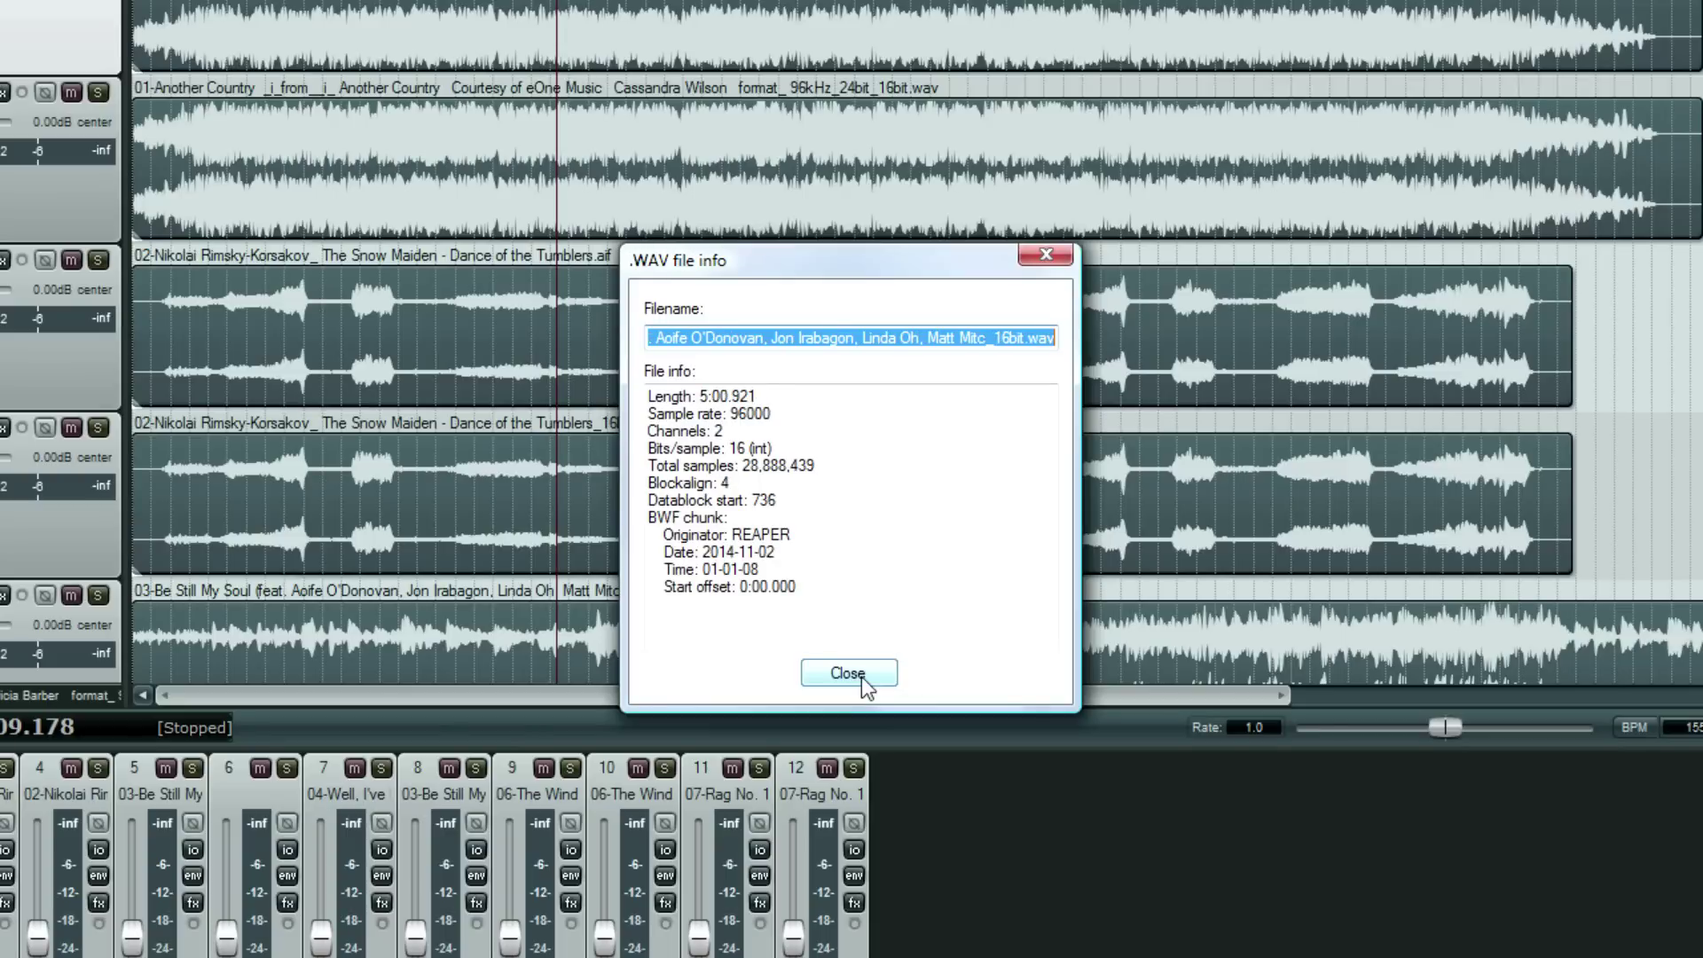
pyautogui.click(862, 678)
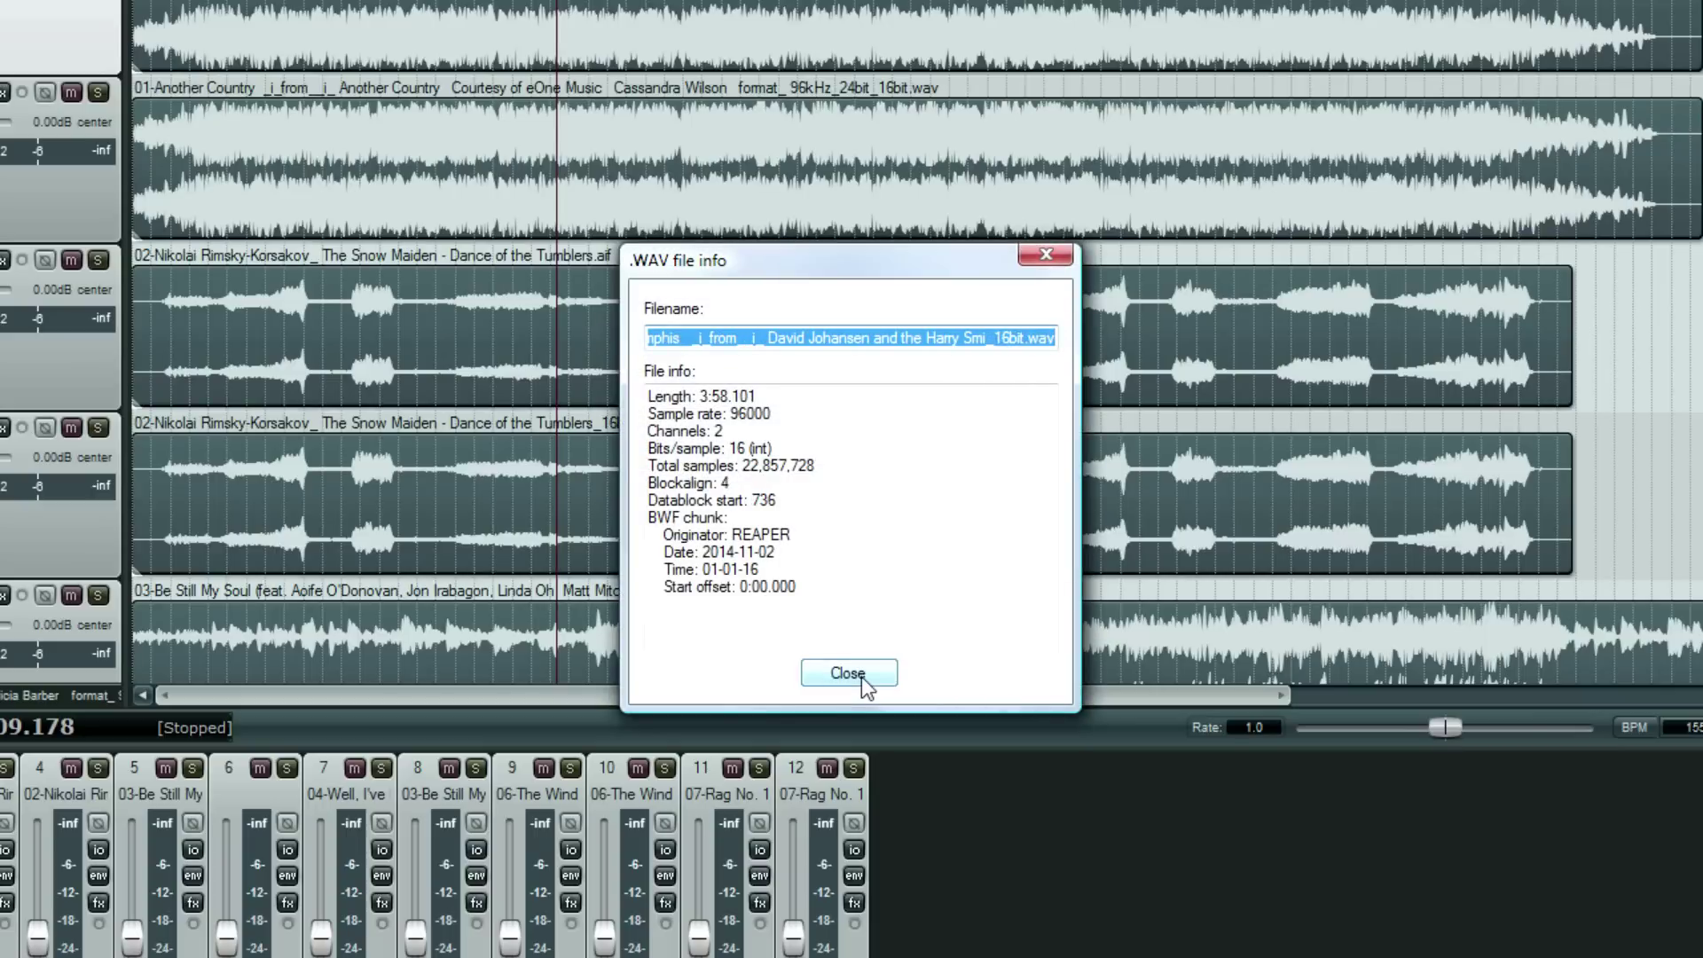
pyautogui.click(860, 678)
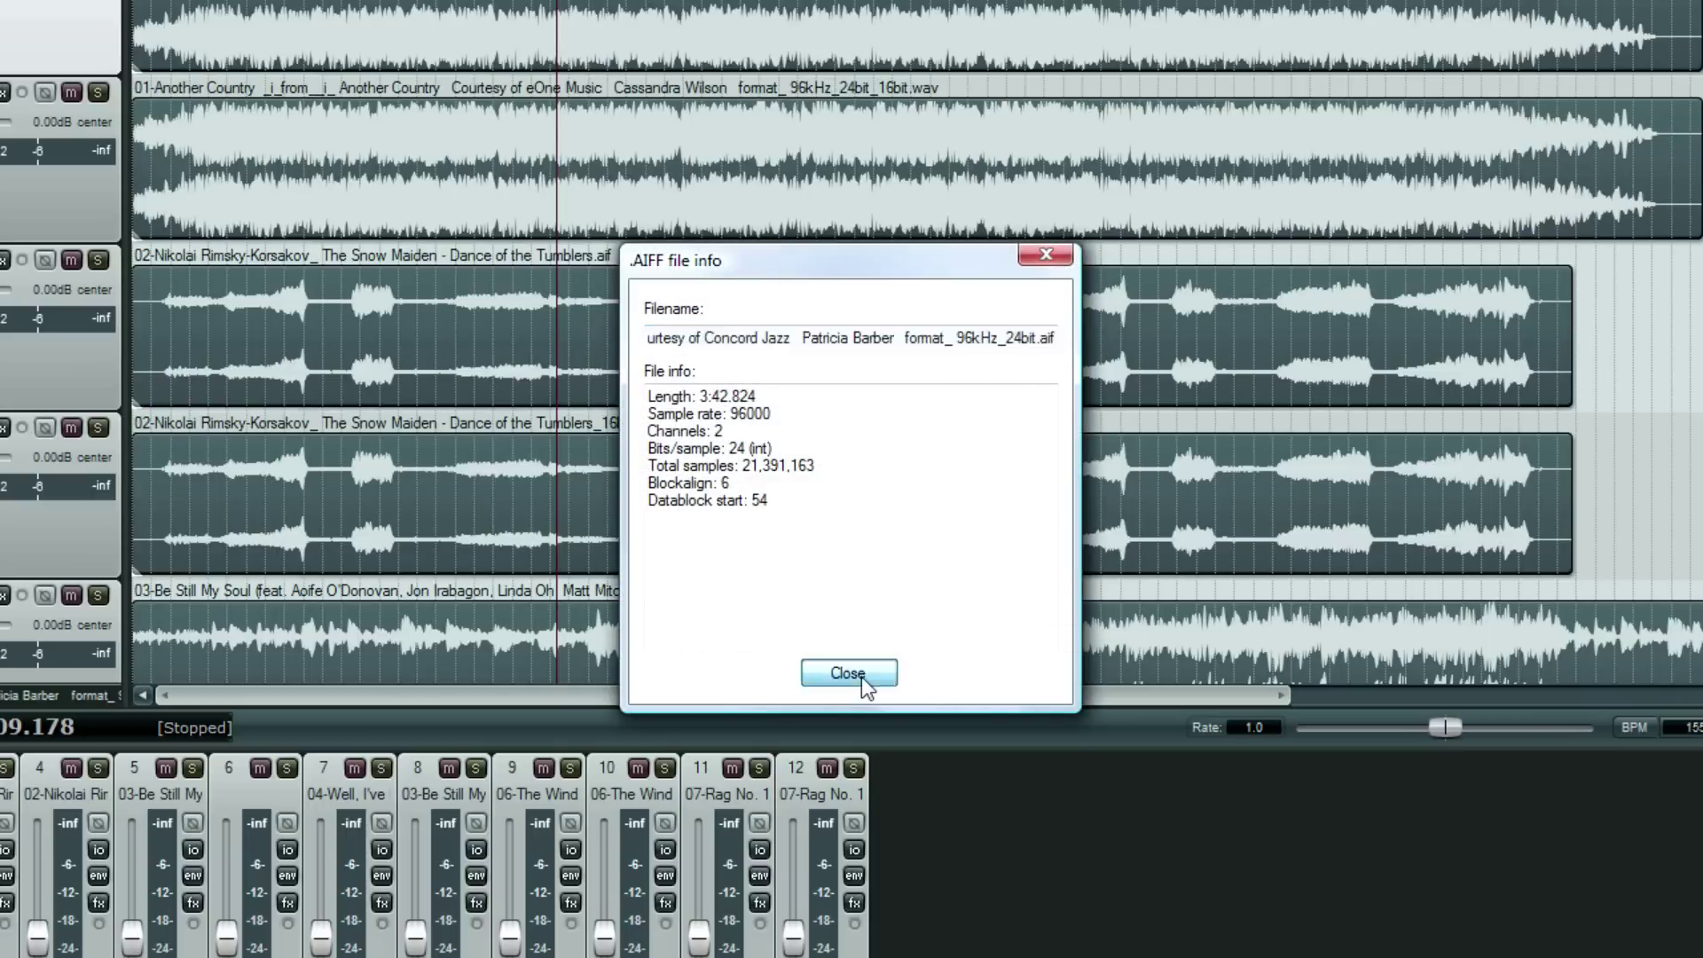
pyautogui.click(860, 678)
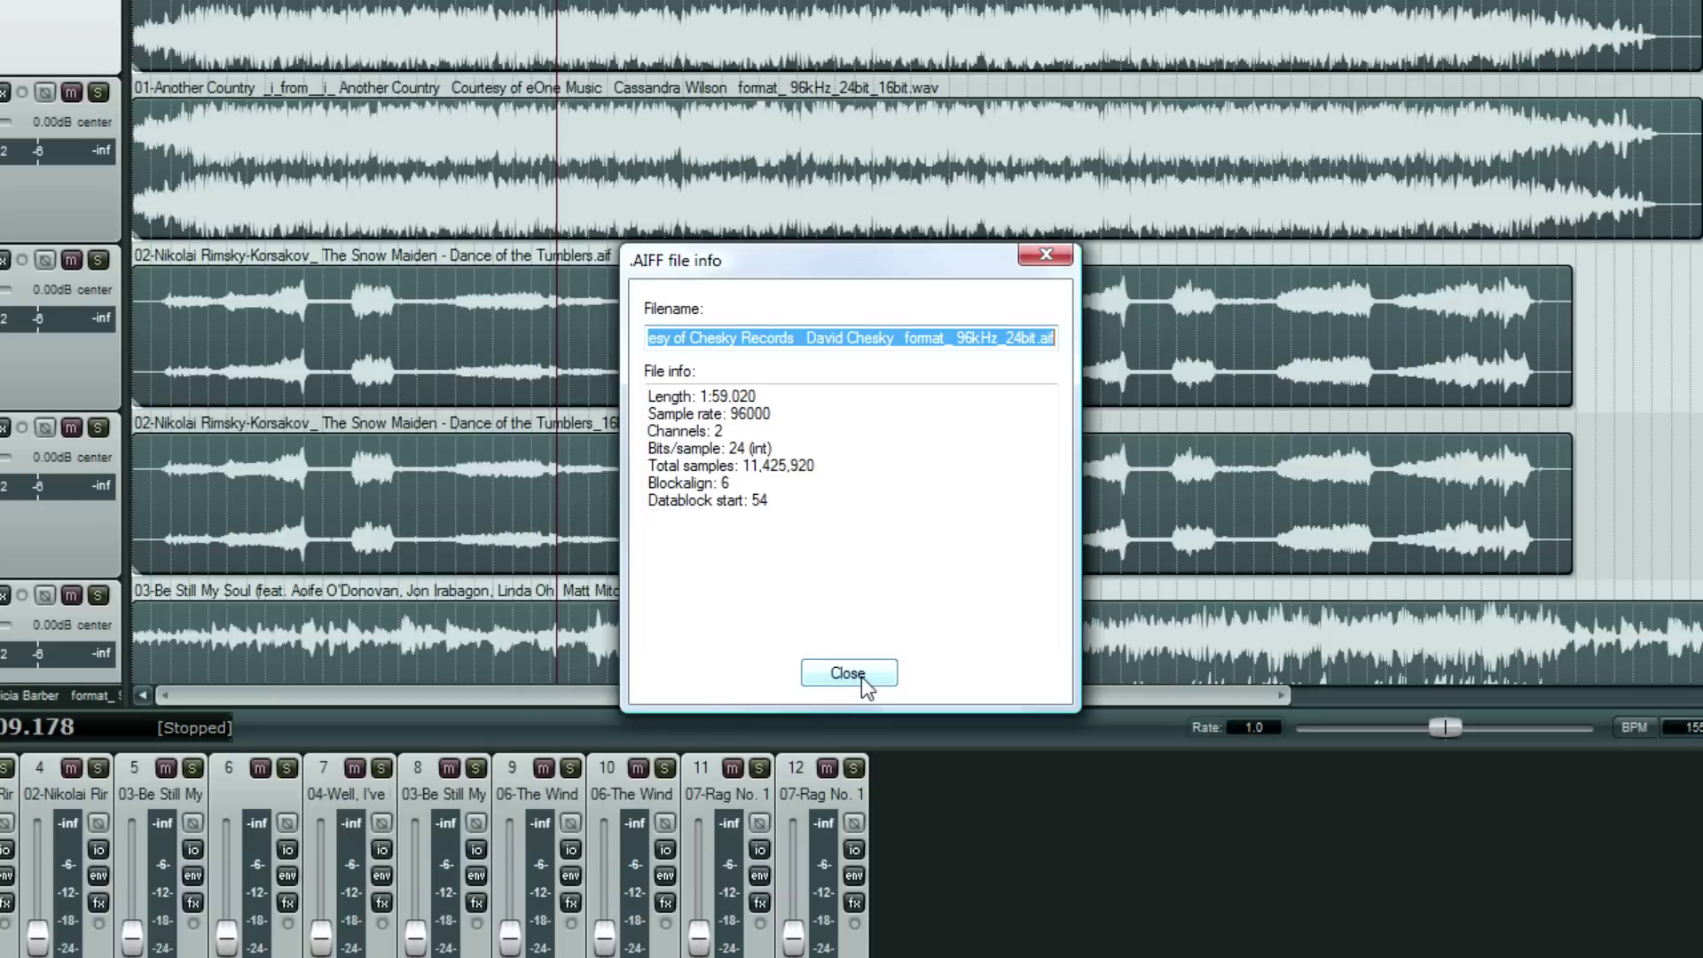
pyautogui.click(860, 677)
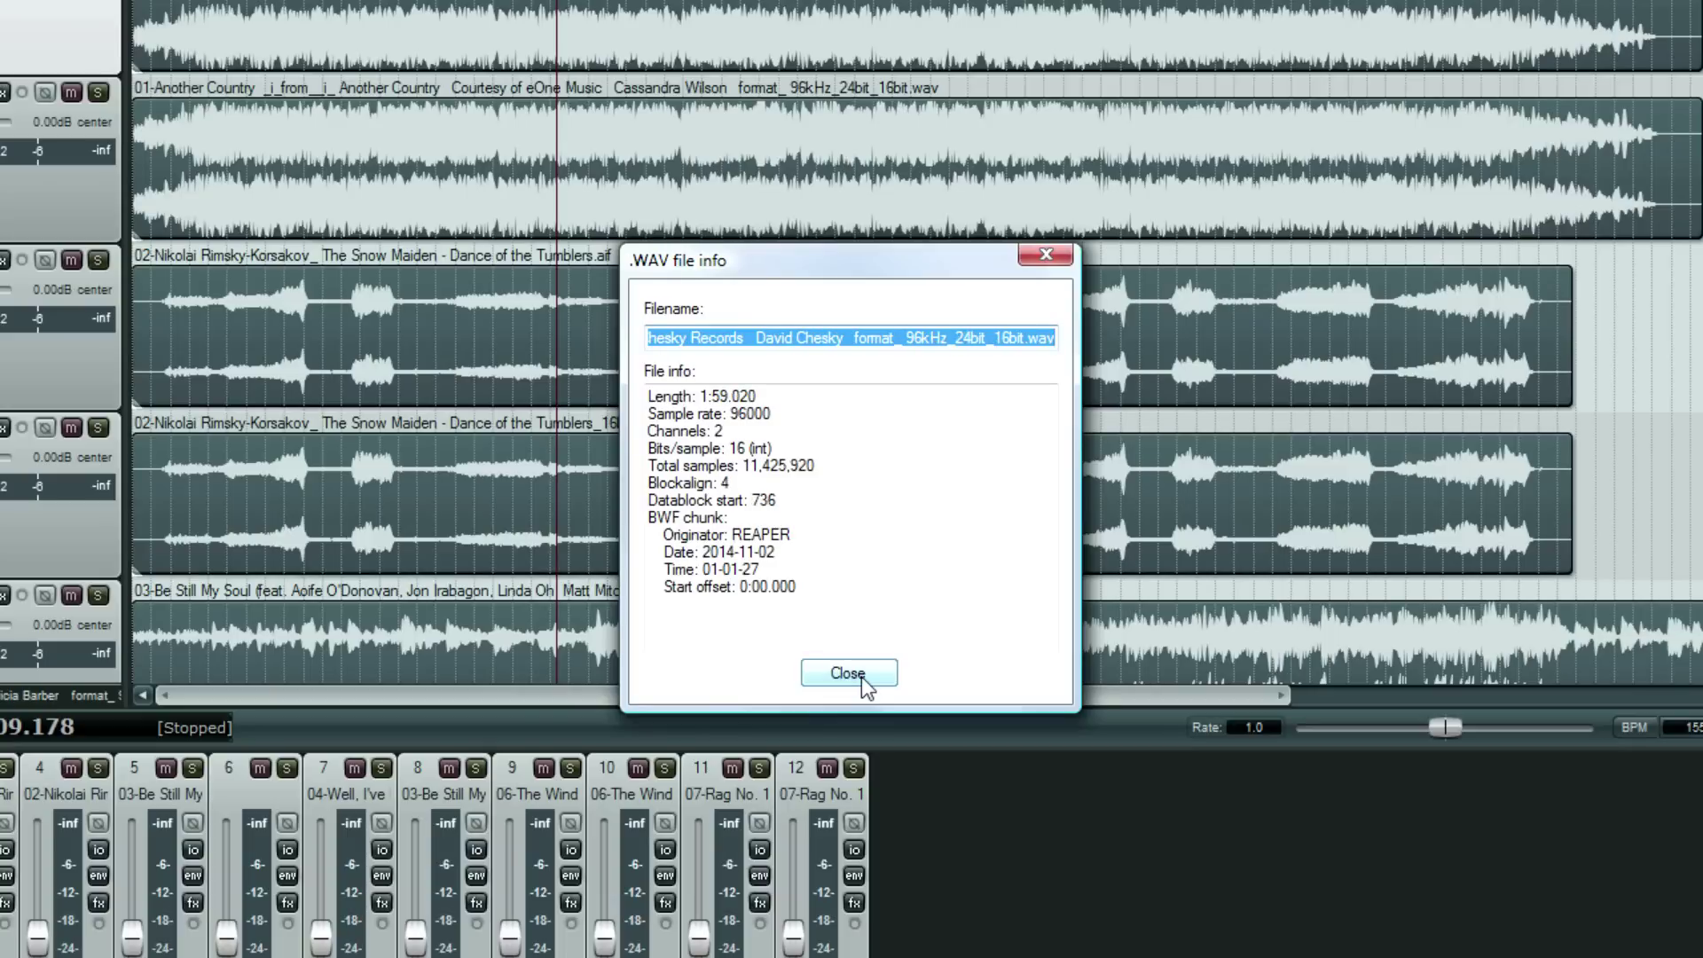
pyautogui.click(861, 678)
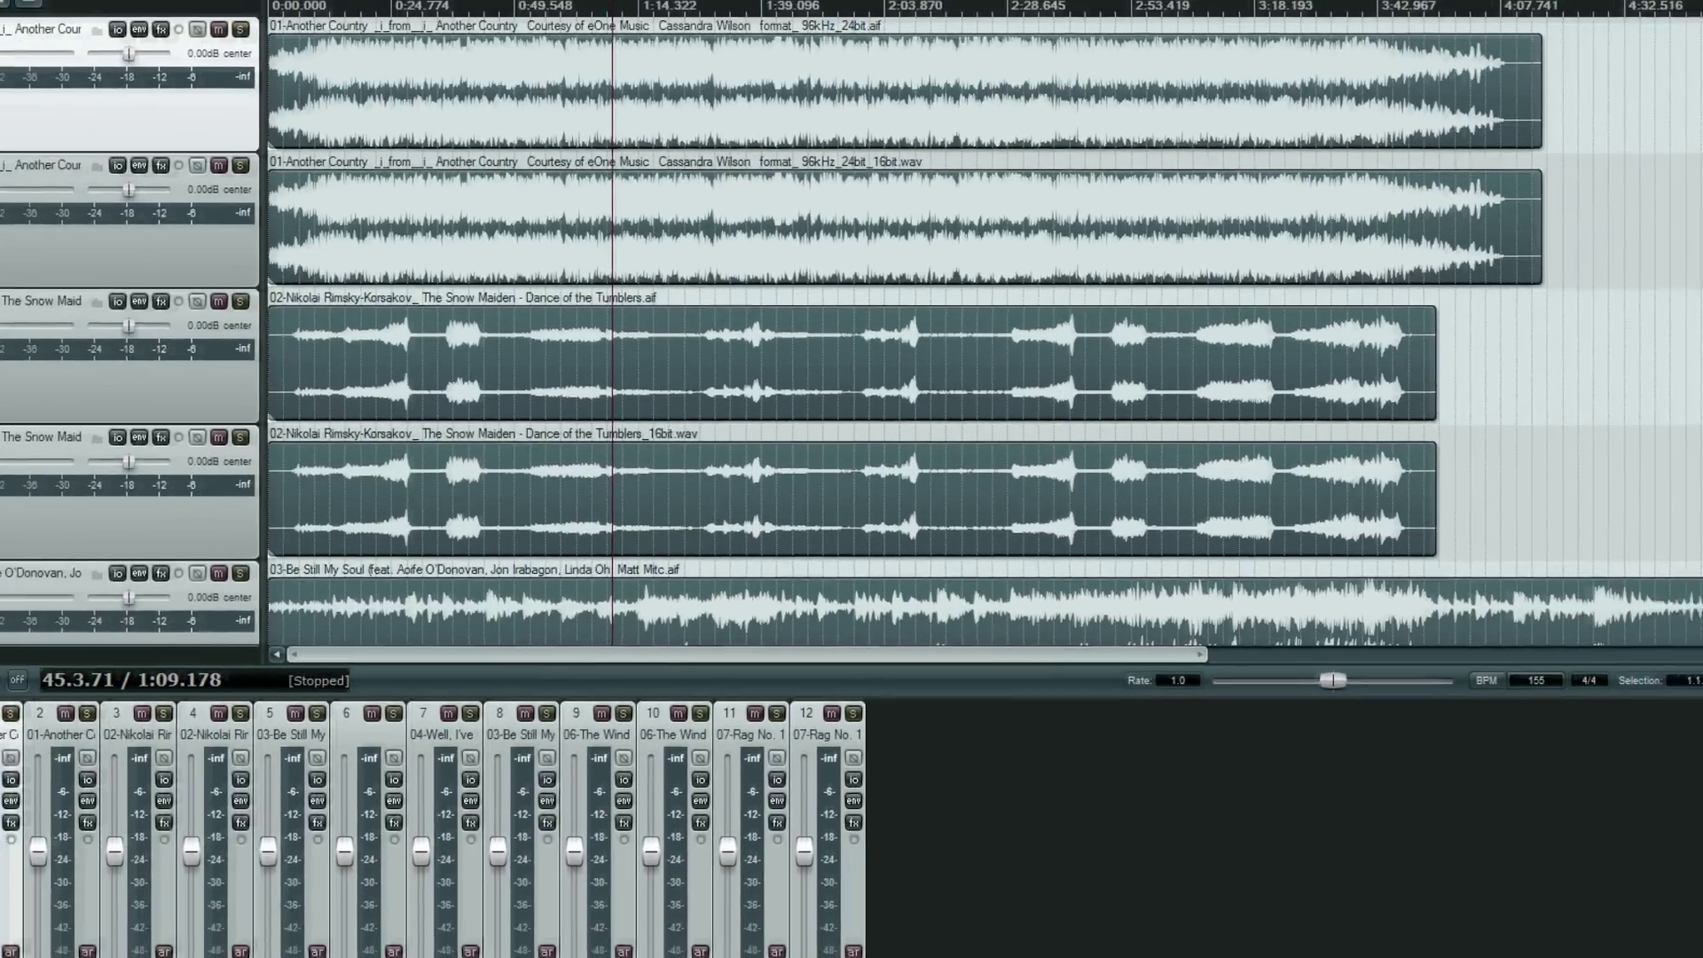
# Select the six tracks holding the 16-bit WAV copies (2, 4, 6, 8, 10 and 12) and invert their phase.
pyautogui.scroll(-8, 1647, 531)
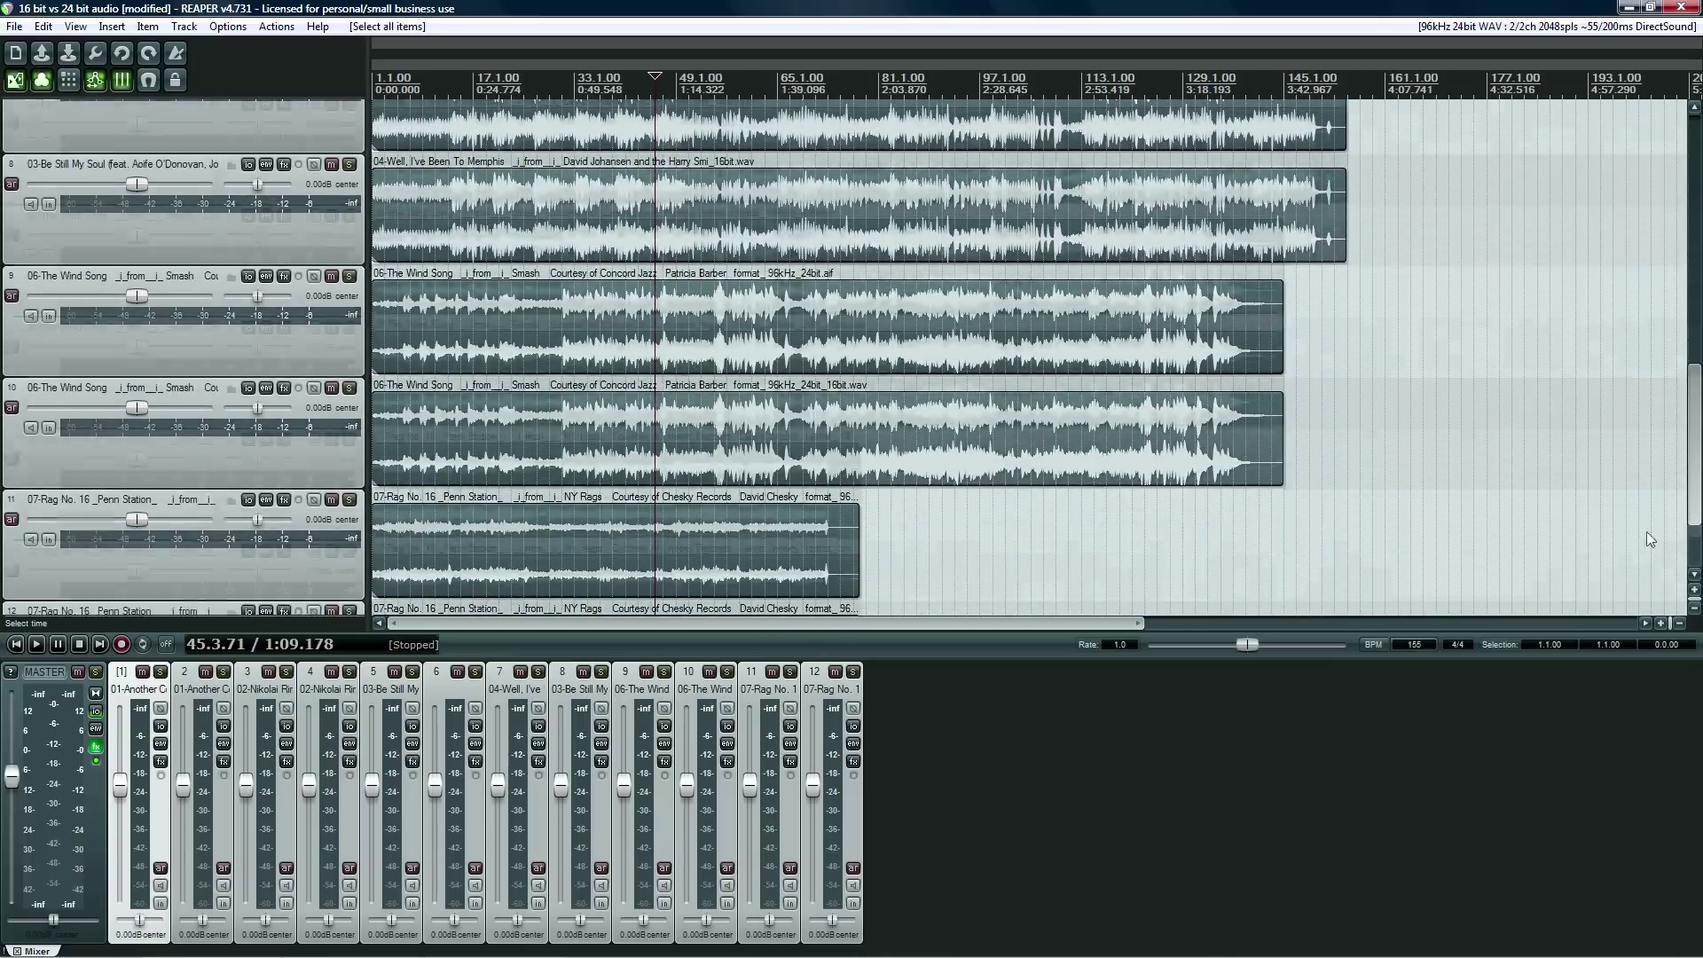
pyautogui.scroll(5, 1634, 553)
pyautogui.scroll(2, 1653, 264)
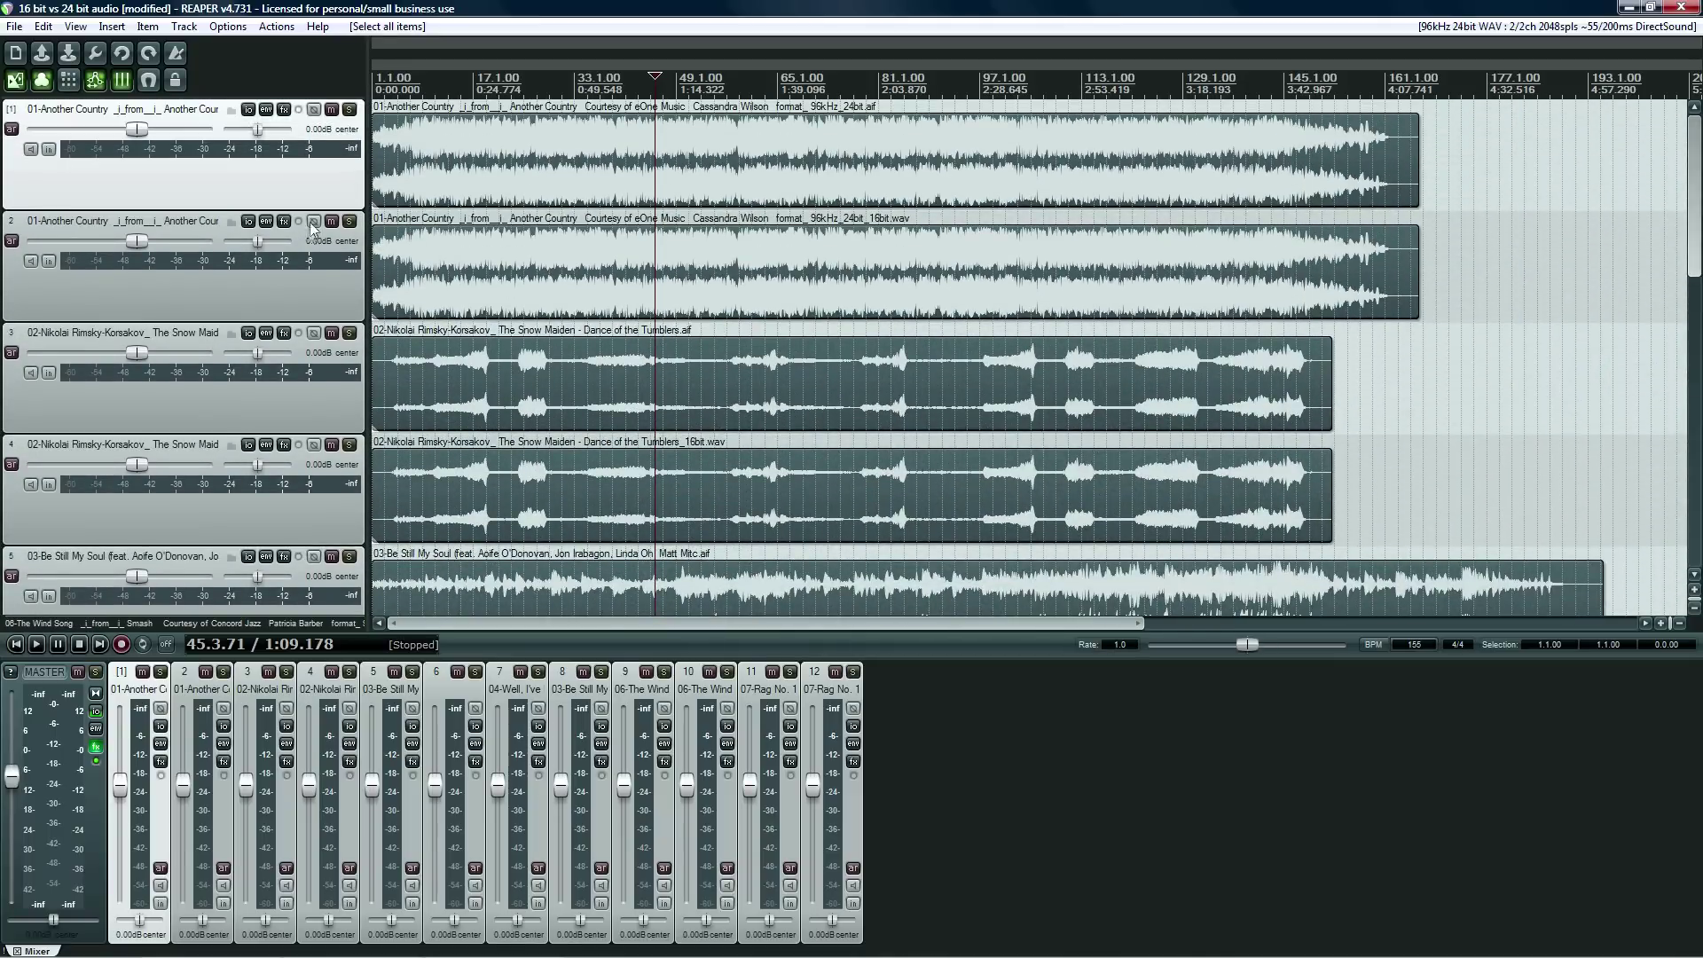
pyautogui.click(181, 237)
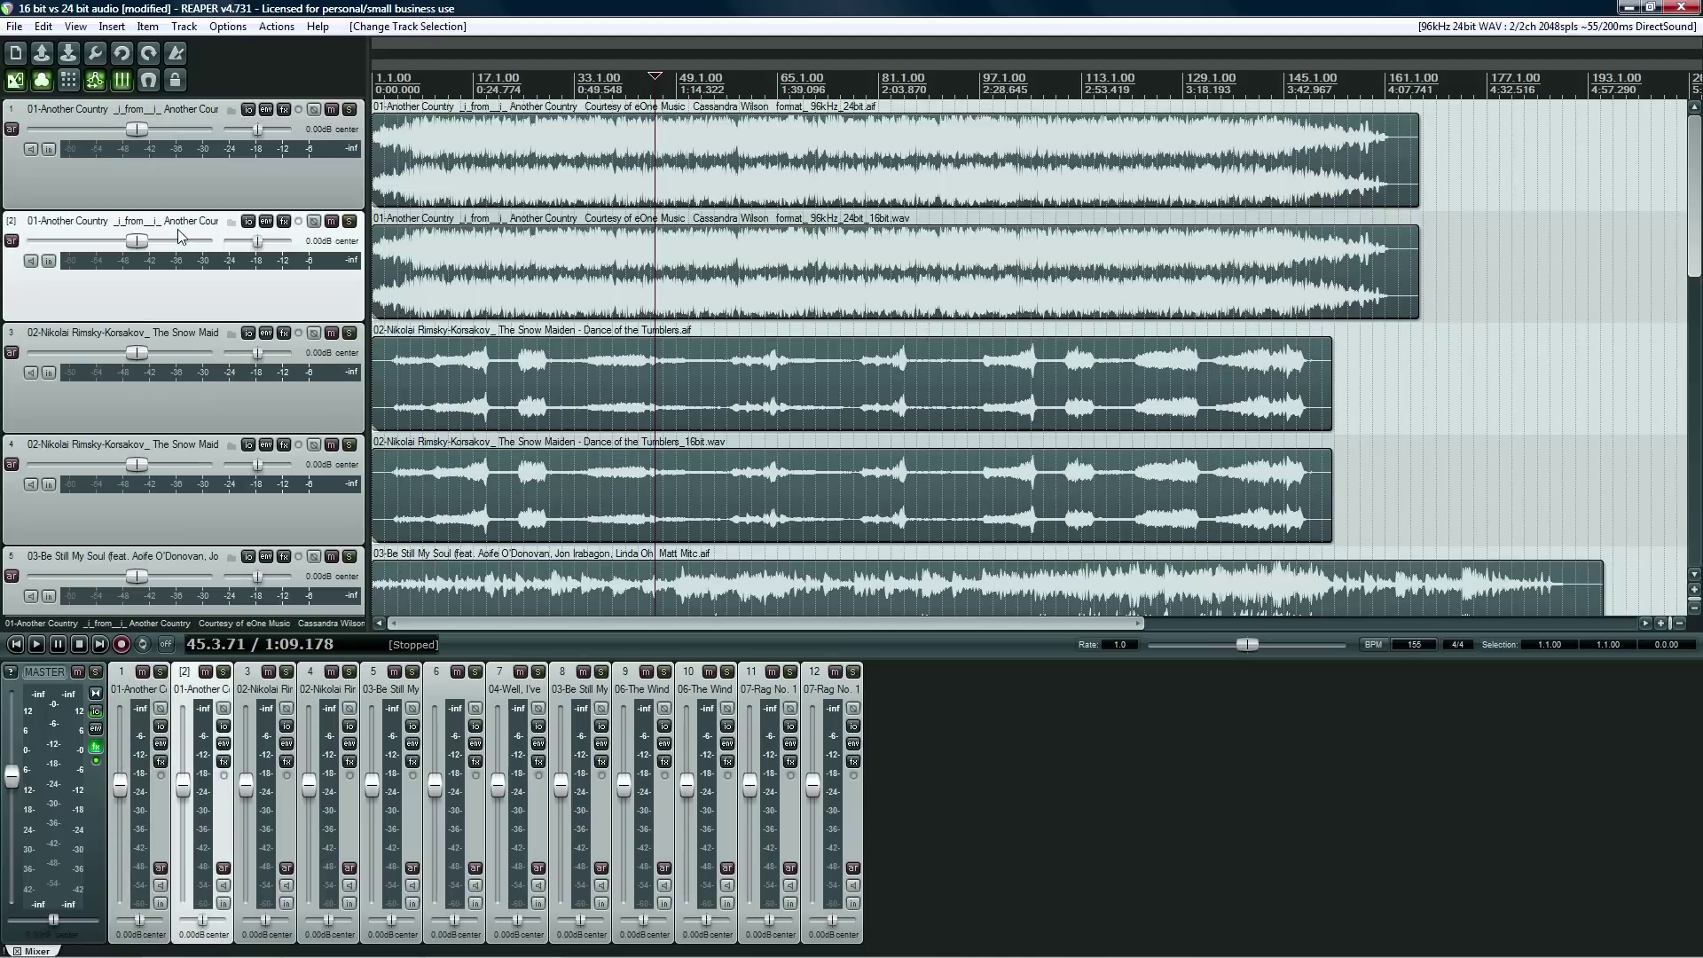
pyautogui.keyDown('ctrl'); pyautogui.click(322, 692); pyautogui.keyUp('ctrl')
pyautogui.keyDown('ctrl'); pyautogui.click(452, 696); pyautogui.keyUp('ctrl')
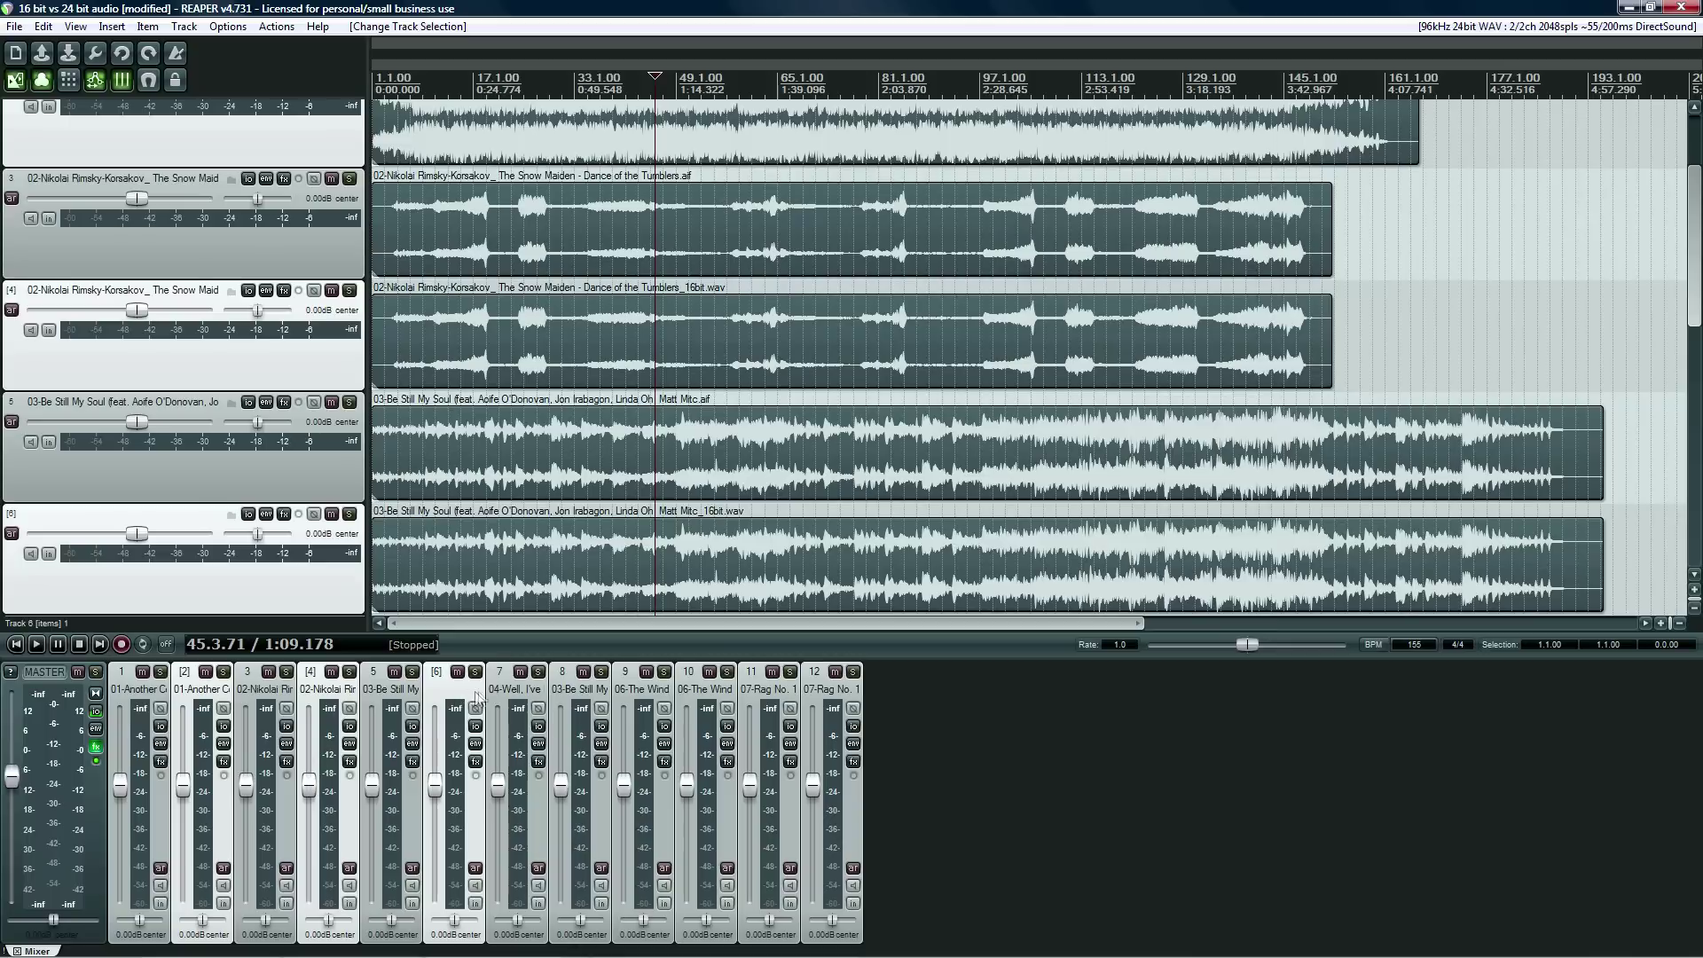
pyautogui.keyDown('ctrl'); pyautogui.click(579, 696); pyautogui.keyUp('ctrl')
pyautogui.keyDown('ctrl'); pyautogui.click(701, 696); pyautogui.keyUp('ctrl')
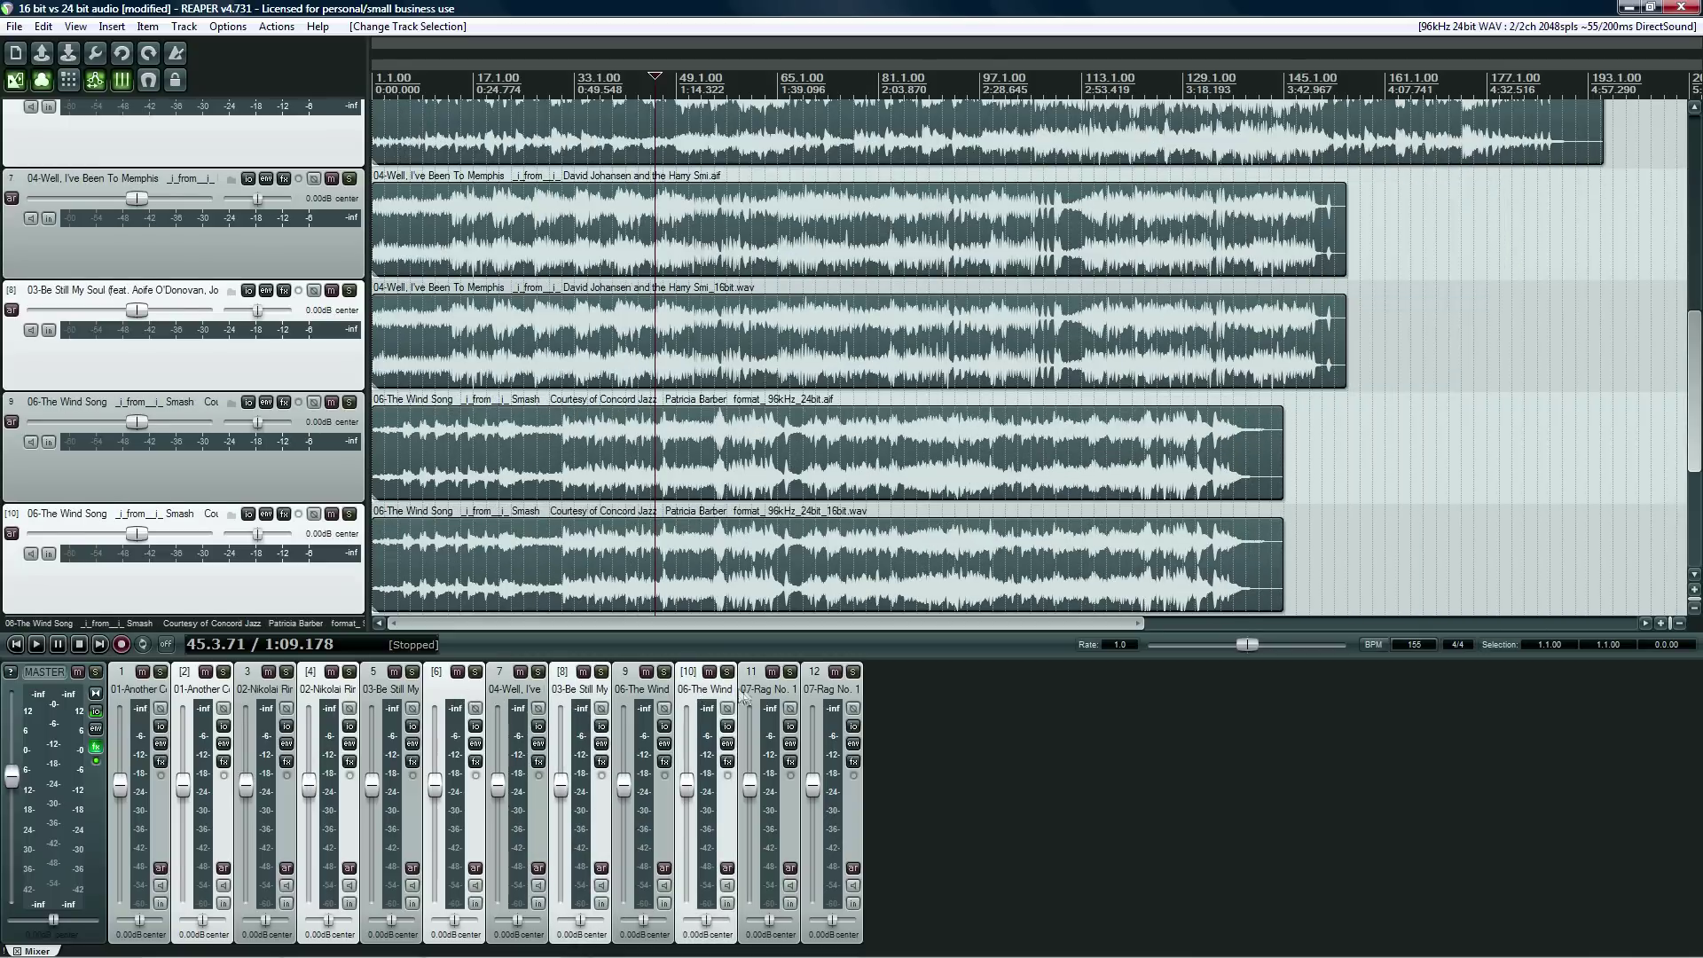
pyautogui.keyDown('ctrl'); pyautogui.click(806, 695); pyautogui.keyUp('ctrl')
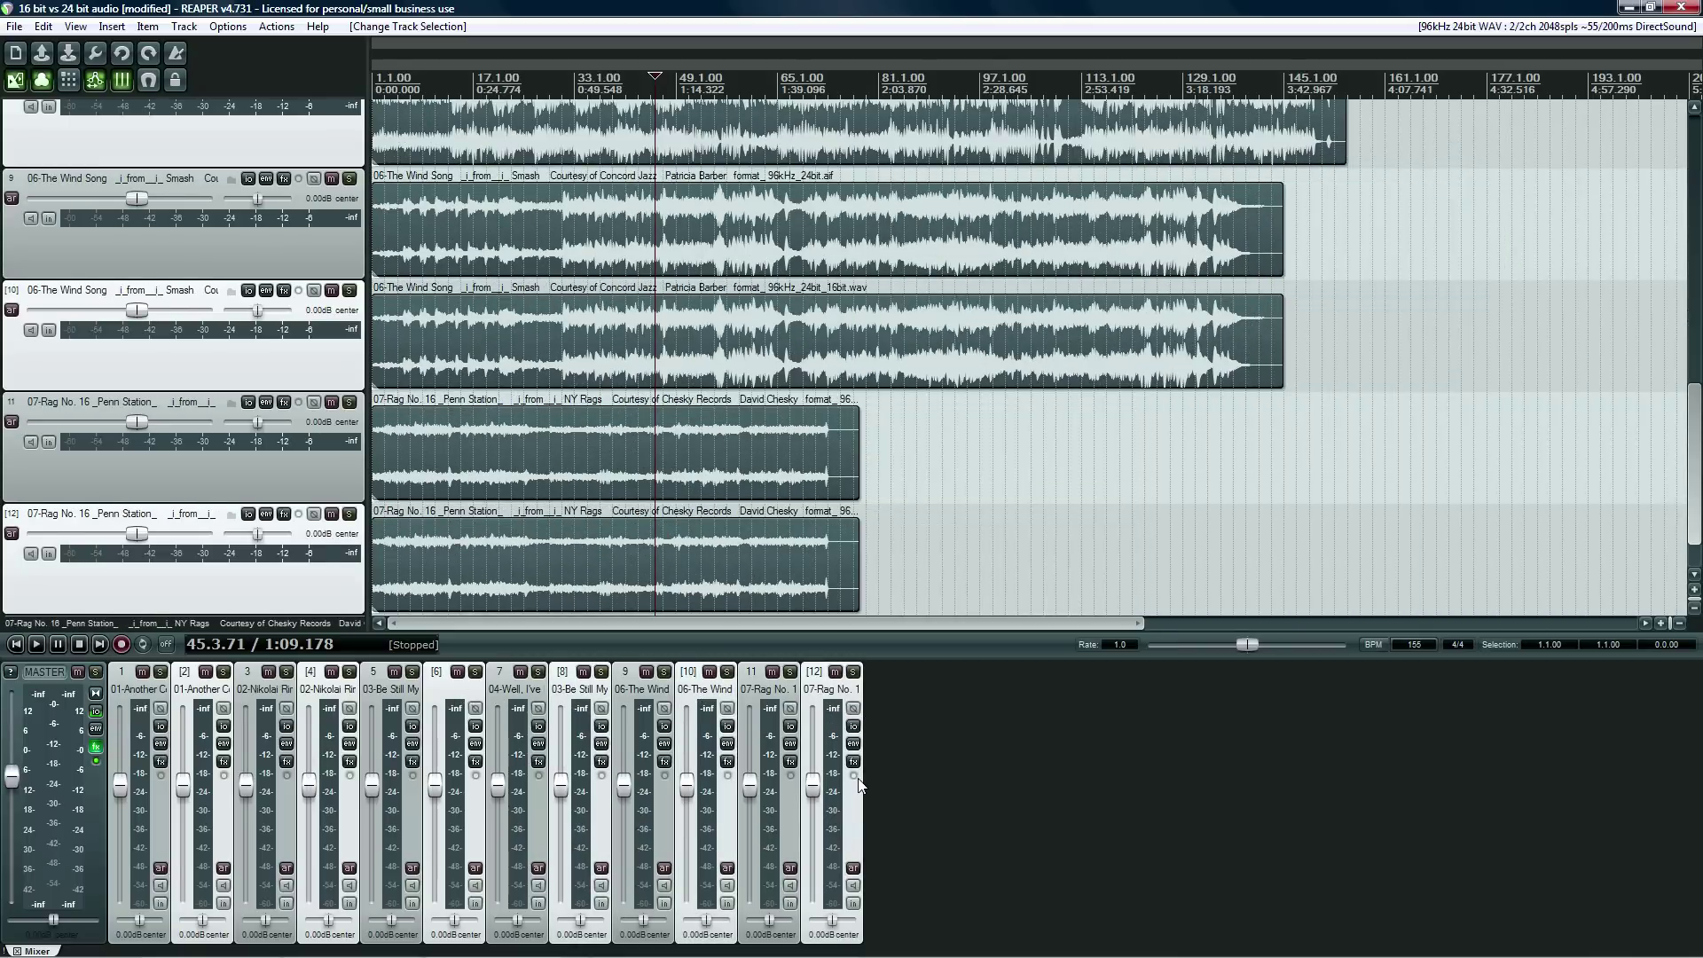
pyautogui.click(853, 709)
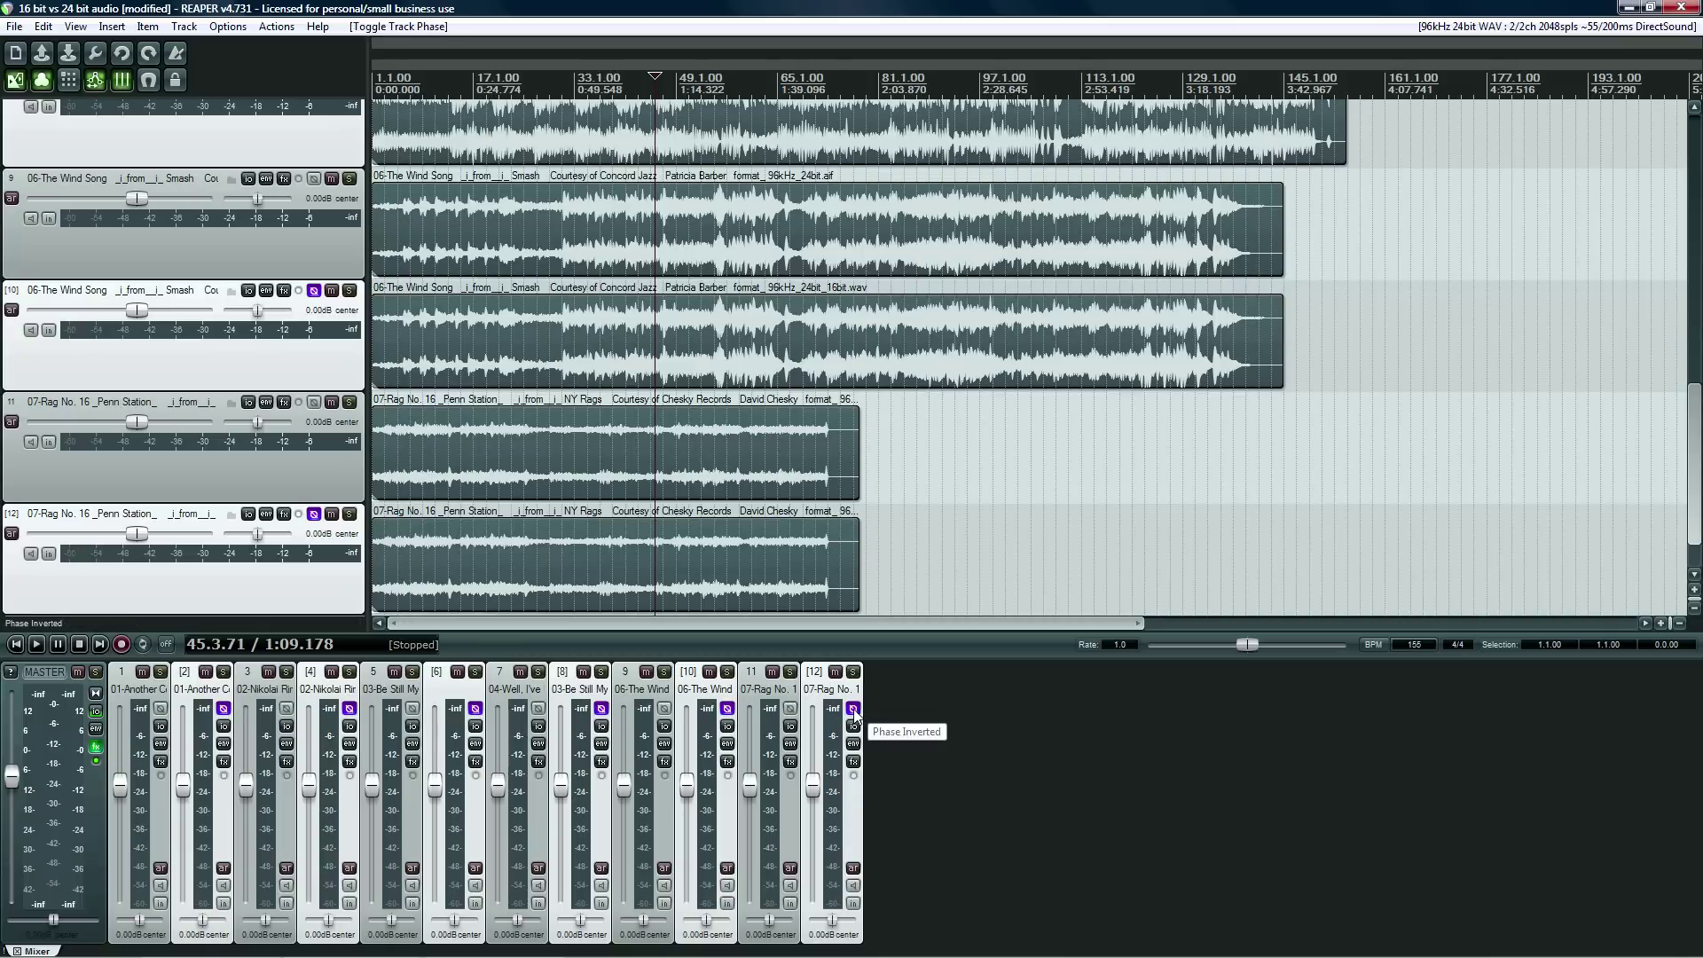
pyautogui.moveTo(1692, 465); pyautogui.dragTo(1681, 142)
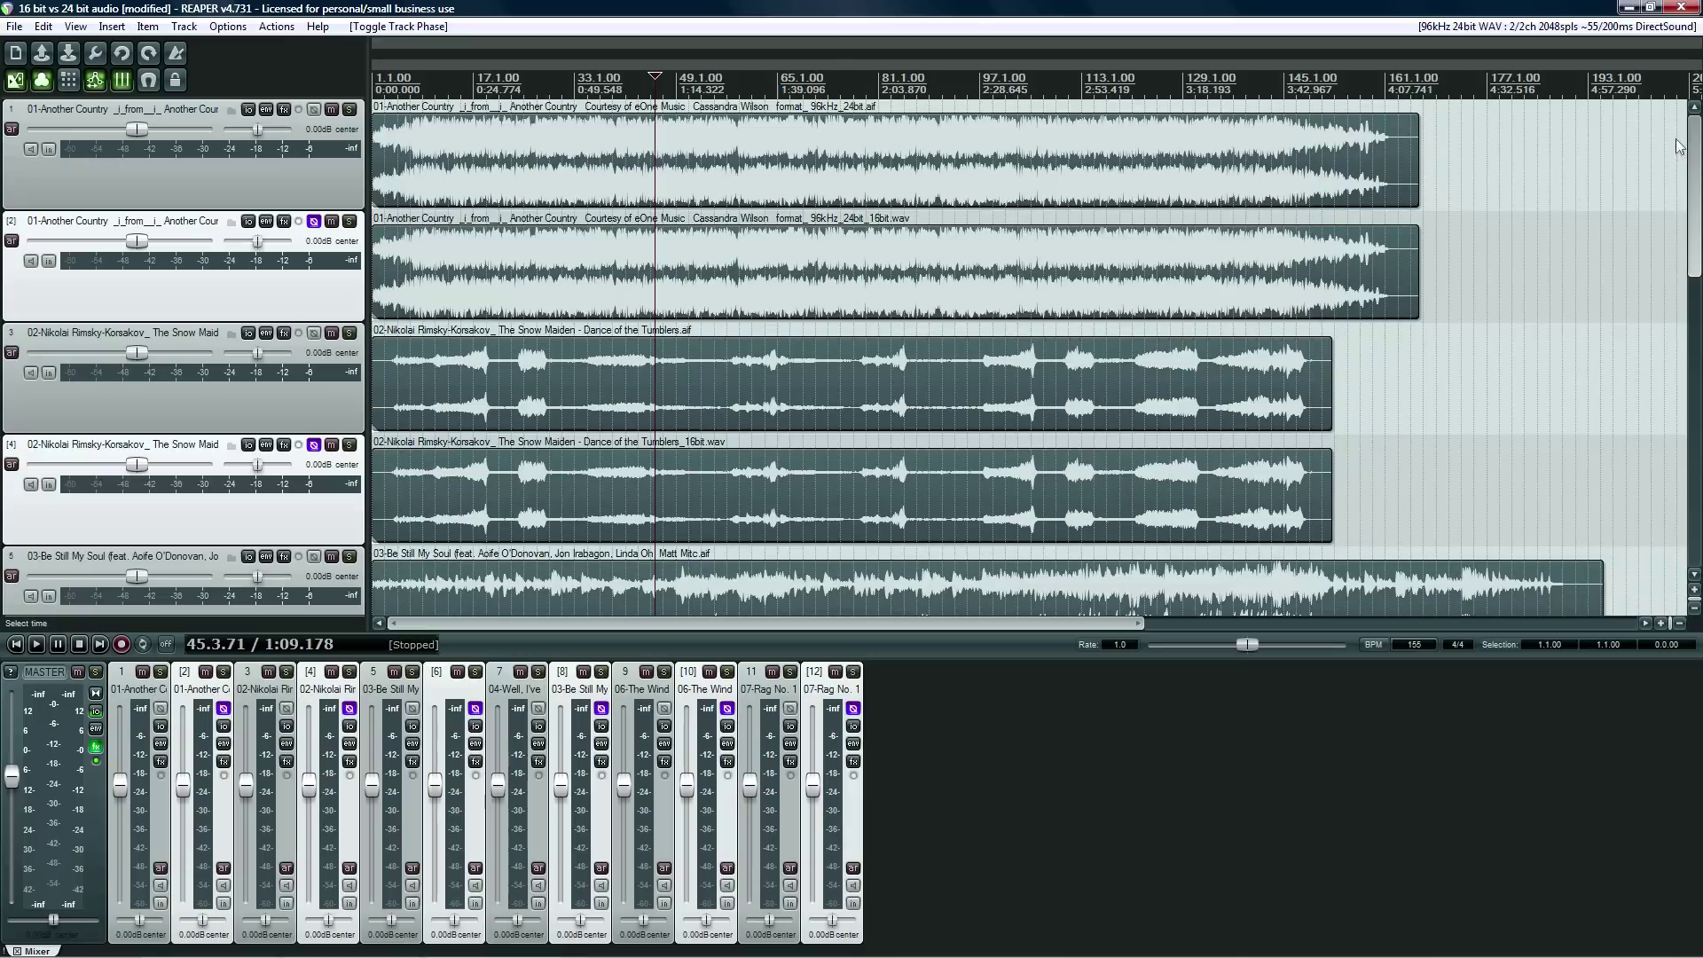
# Duplicate the track holding the 24-bit original of 01-Another Country and invert the phase of the copy.
pyautogui.click(707, 149)
pyautogui.press('Home')
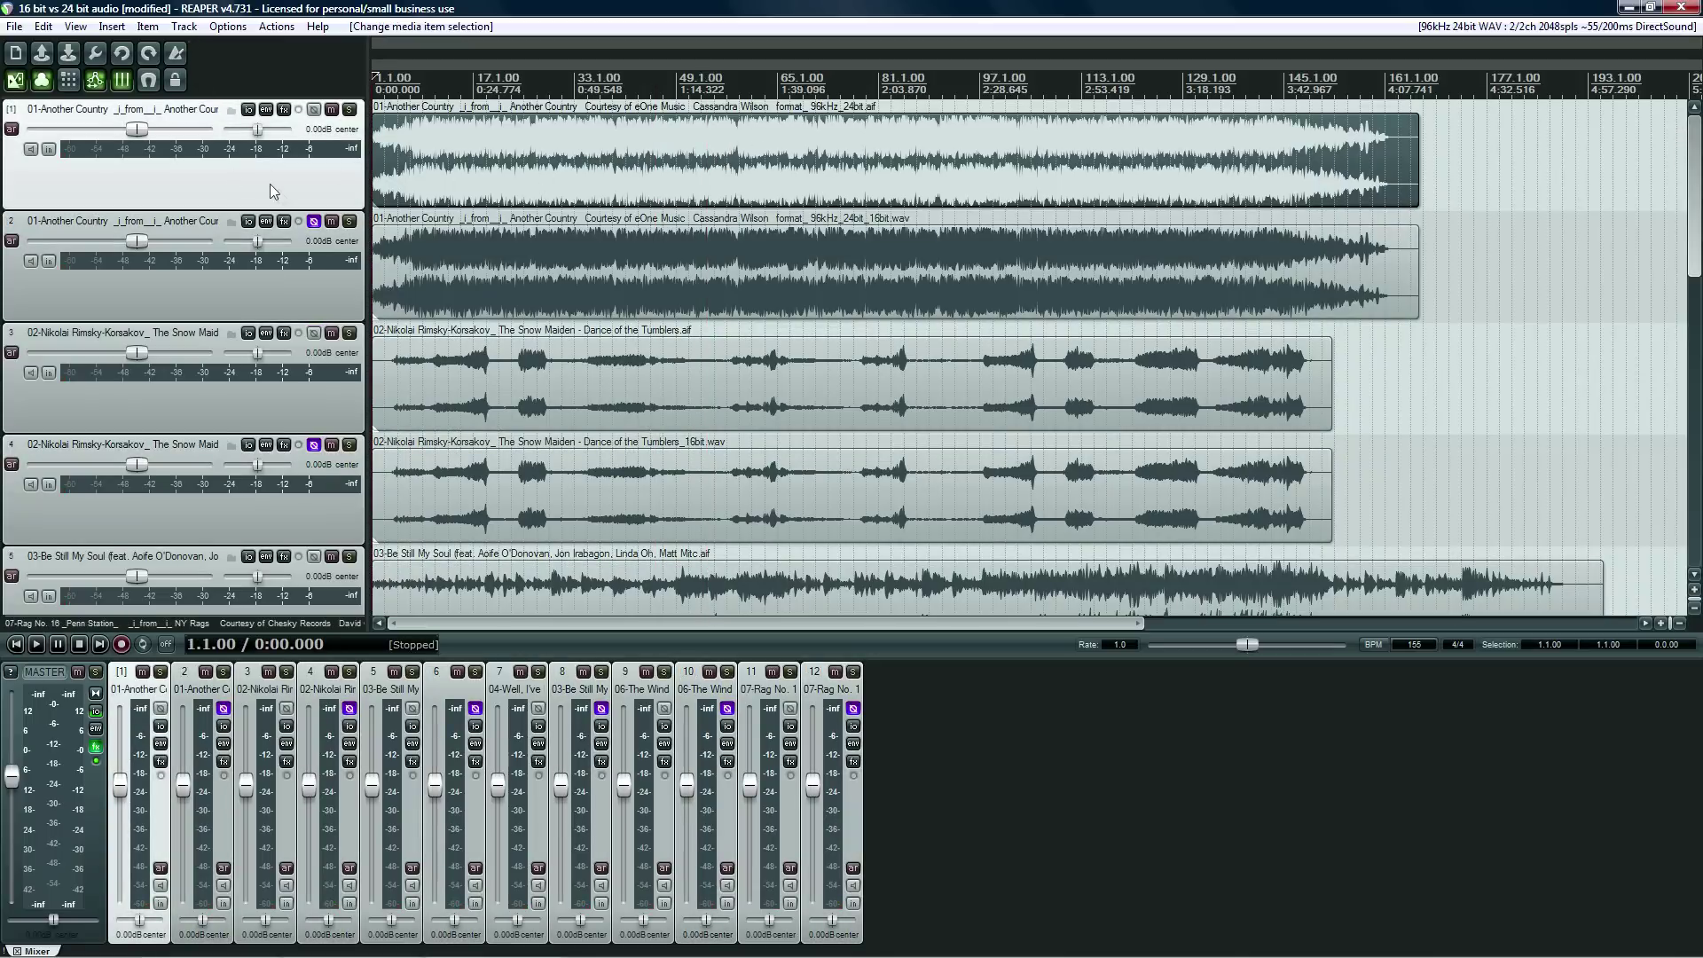
pyautogui.click(184, 27)
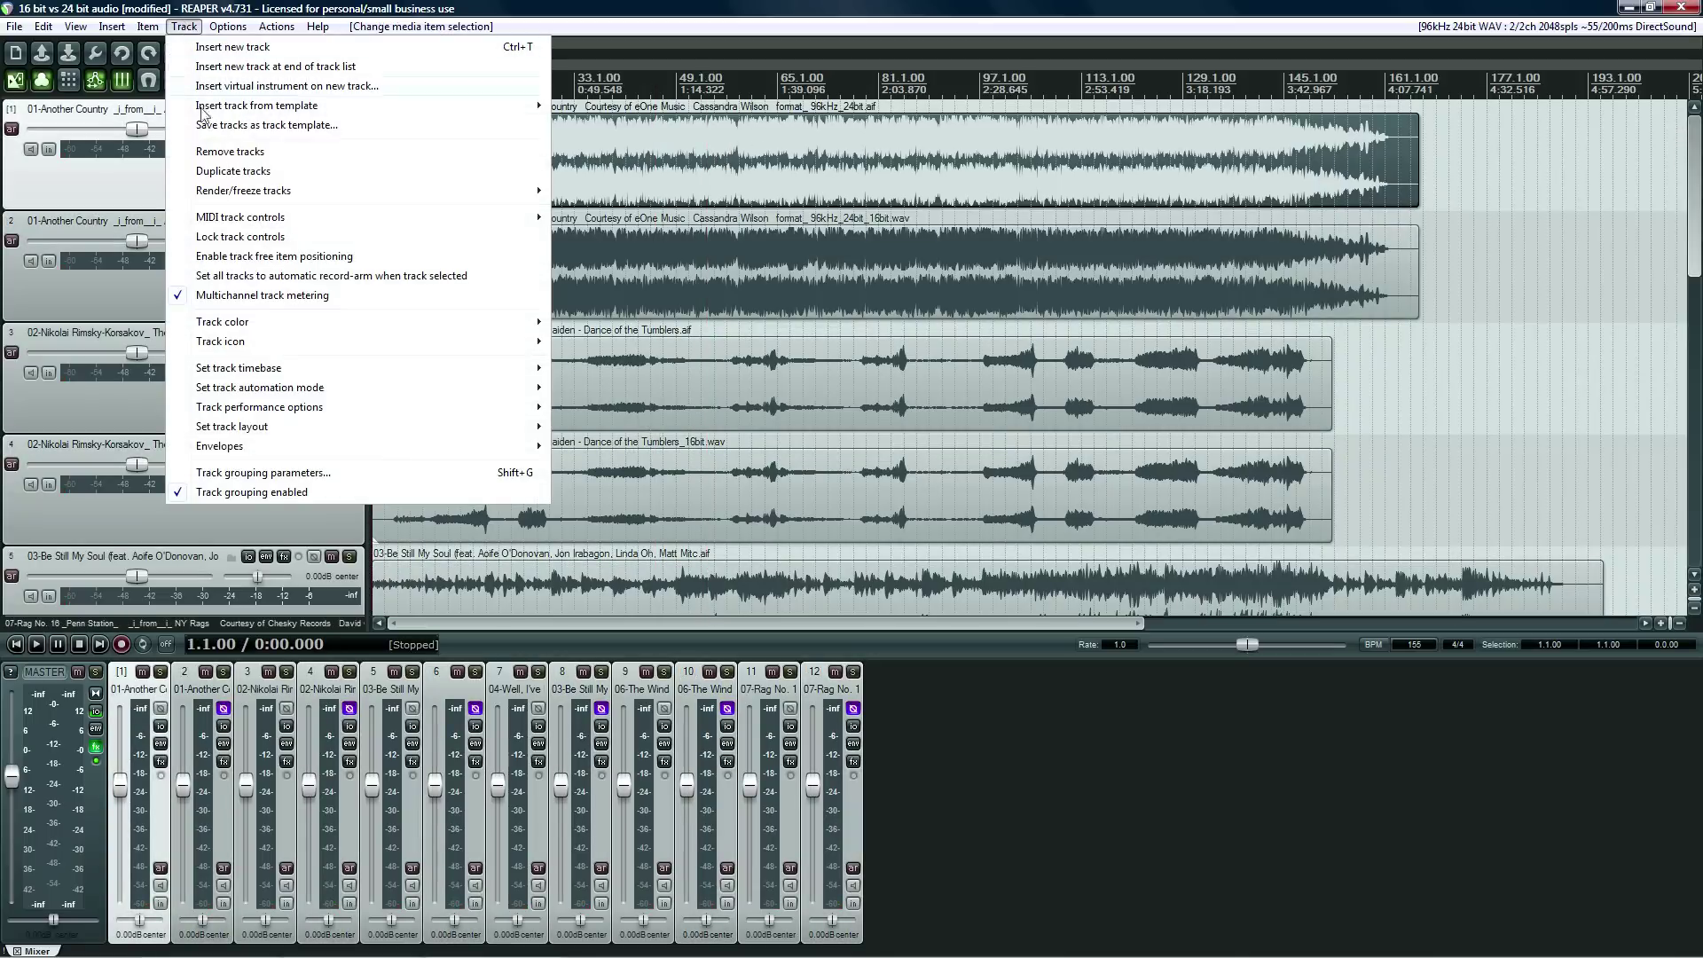
pyautogui.click(224, 176)
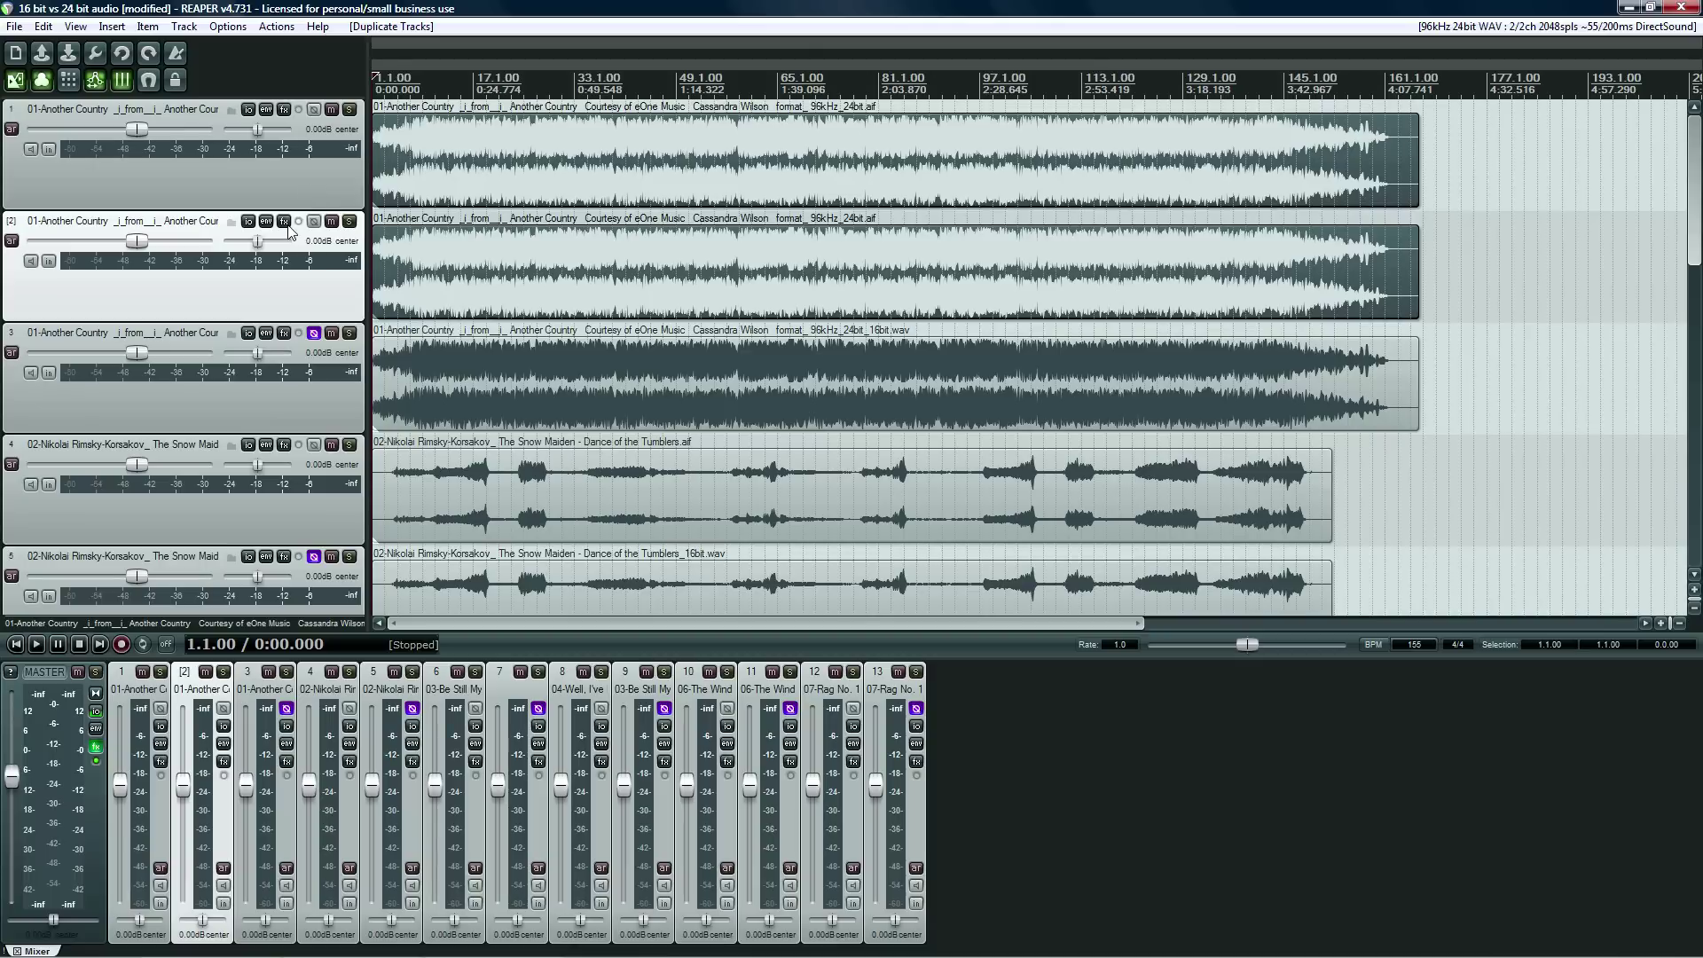
pyautogui.click(314, 221)
# Solo the 24-bit original and its phase-inverted duplicate, and play both from about 0:27 to check their cancellation.
pyautogui.click(349, 221)
pyautogui.click(350, 110)
pyautogui.click(484, 241)
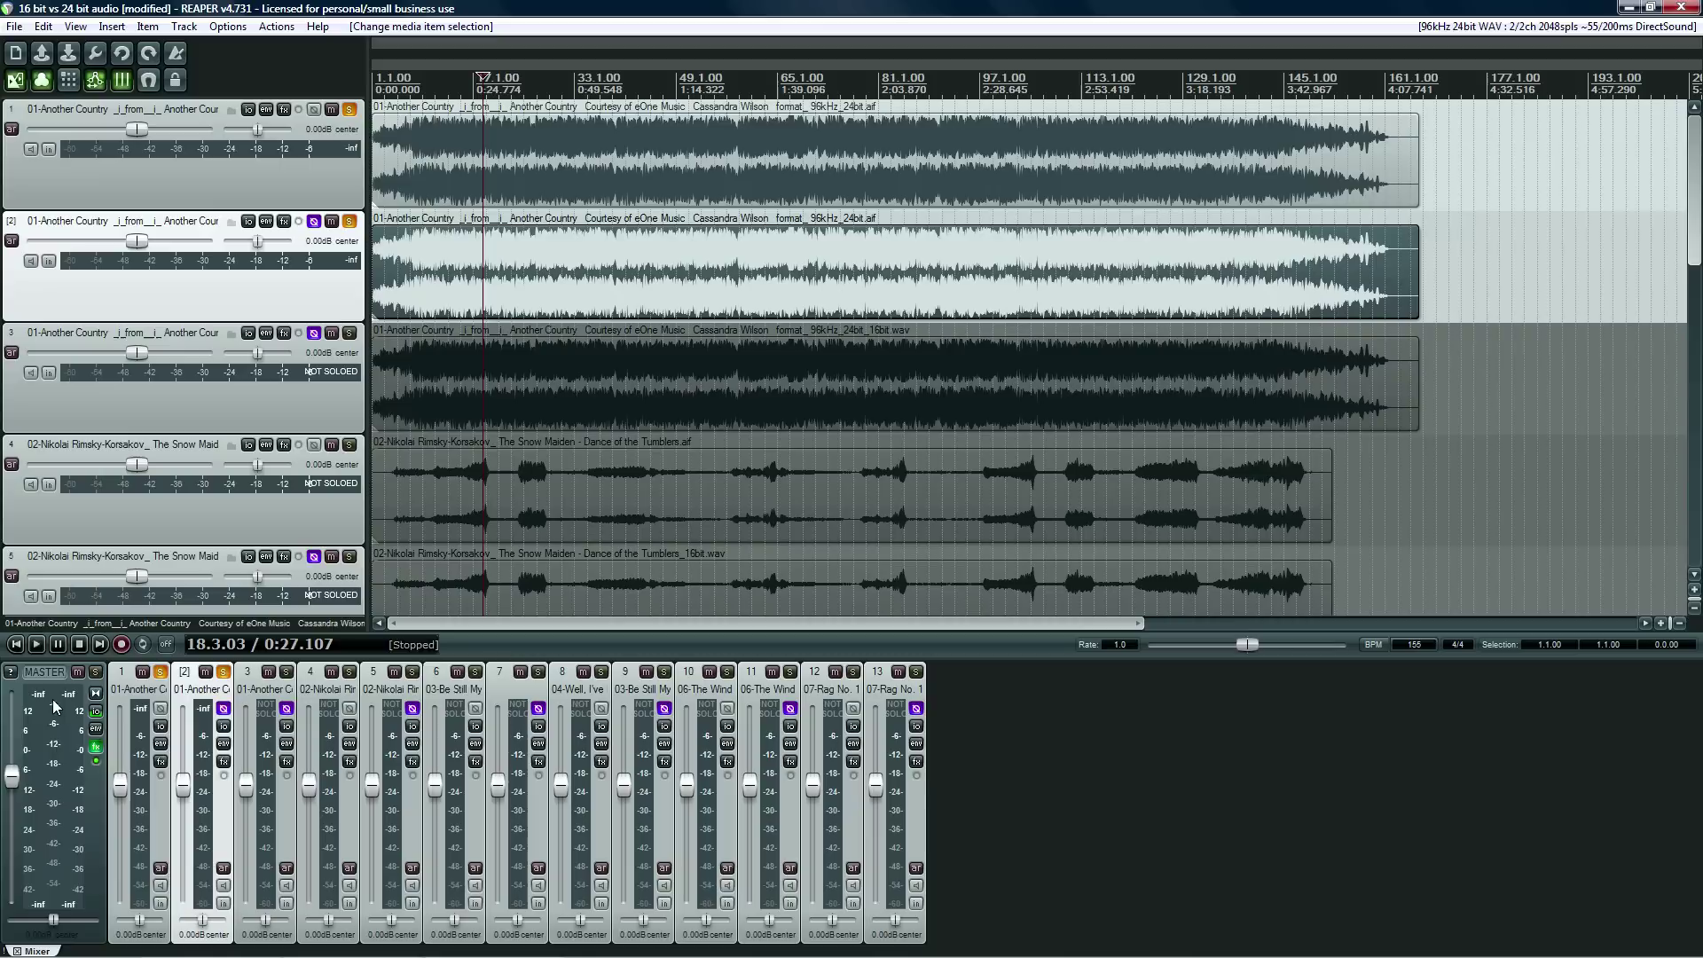
pyautogui.press('space')
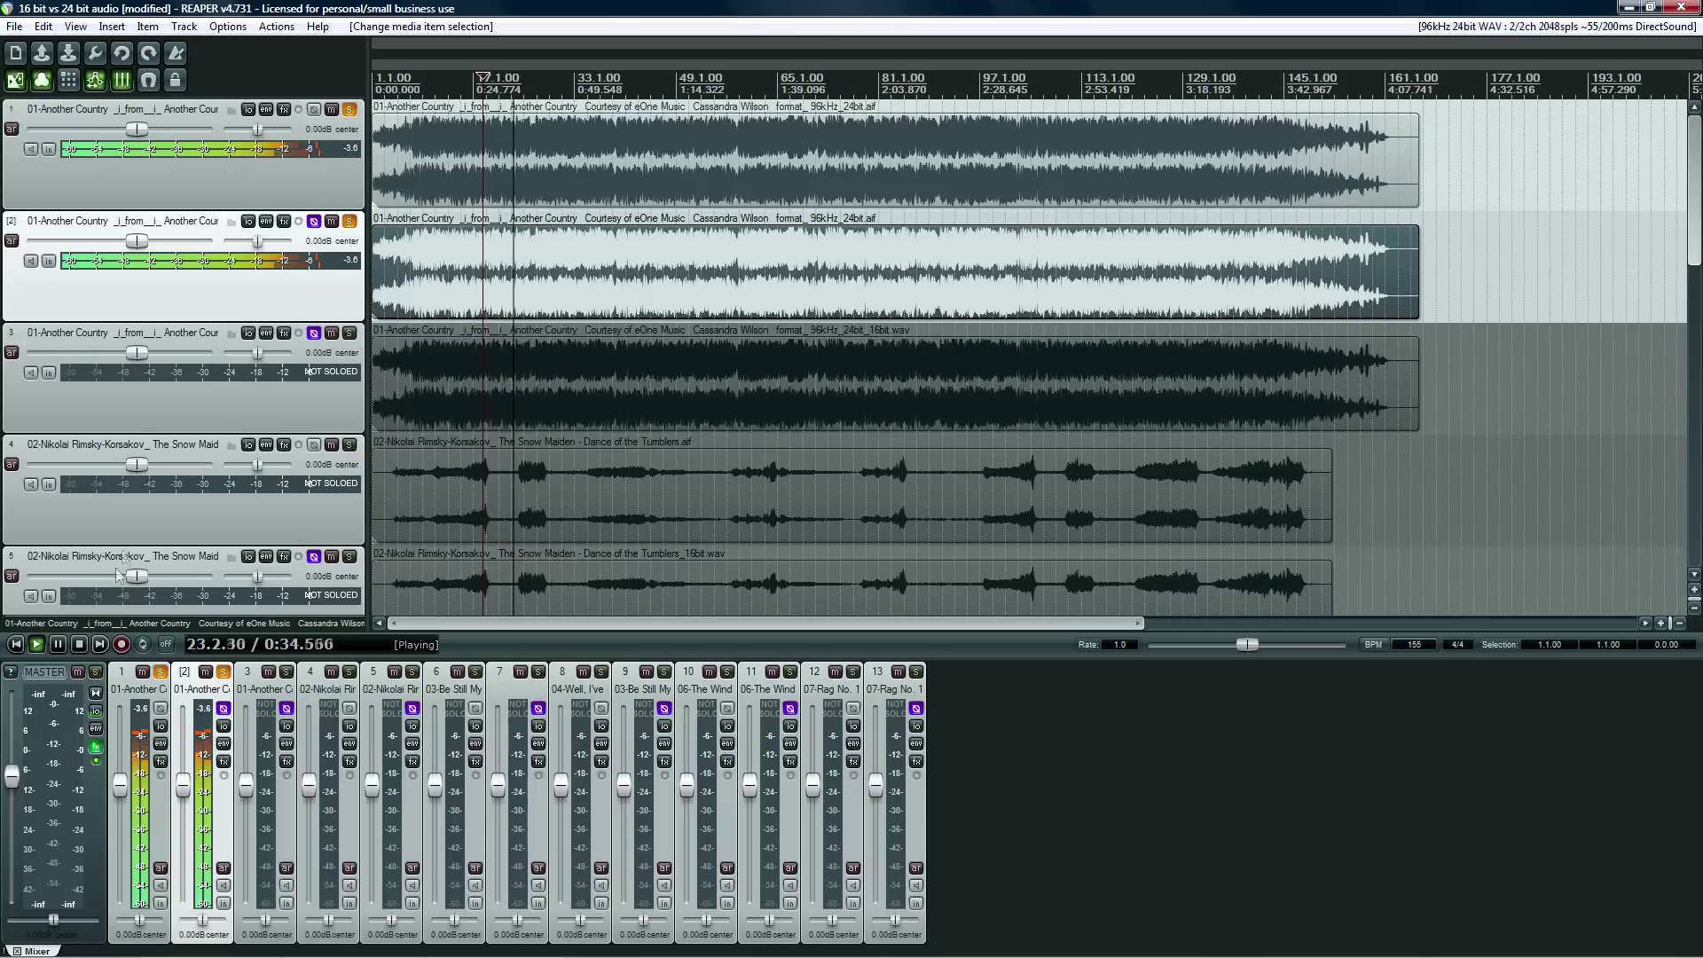
# Stop playback and delete the phase-inverted duplicate of the 24-bit 01-Another Country track.
pyautogui.press('space')
pyautogui.press('Delete')
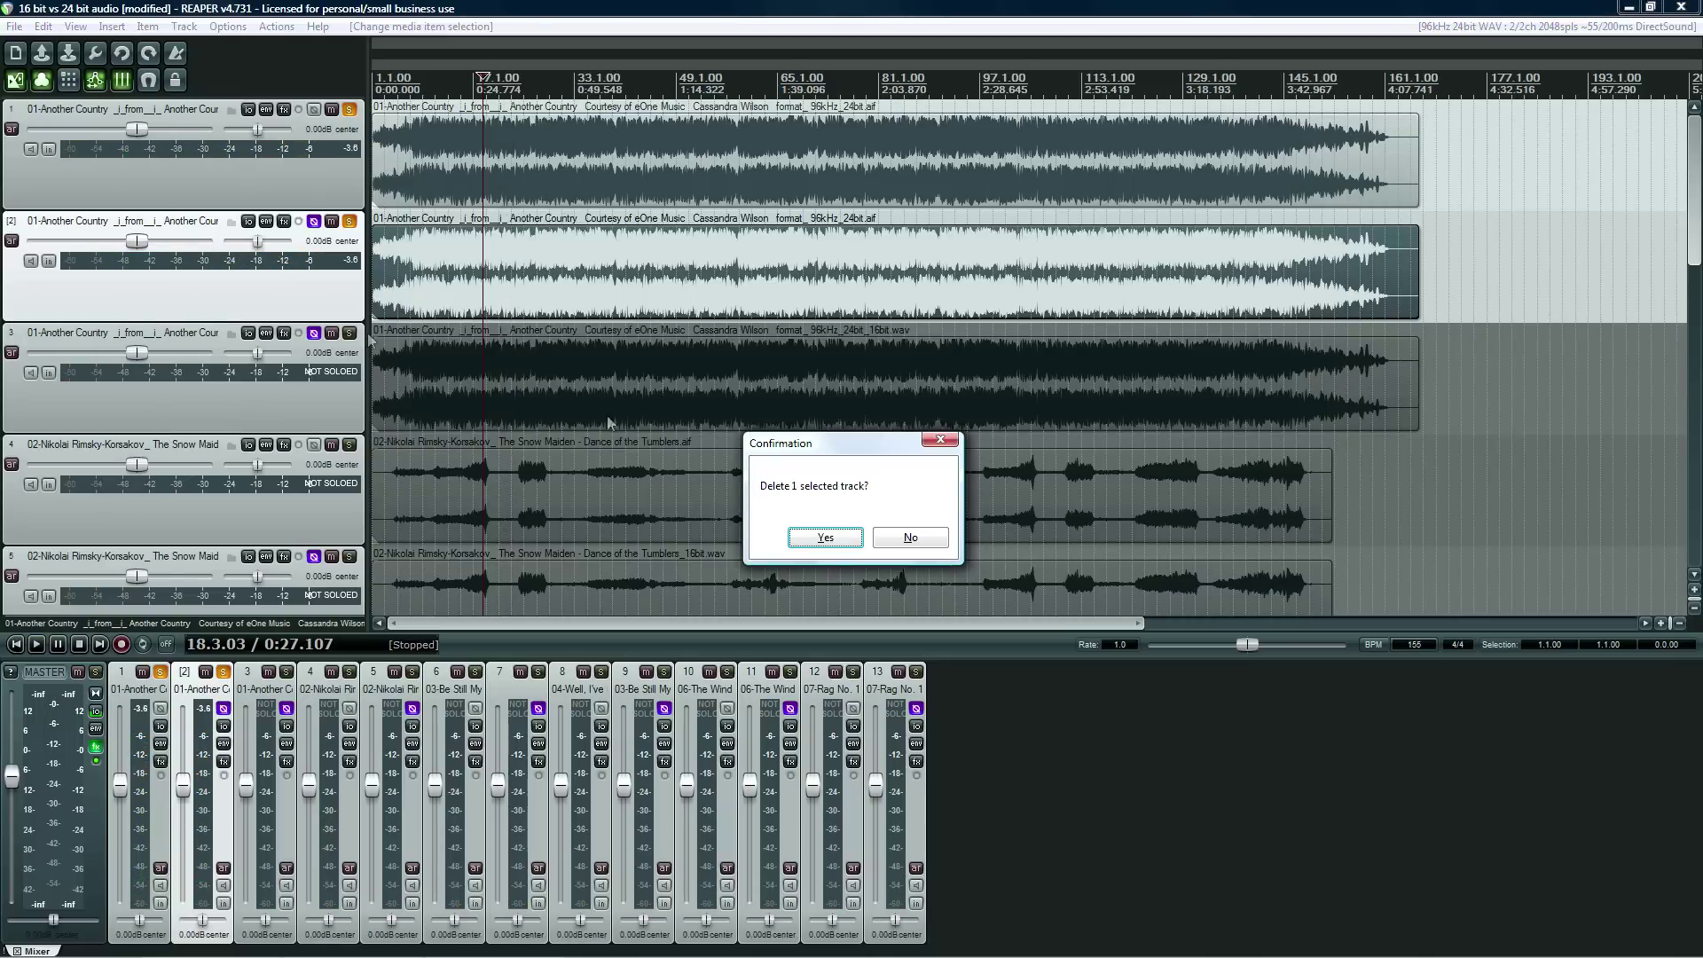
pyautogui.click(834, 538)
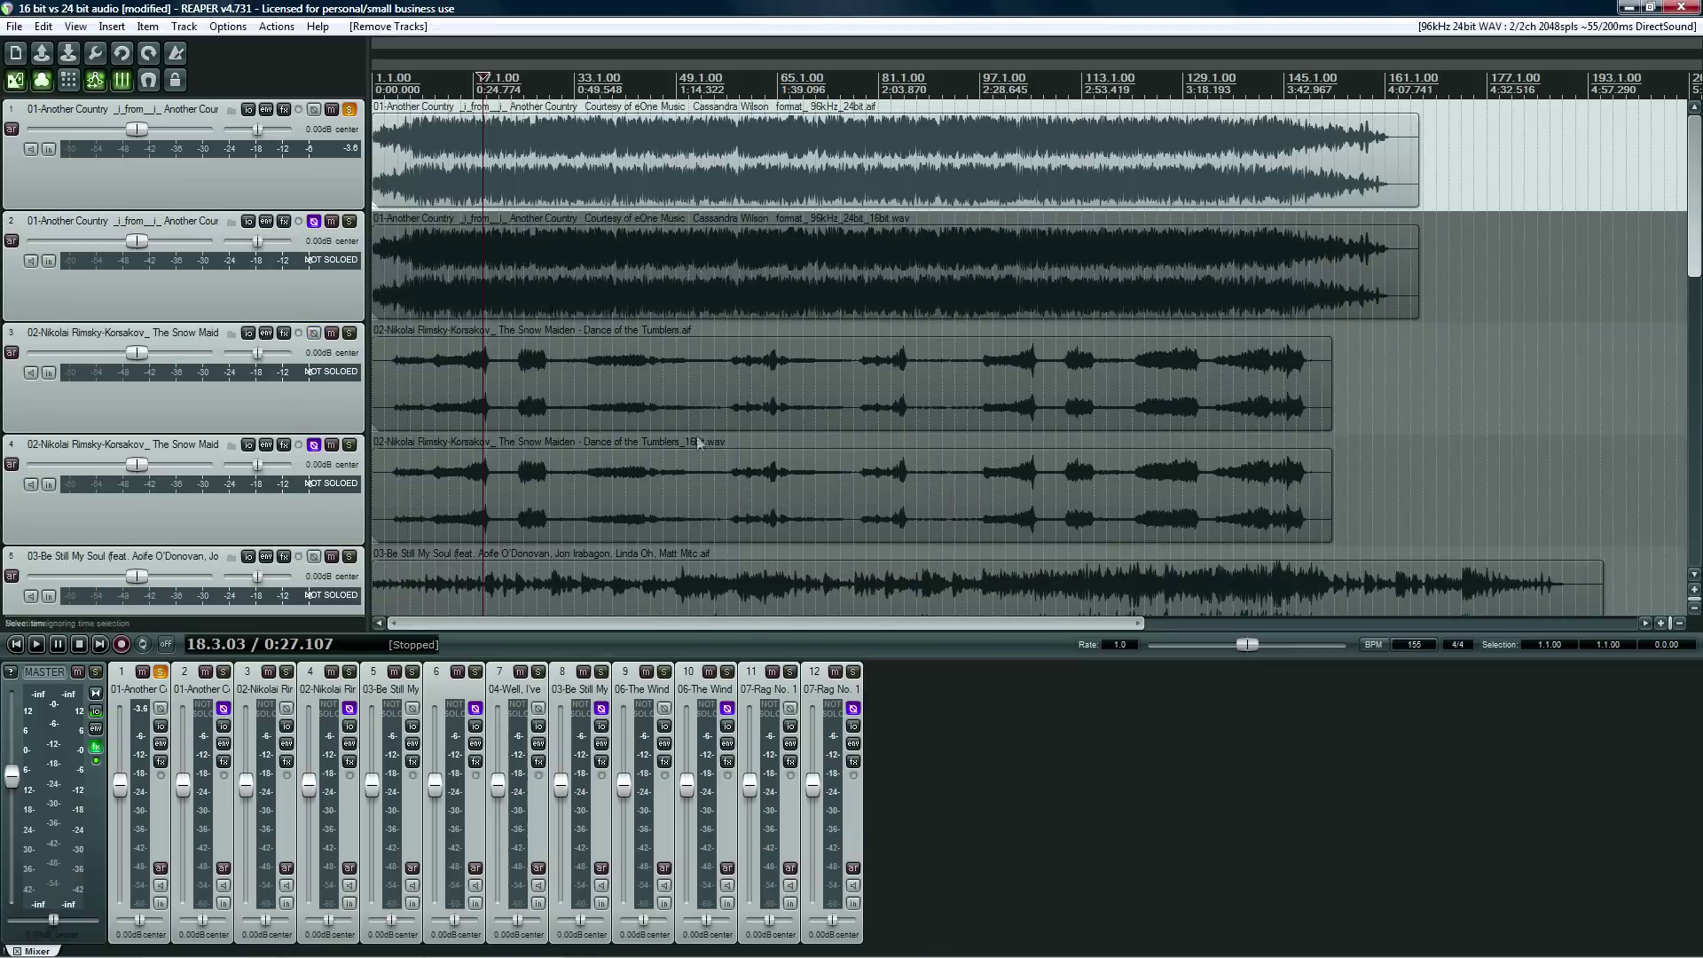
# Solo the 16-bit WAV of 01-Another Country together with its 24-bit original and play the pair from the project start.
pyautogui.click(351, 223)
pyautogui.click(508, 173)
pyautogui.press('Home')
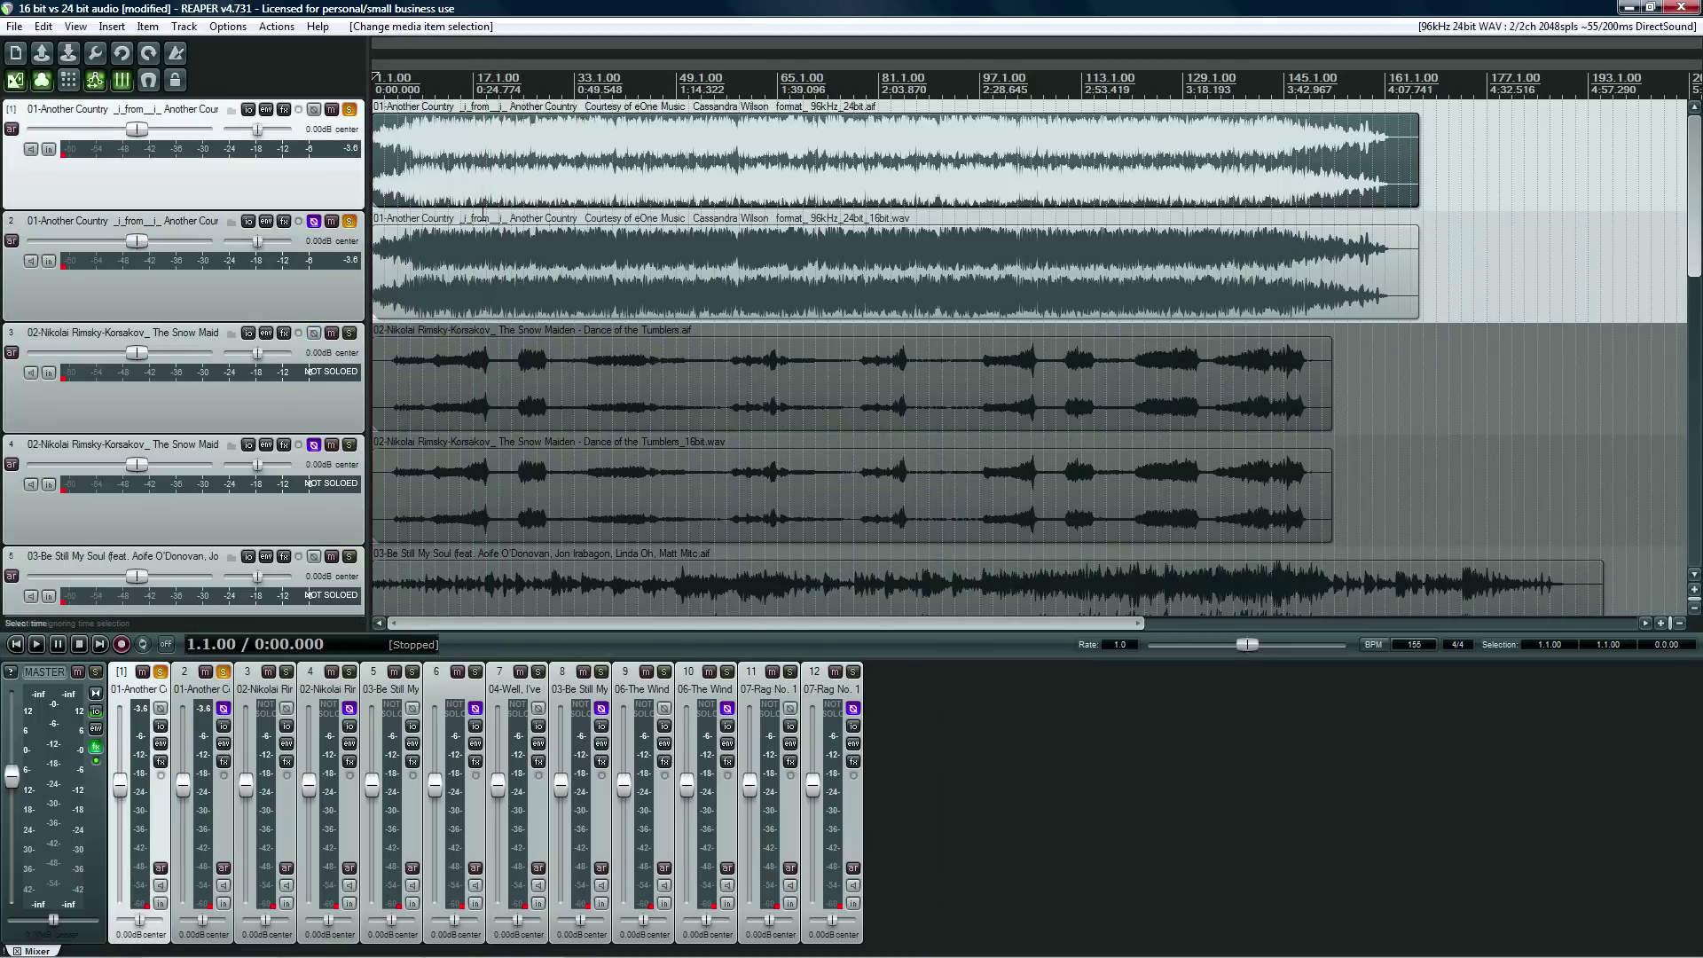
pyautogui.press('space')
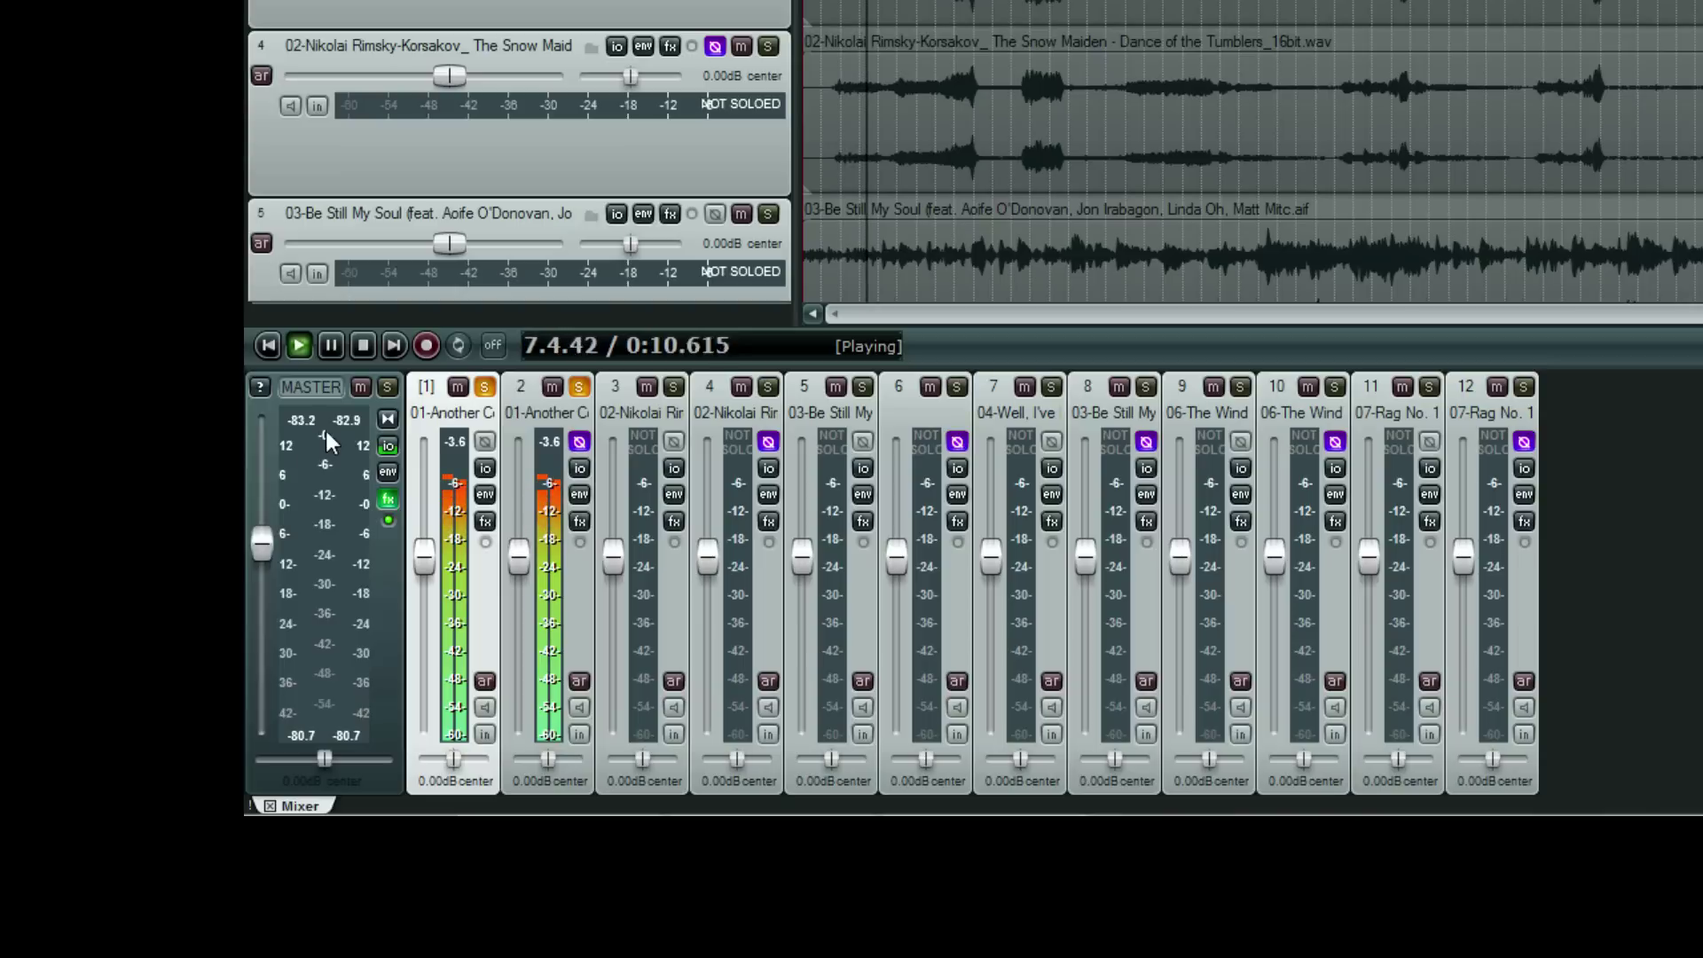
# Amplify the null residue by setting the master's FreeG plug-in to 36 dB trim and 18.06 dB gain, and raise the master volume near its maximum.
pyautogui.click(388, 499)
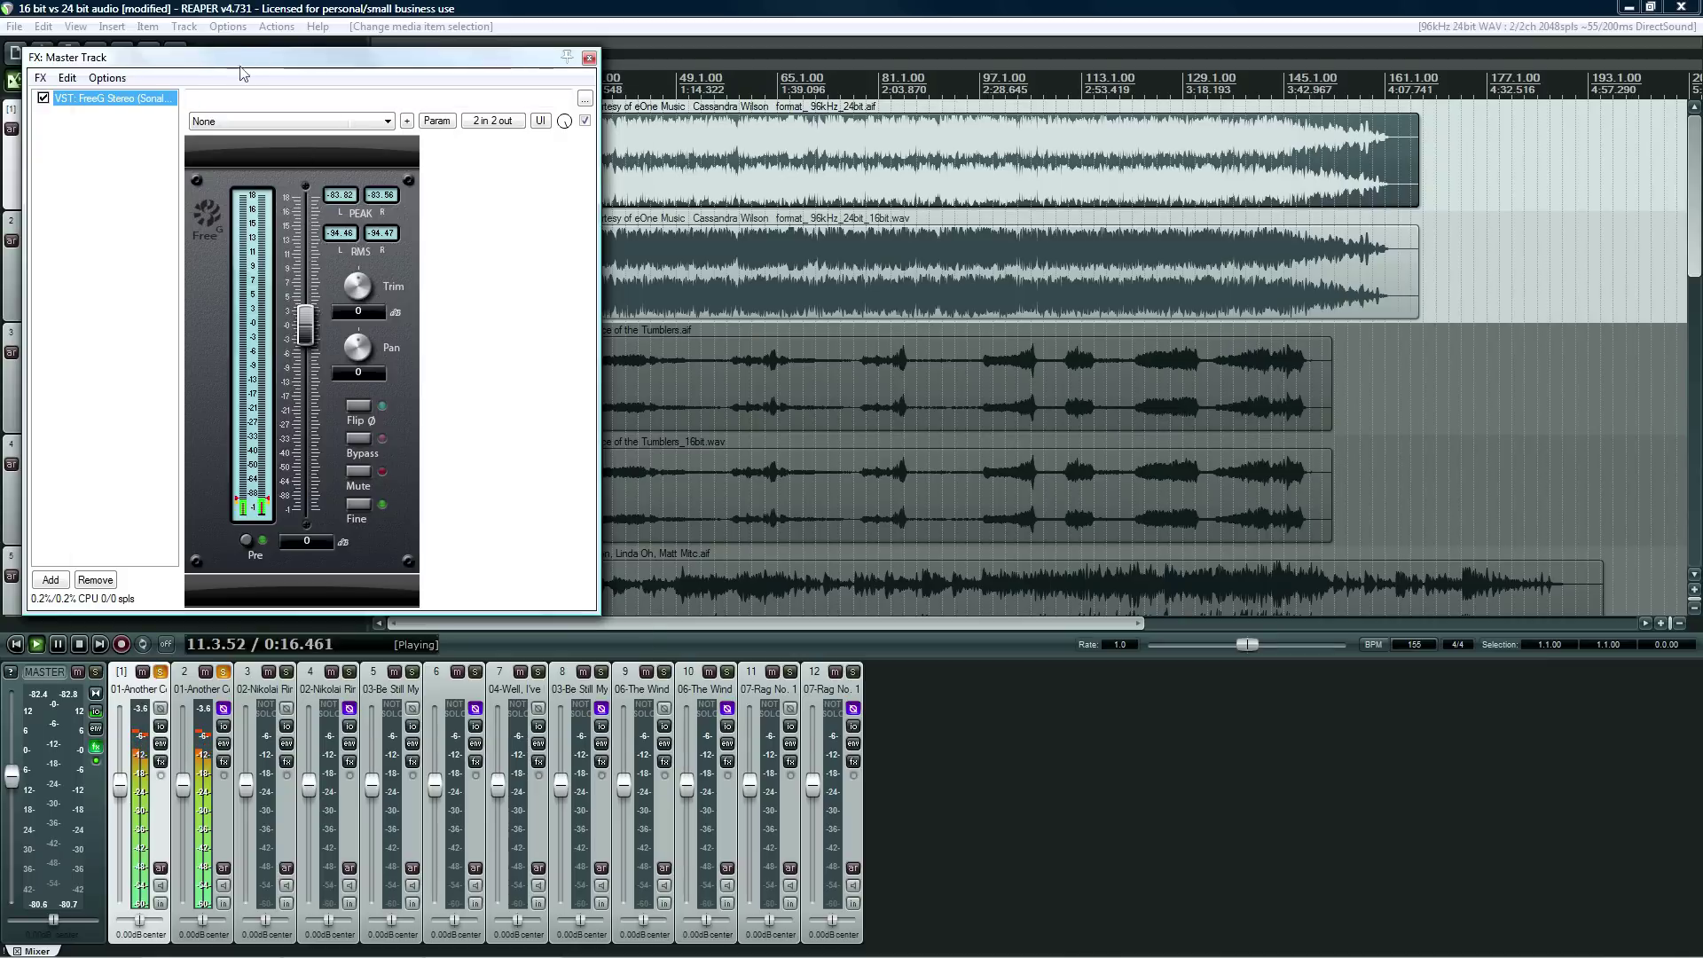
pyautogui.moveTo(230, 63); pyautogui.dragTo(748, 219)
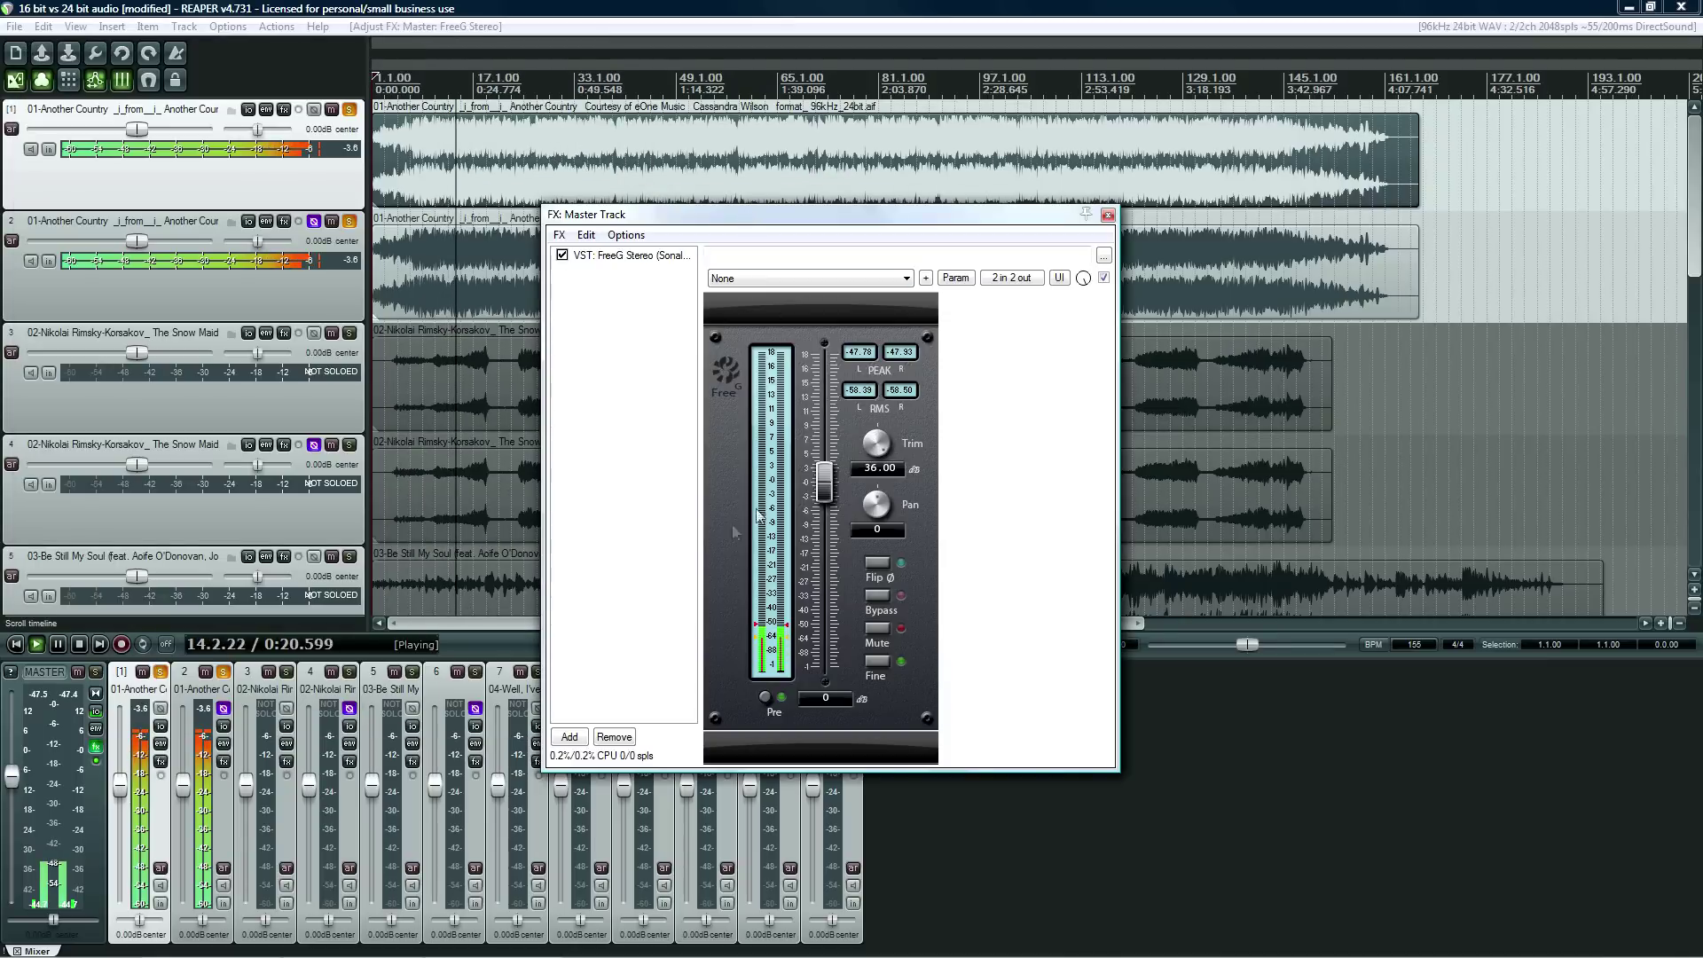
pyautogui.moveTo(824, 482); pyautogui.dragTo(824, 352)
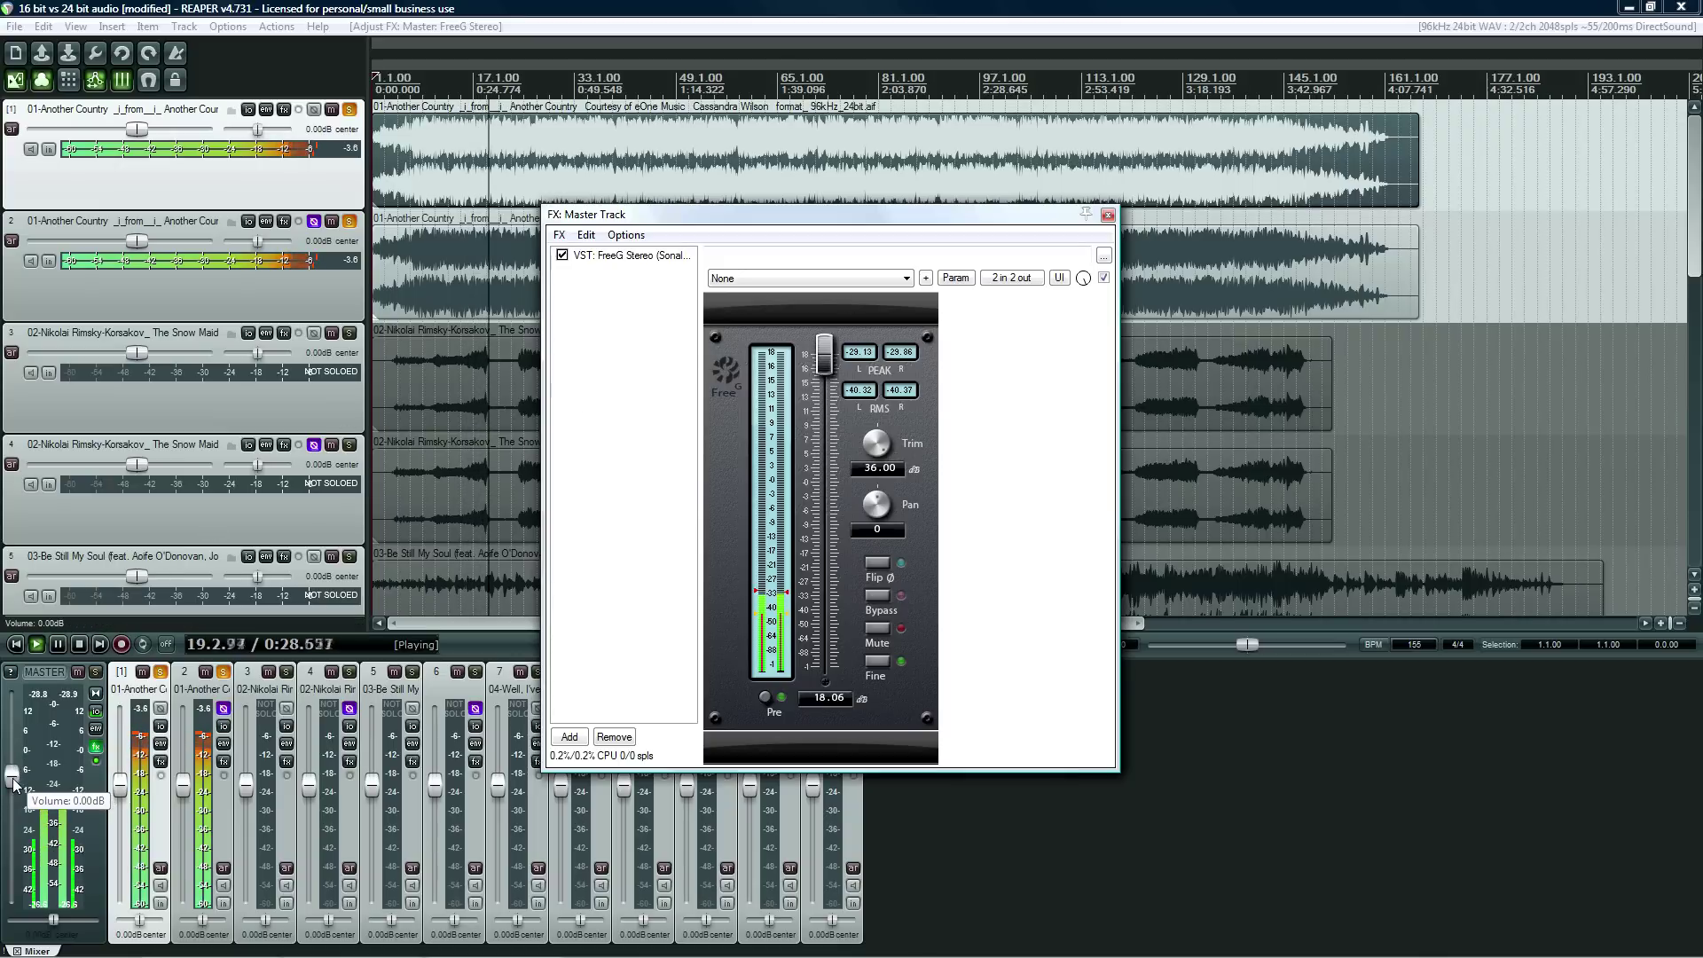
pyautogui.moveTo(14, 784); pyautogui.dragTo(17, 727)
pyautogui.moveTo(19, 709); pyautogui.dragTo(13, 697)
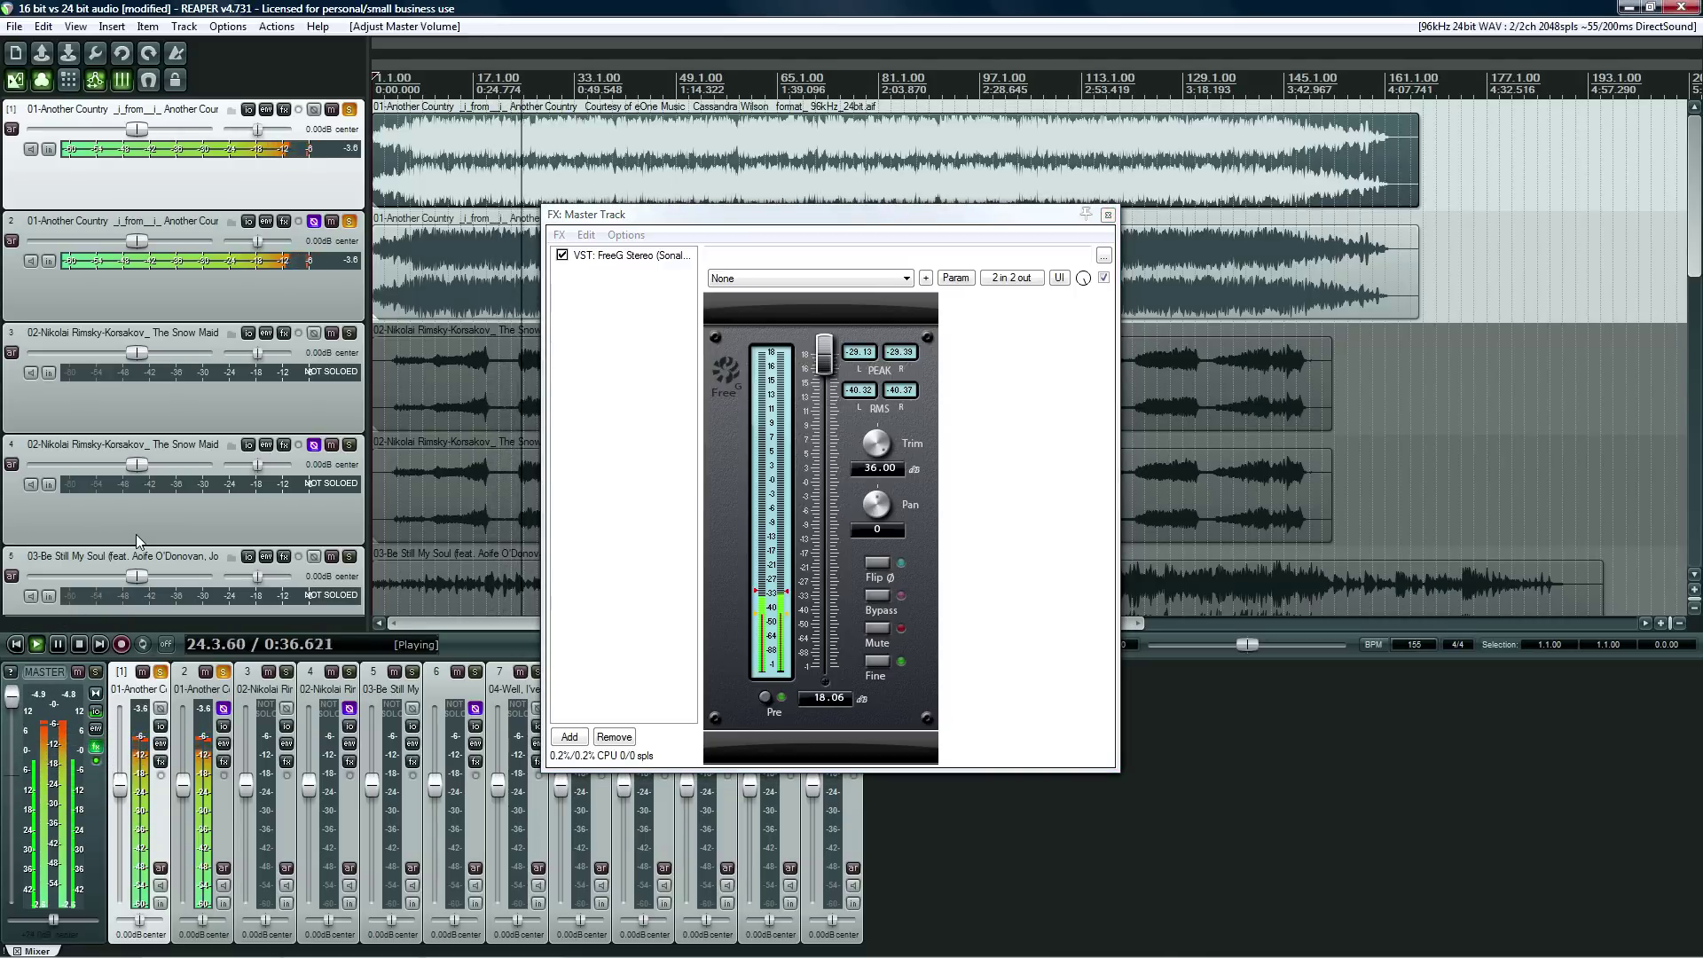
pyautogui.press('space')
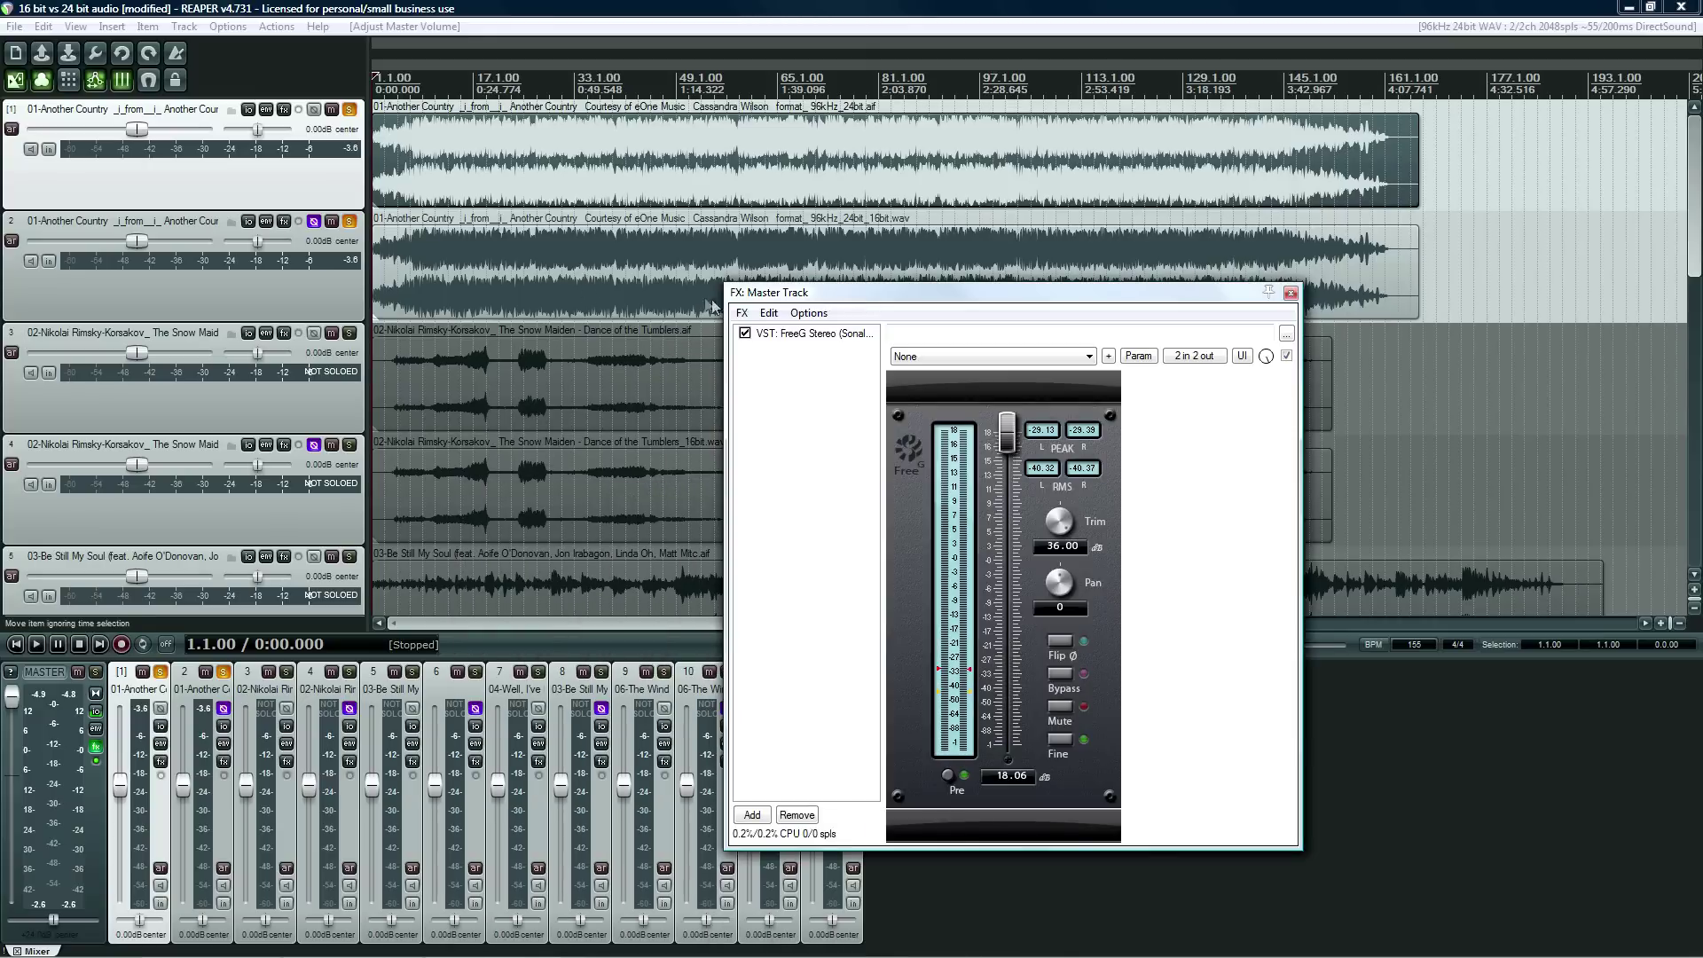
# Play the soloed 01-Another Country pair from about 1:03 with the boosted master, then stop and close the master effects.
pyautogui.click(635, 263)
pyautogui.click(631, 172)
pyautogui.press('space')
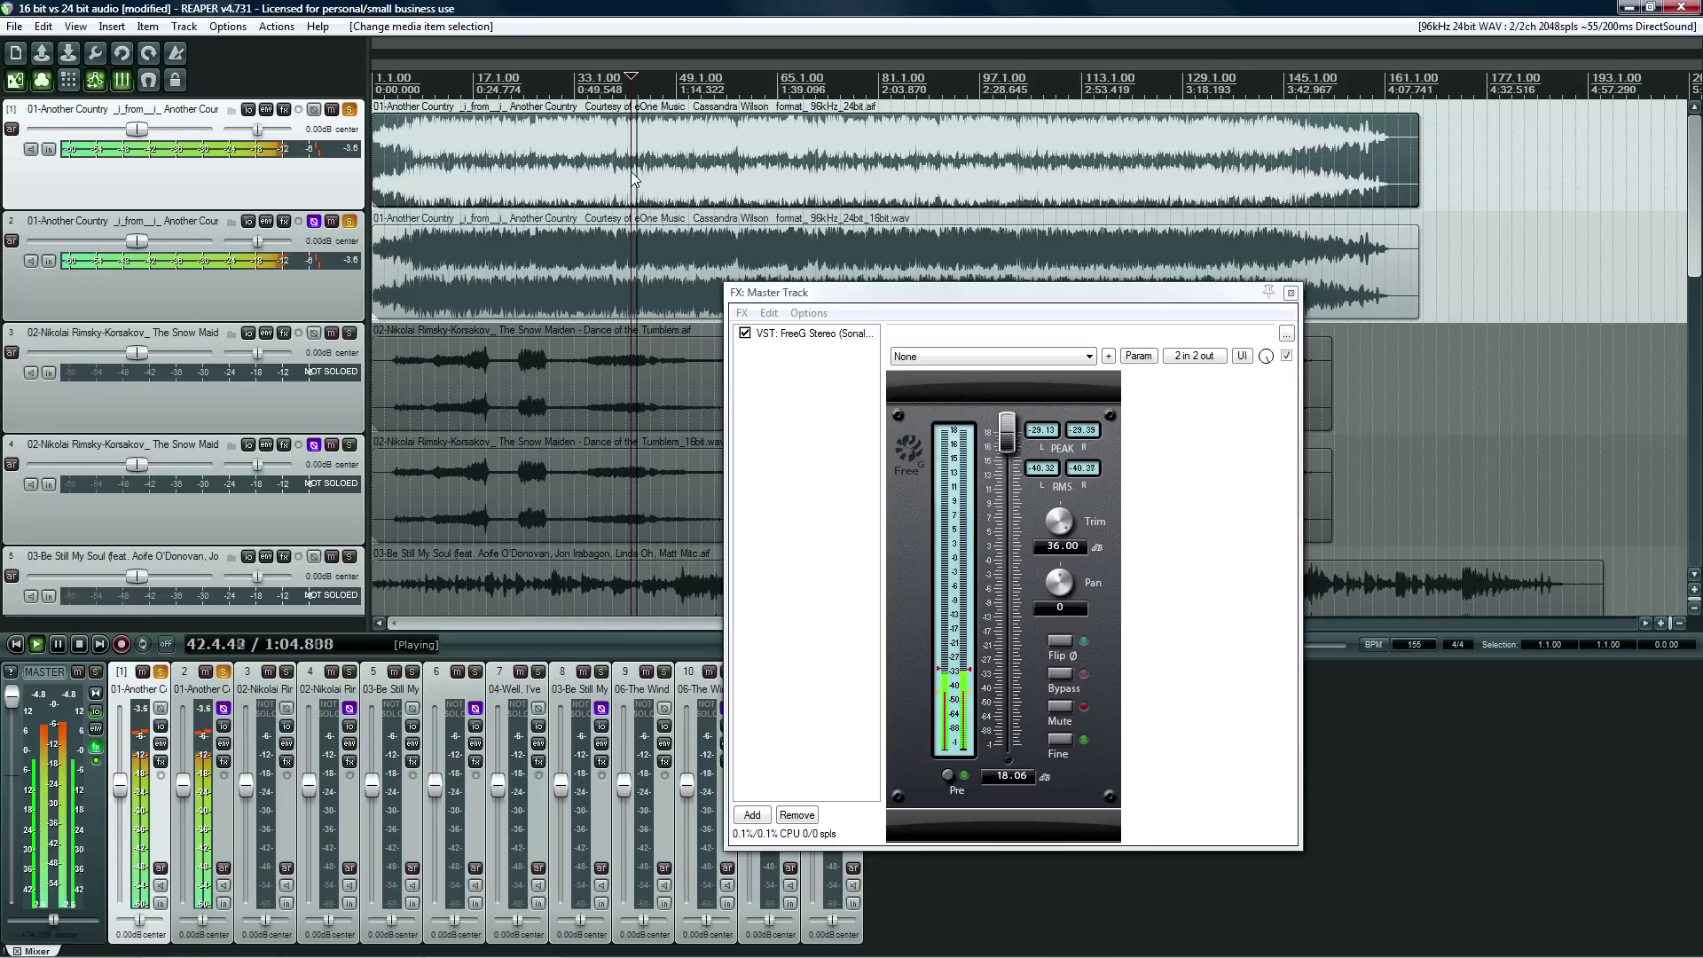
pyautogui.press('space')
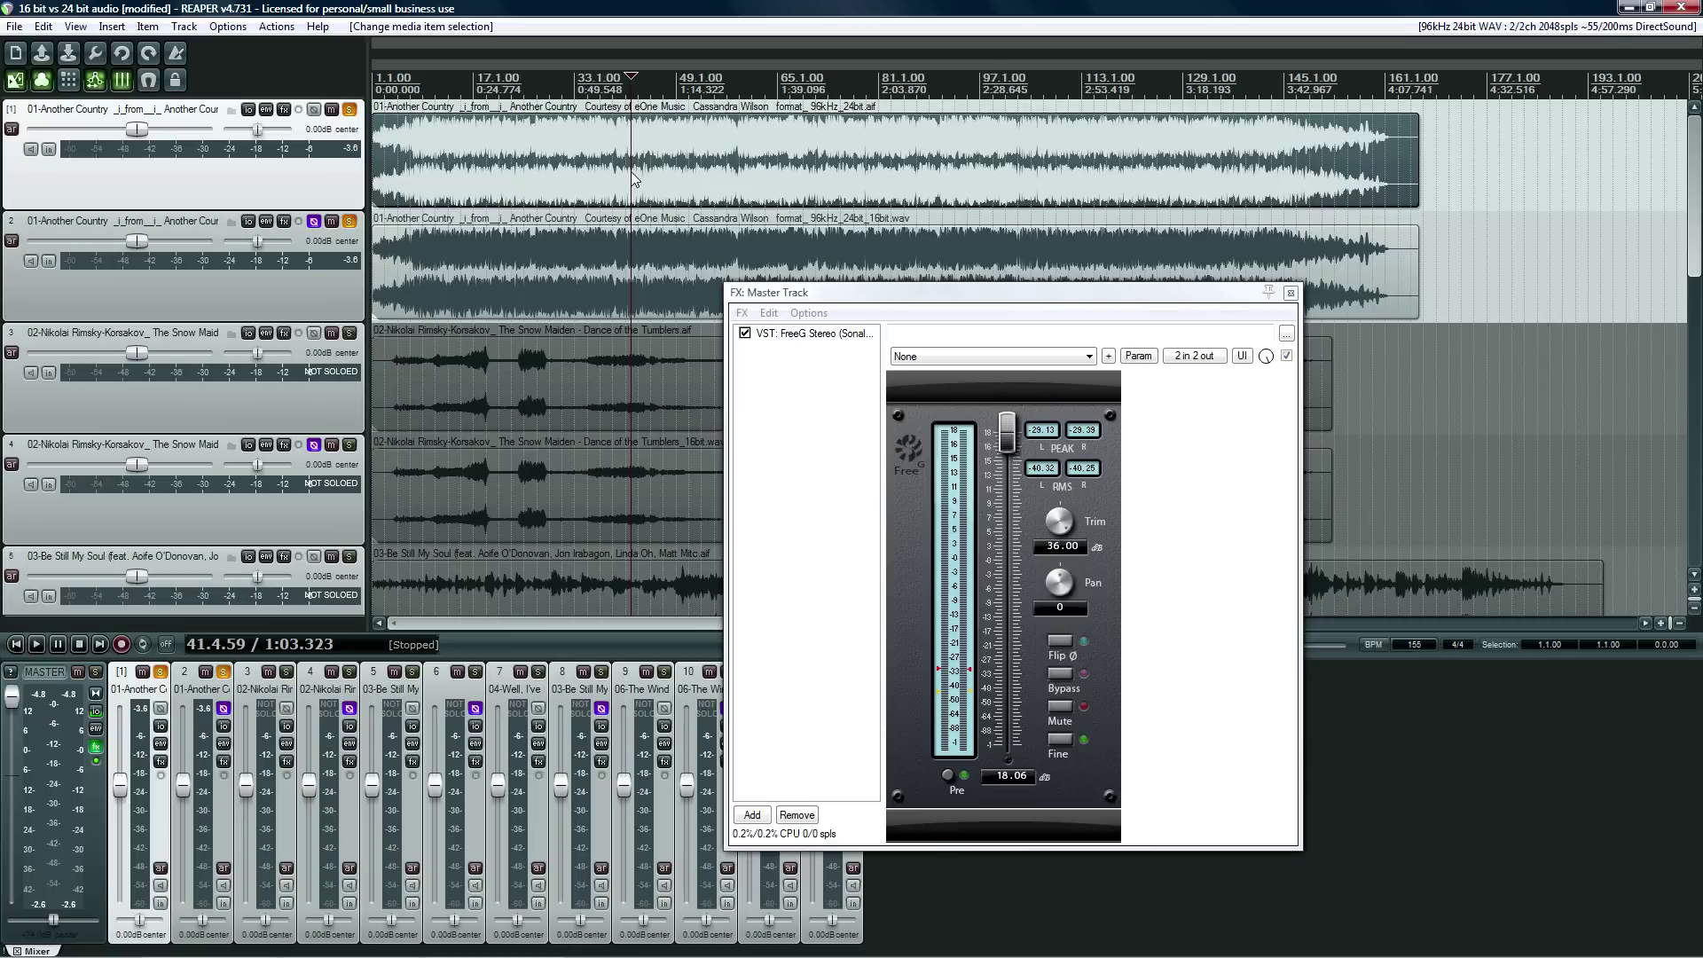
pyautogui.click(1291, 294)
# Unsolo tracks 1 and 2, solo the 02-Nikolai Rimsky-Korsakov pair on tracks 3 and 4, and place the playhead at about 0:18.
pyautogui.click(349, 332)
pyautogui.click(349, 221)
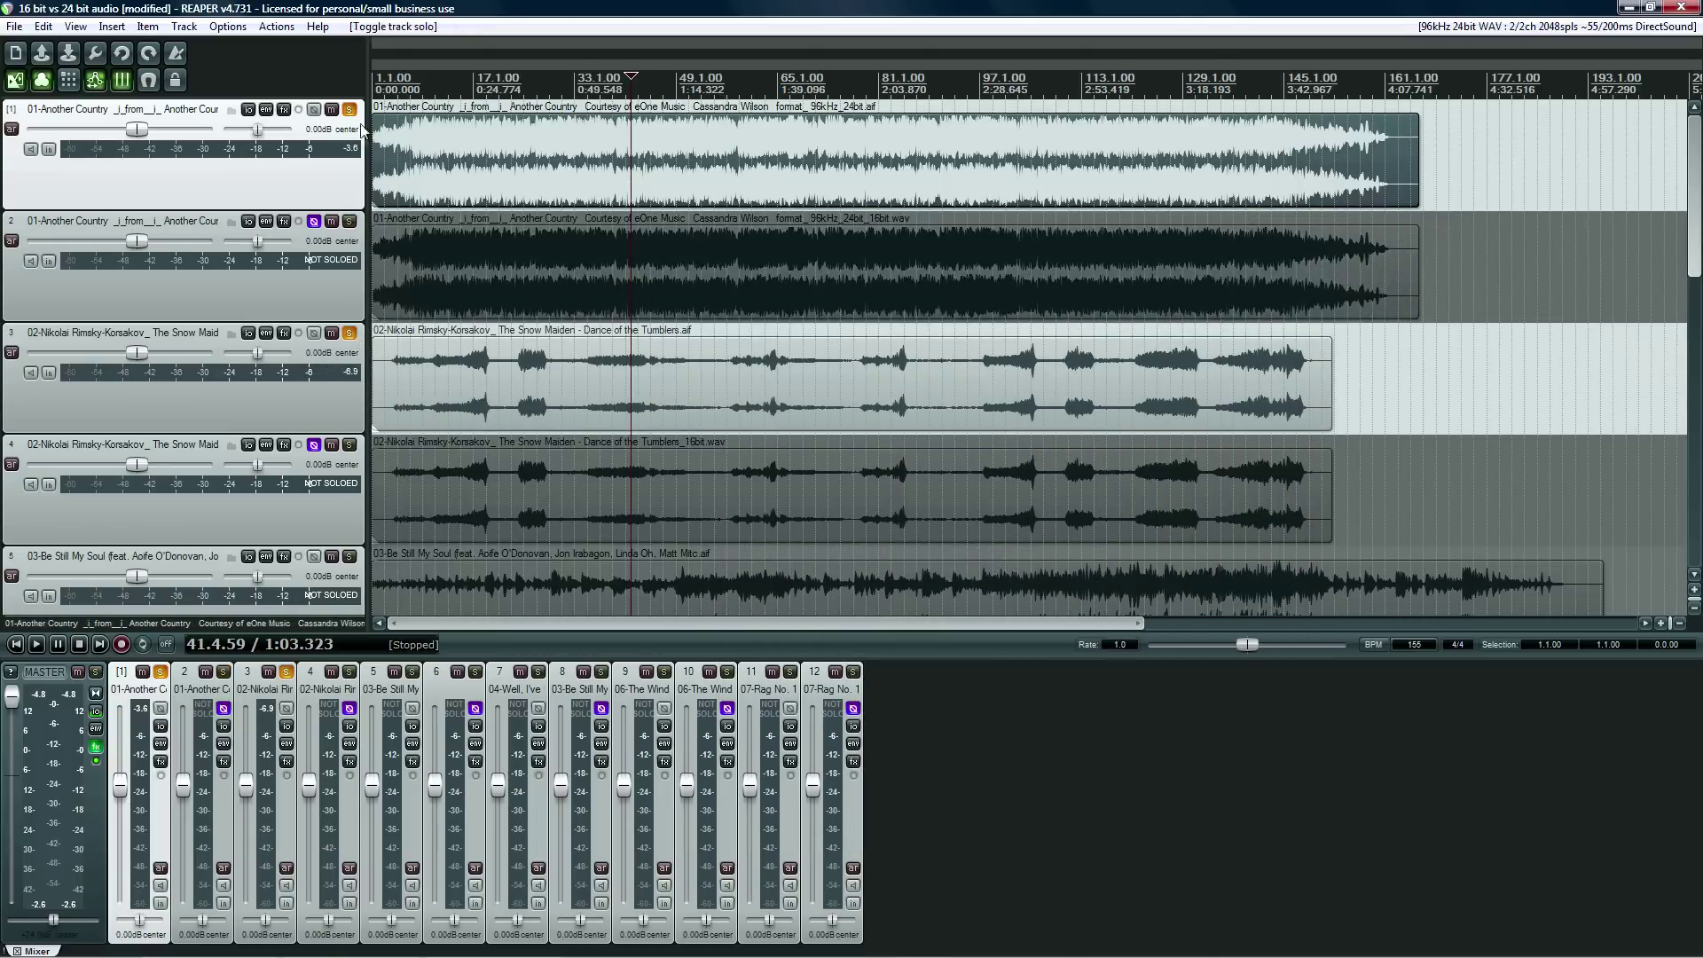
pyautogui.click(349, 109)
pyautogui.click(349, 444)
pyautogui.click(447, 390)
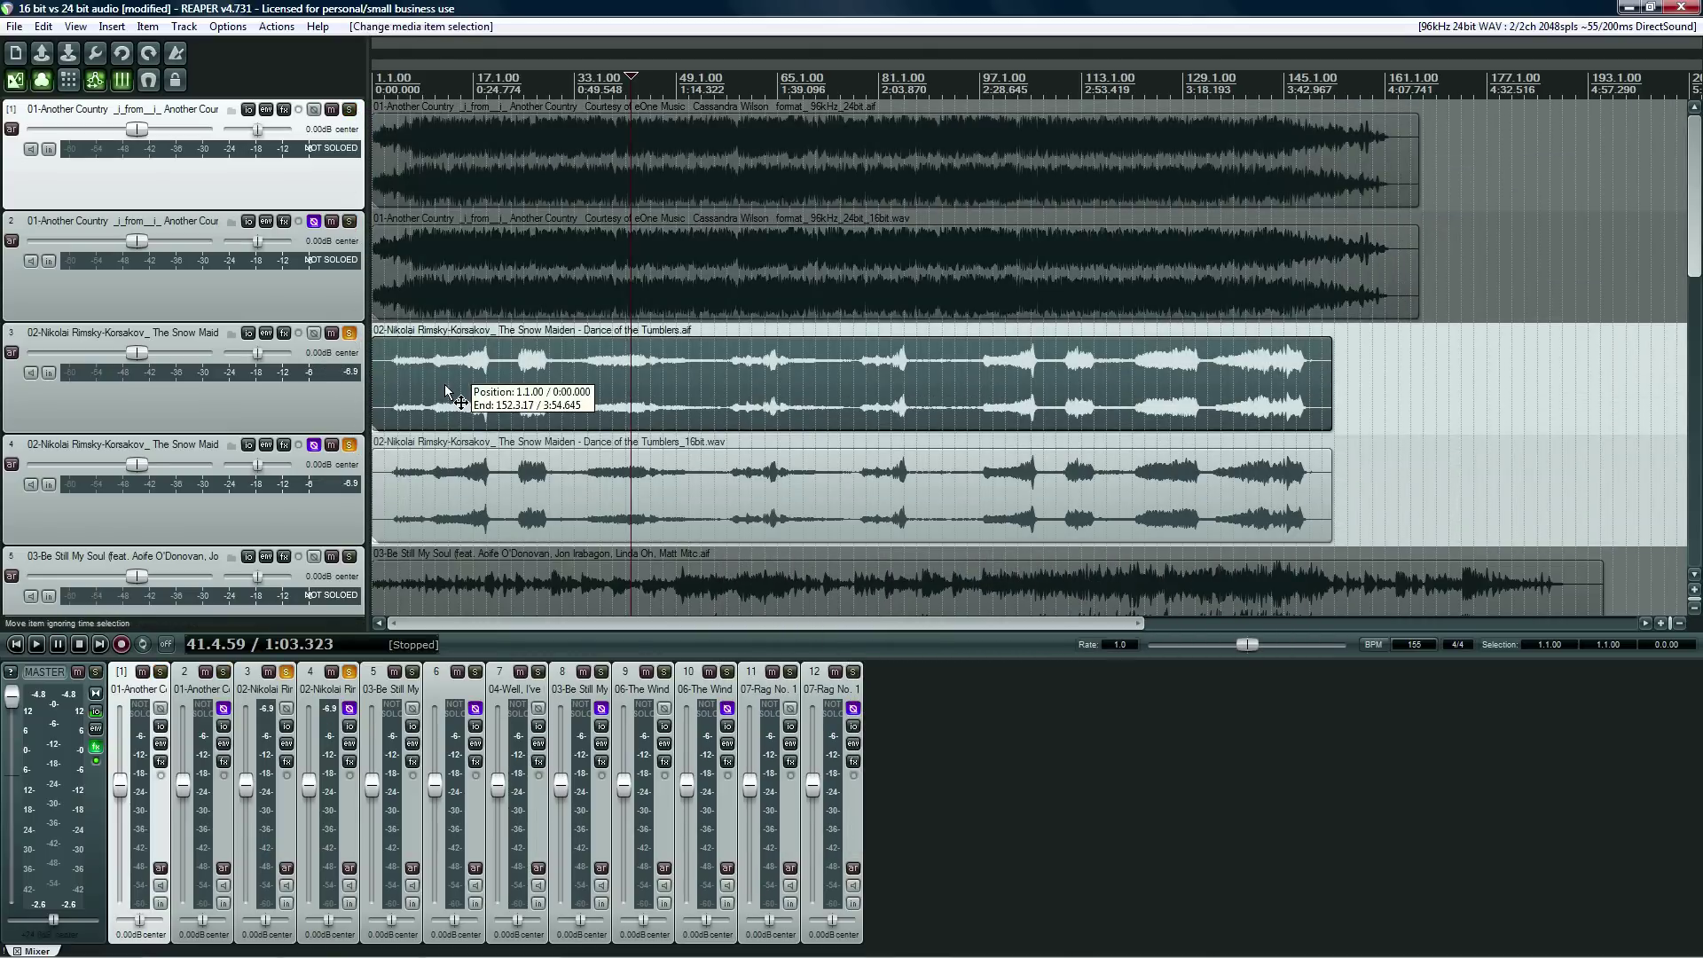
# Reset the master volume to 0 dB and bypass the master effects, checking the bypassed FreeG plug-in.
pyautogui.doubleClick(11, 707)
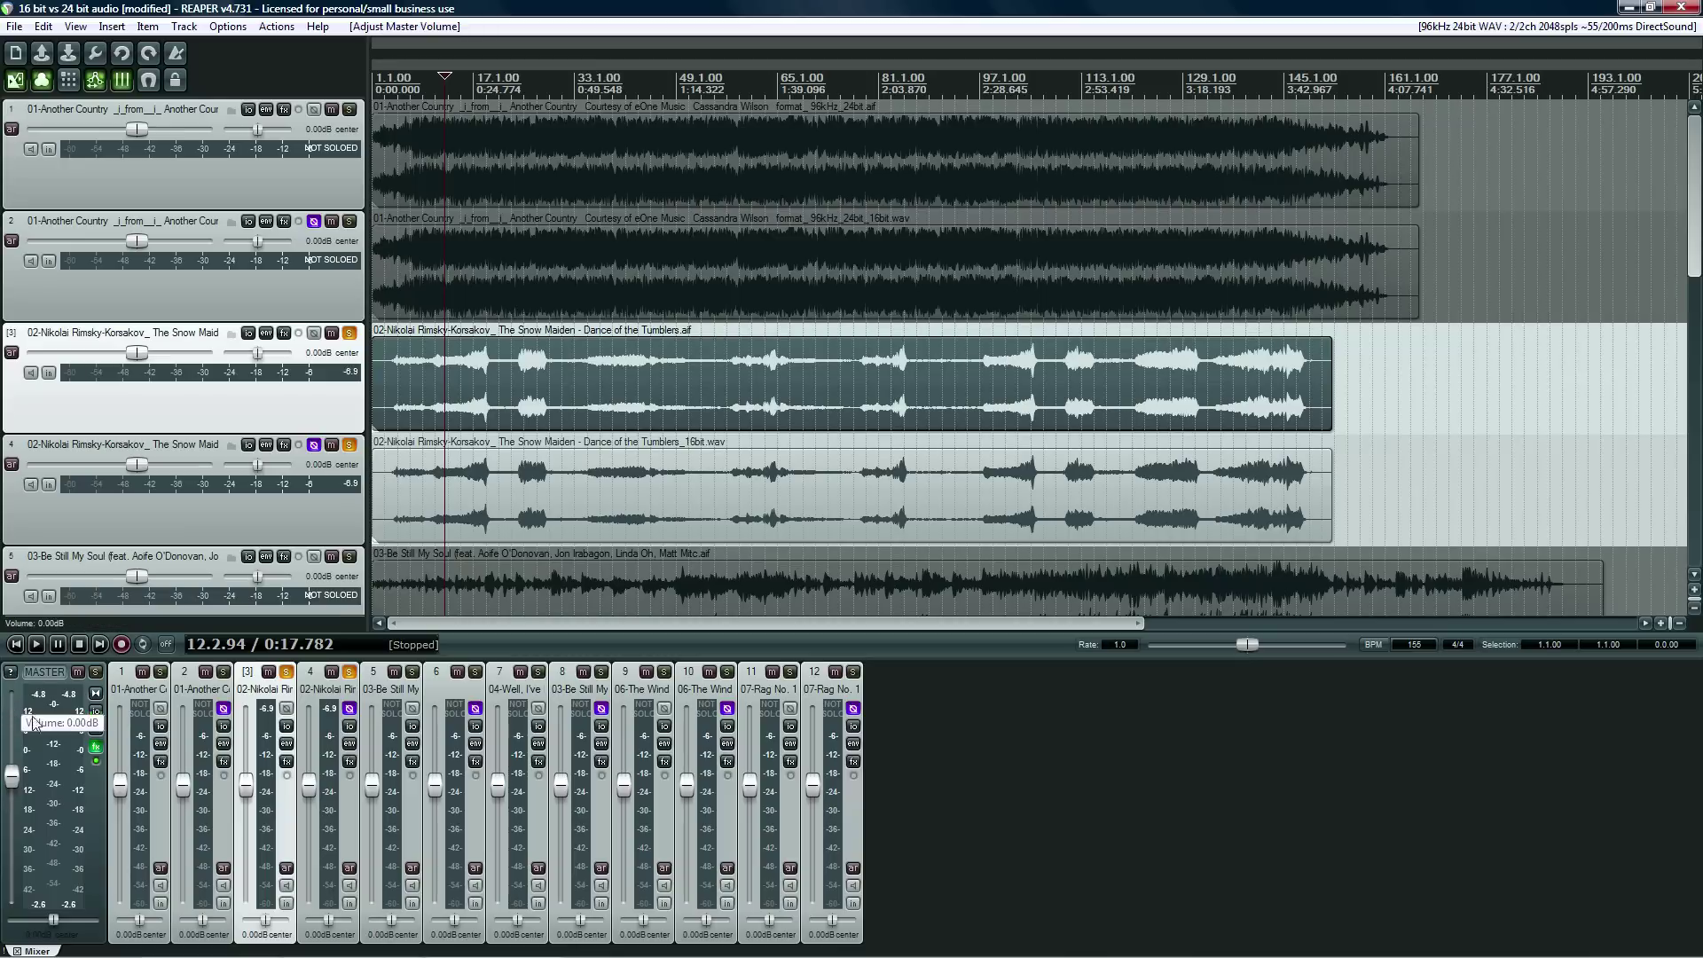
pyautogui.click(96, 760)
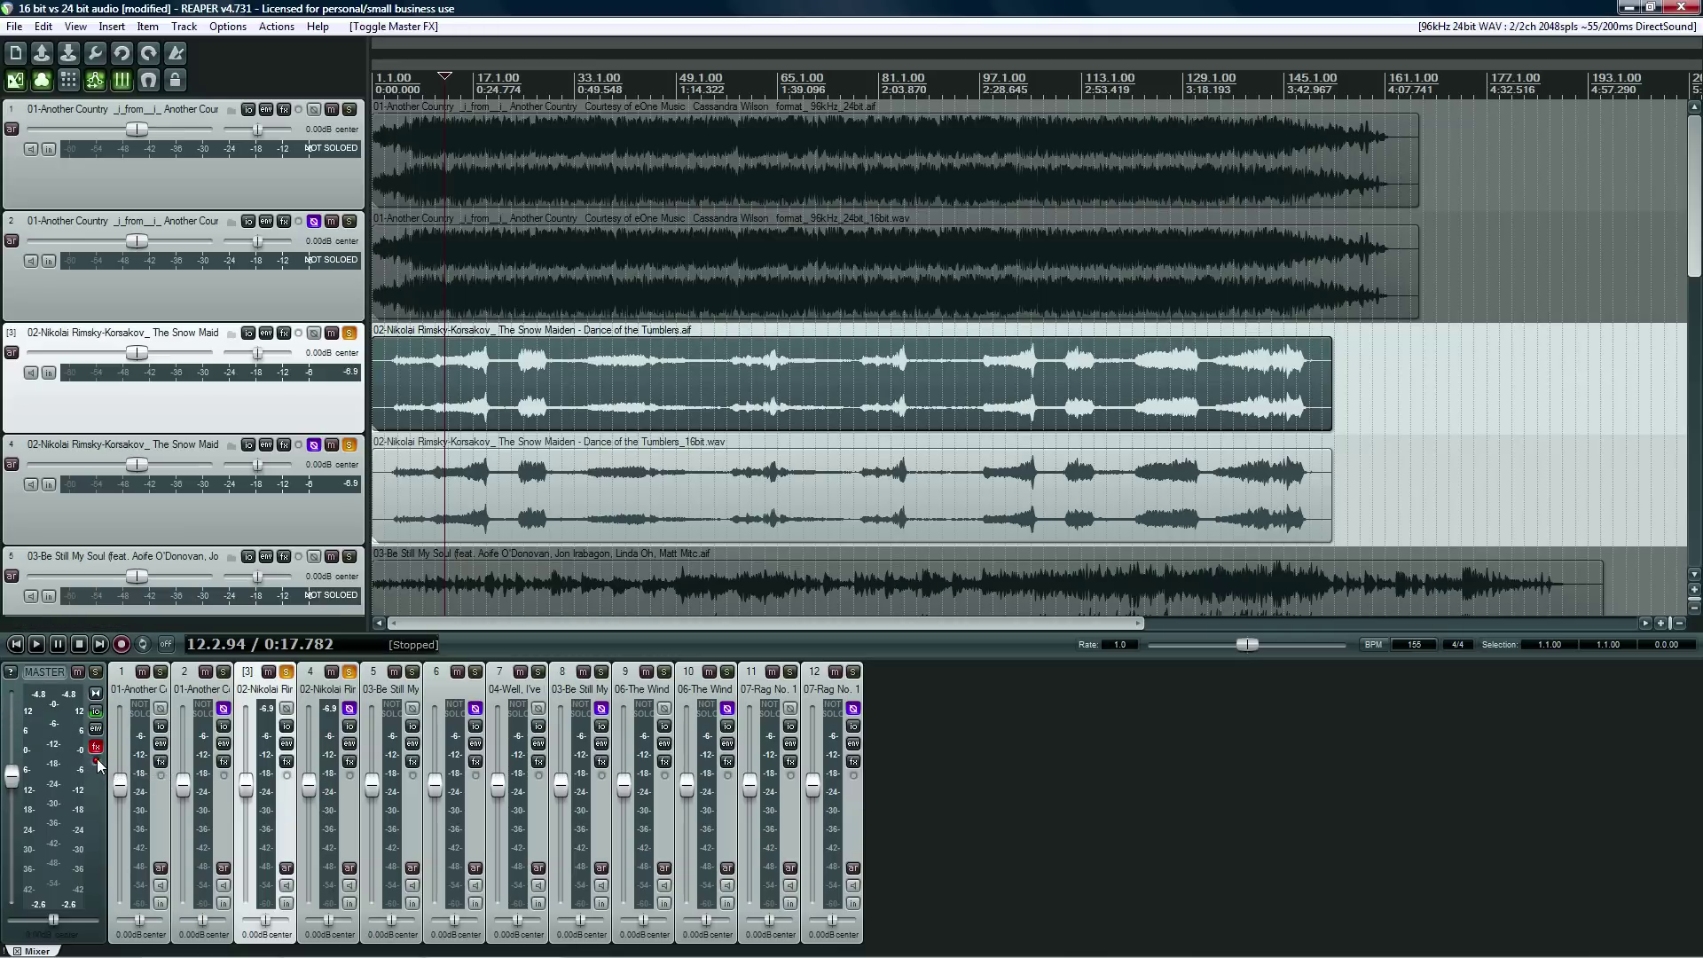
pyautogui.click(96, 746)
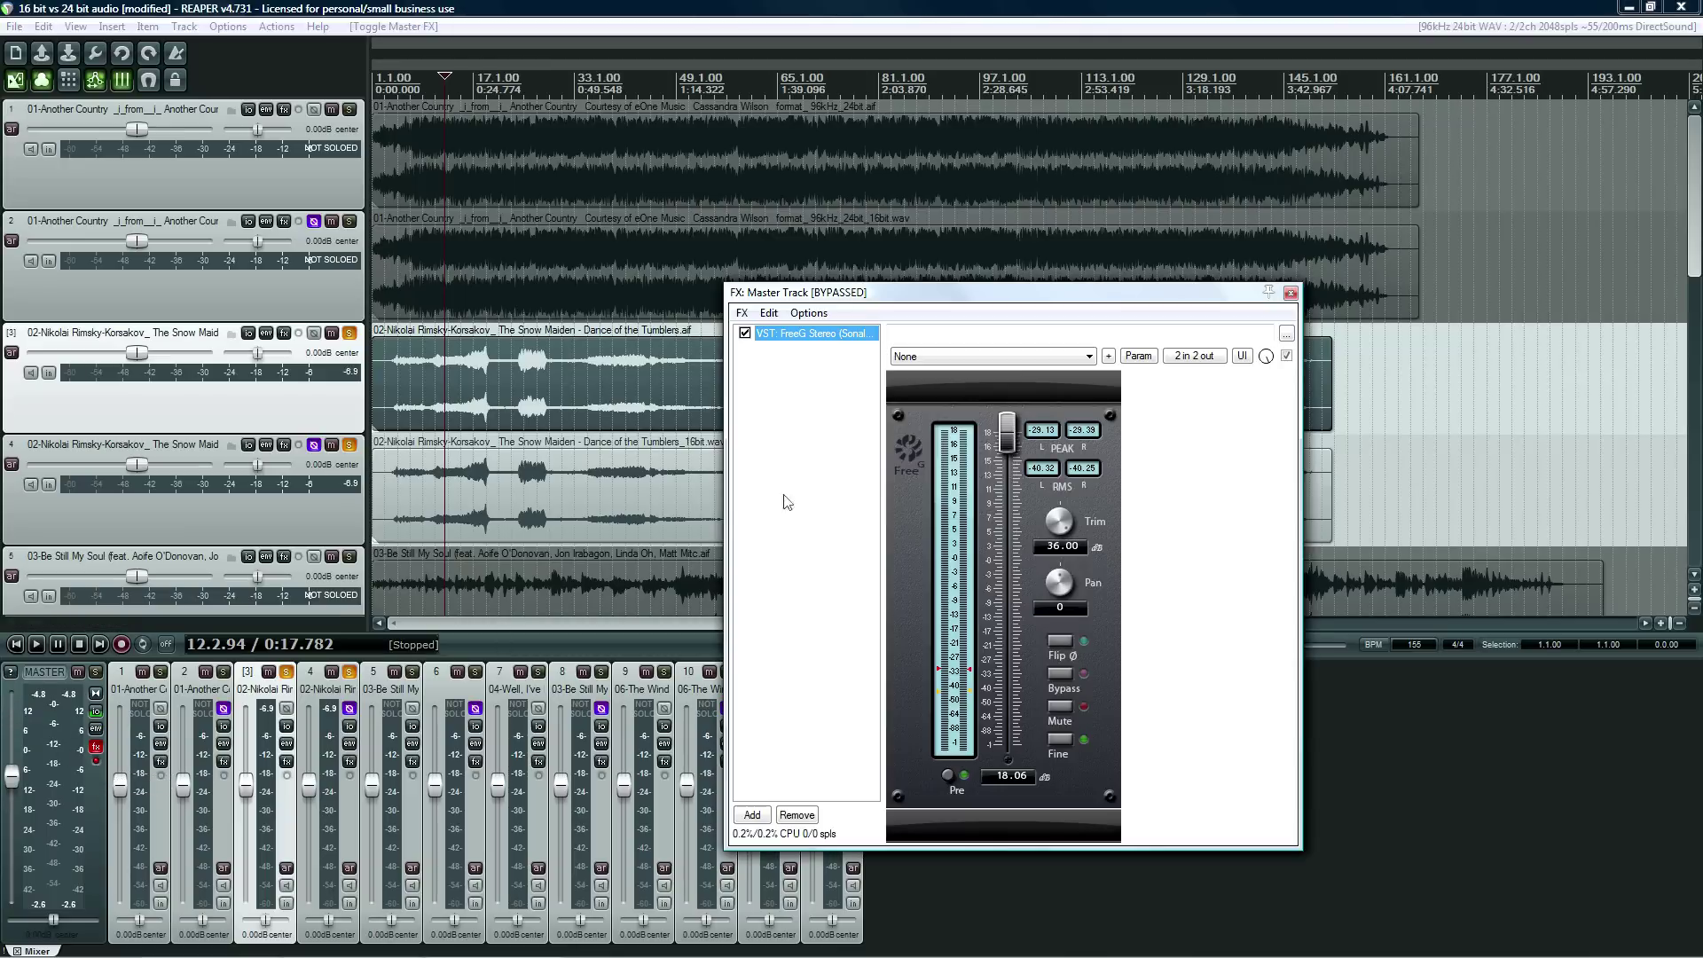
pyautogui.click(1290, 295)
# Play the soloed 02-Nikolai Rimsky-Korsakov pair from about 0:18 and again from about 0:26, watching the master level.
pyautogui.press('space')
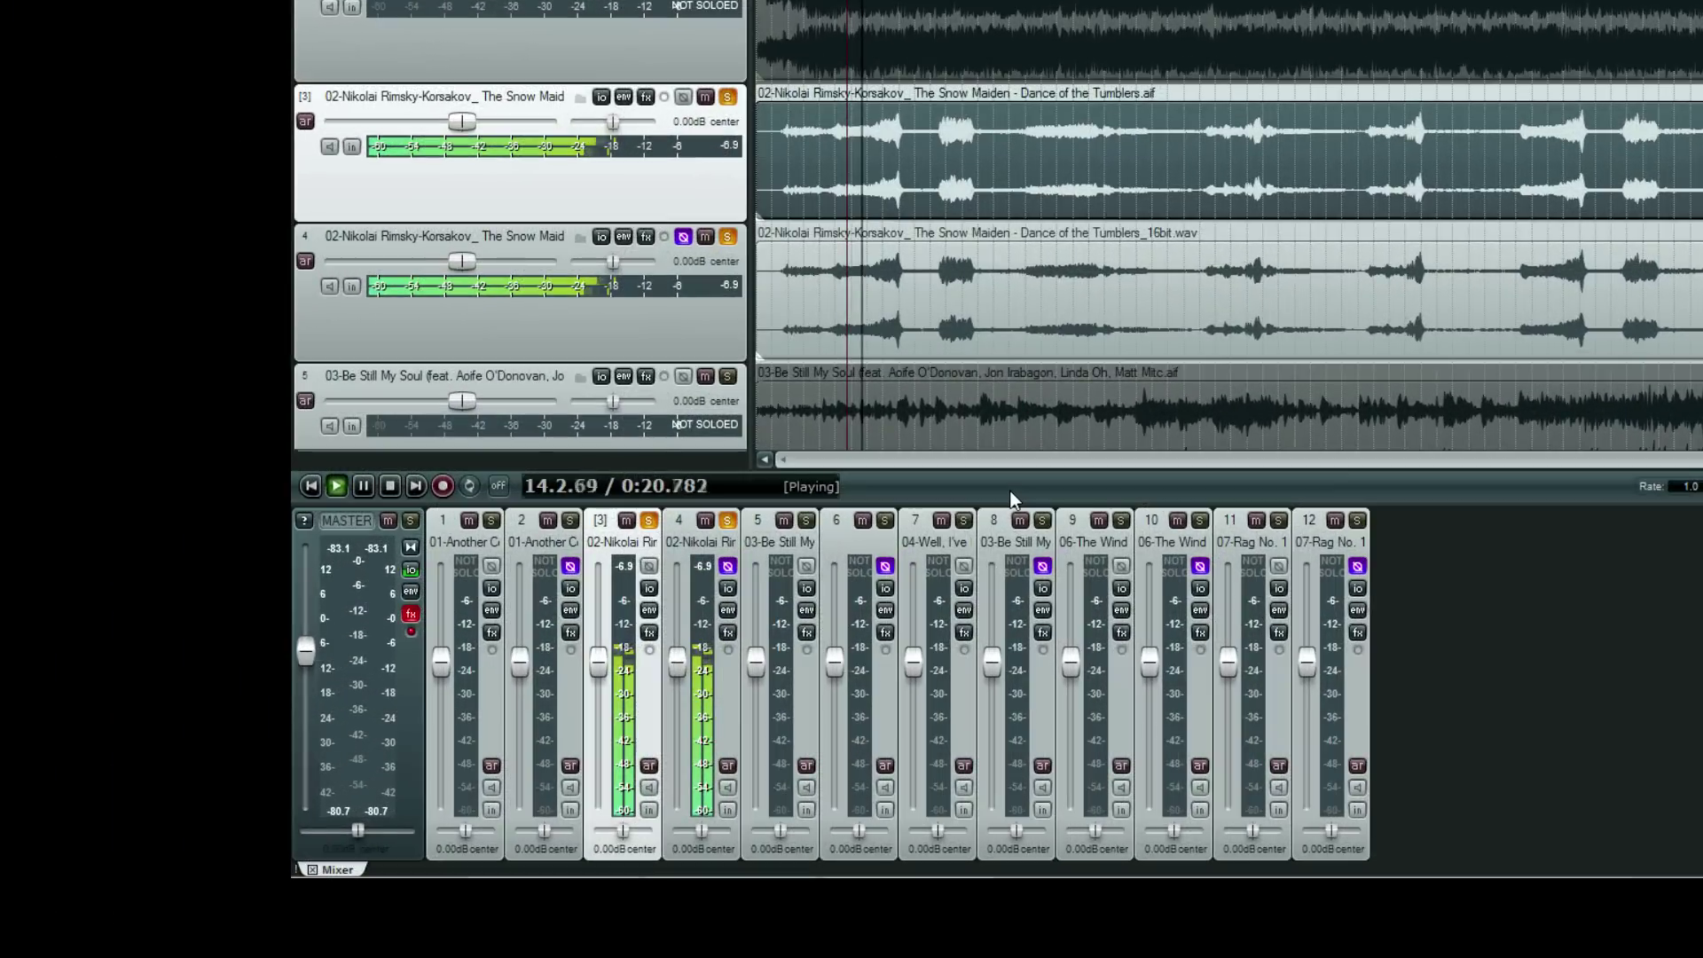
pyautogui.click(886, 289)
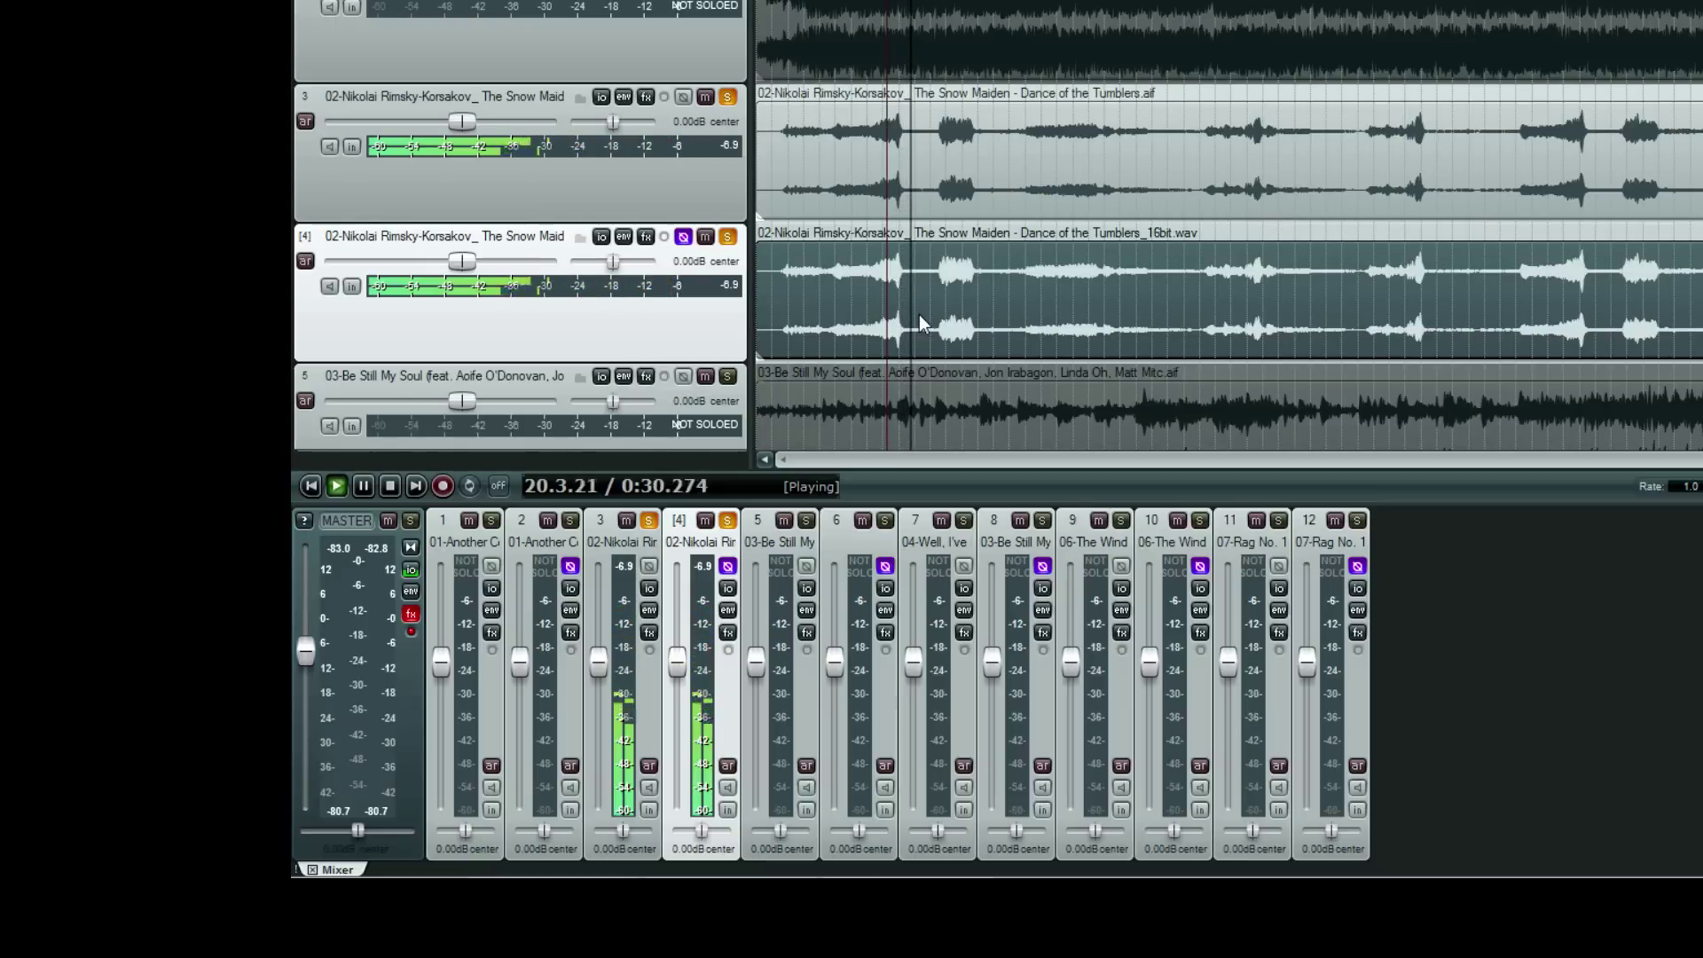
pyautogui.press('space')
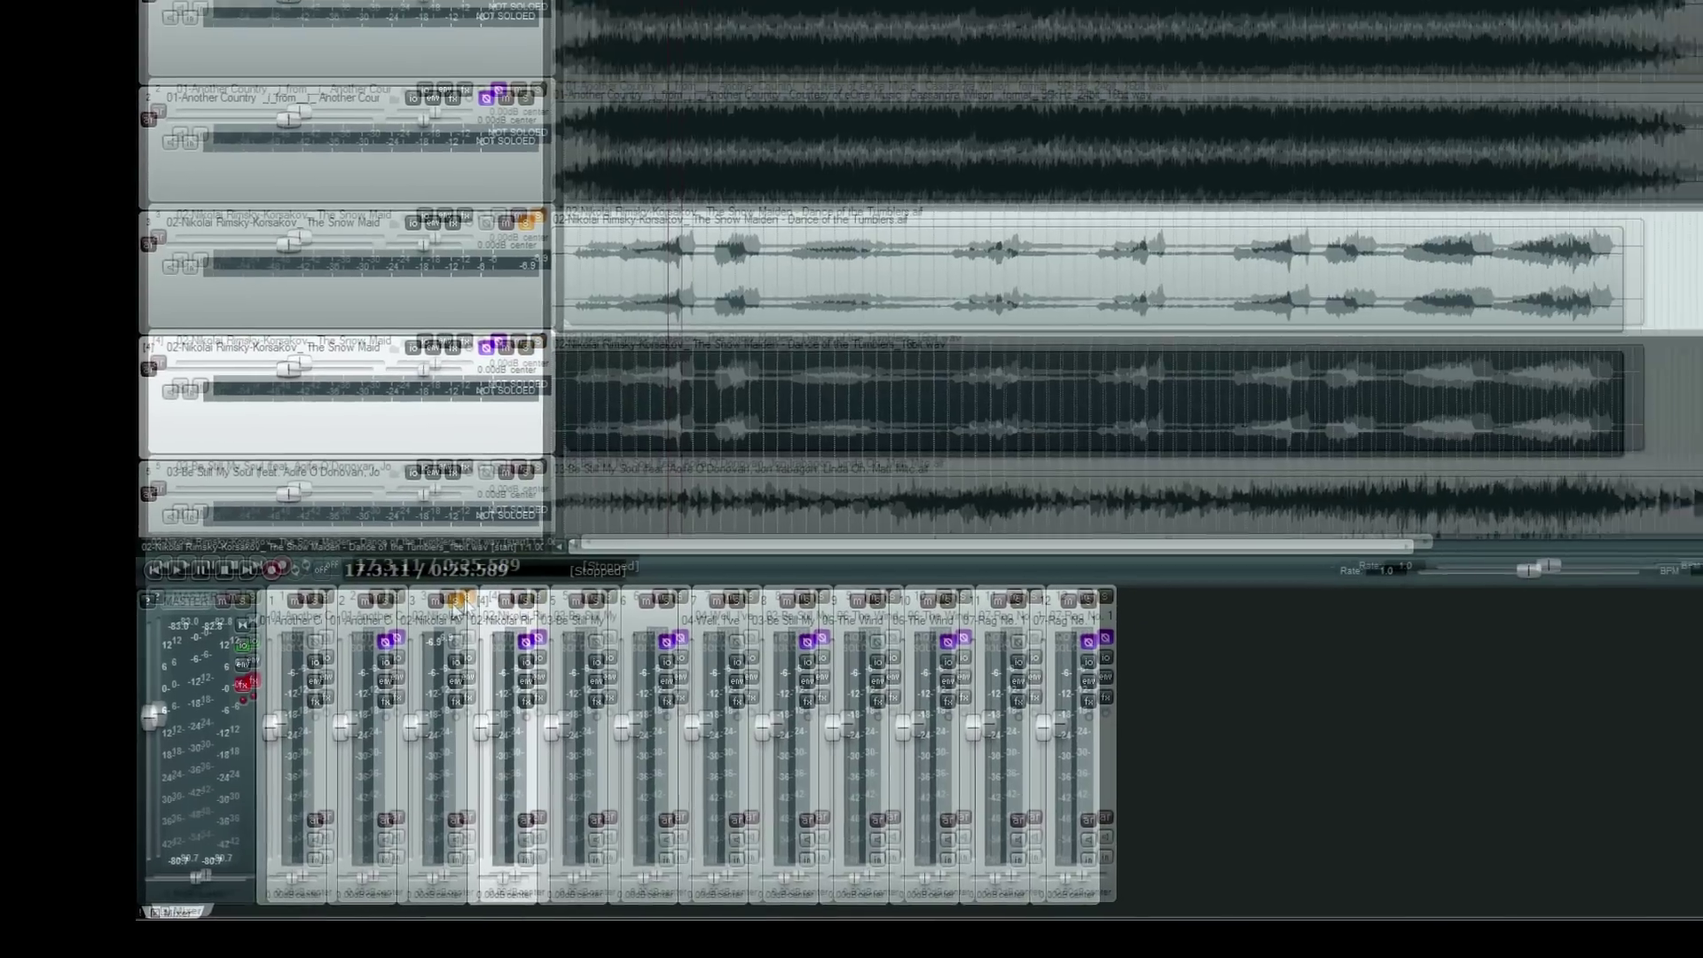
# Solo the 03-Be Still My Soul pair on tracks 5 and 6 instead and play it from about 0:26.
pyautogui.click(806, 523)
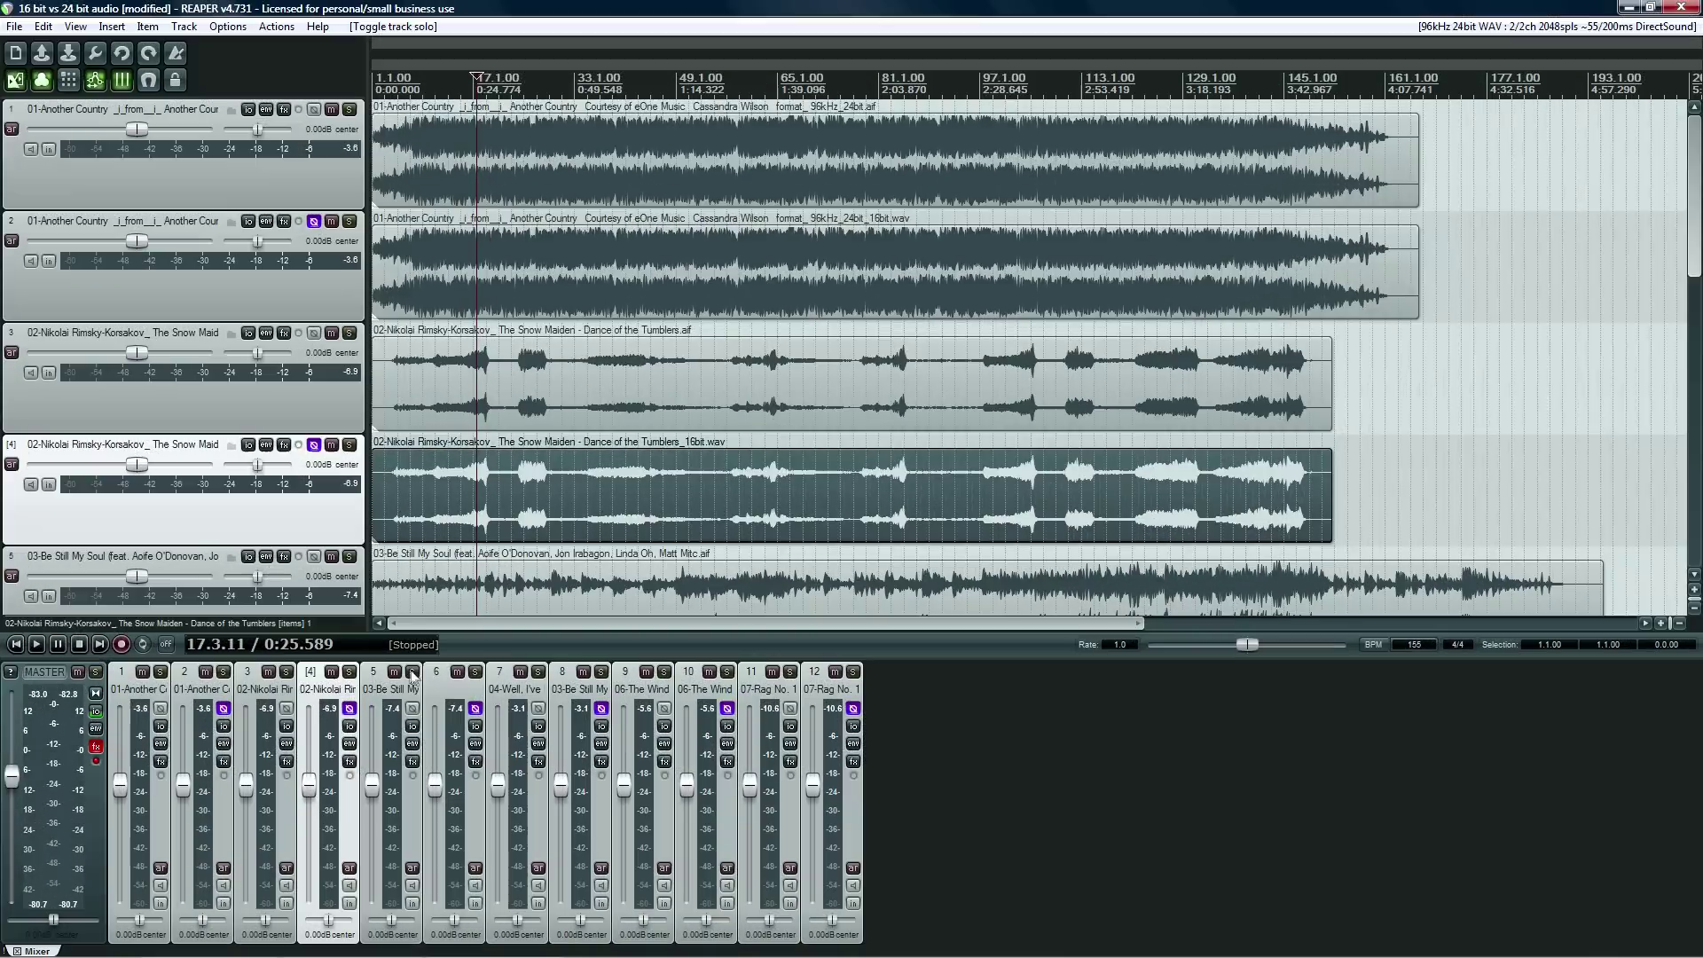
pyautogui.click(412, 672)
pyautogui.press('space')
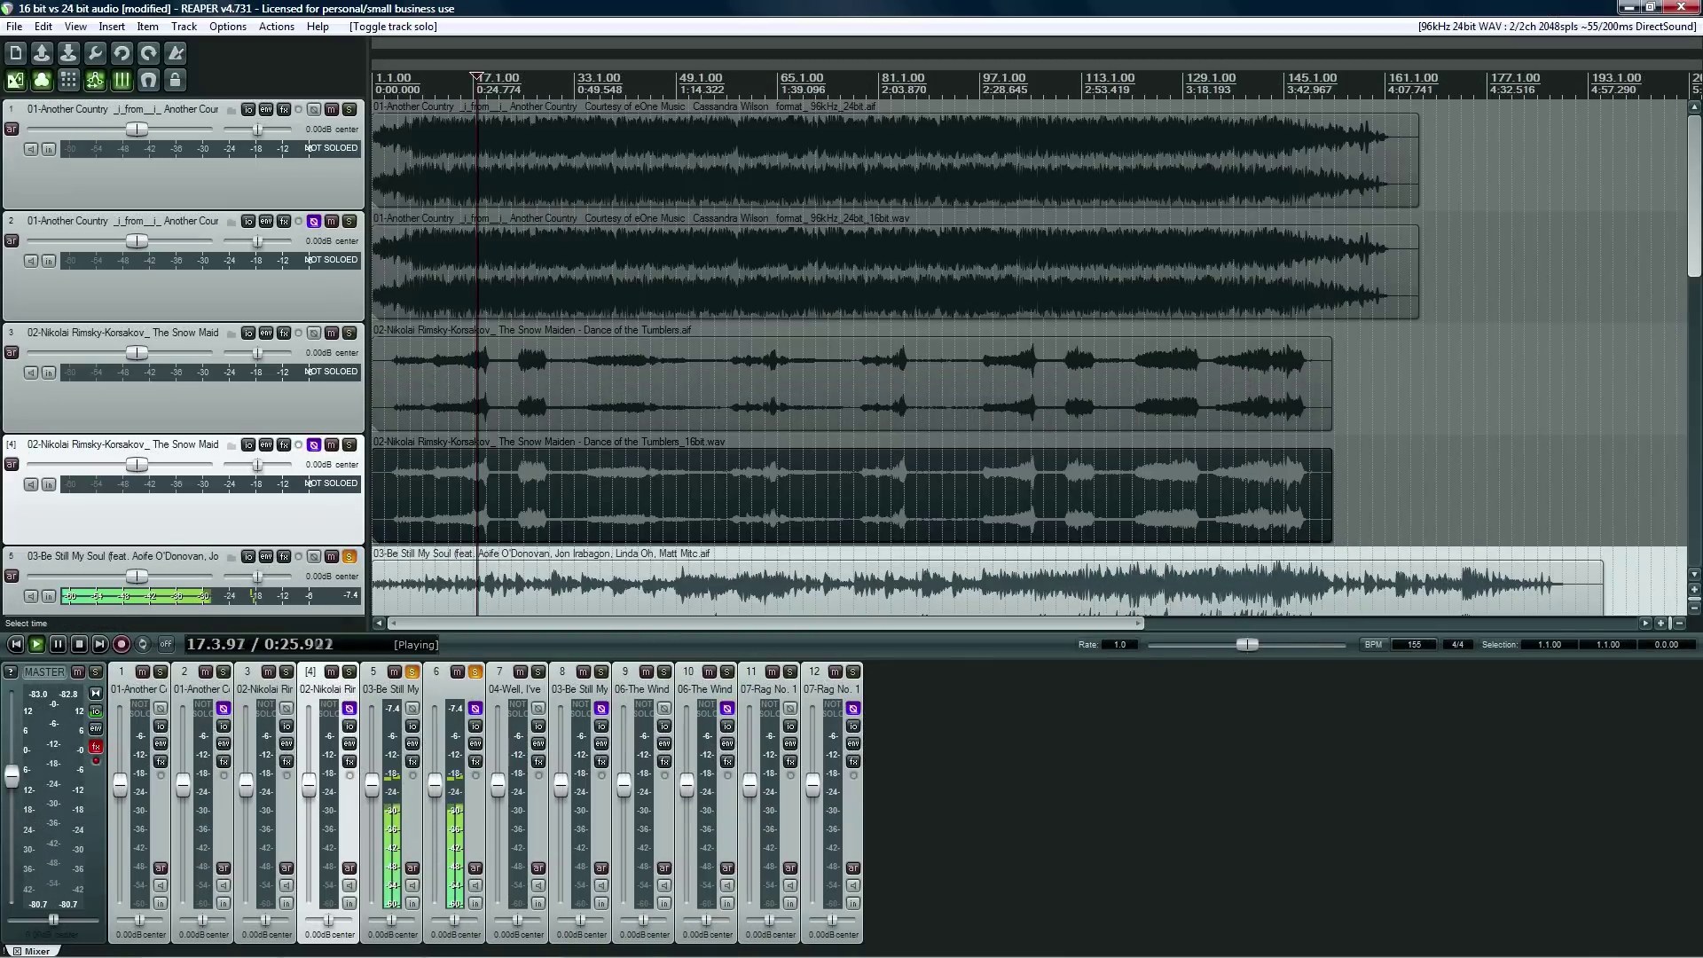
pyautogui.scroll(-4, 1693, 337)
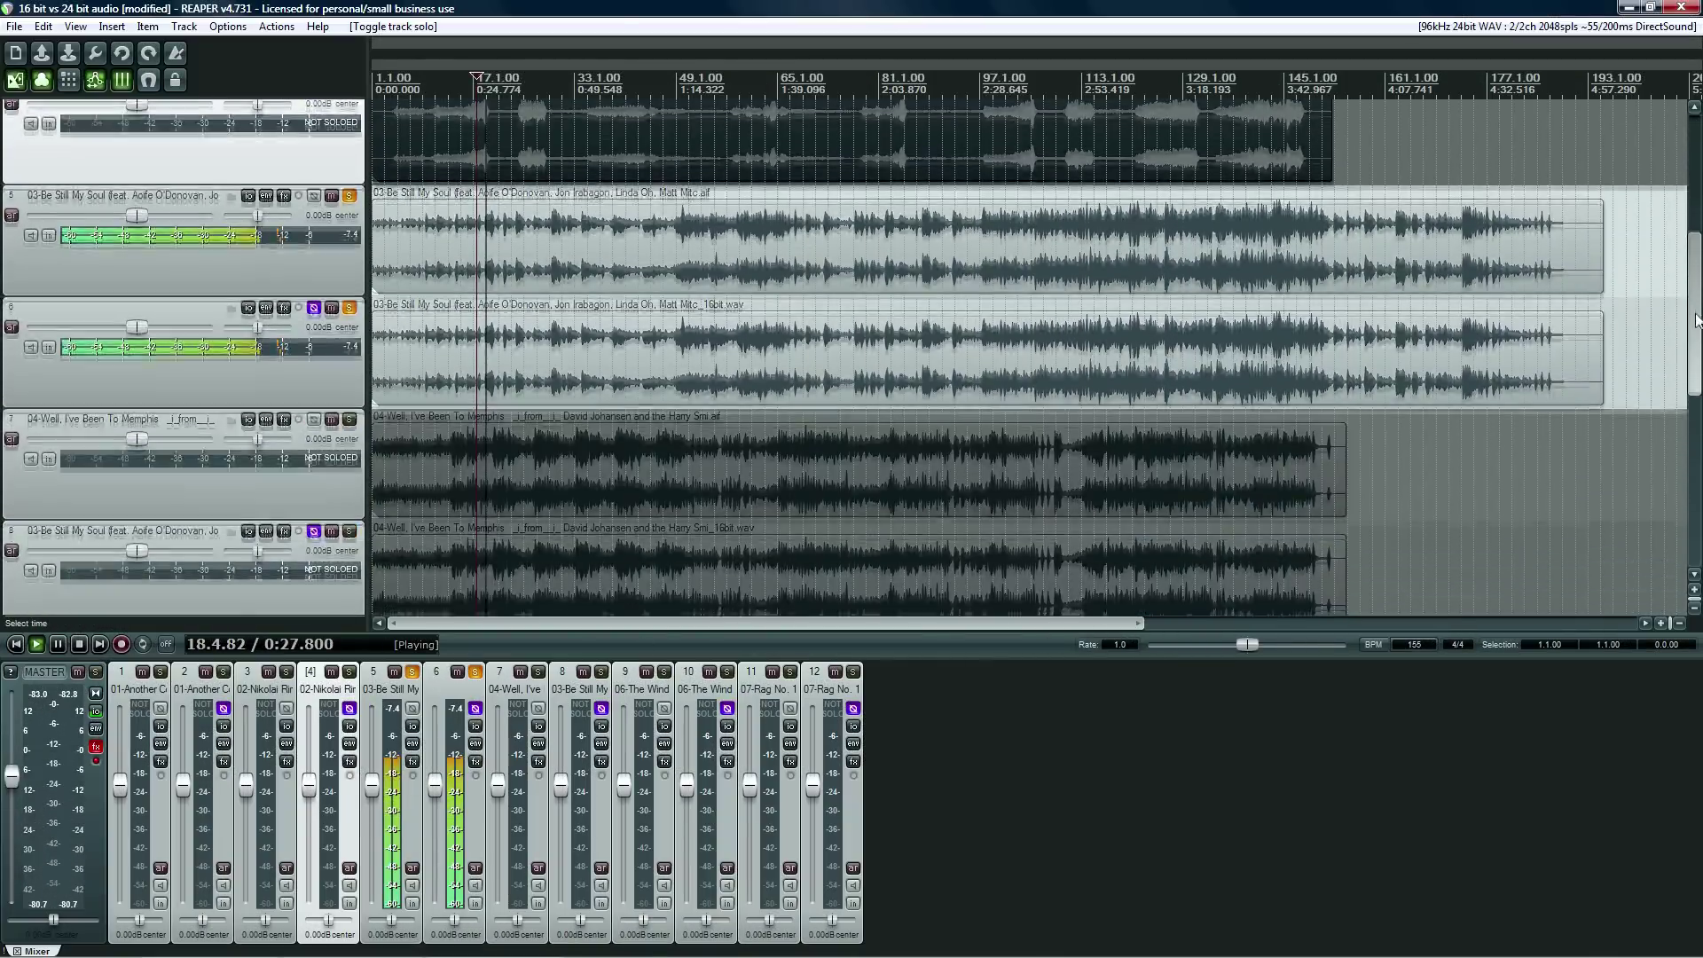
pyautogui.scroll(-1, 1693, 317)
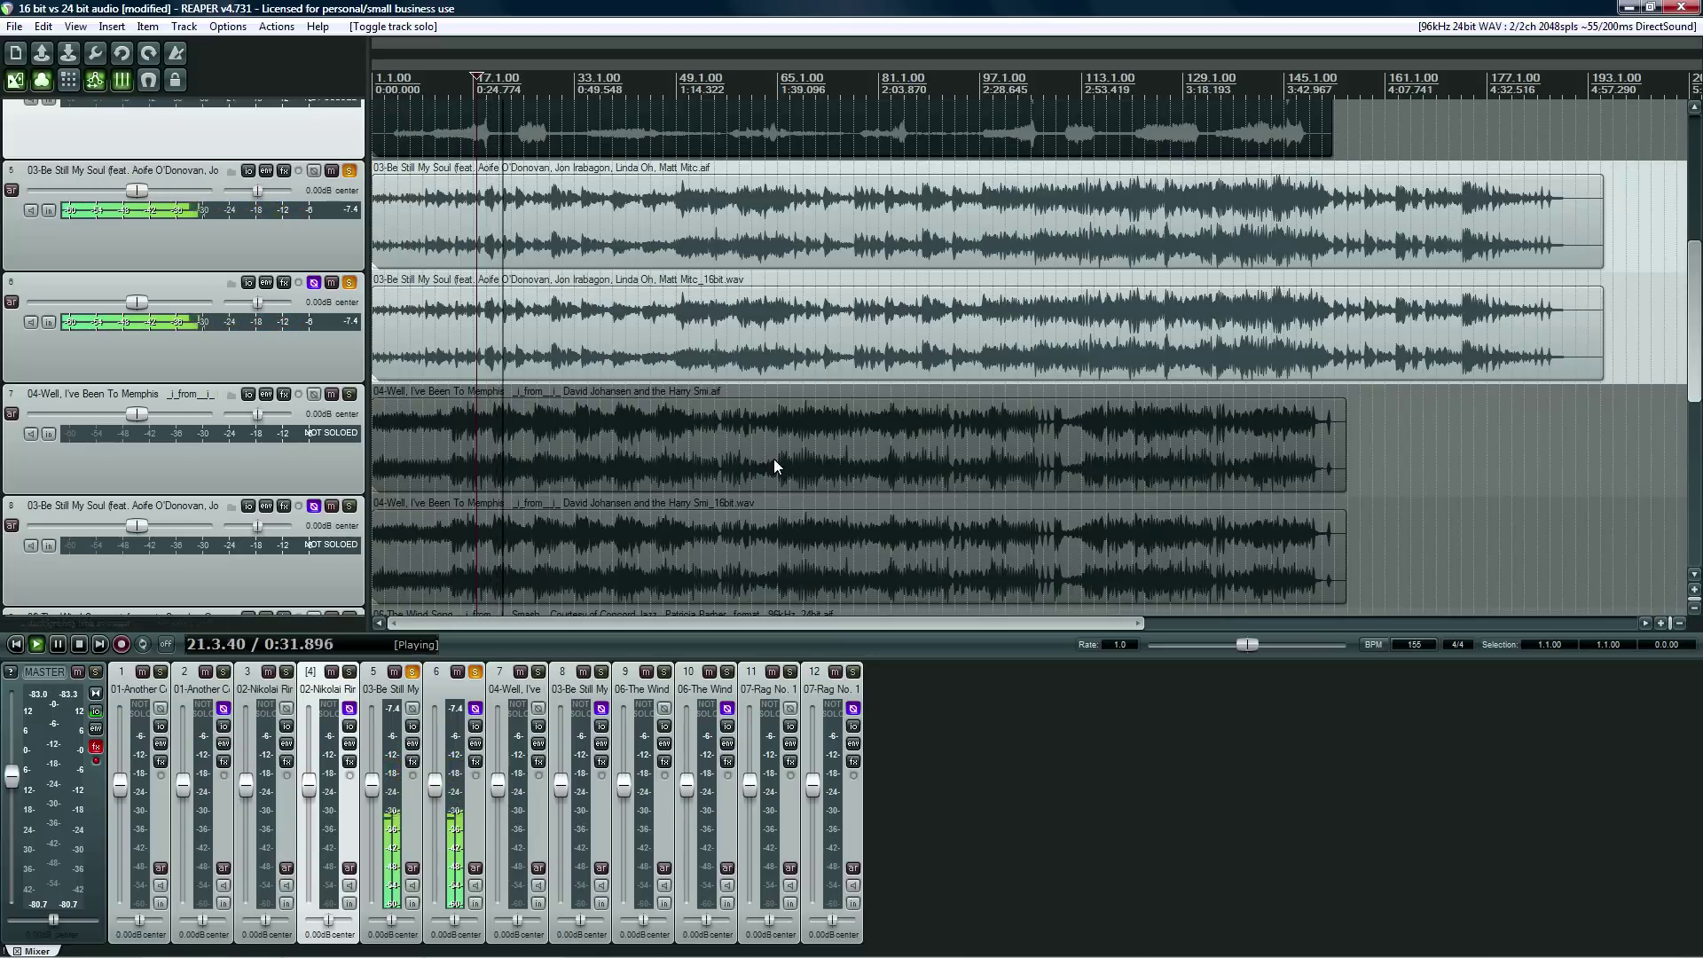
pyautogui.press('space')
# Unsolo tracks 5 and 6 and solo the 04-Well, I've Been To Memphis pair on tracks 7 and 8.
pyautogui.click(348, 282)
pyautogui.click(349, 171)
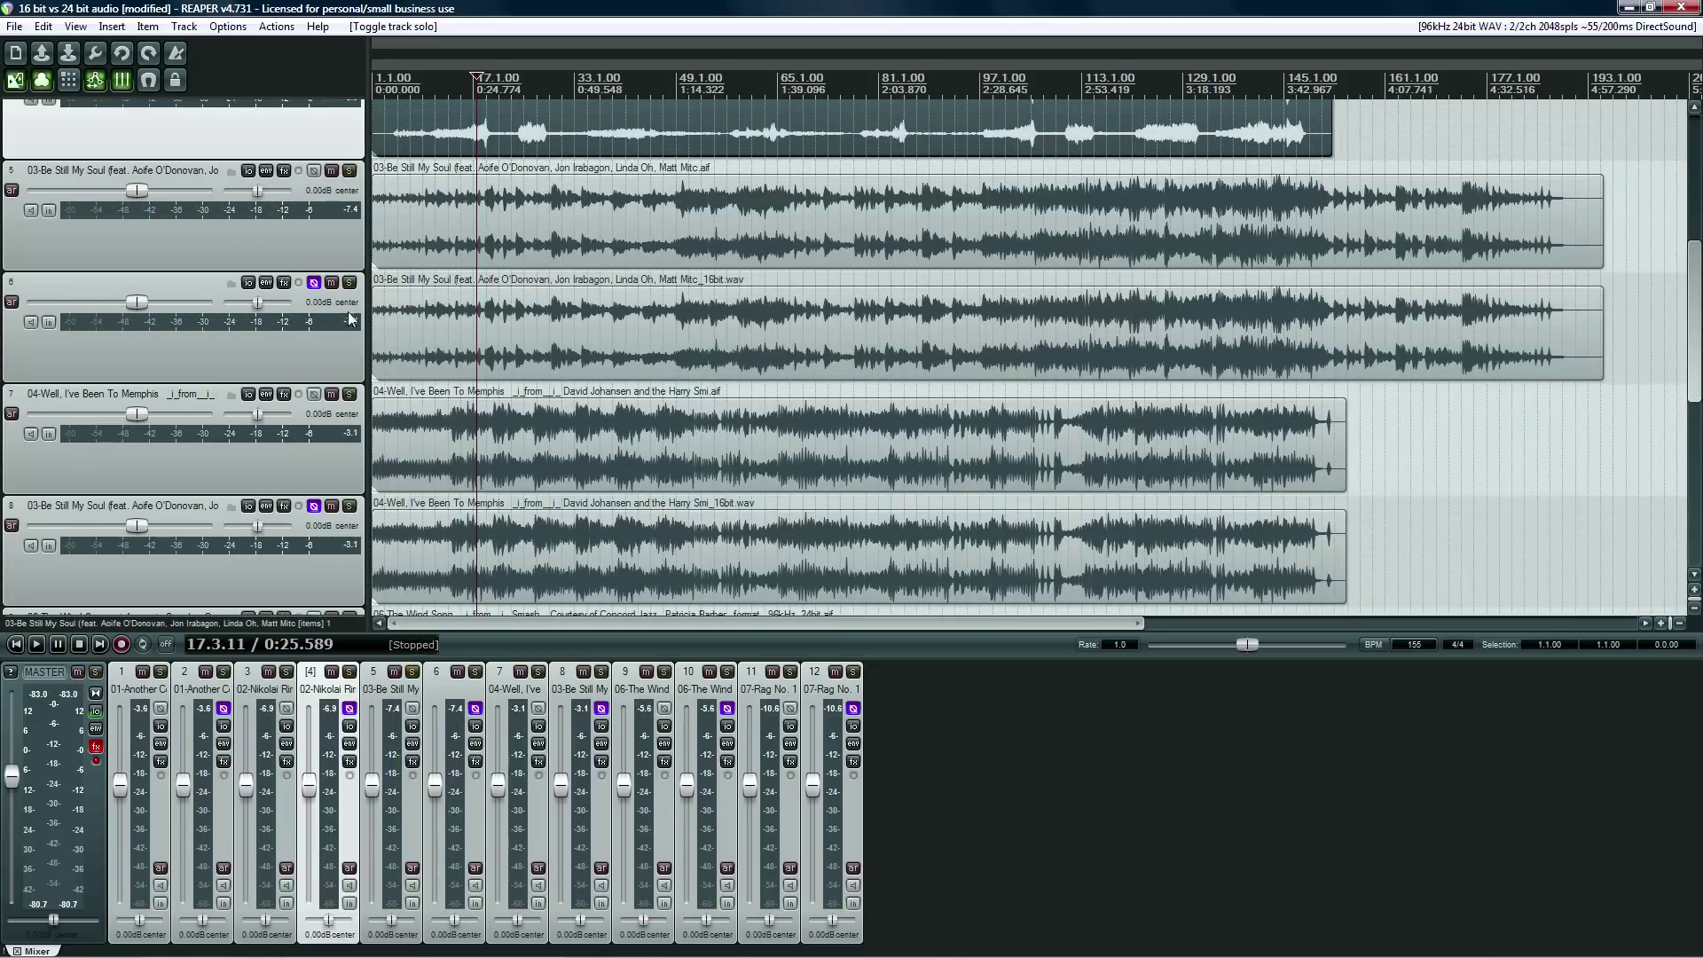
pyautogui.click(348, 394)
pyautogui.click(349, 506)
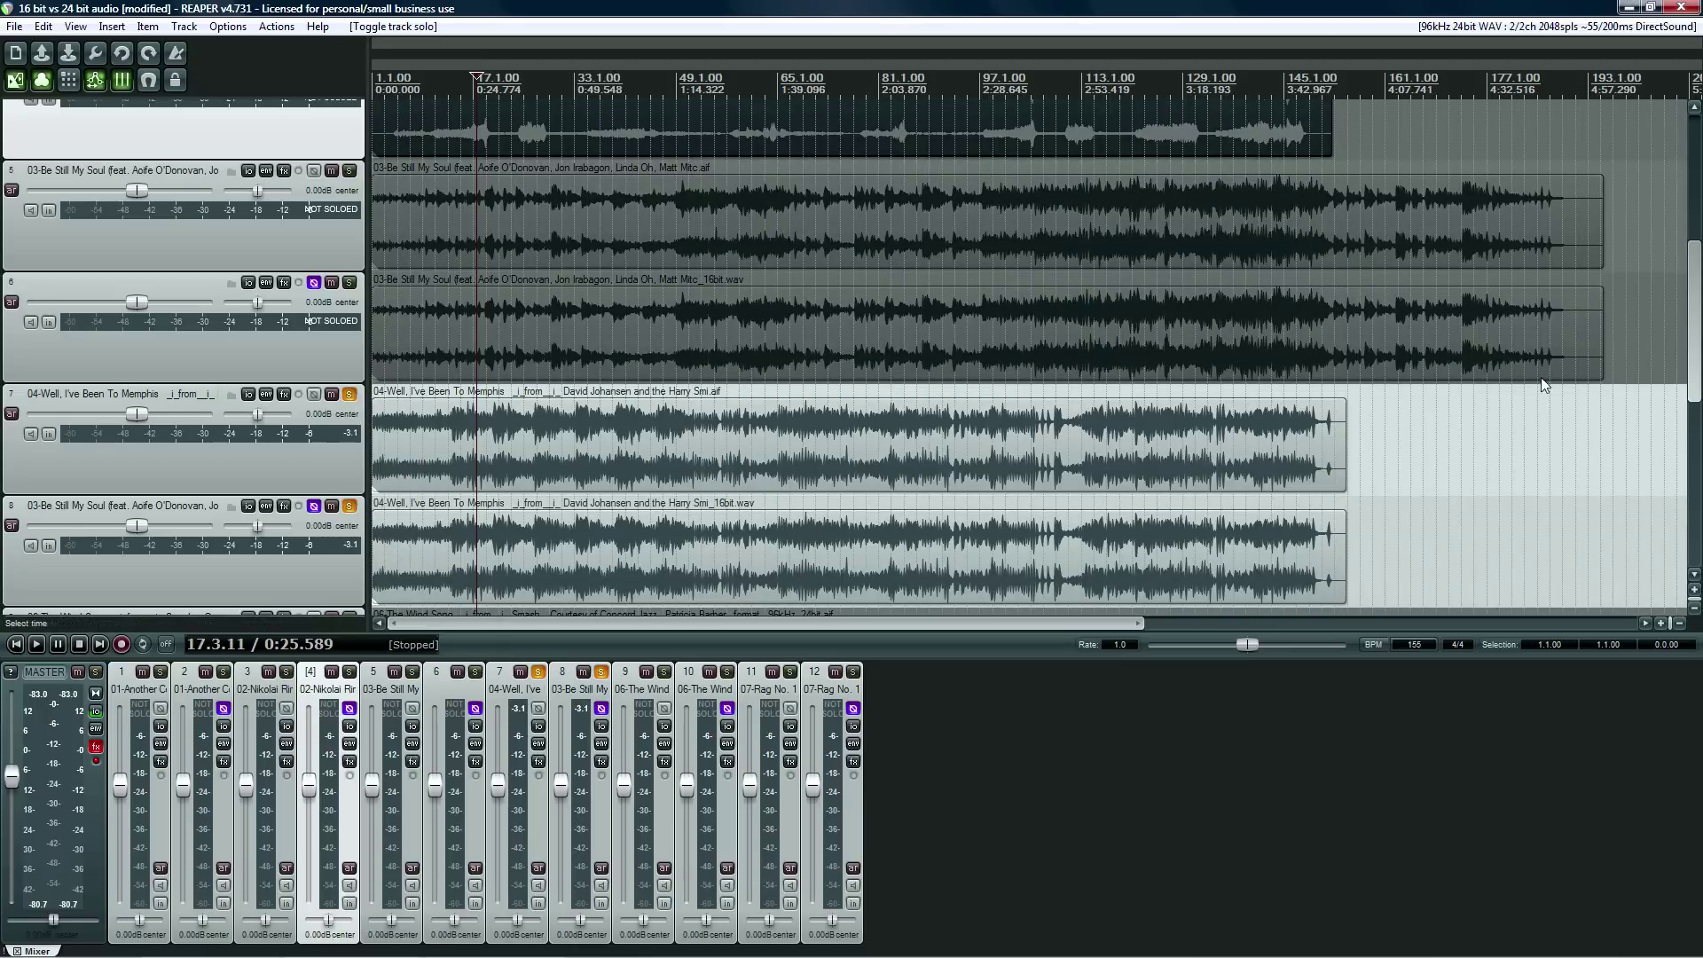
# Compare the 24-bit and 16-bit clips of 04-Well, I've Been To Memphis at several positions up to about 1:05.
pyautogui.moveTo(1694, 366); pyautogui.dragTo(1699, 438)
pyautogui.click(487, 251)
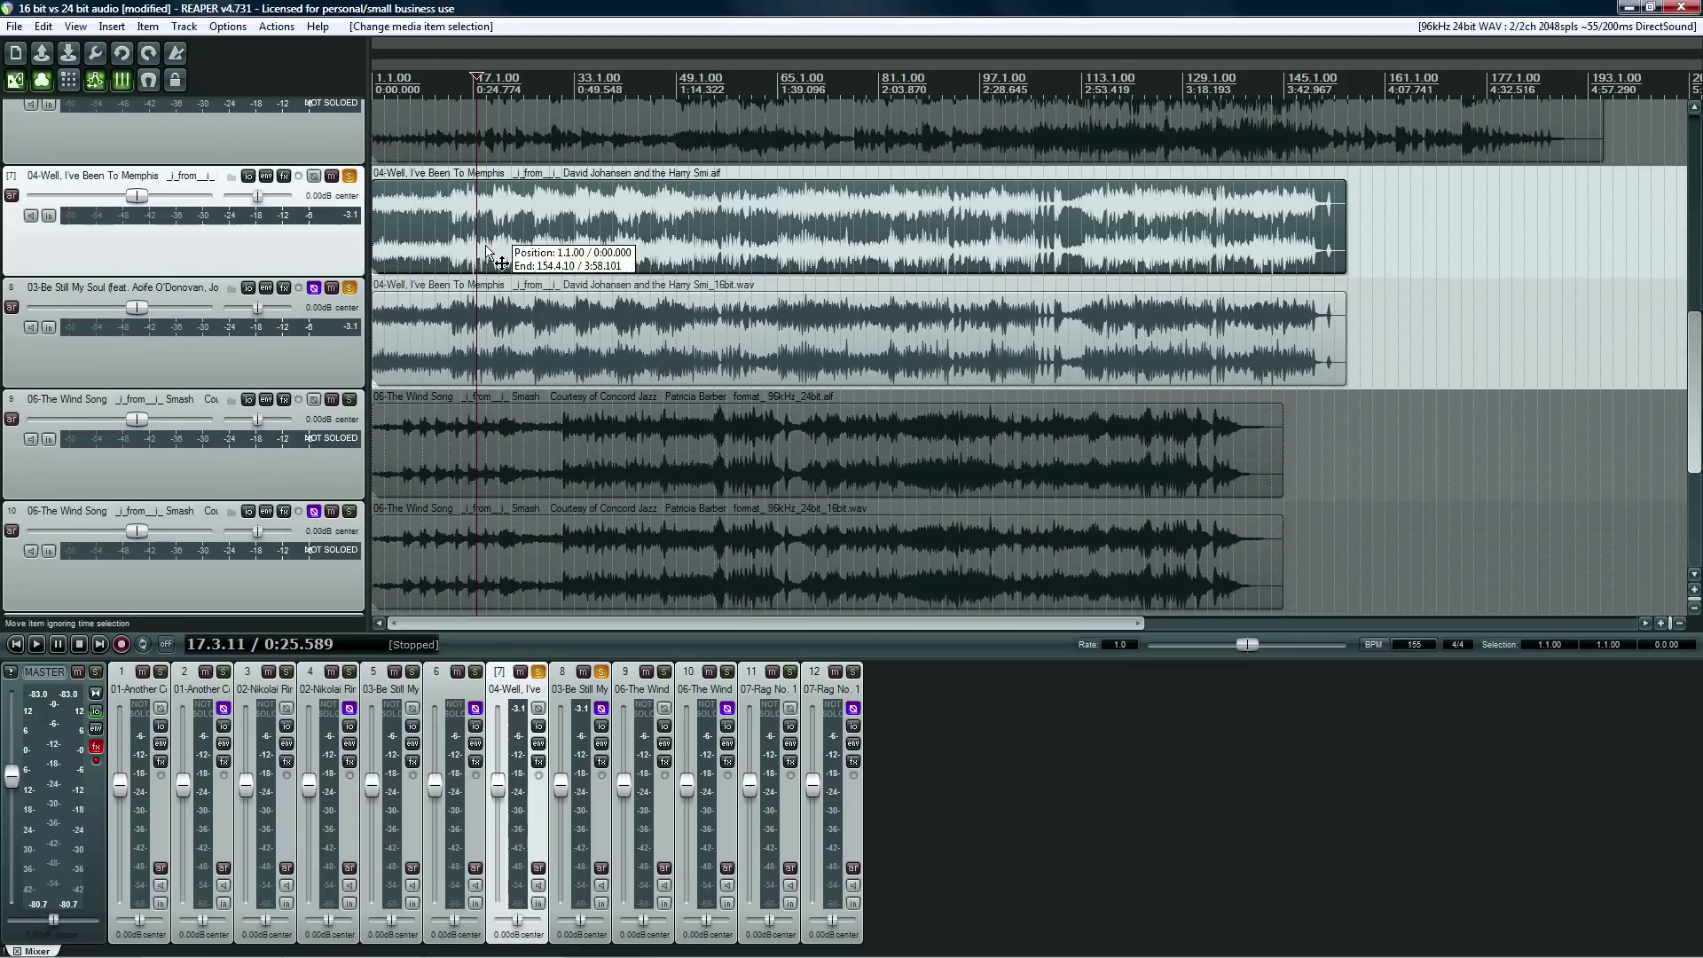
pyautogui.click(489, 329)
pyautogui.click(485, 250)
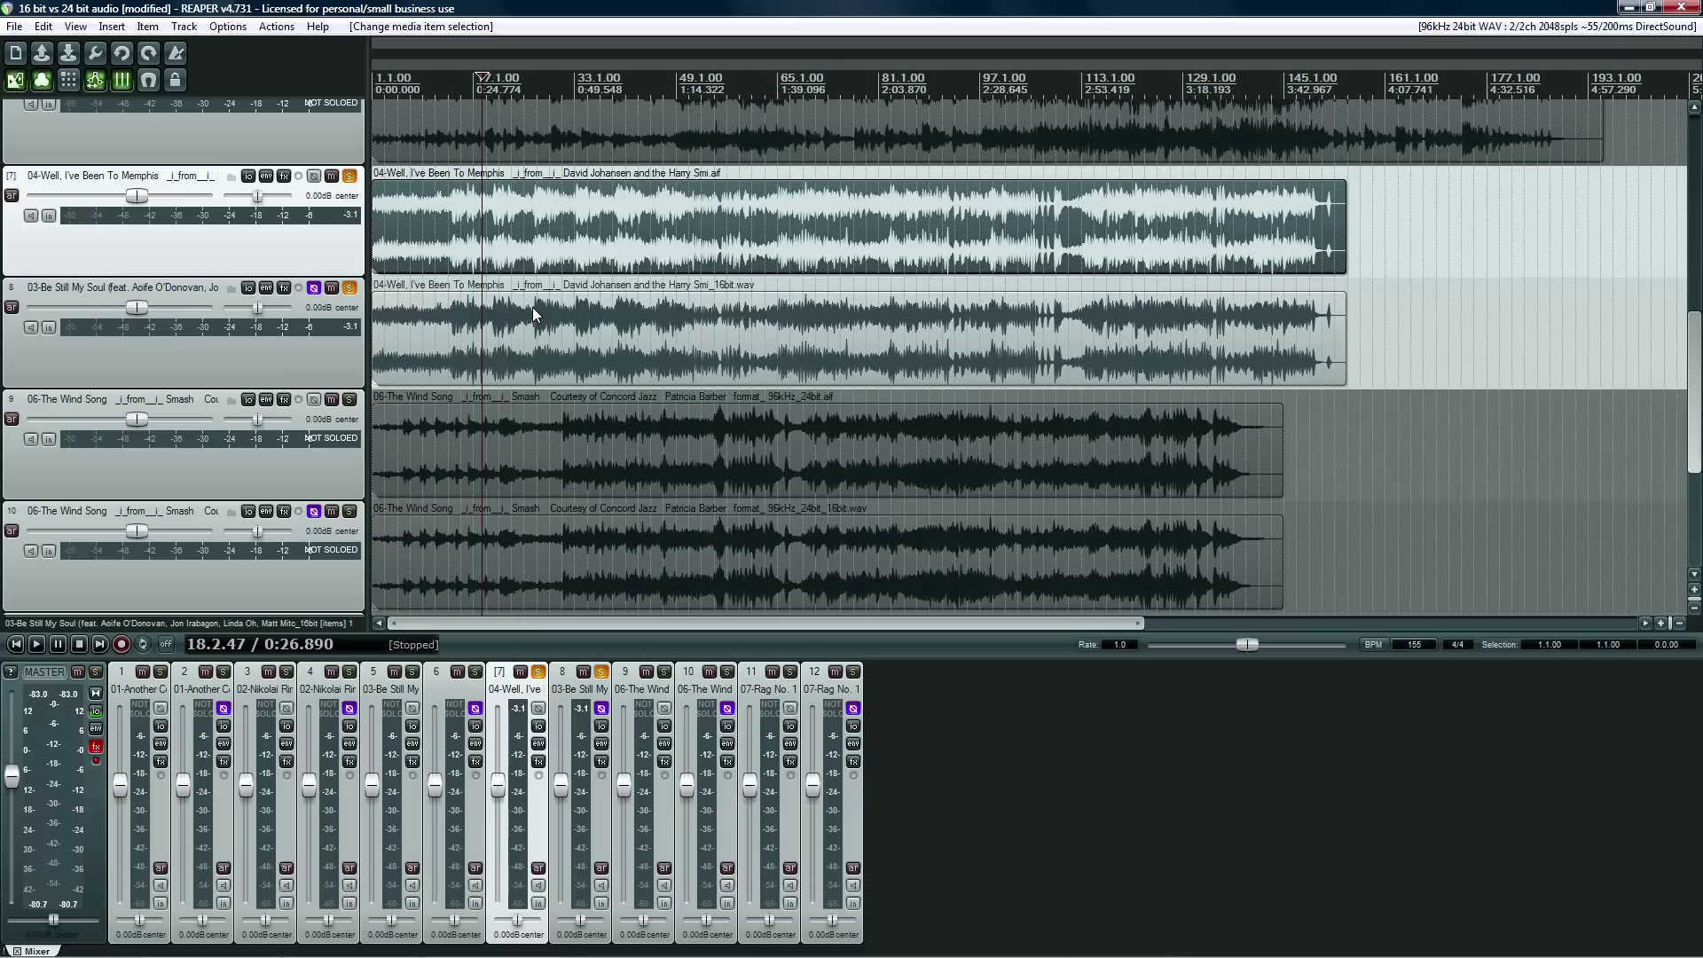
pyautogui.click(543, 330)
pyautogui.click(556, 255)
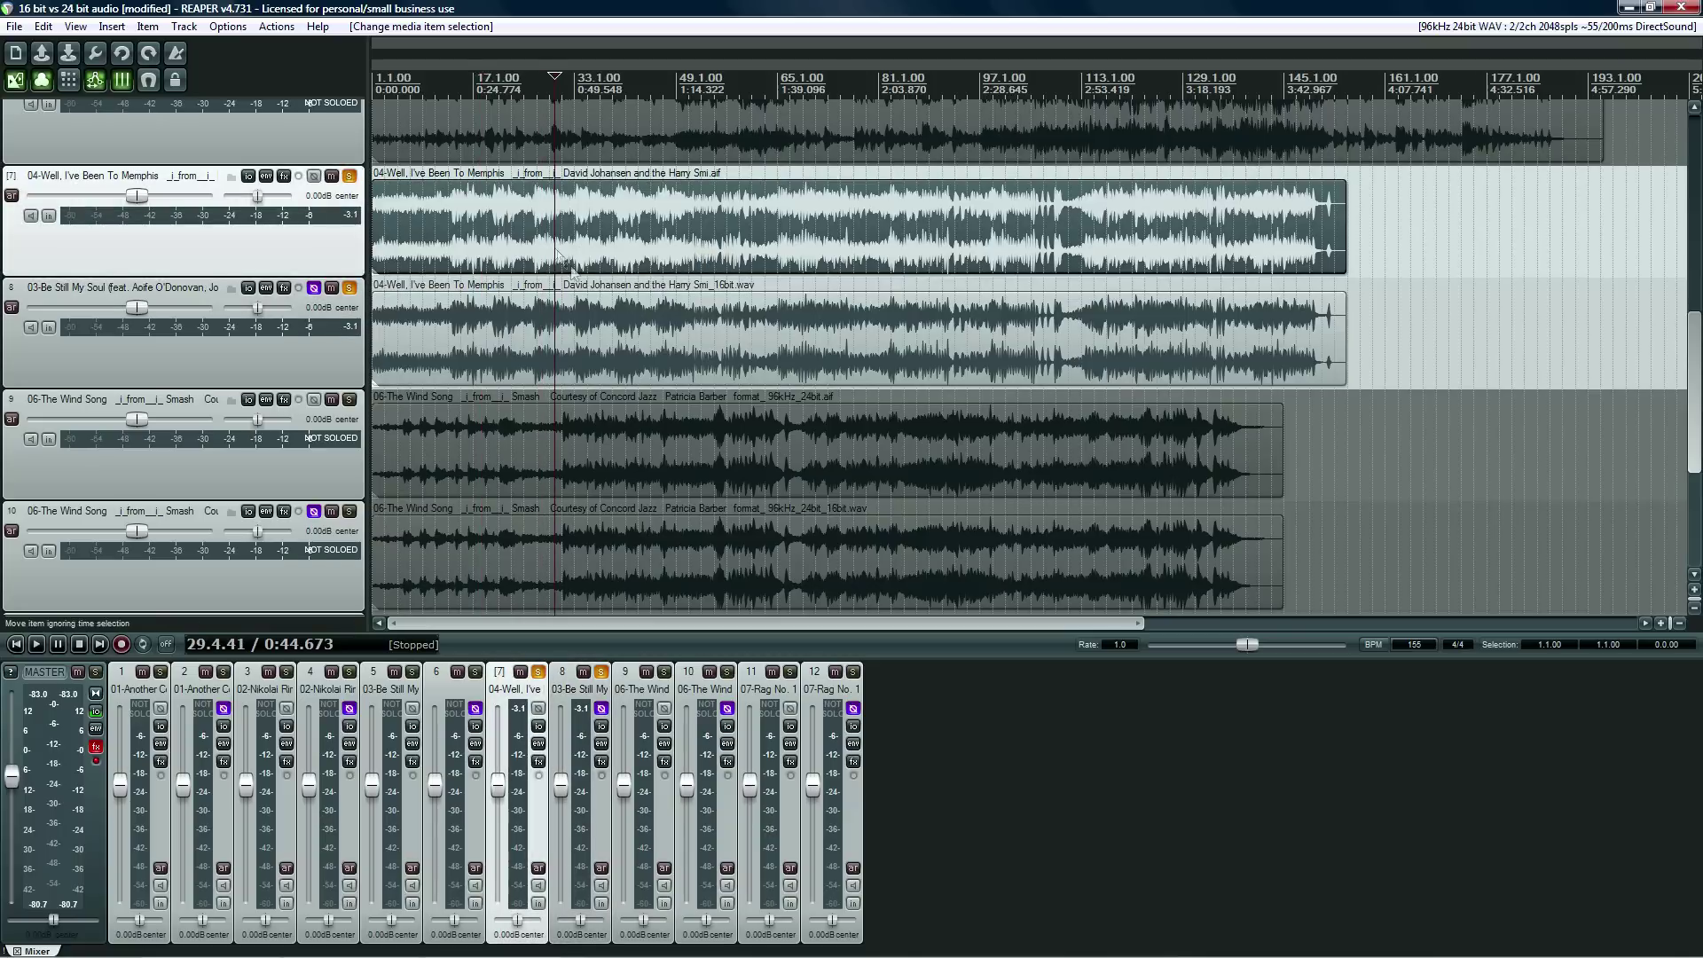
pyautogui.click(588, 327)
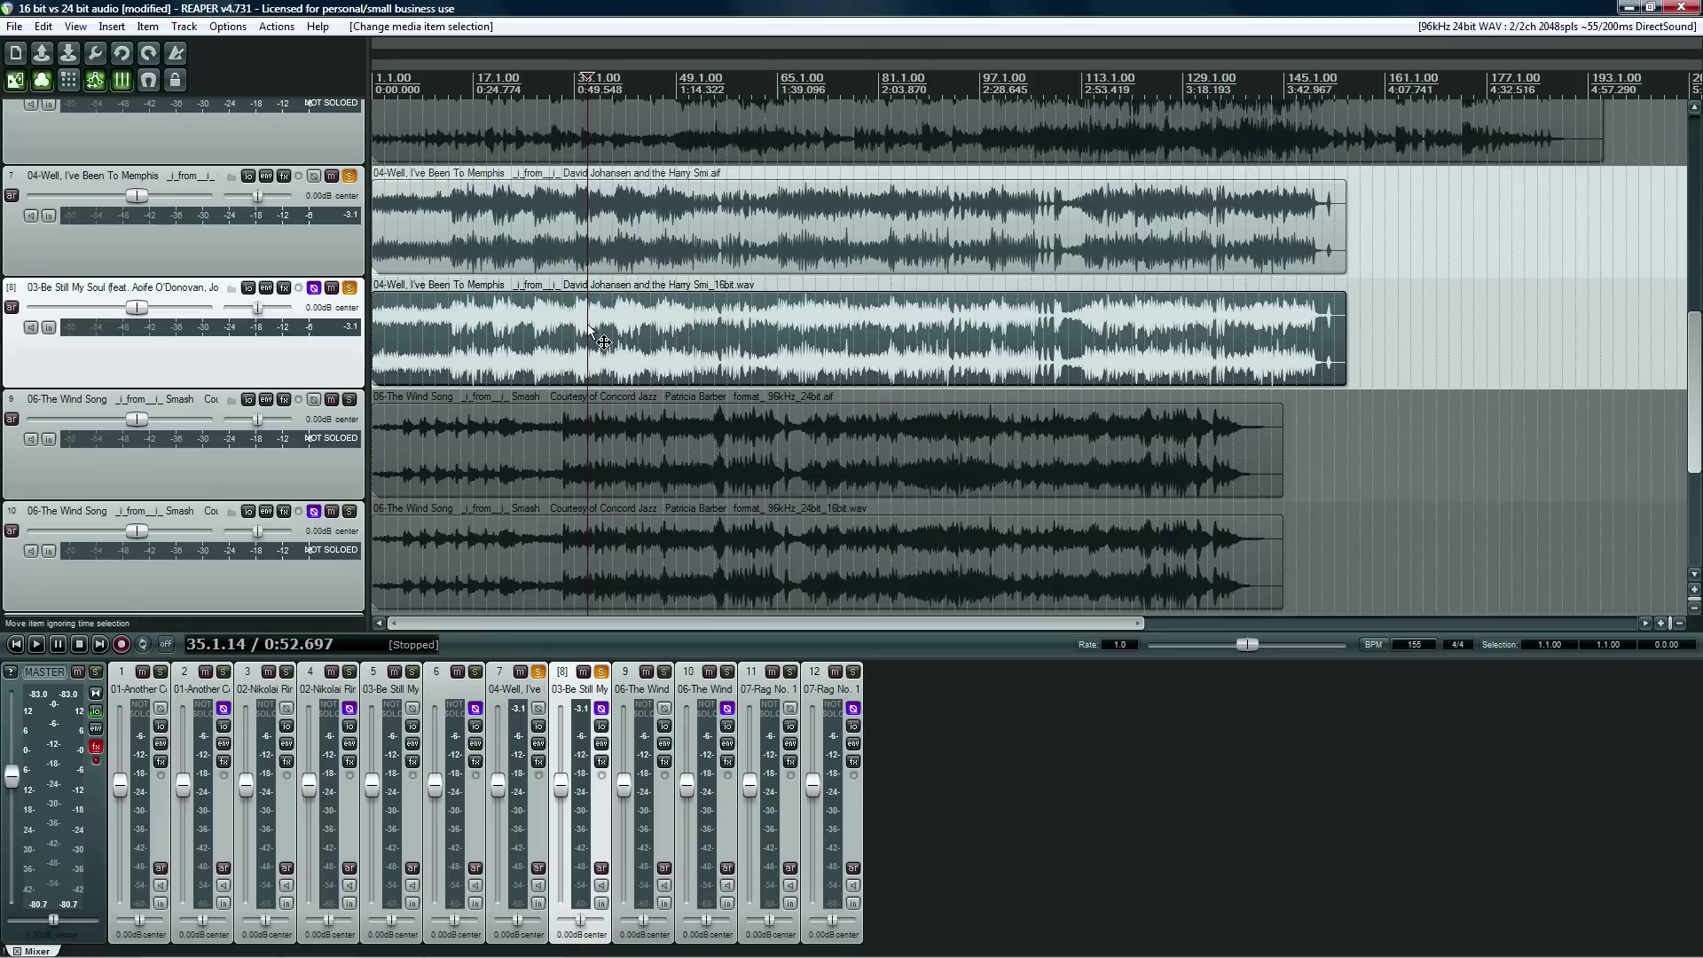
pyautogui.click(640, 315)
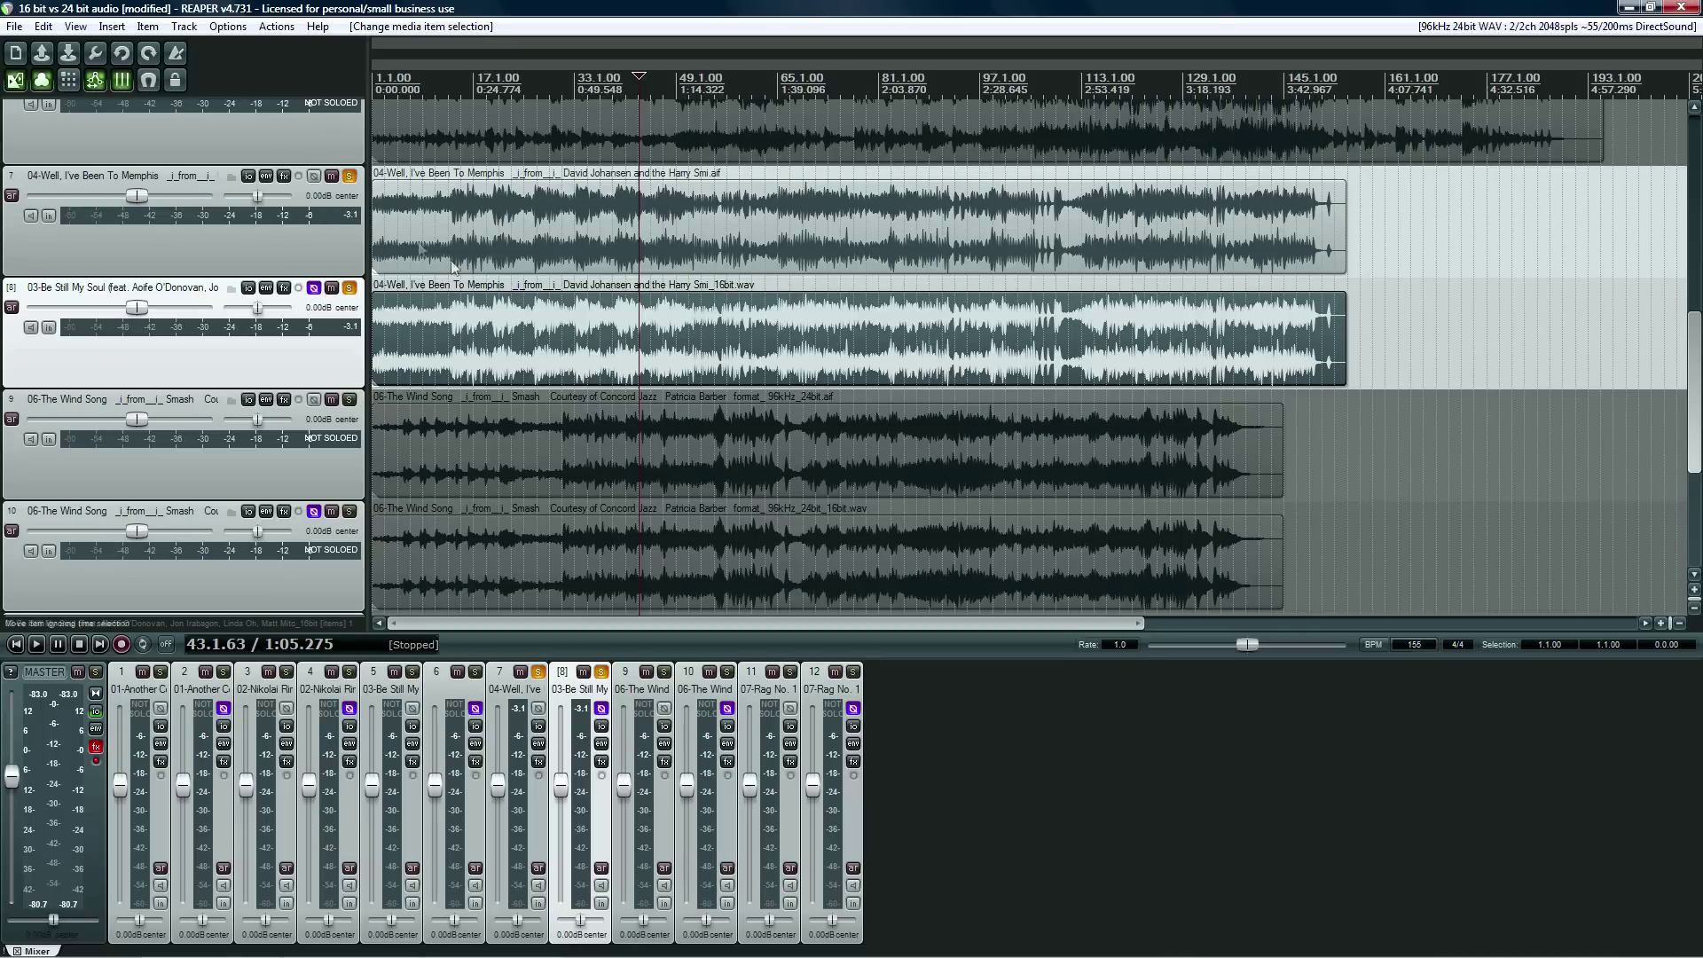
# Unsolo the 04-Well, I've Been To Memphis pair on tracks 7 and 8 and solo the 06-The Wind Song pair on tracks 9 and 10.
pyautogui.click(349, 176)
pyautogui.click(349, 287)
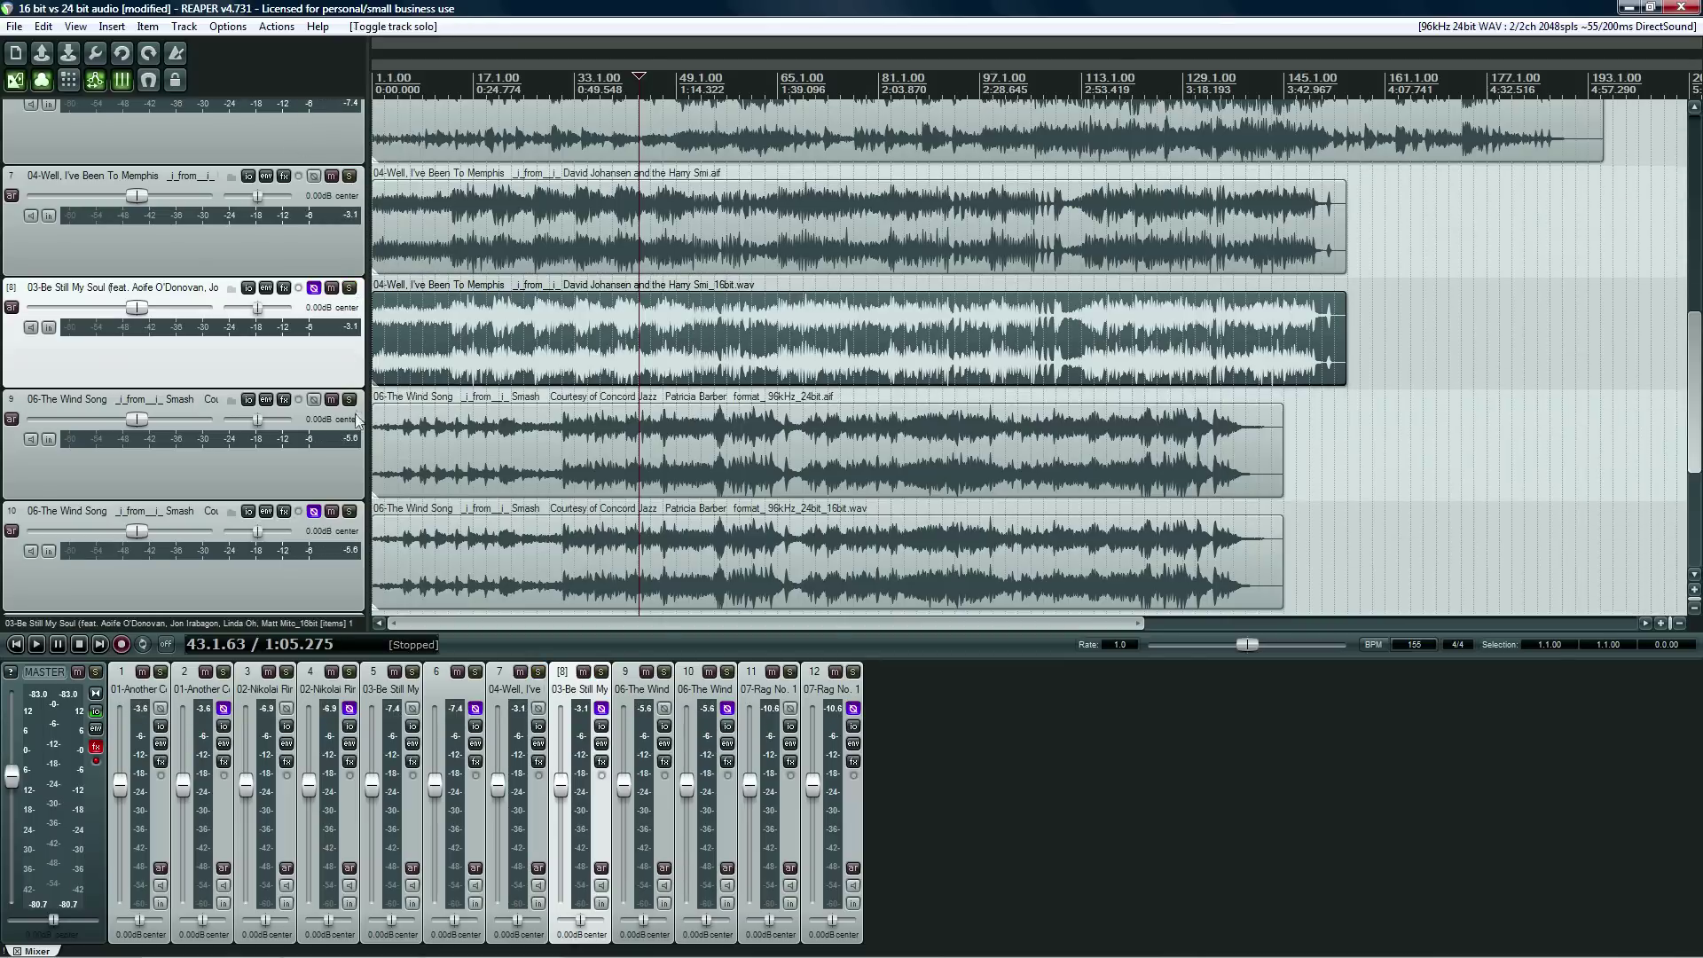
pyautogui.click(350, 399)
pyautogui.click(349, 510)
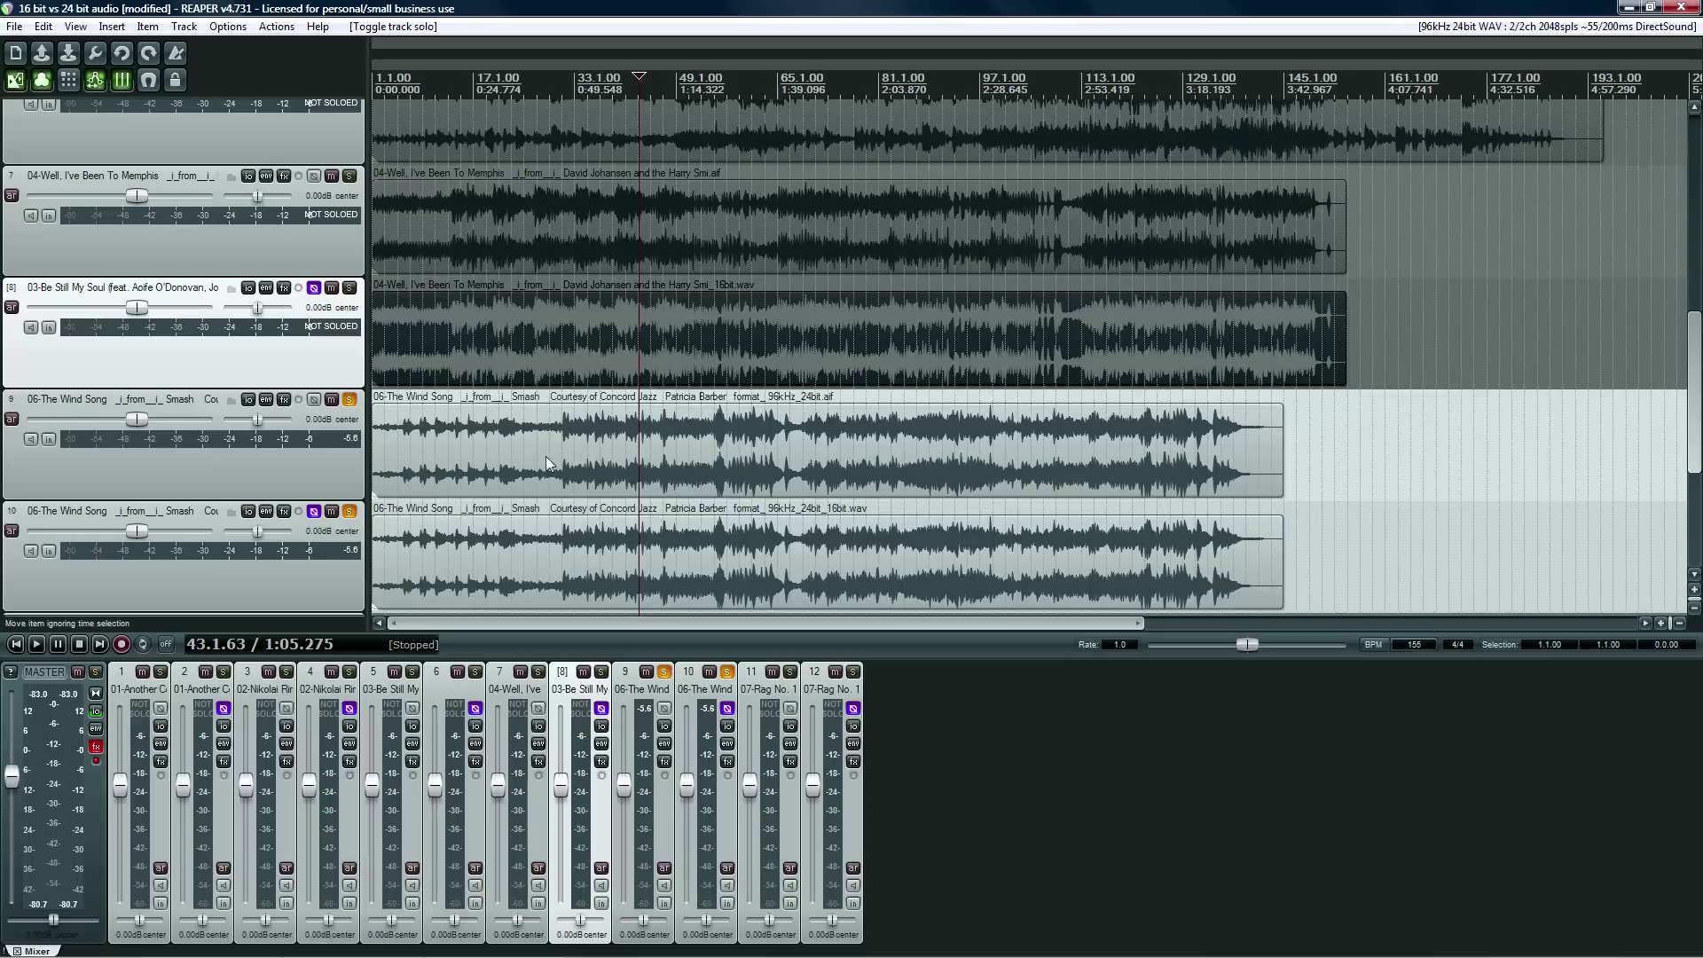
# Play the soloed 06-The Wind Song pair from about 0:59, watching the master level.
pyautogui.click(536, 462)
pyautogui.click(508, 557)
pyautogui.click(616, 456)
pyautogui.press('space')
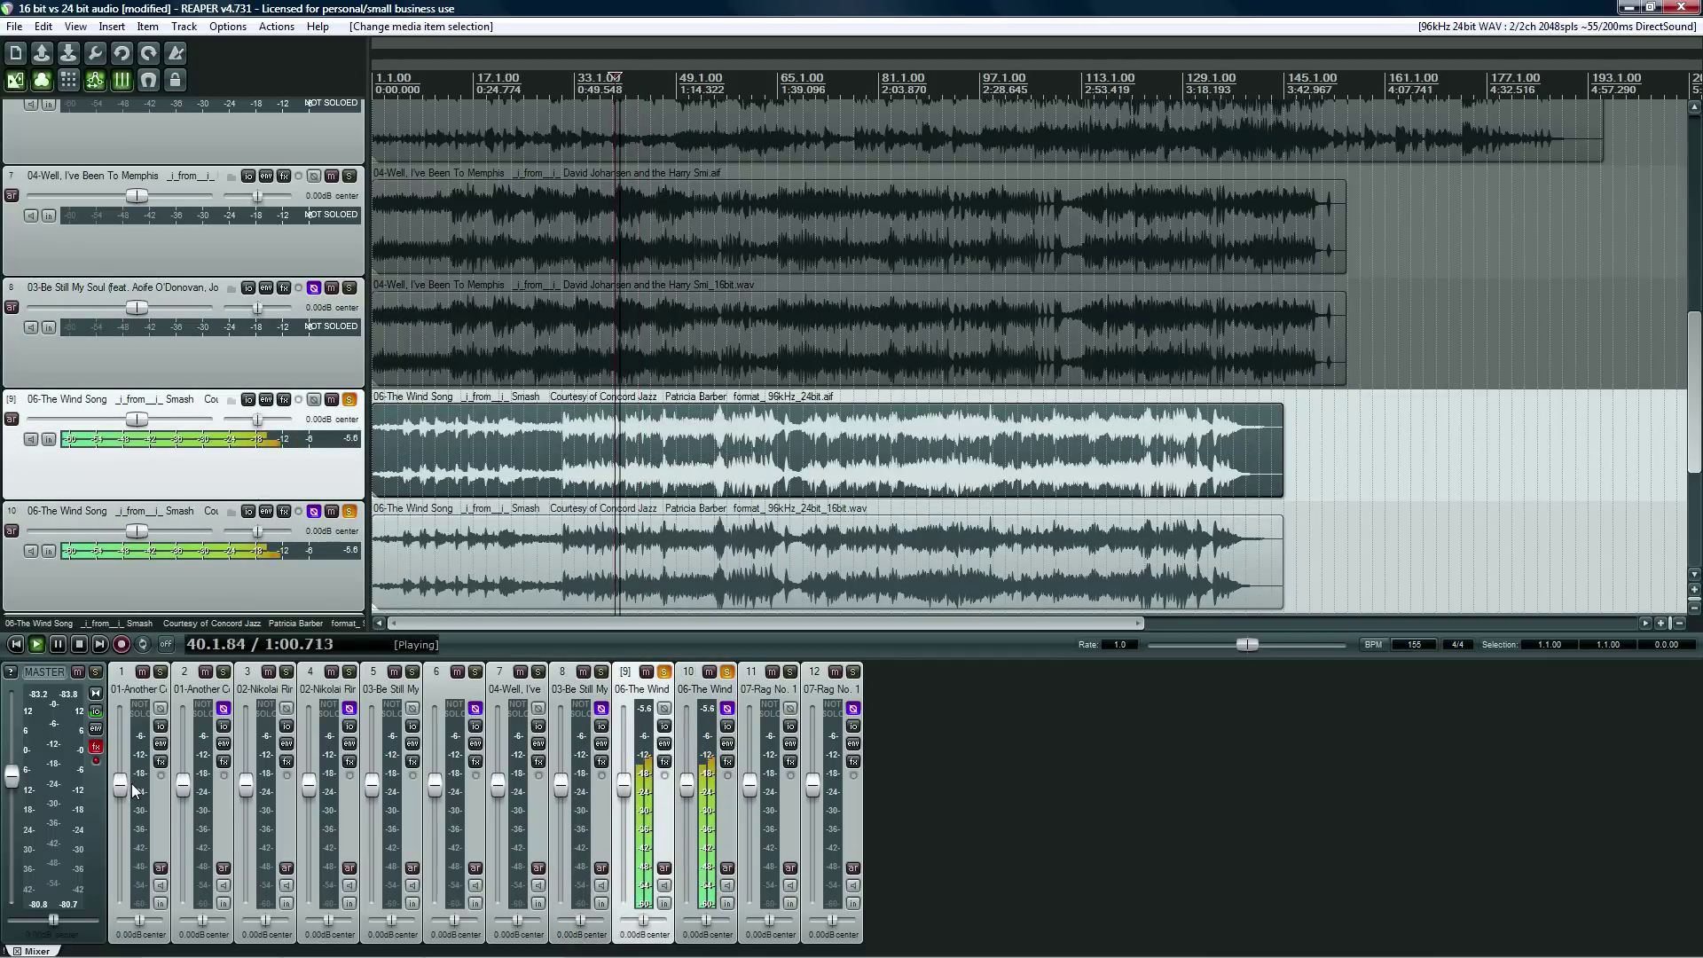
# Enable the master effects, audition the 06-The Wind Song residue with the master volume raised to its maximum, and return the volume to 0 dB.
pyautogui.keyDown('ctrl'); pyautogui.click(95, 747); pyautogui.keyUp('ctrl')
pyautogui.click(97, 748)
pyautogui.click(97, 748)
pyautogui.moveTo(12, 777); pyautogui.dragTo(35, 723)
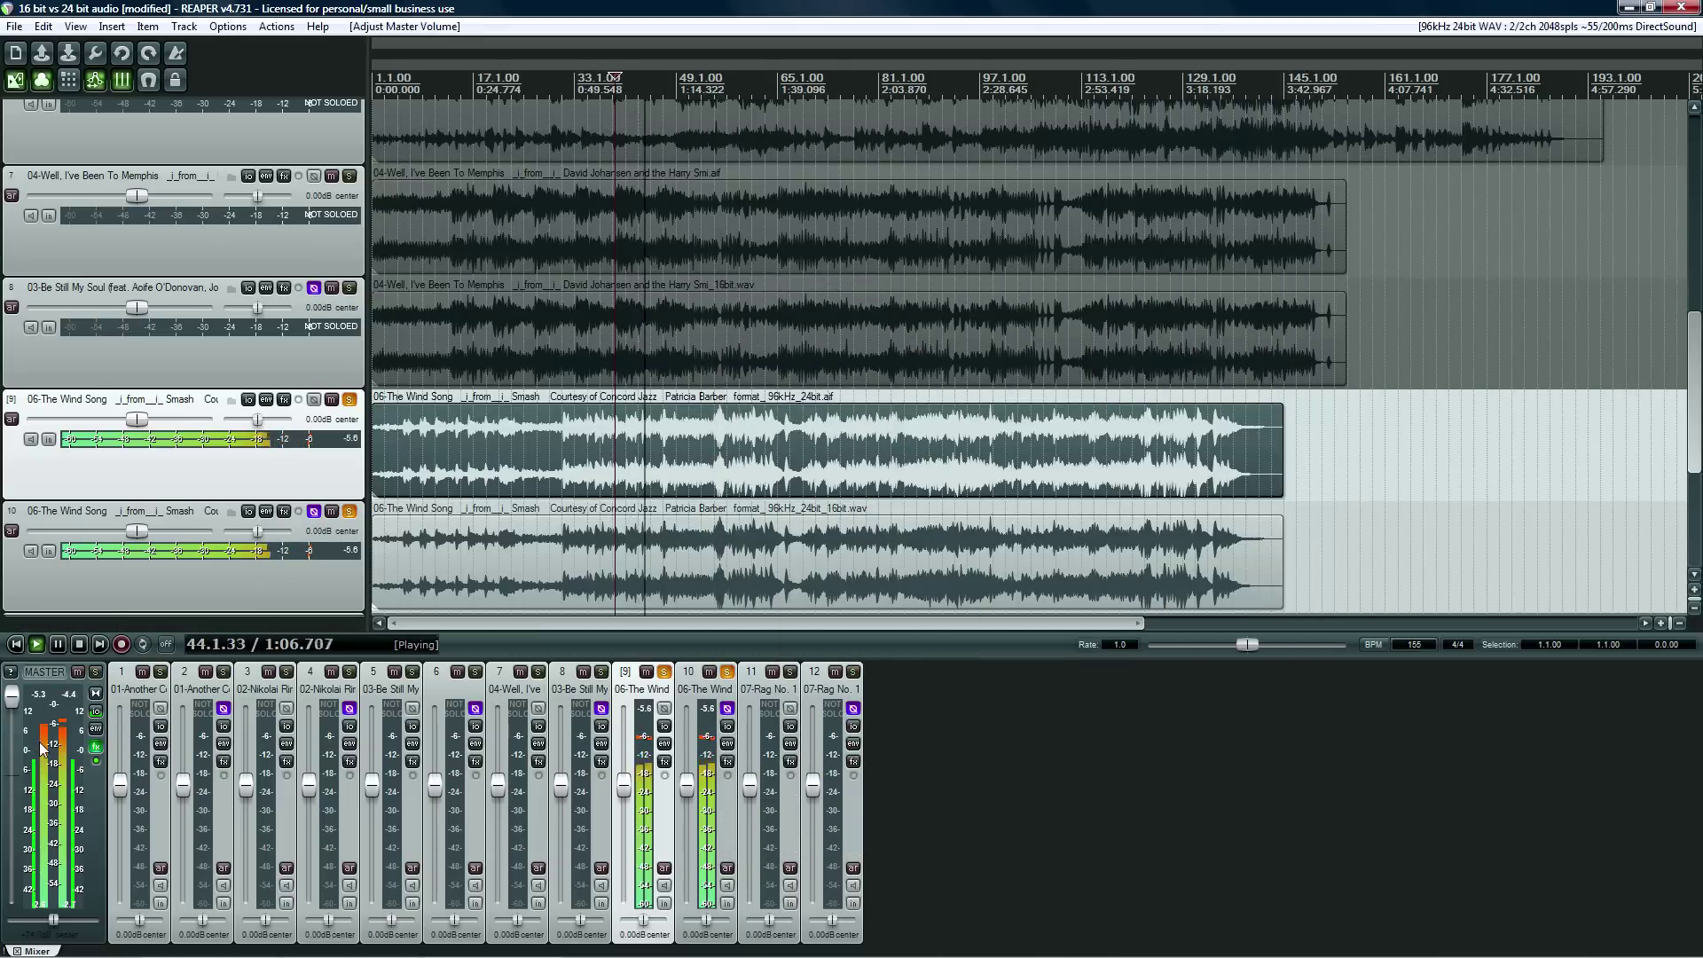
pyautogui.press('space')
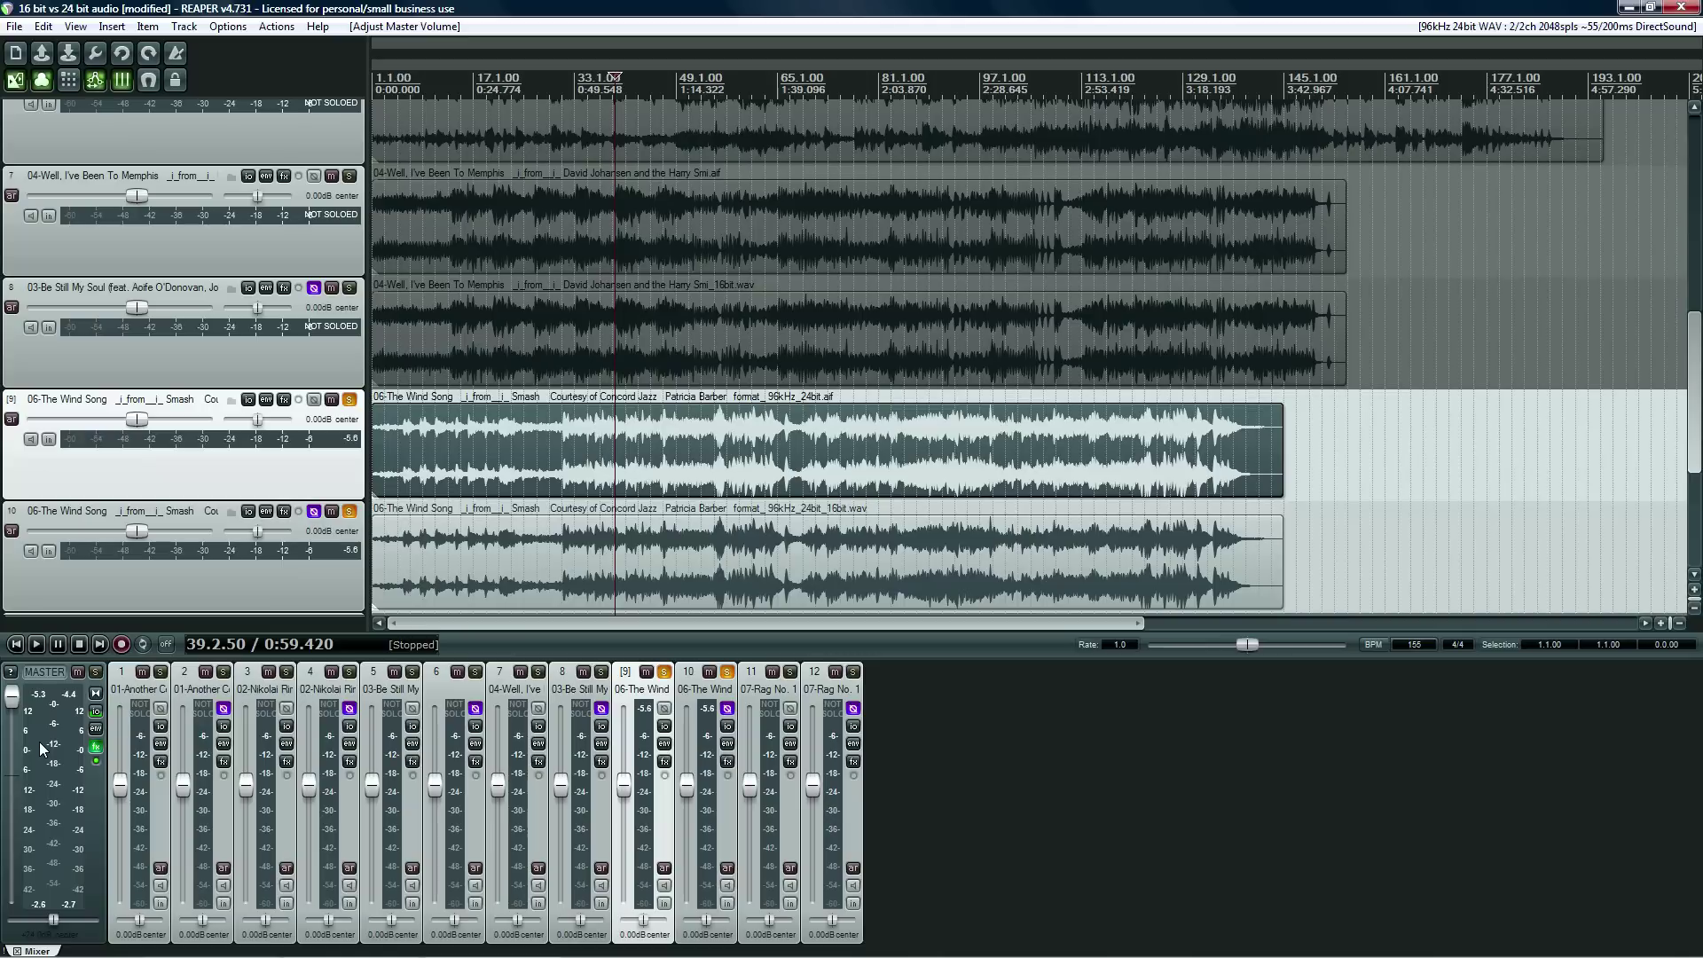
pyautogui.scroll(-5, 39, 742)
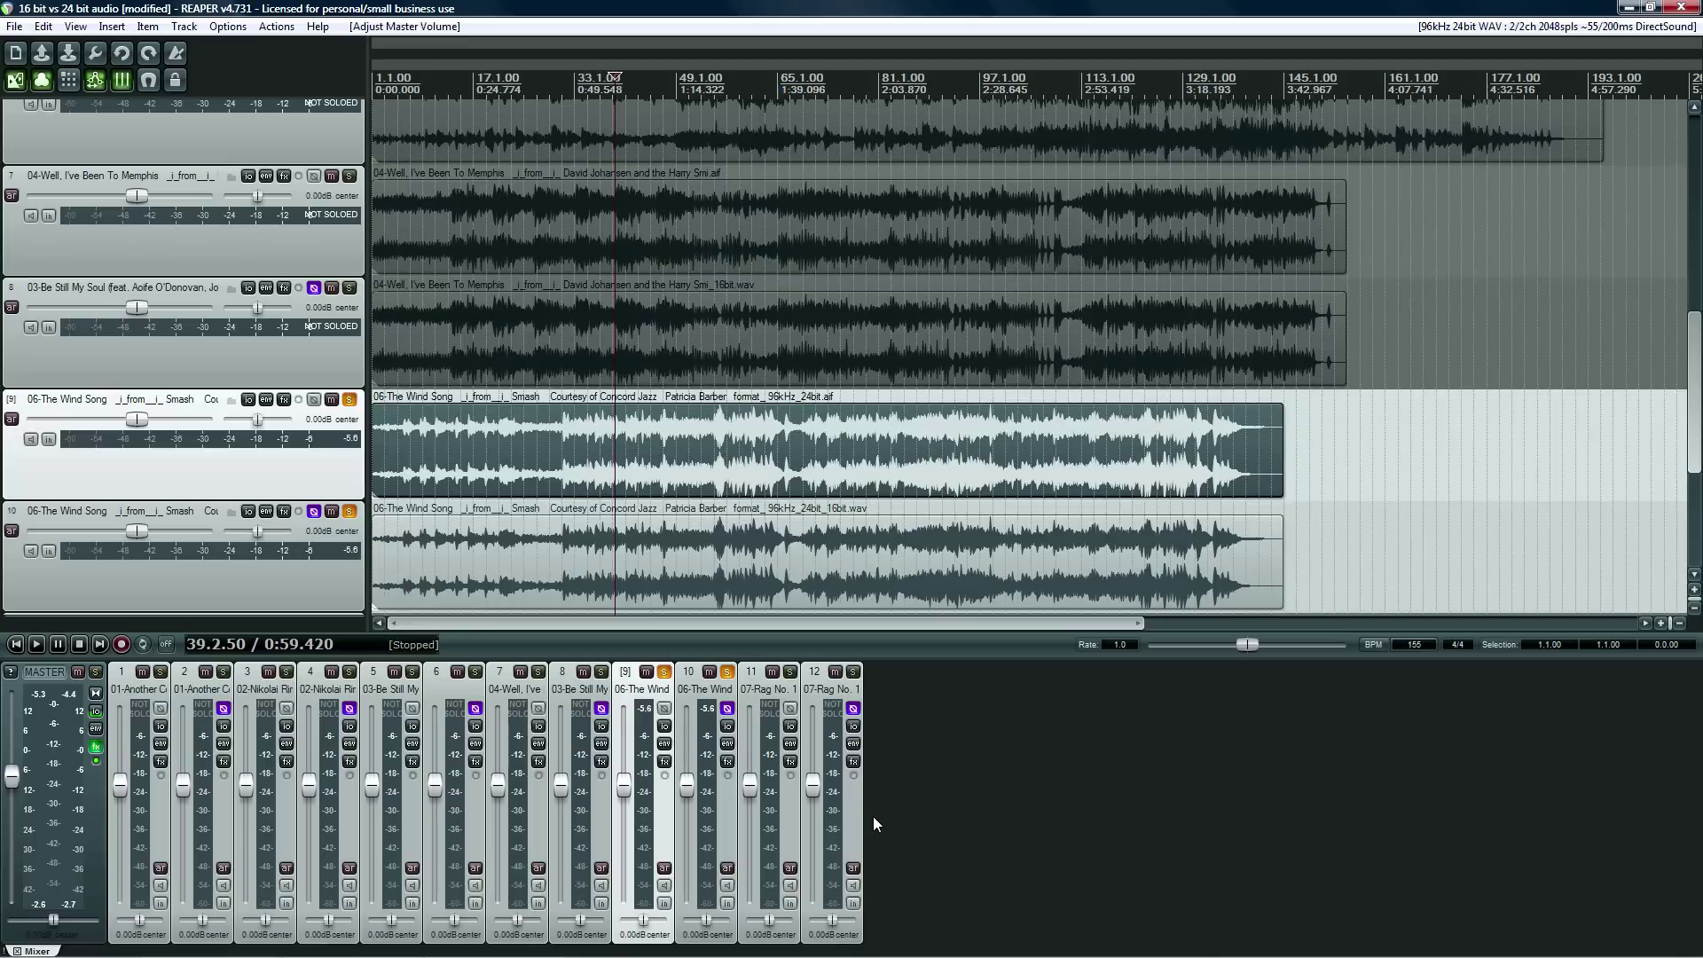
# Compare the 24-bit and 16-bit clips of 06-The Wind Song.
pyautogui.click(702, 535)
pyautogui.moveTo(695, 492); pyautogui.dragTo(643, 485)
pyautogui.click(718, 568)
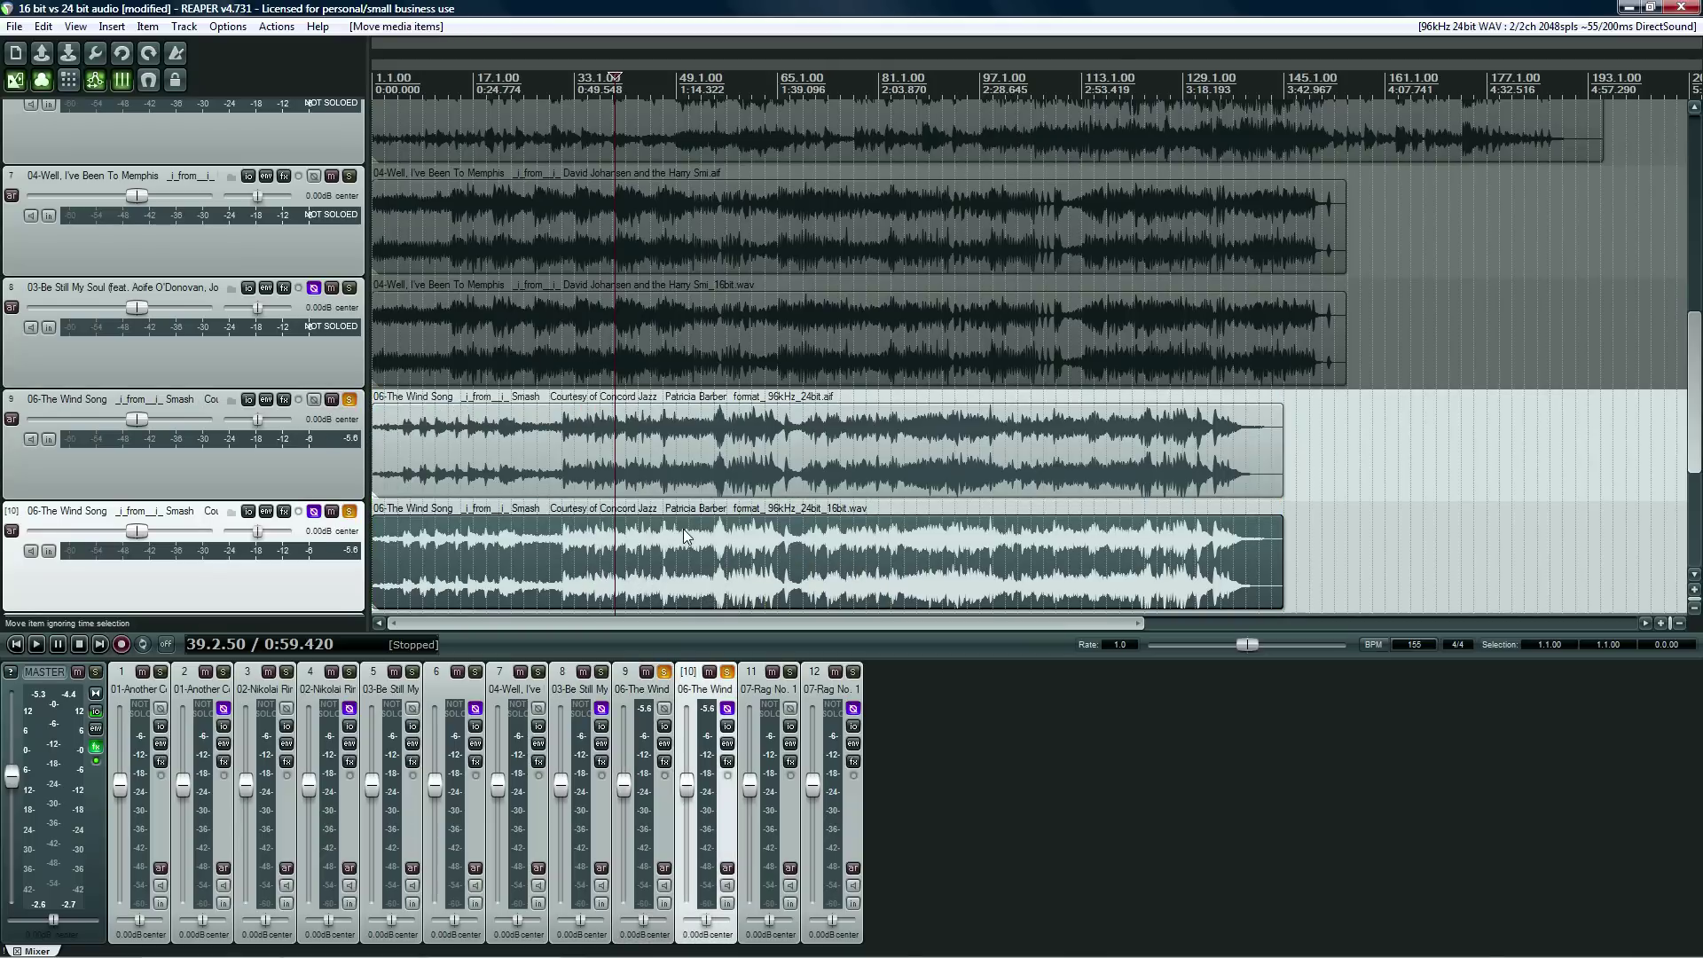
pyautogui.click(620, 482)
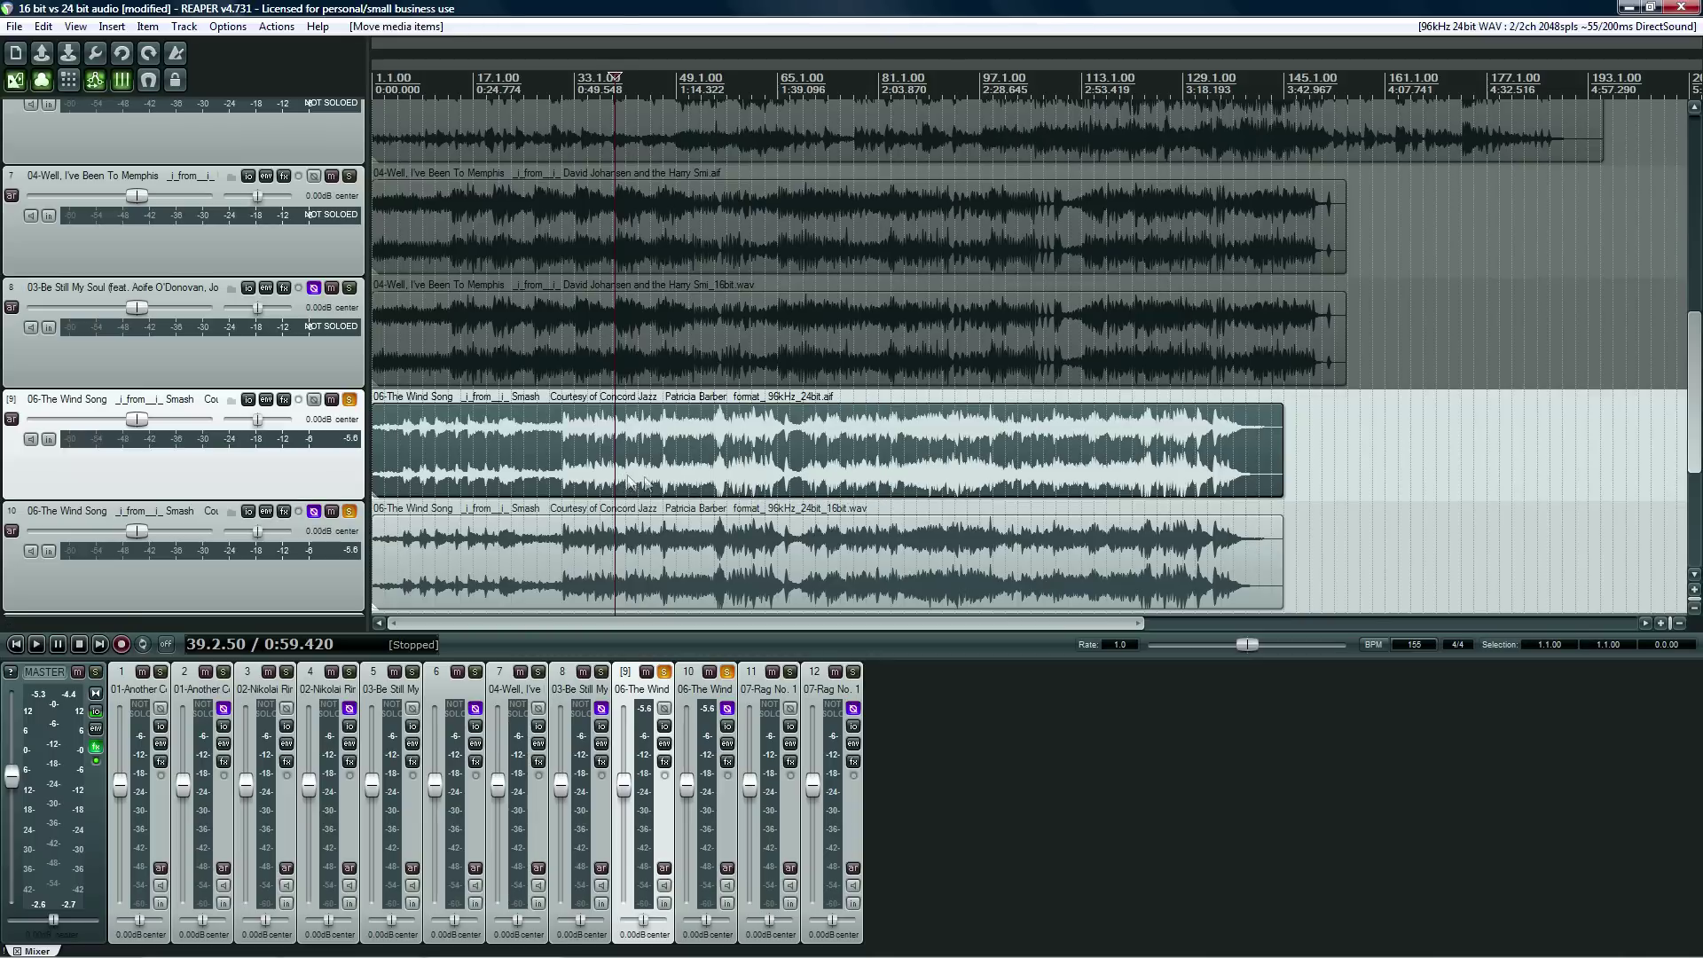
pyautogui.click(657, 560)
# Unsolo the 06-The Wind Song pair on tracks 9 and 10 and solo the 07-Rag No. 16 pair on tracks 11 and 12.
pyautogui.scroll(-3, 1659, 525)
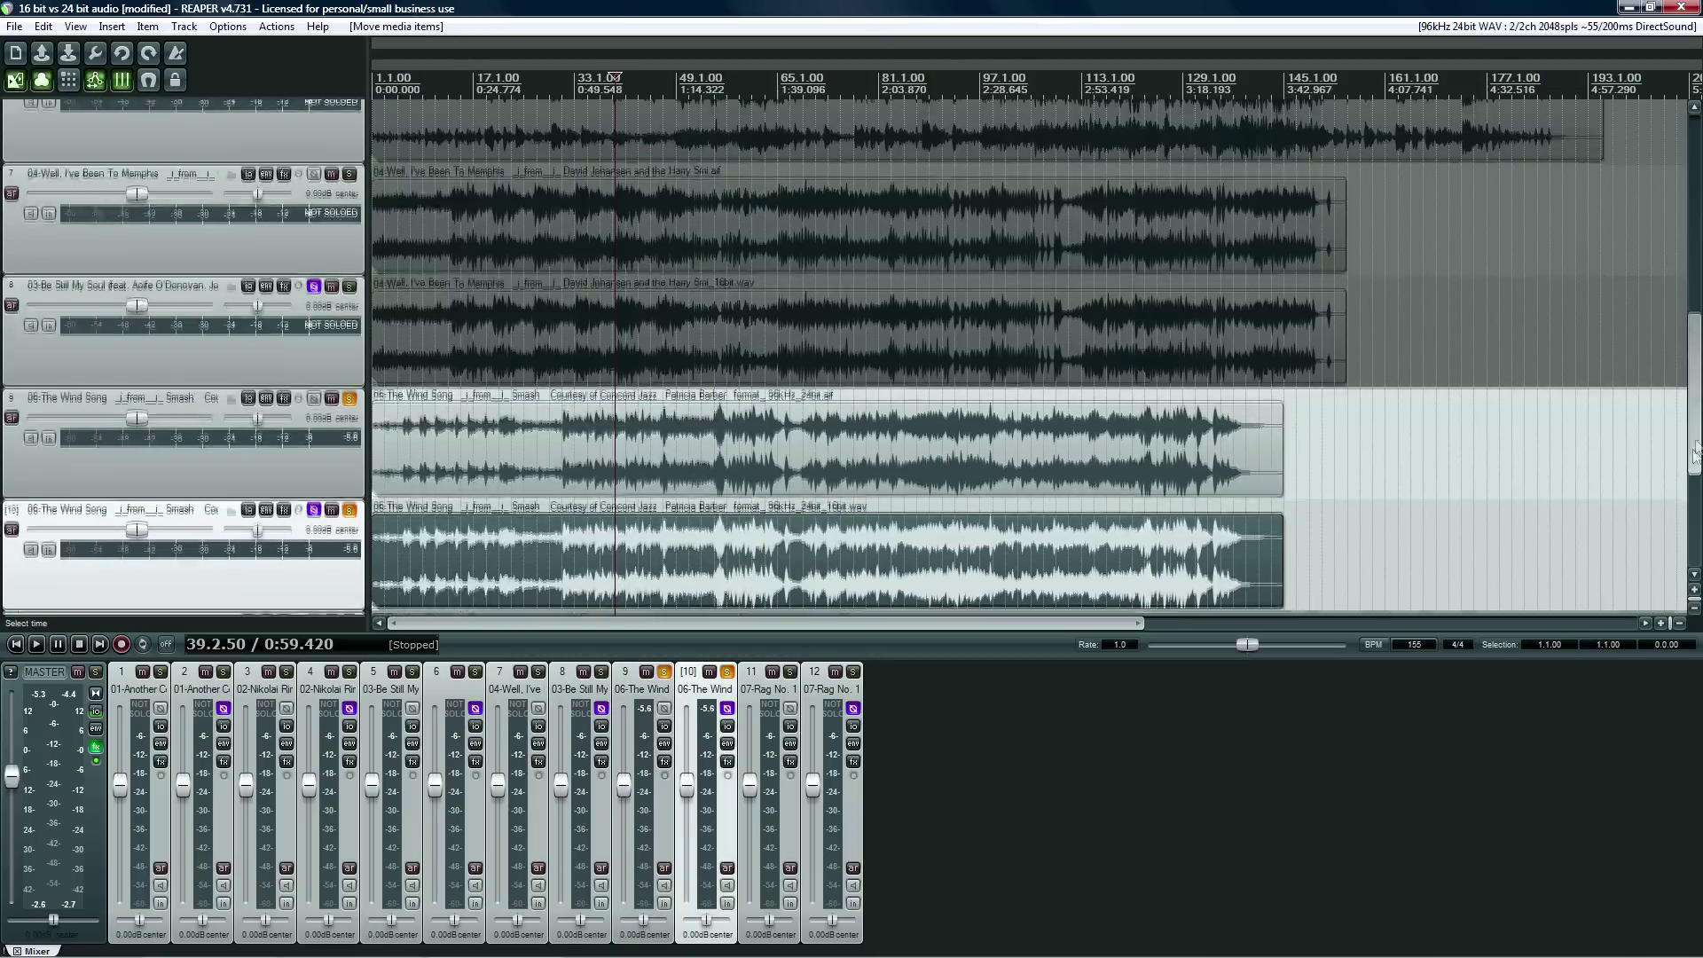
pyautogui.click(350, 109)
pyautogui.click(350, 220)
pyautogui.click(349, 332)
pyautogui.click(349, 444)
# Play the soloed 07-Rag No. 16 pair from about 0:23 with the master effects enabled.
pyautogui.click(592, 418)
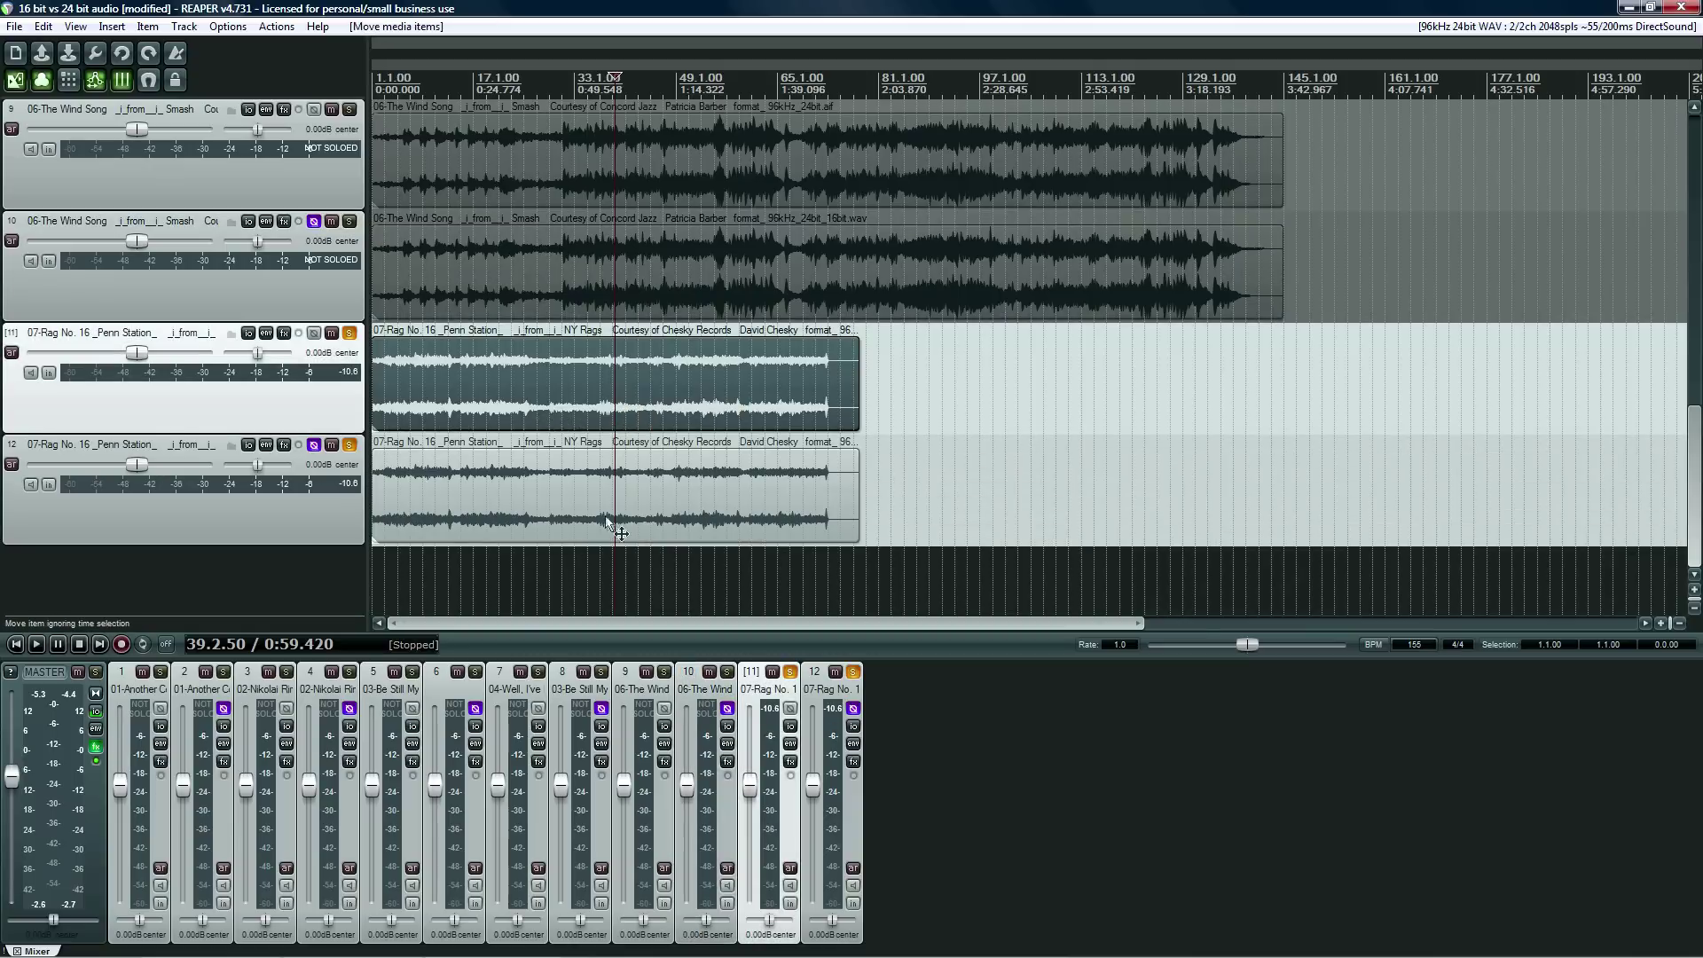
pyautogui.click(521, 487)
pyautogui.click(469, 585)
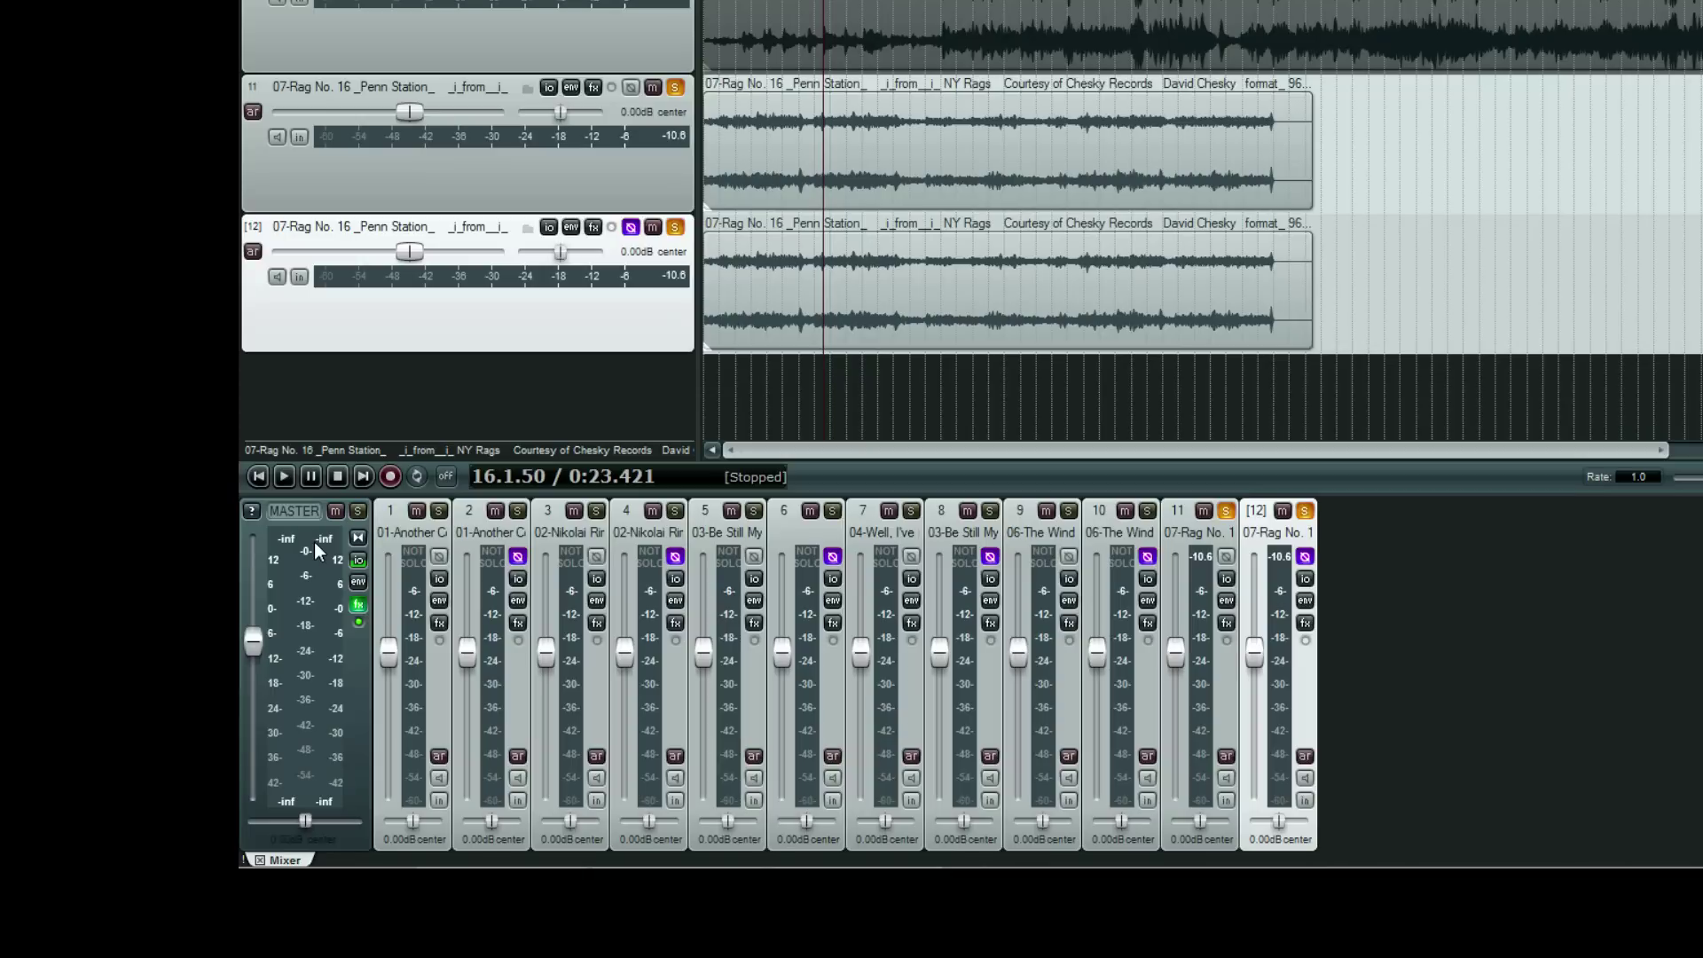
pyautogui.press('space')
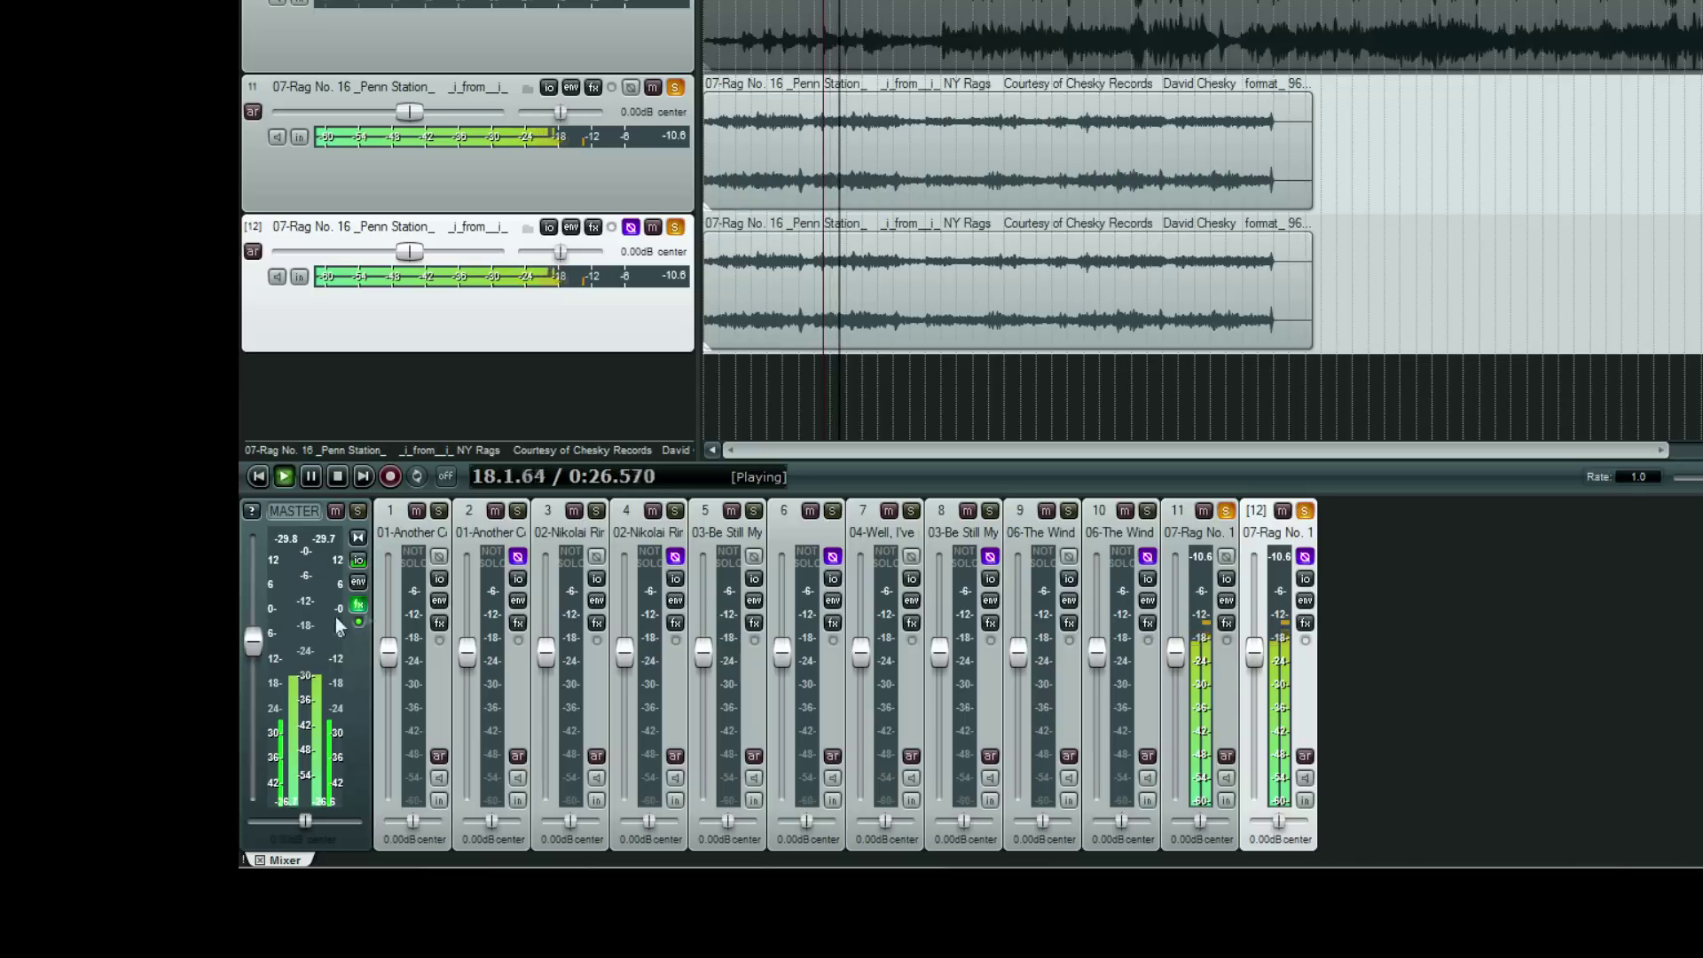
pyautogui.press('space')
# Bypass the master effects and replay the 07-Rag No. 16 pair from about 0:23, checking the master level and volume setting.
pyautogui.click(358, 623)
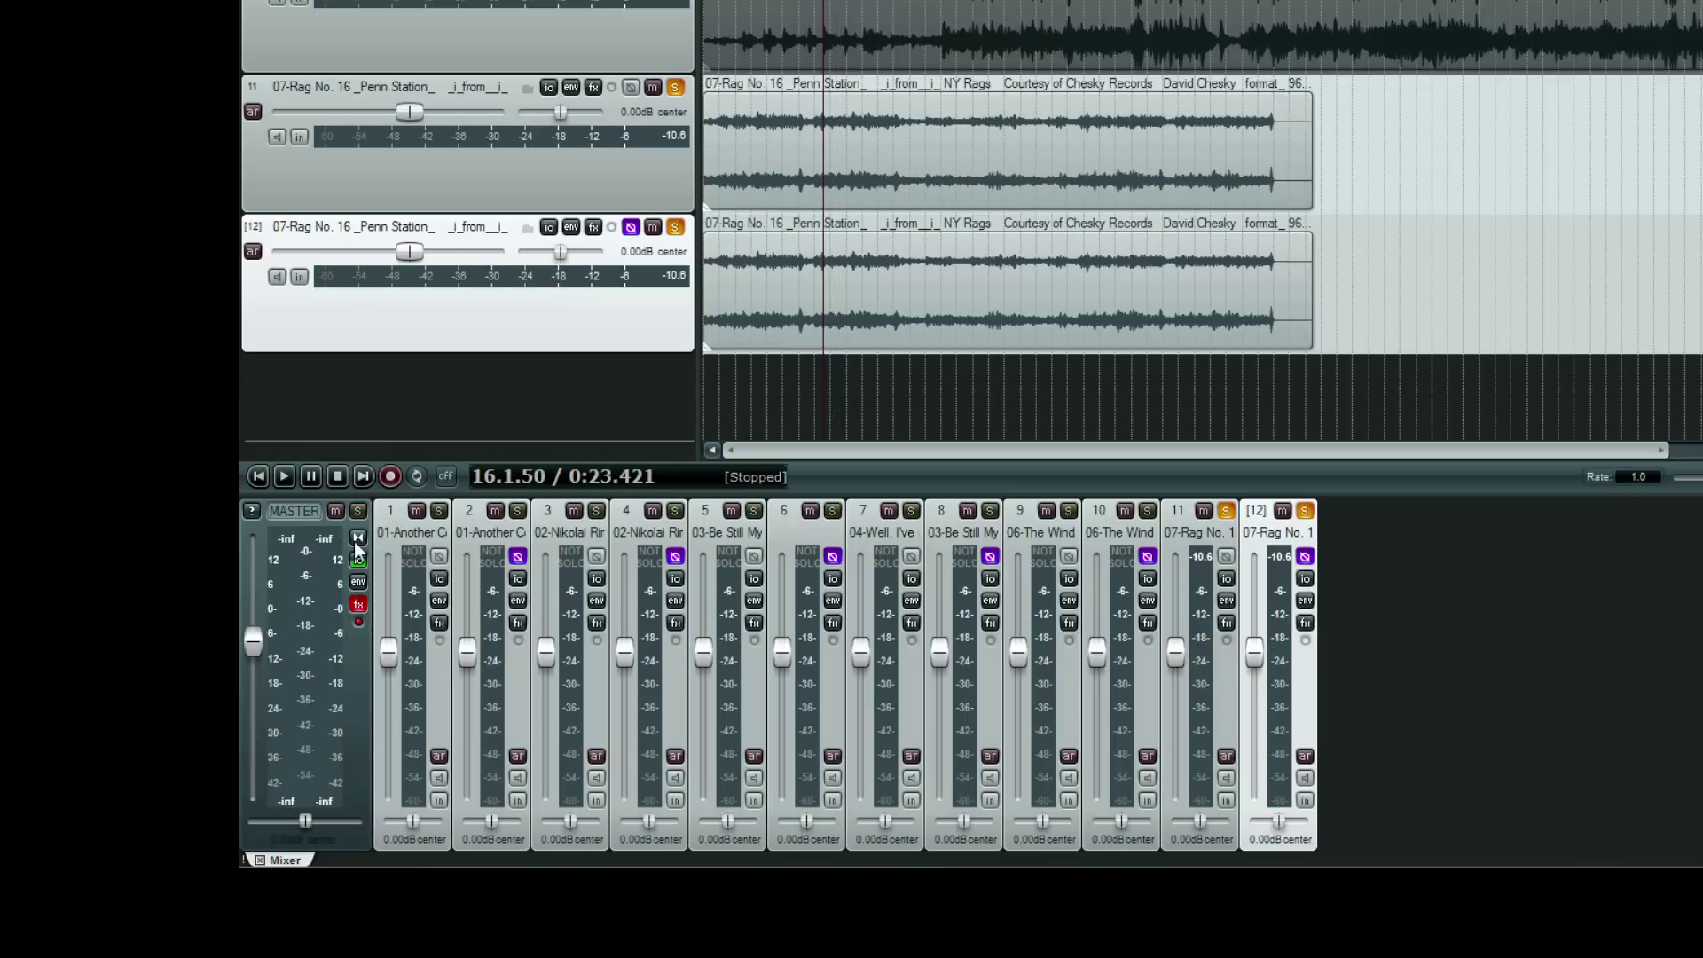
pyautogui.press('space')
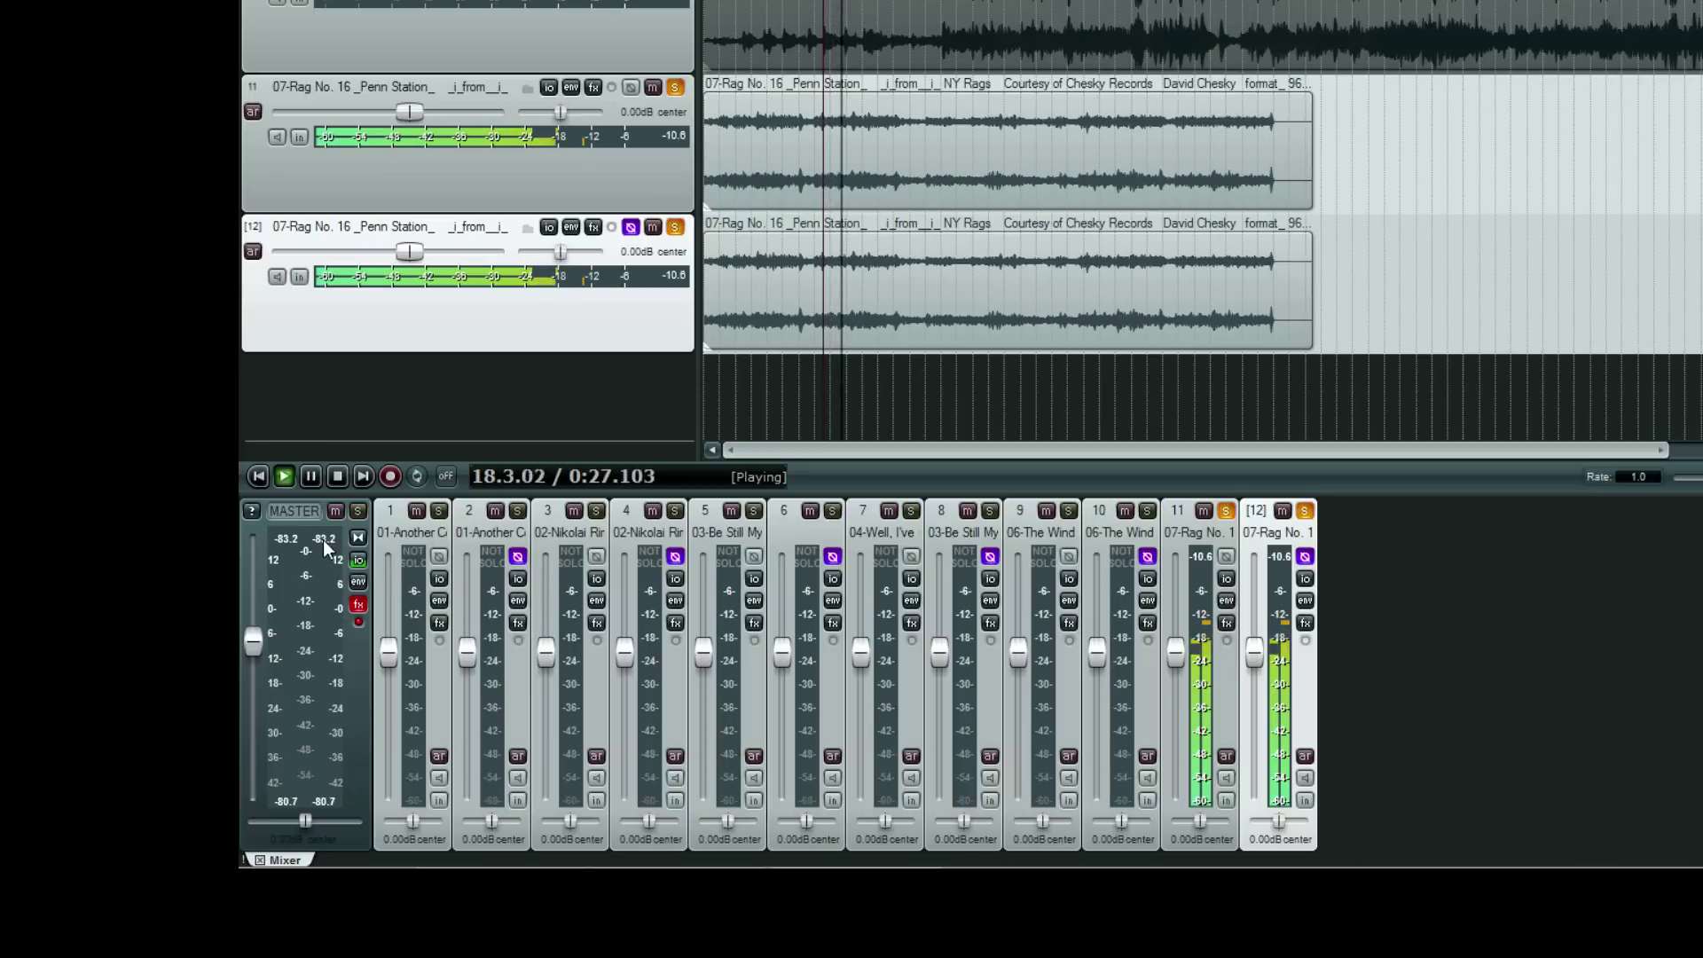
pyautogui.moveTo(252, 639)
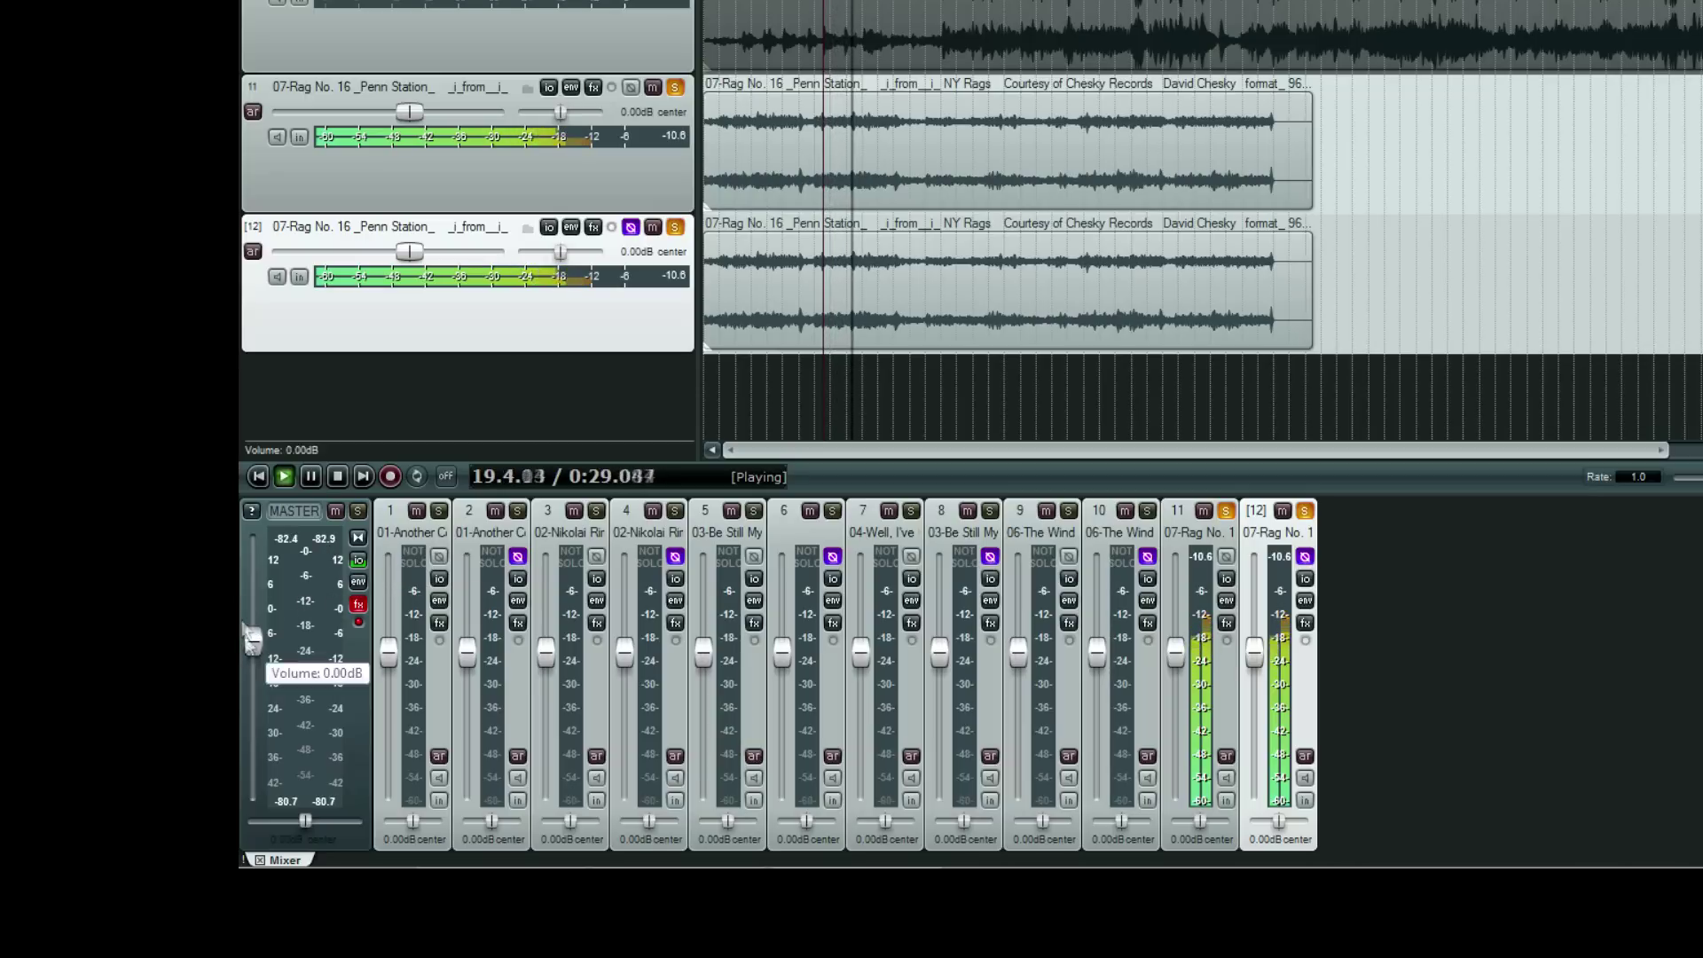
# Re-enable the master effects, show the FreeG Stereo plugin, and play the residue with the master volume at +8.91 dB.
pyautogui.click(358, 622)
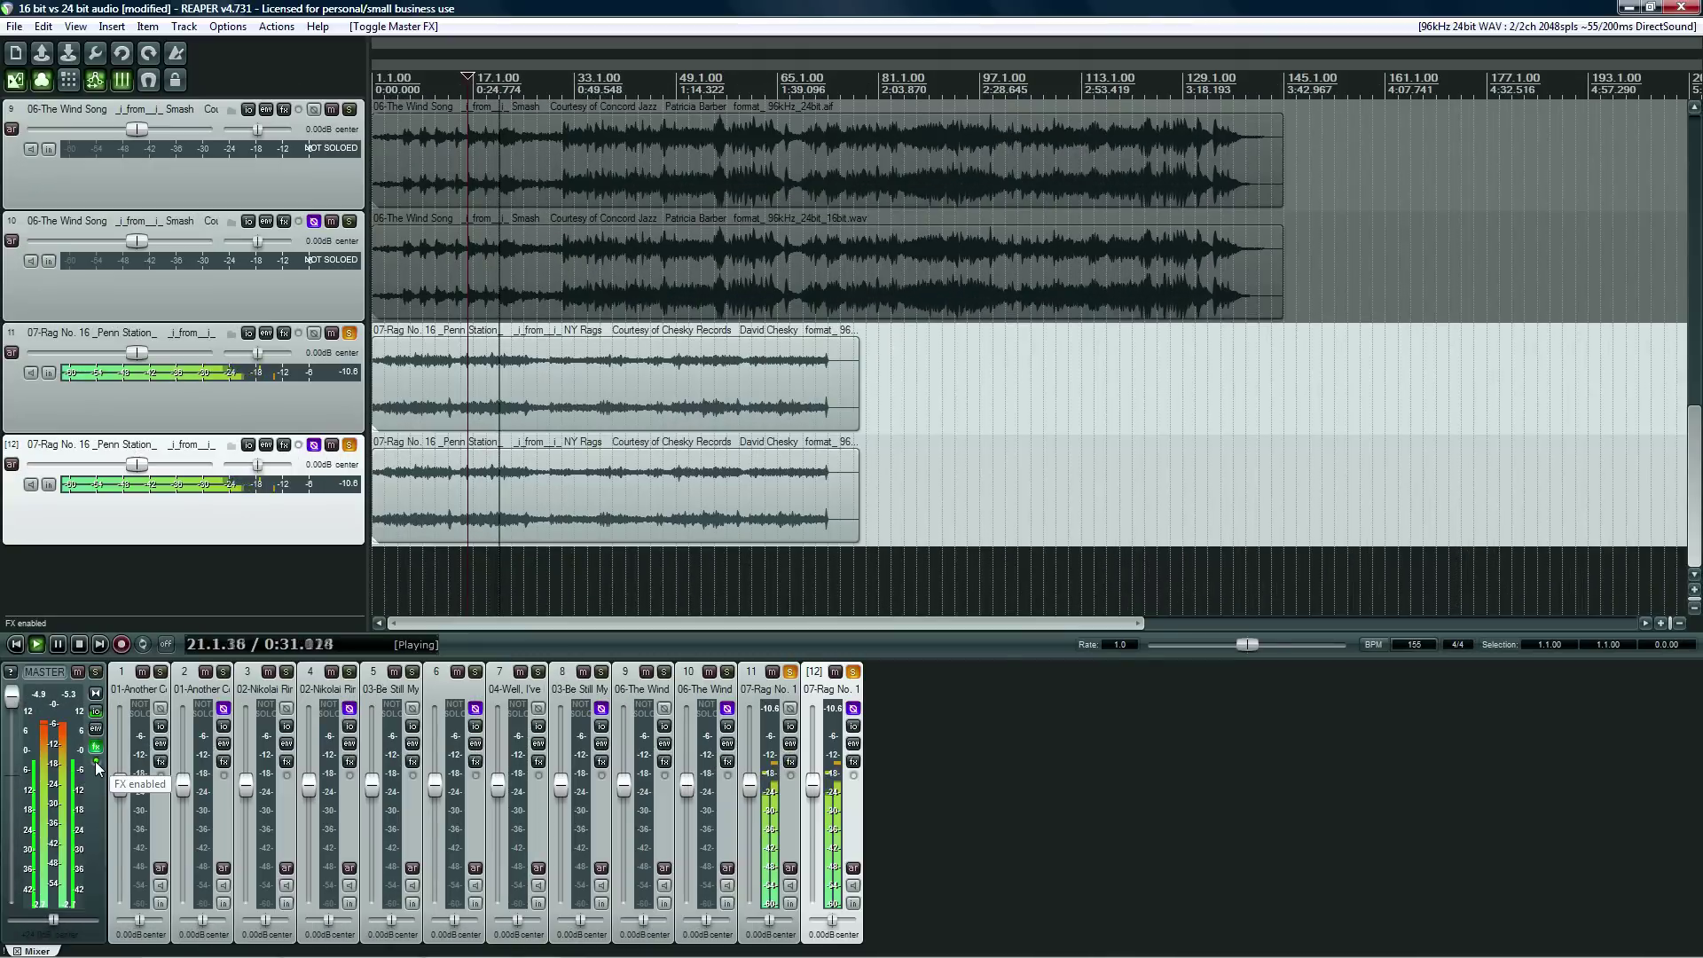
pyautogui.click(96, 747)
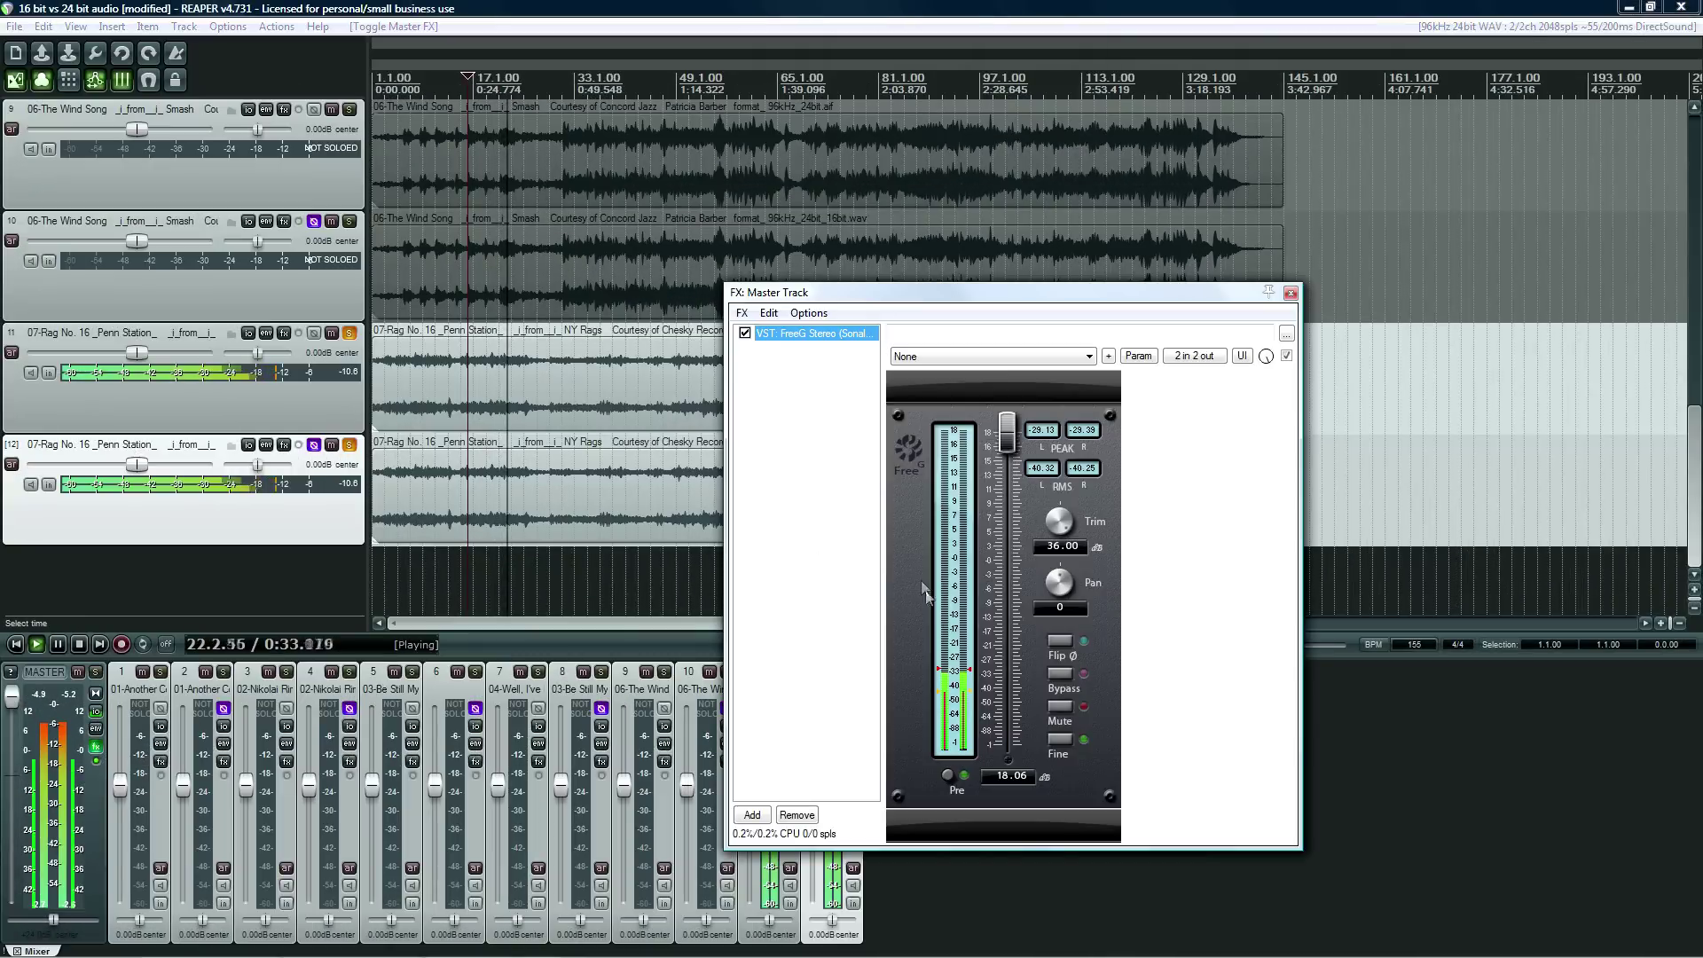
pyautogui.moveTo(11, 697); pyautogui.dragTo(11, 756)
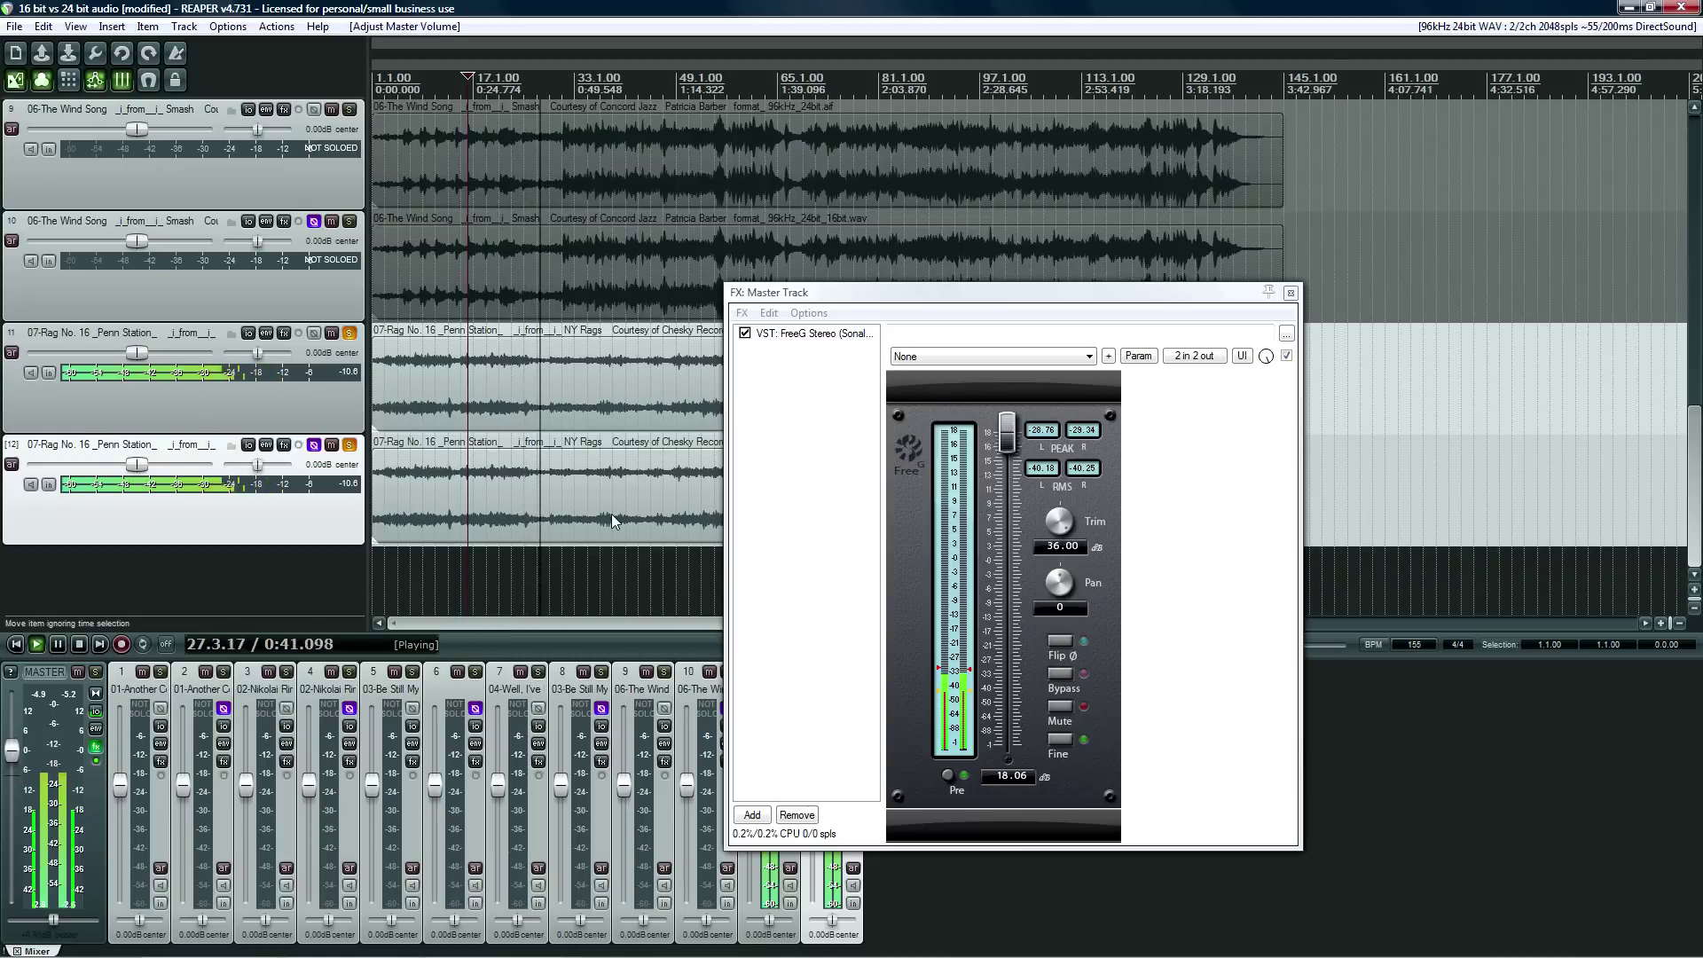
pyautogui.press('space')
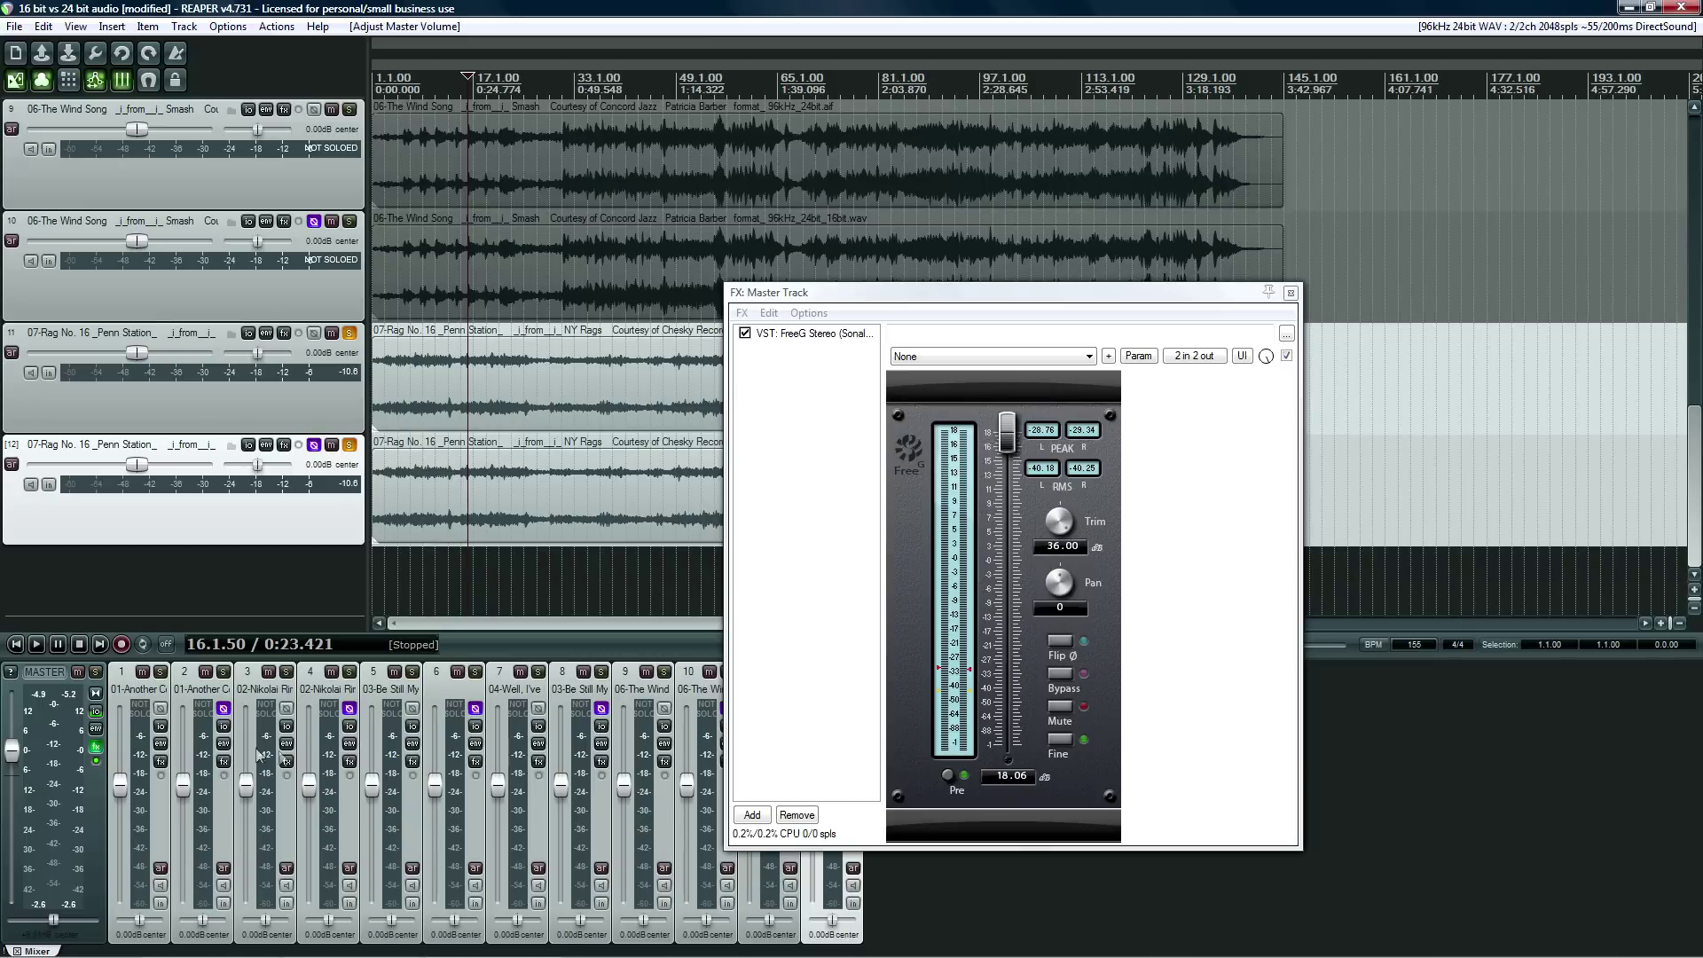
# Reset the master volume to 0 dB and select the 24-bit 07-Rag No. 16 clip at about 0:13.
pyautogui.moveTo(10, 752)
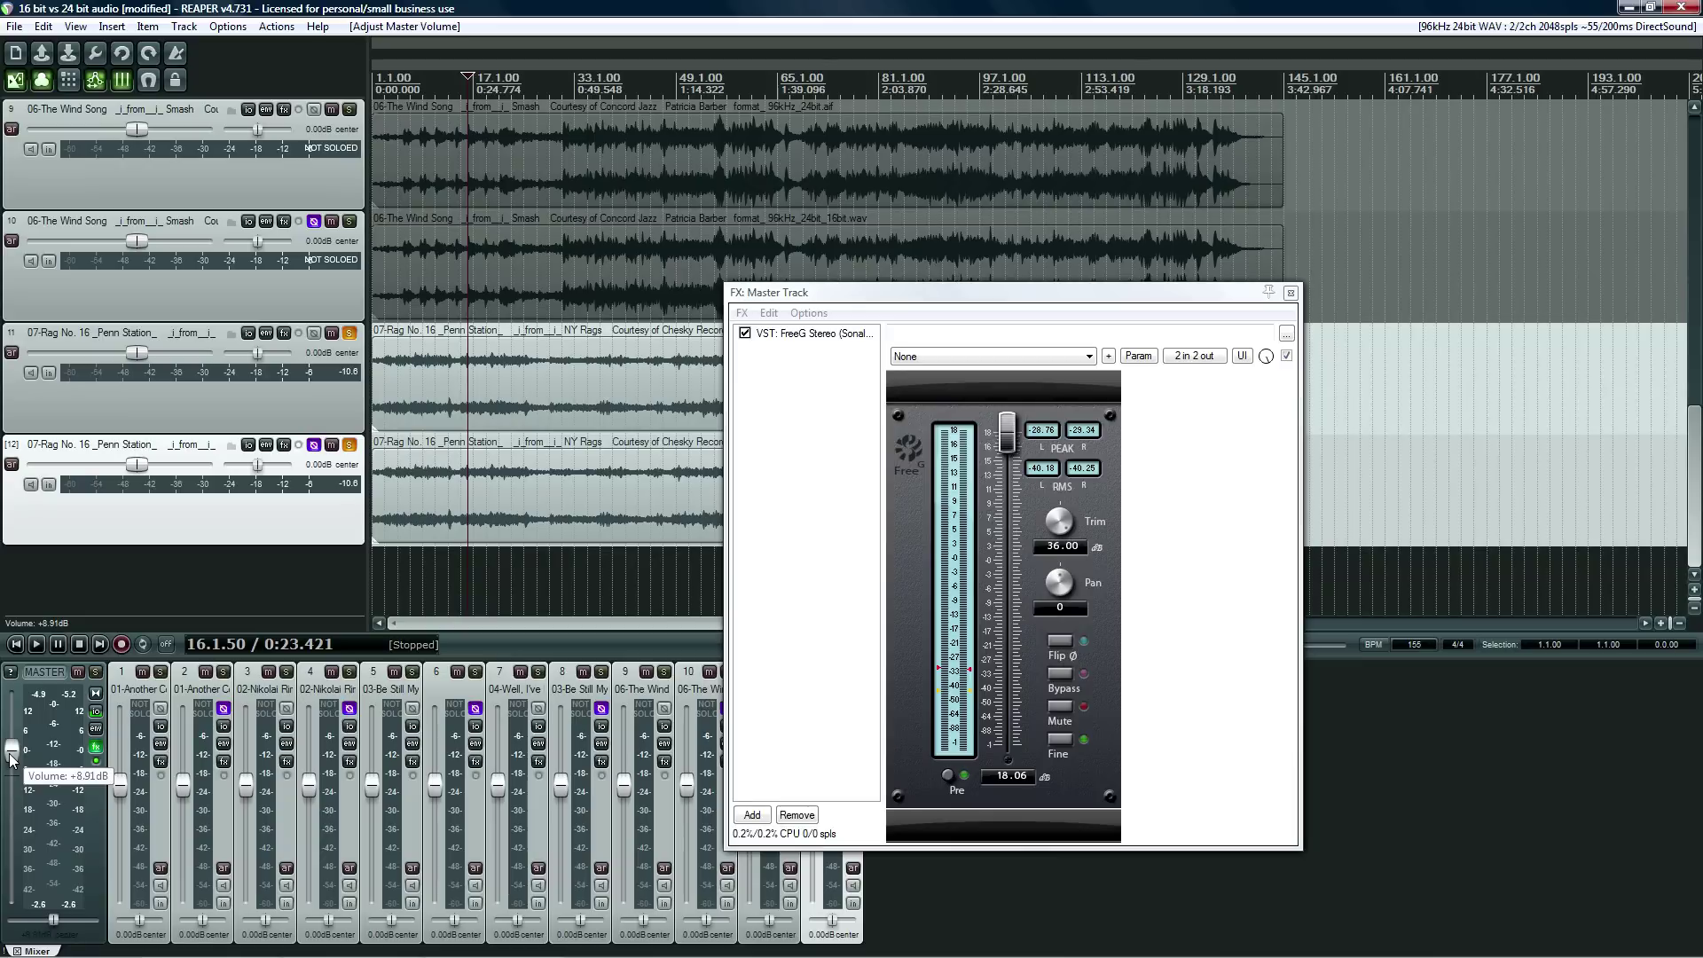
pyautogui.doubleClick(10, 757)
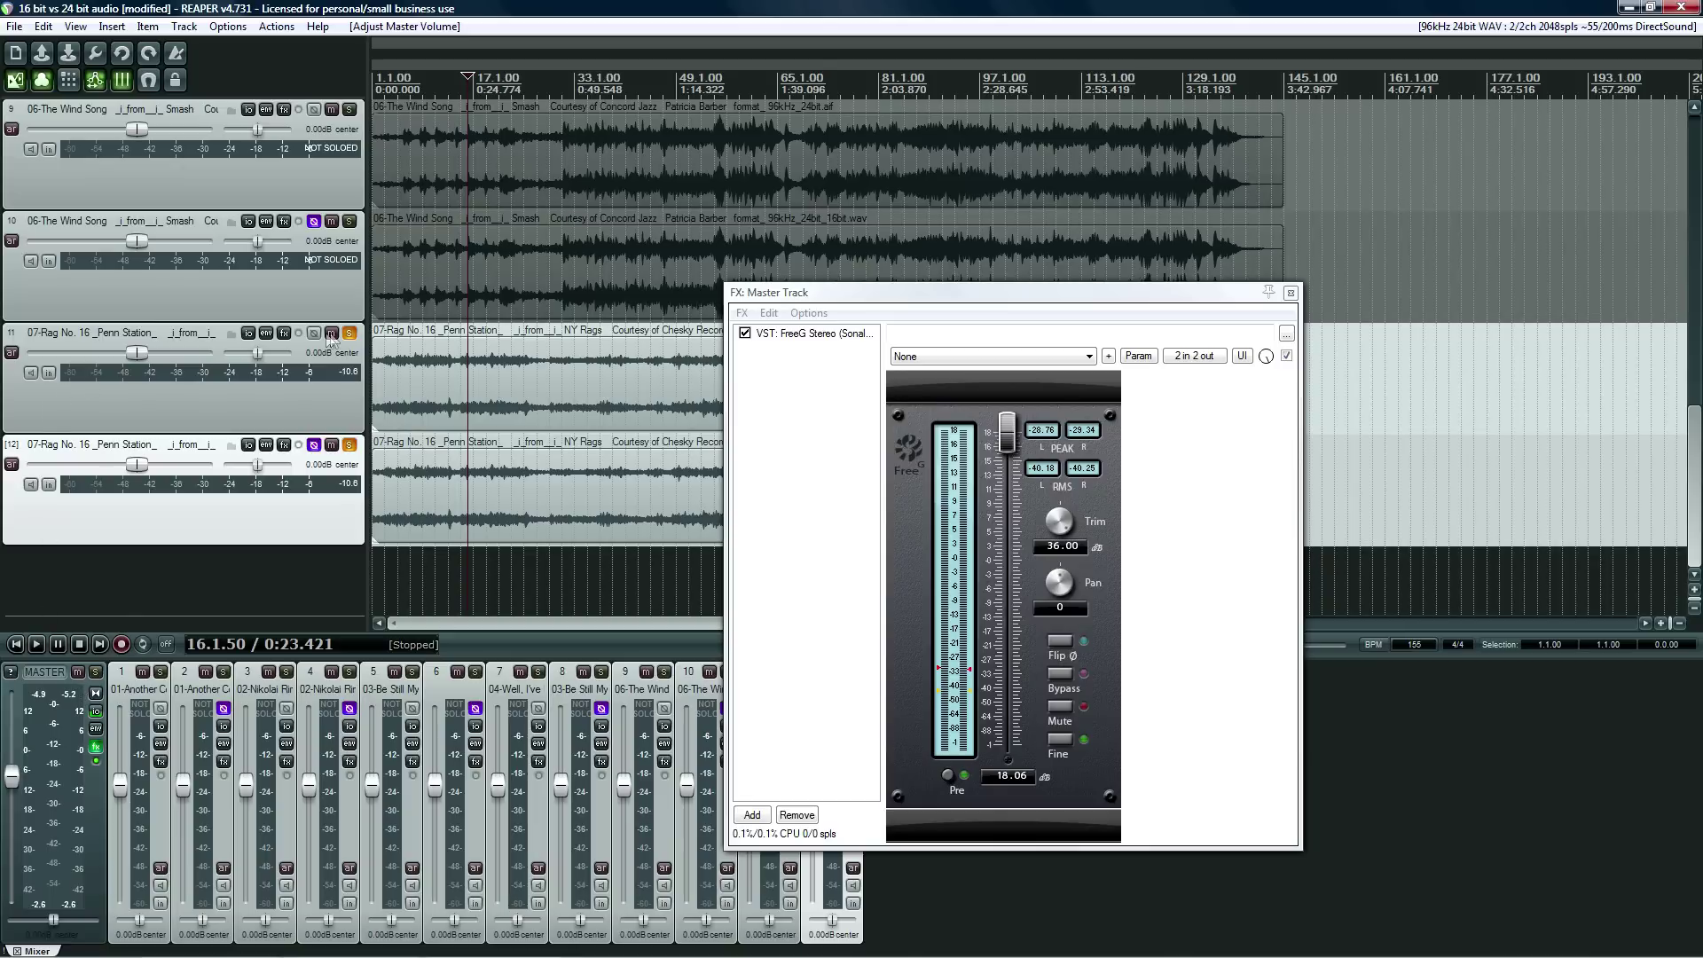
pyautogui.click(427, 405)
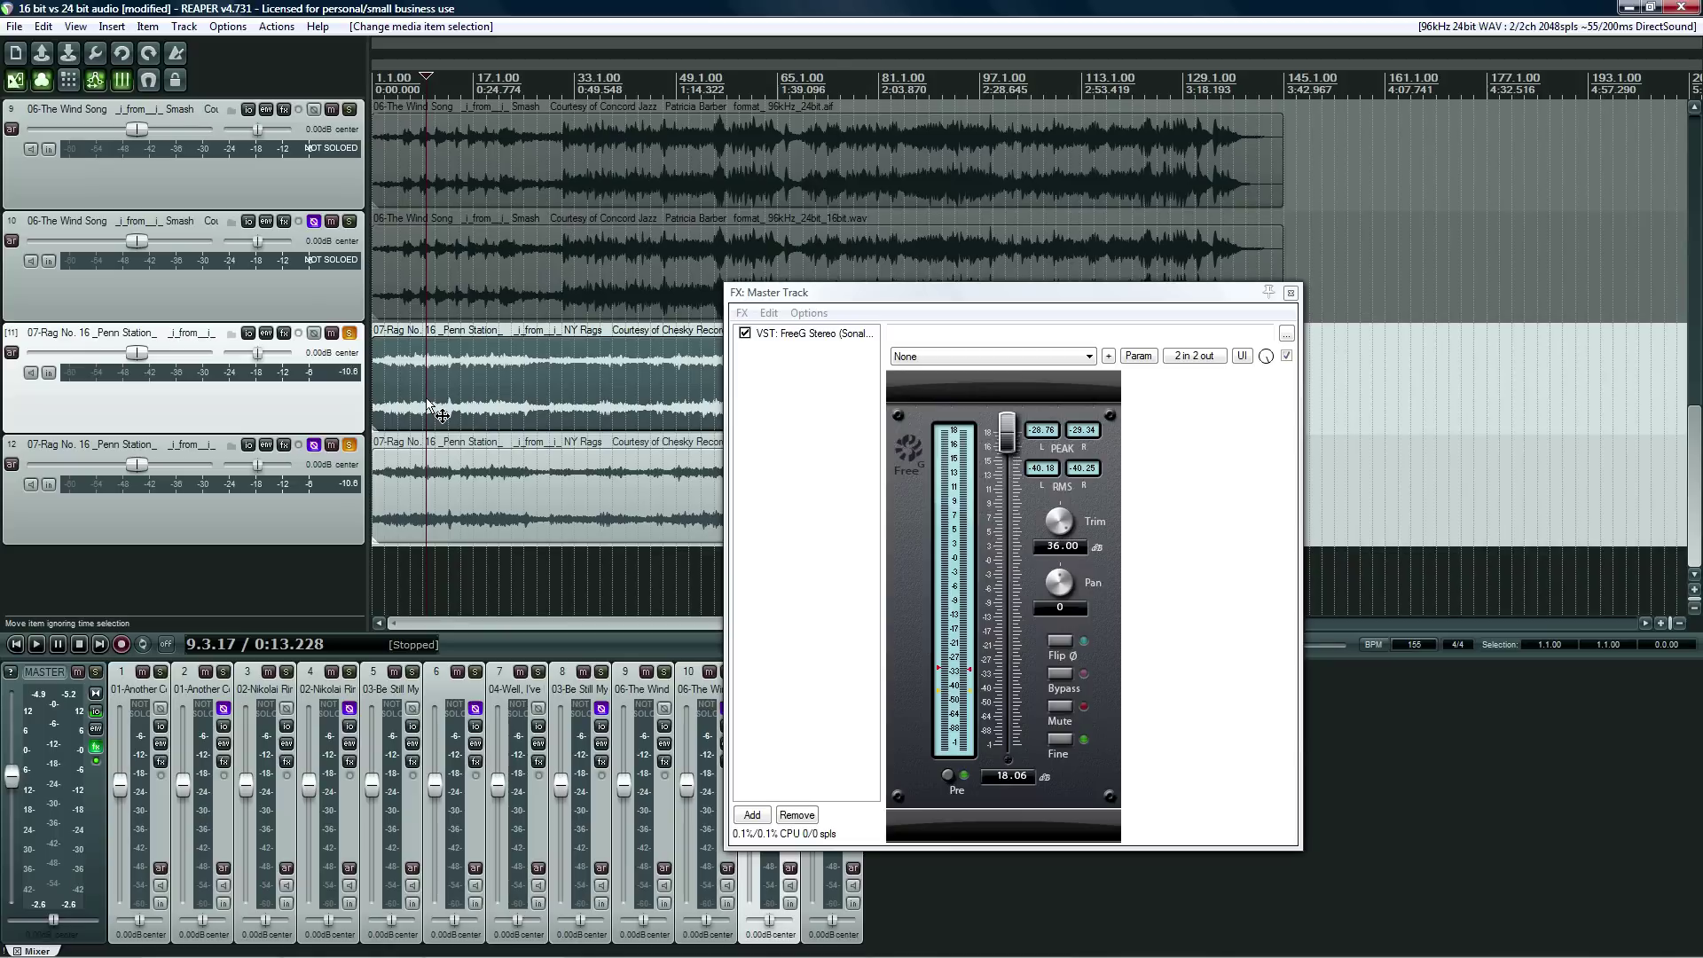
# Open the Batch File/Item Converter and add the 16-bit 01-Another Country WAV from the 16bit folder to its queue.
pyautogui.click(14, 27)
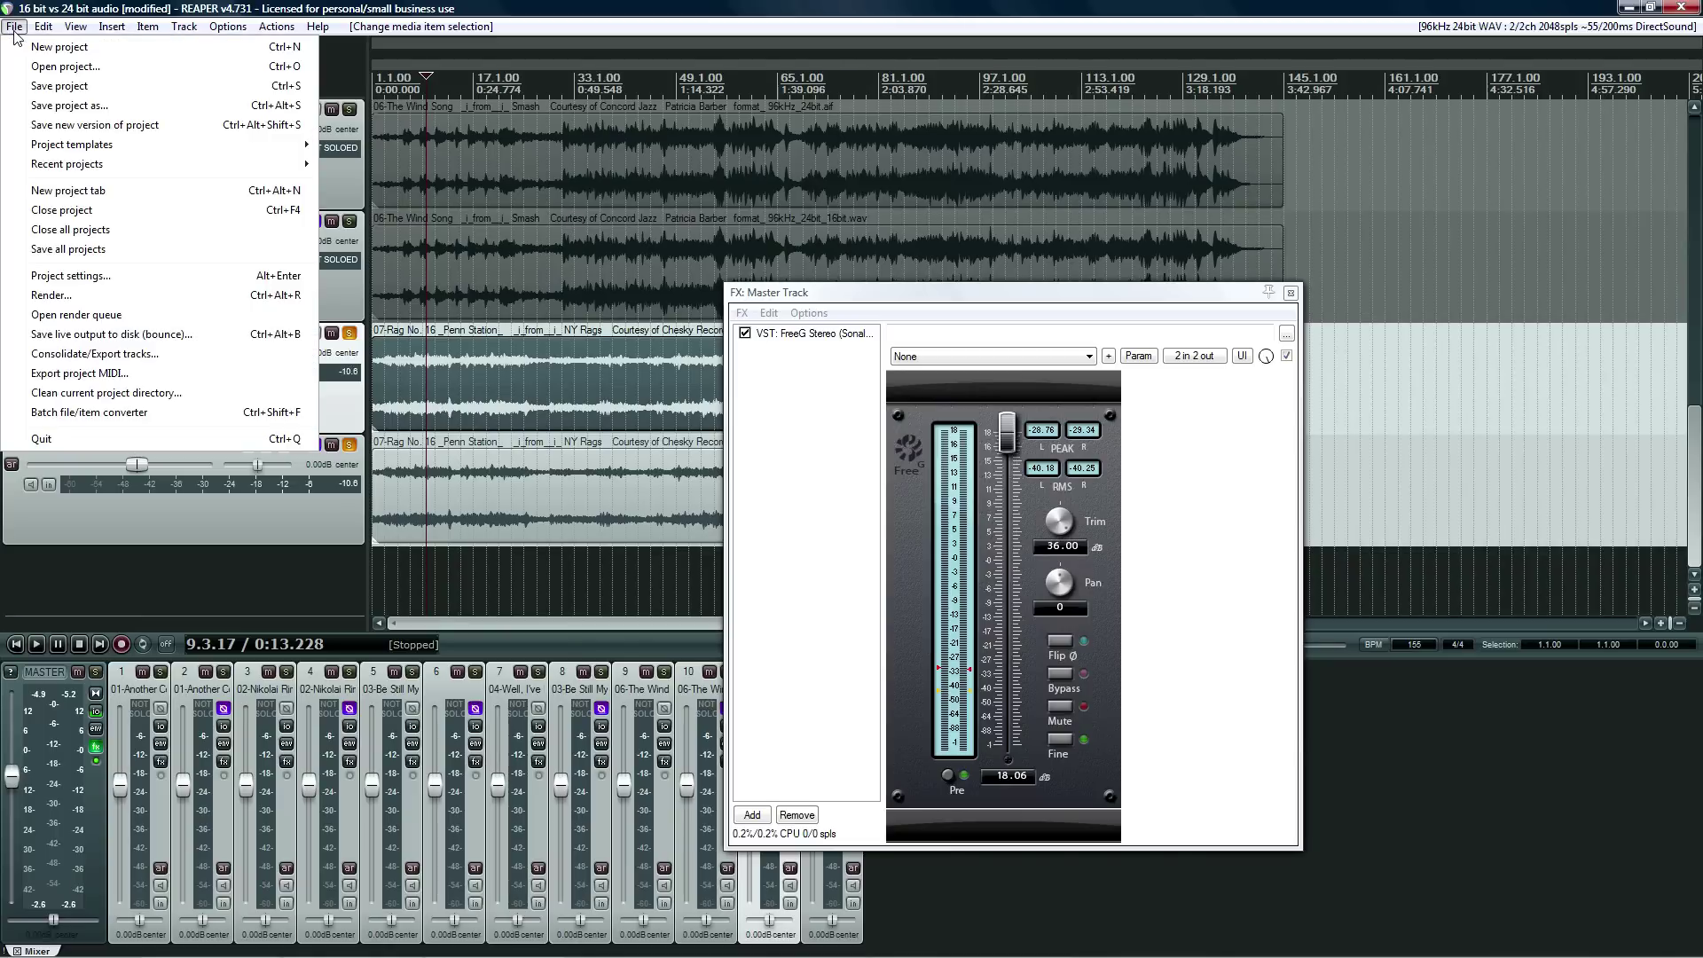
pyautogui.click(89, 412)
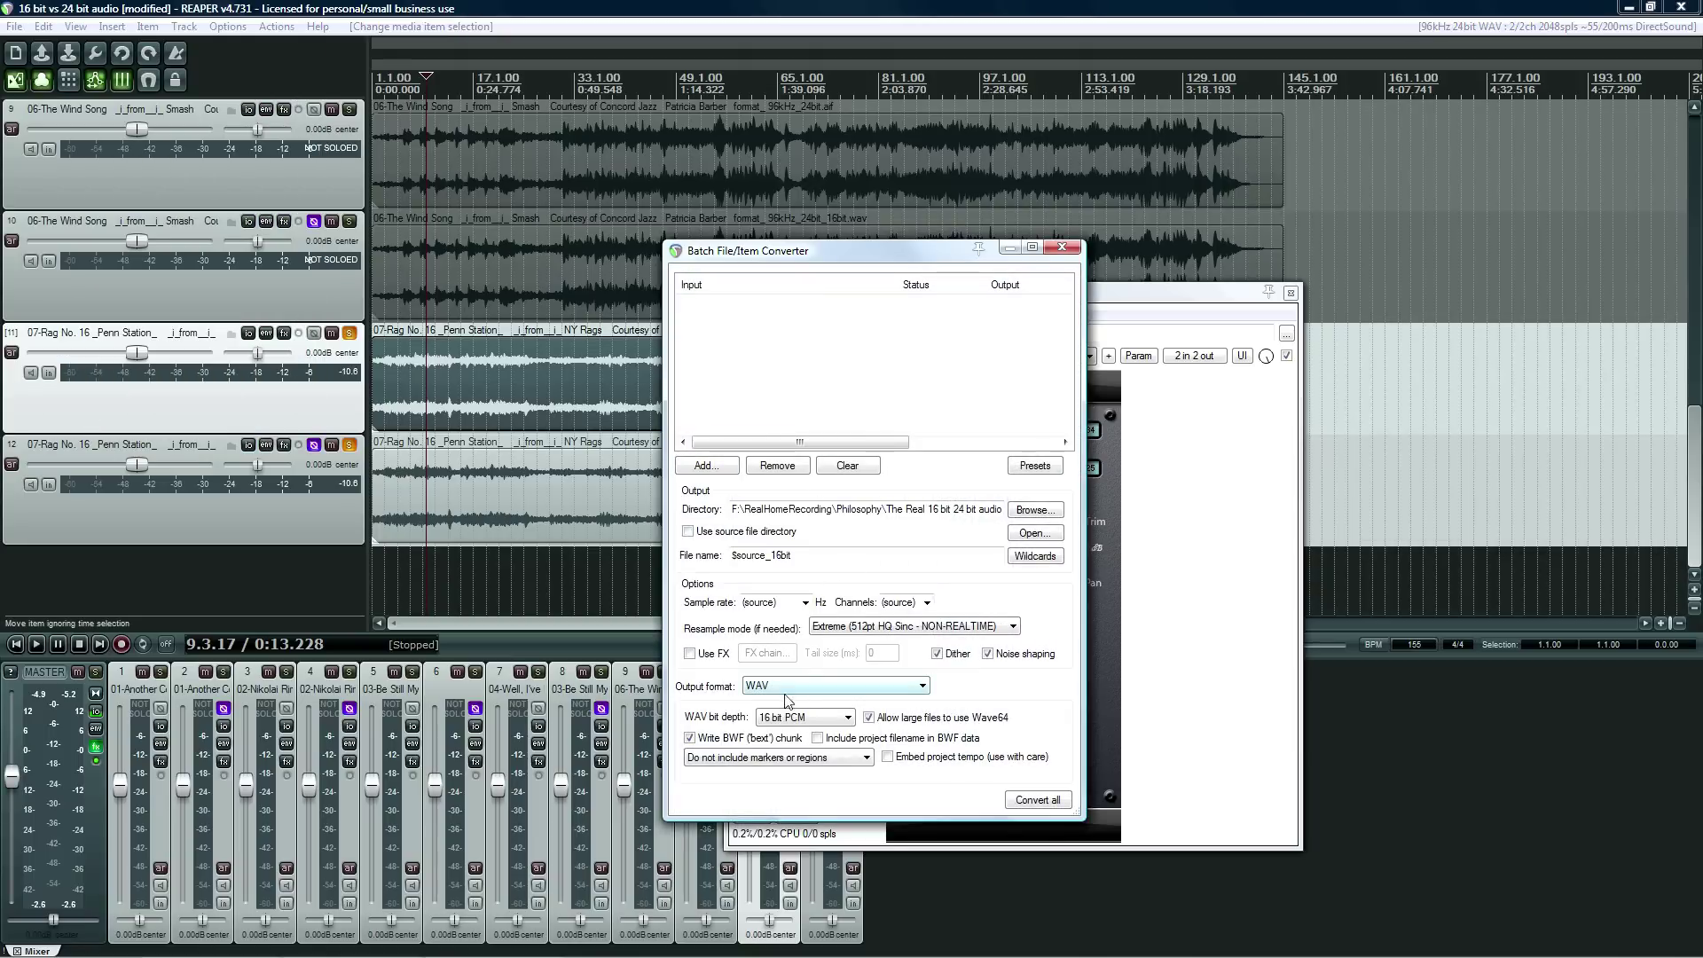
pyautogui.click(177, 944)
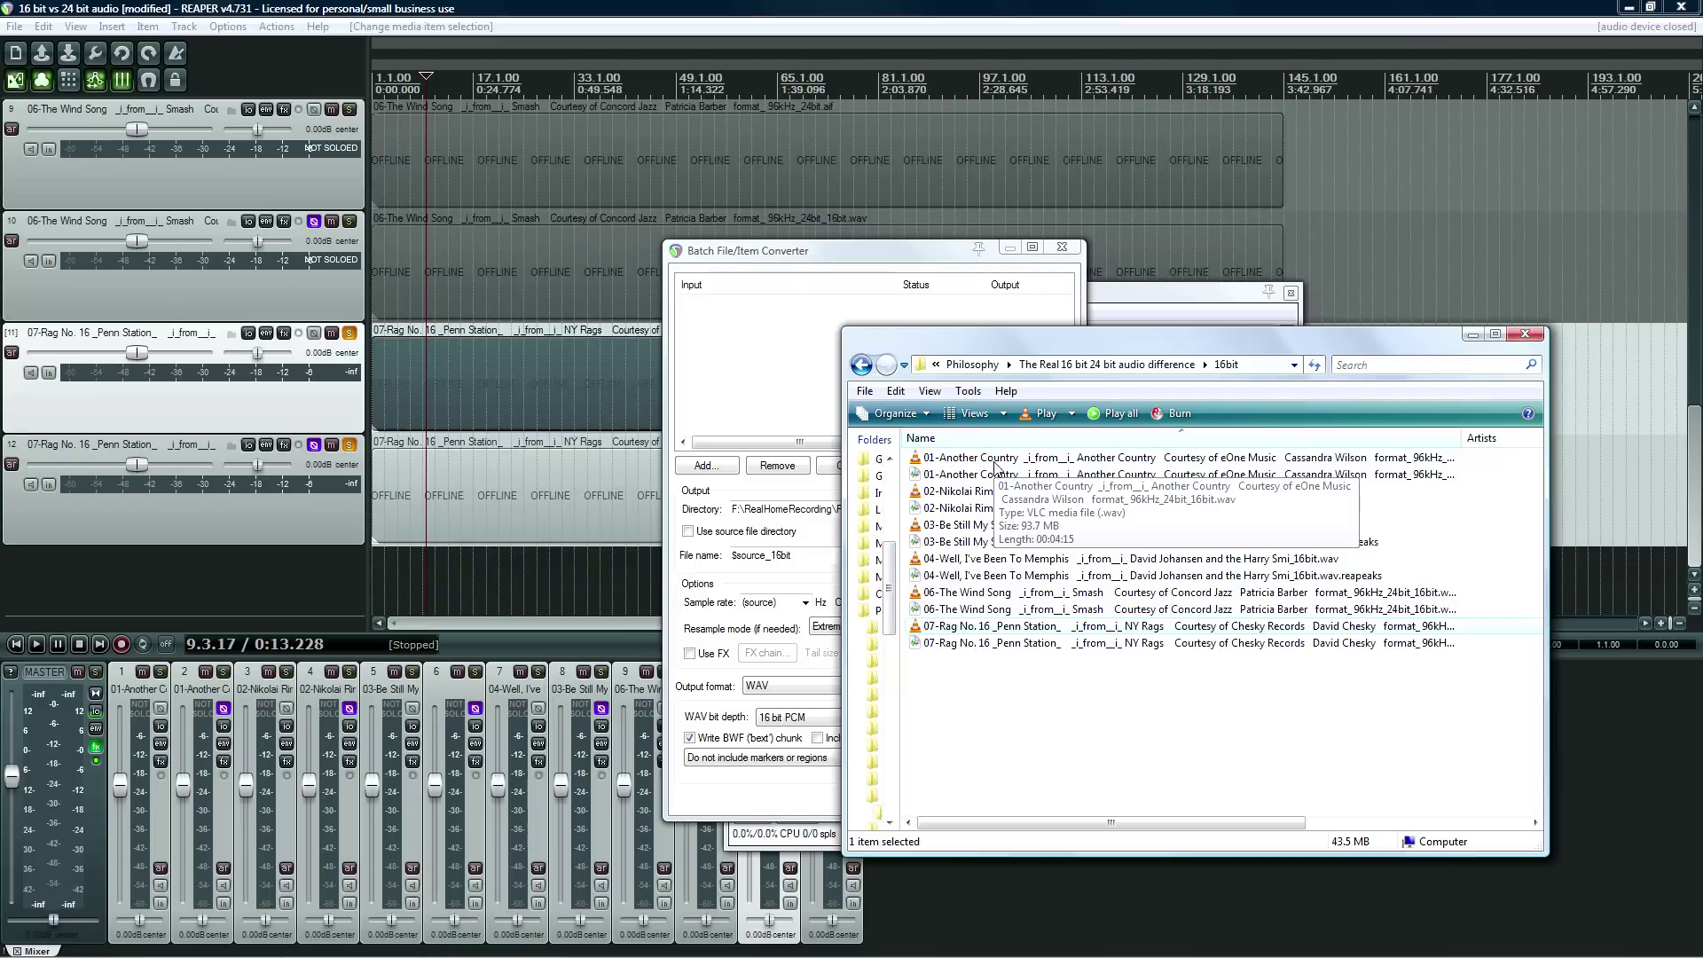
pyautogui.moveTo(996, 467); pyautogui.dragTo(761, 418)
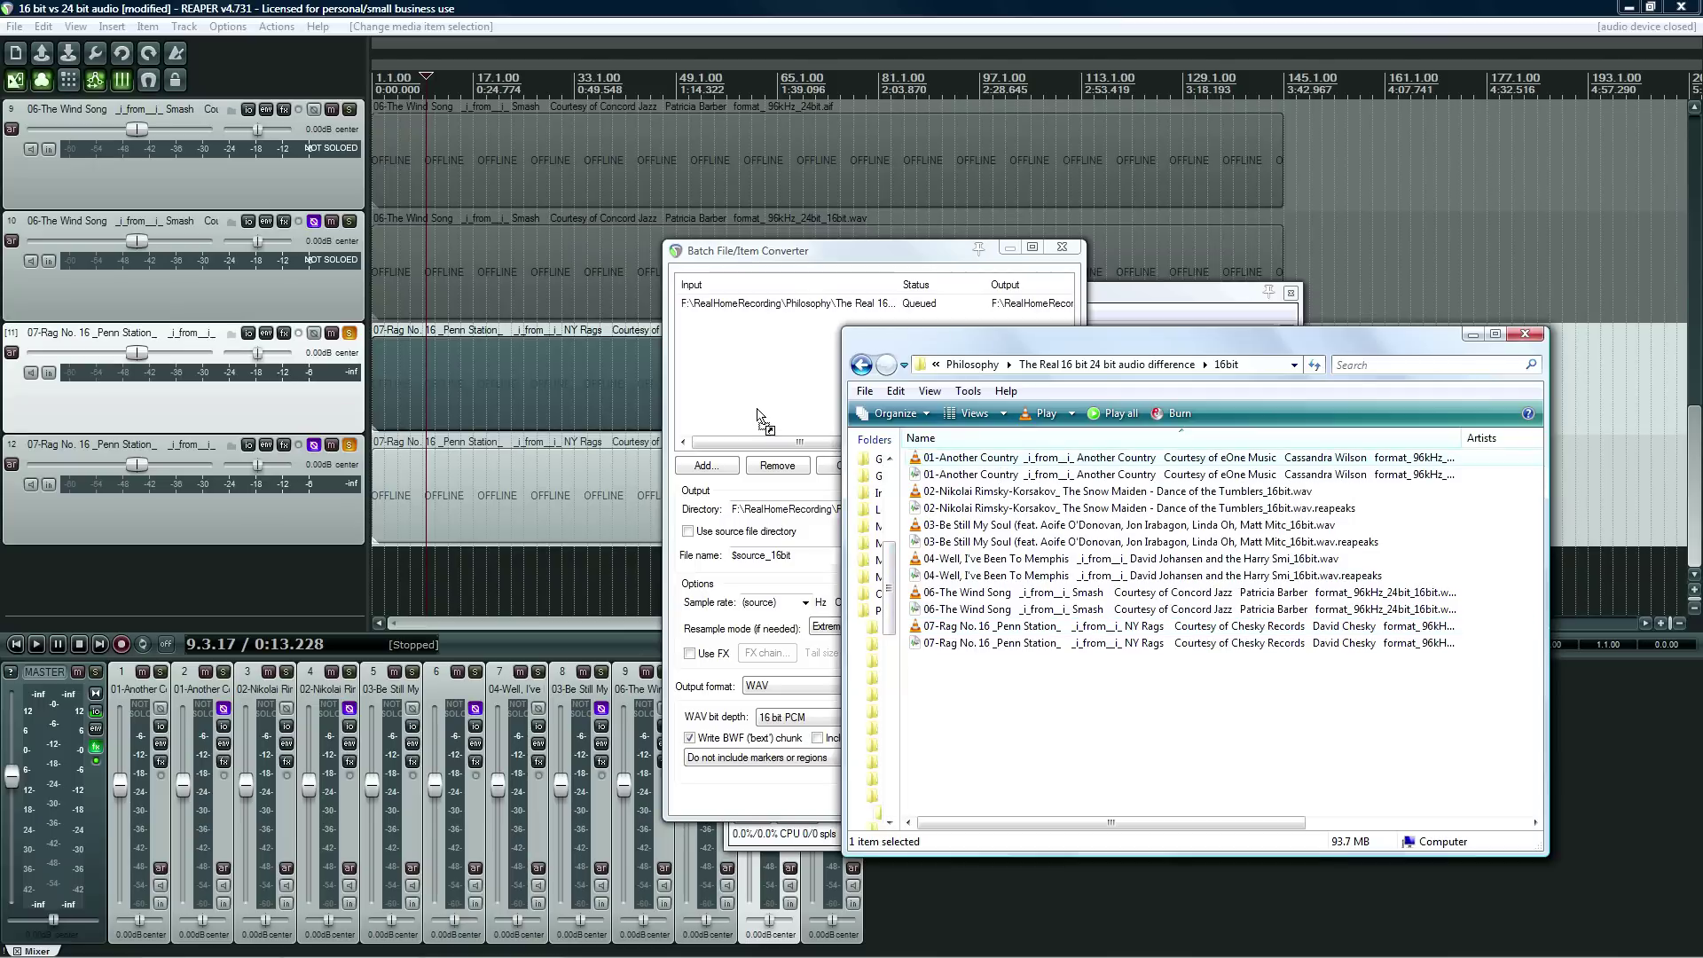
pyautogui.click(805, 264)
# Set the converter's output format to FLAC and the output file name to $source_16flac.
pyautogui.click(791, 685)
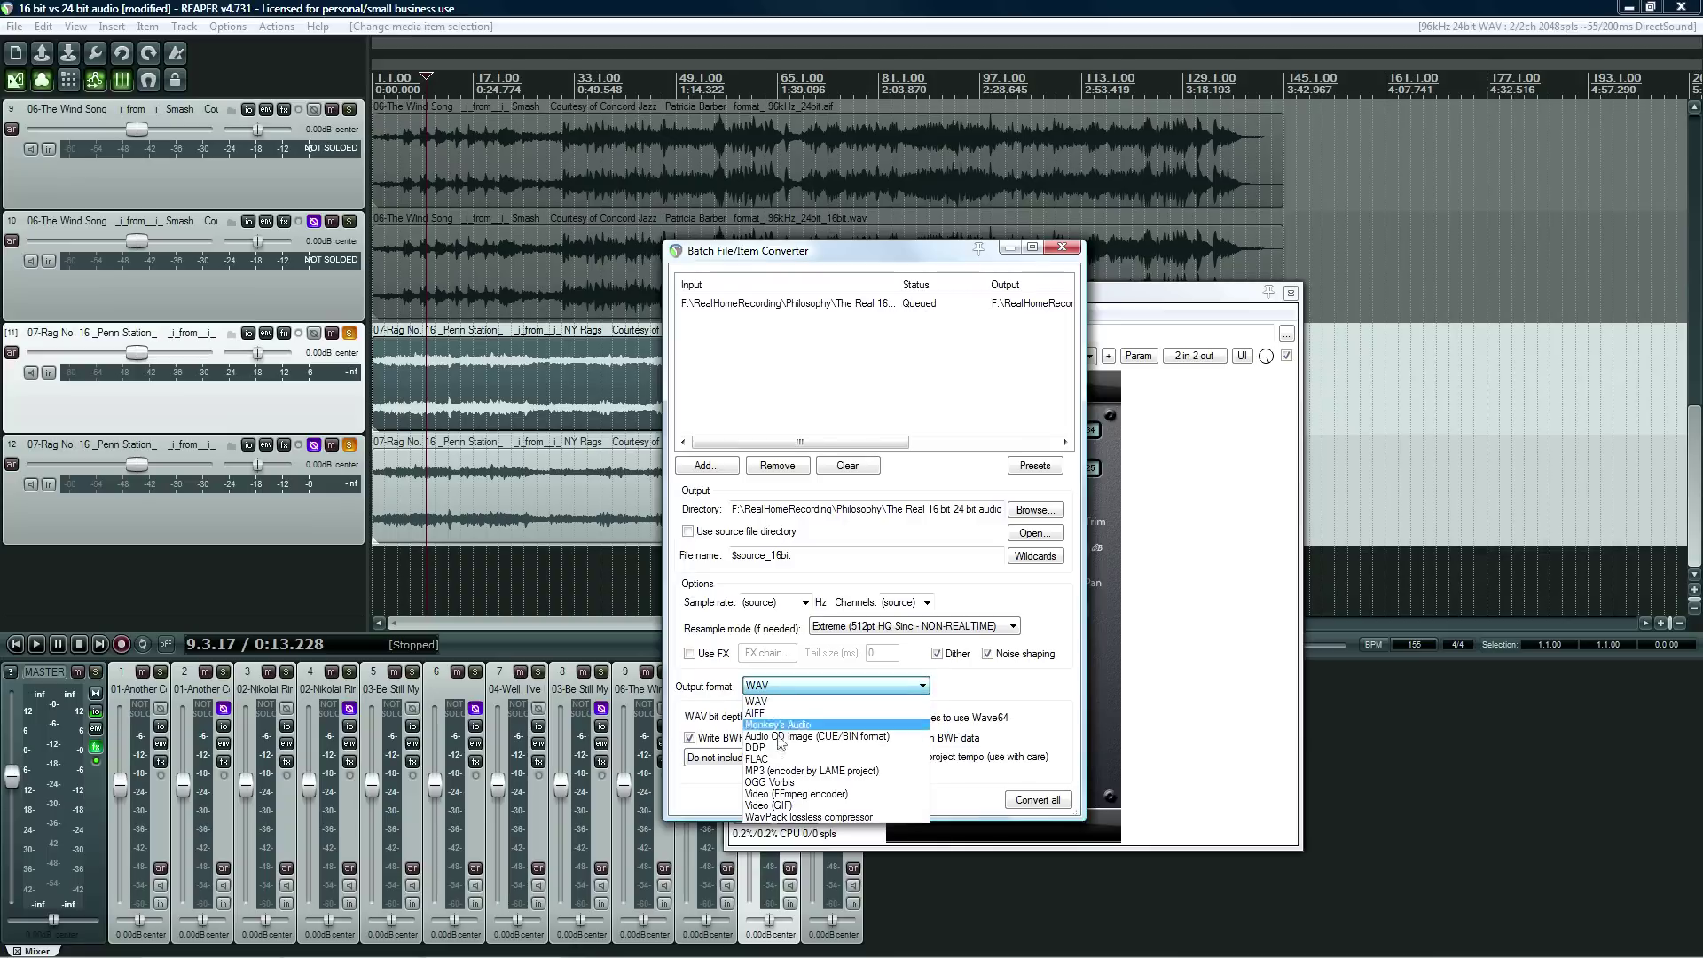
pyautogui.click(772, 760)
pyautogui.click(794, 558)
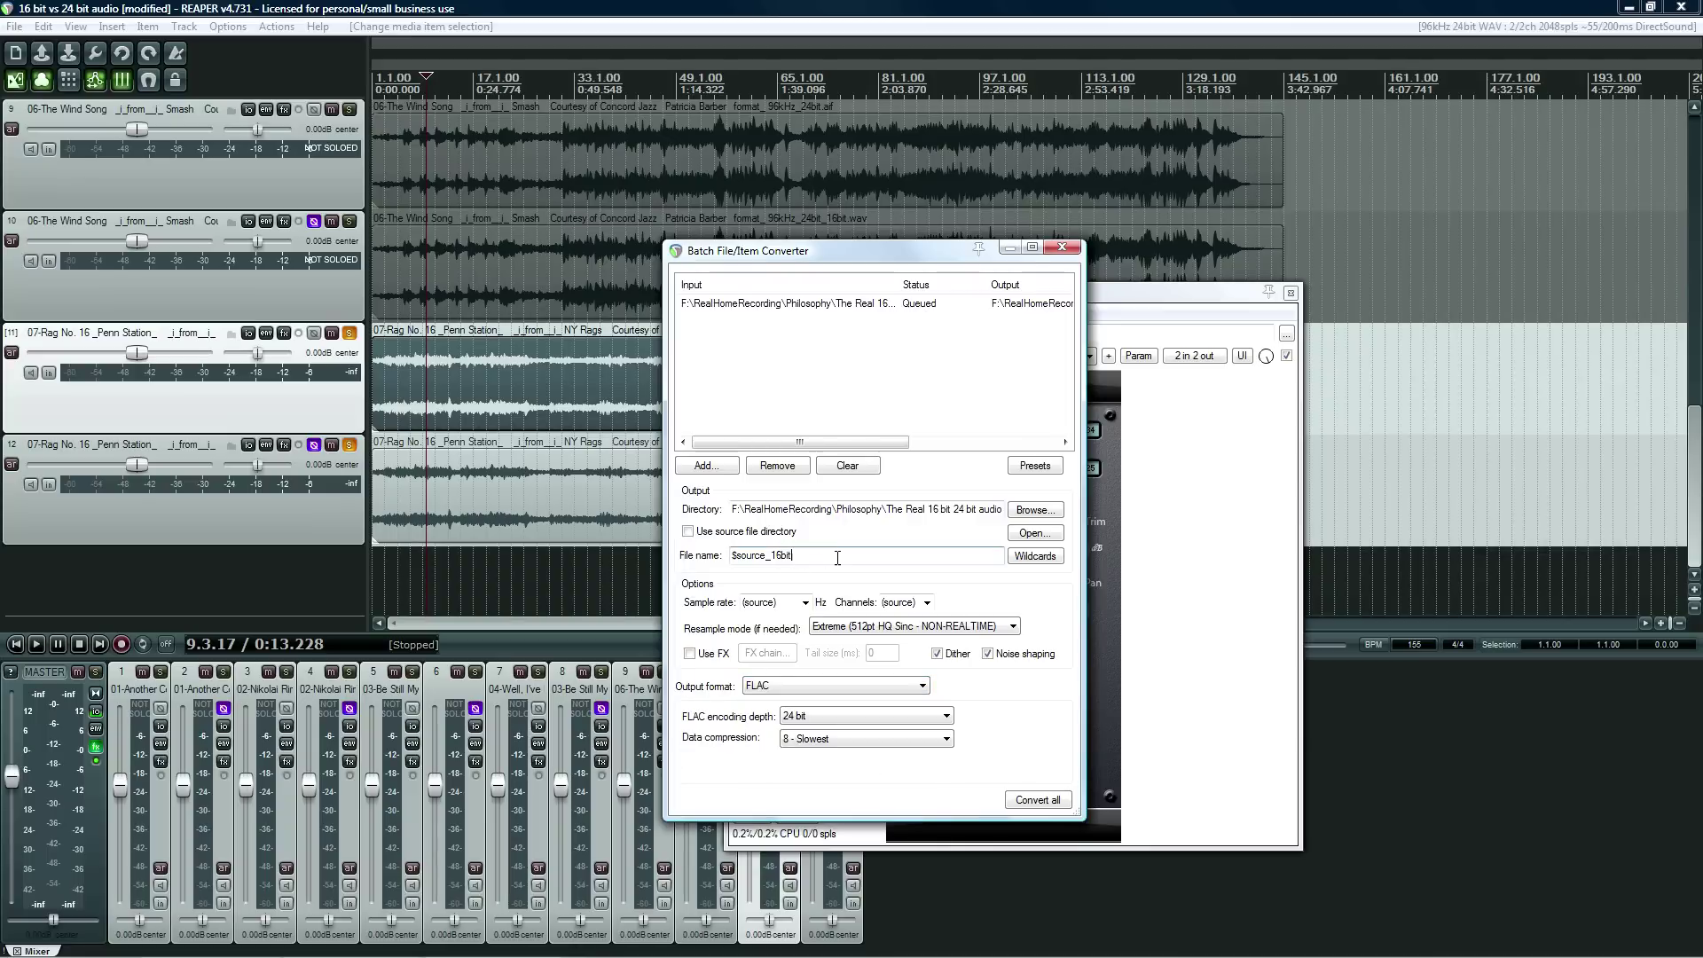
pyautogui.press('BackSpace')
pyautogui.write('flac')
# Set the FLAC encoding depth to 16 bit with compression 8 - Slowest, and turn off dither and noise shaping.
pyautogui.click(814, 716)
pyautogui.click(813, 733)
pyautogui.click(826, 741)
pyautogui.click(825, 741)
pyautogui.click(937, 654)
pyautogui.click(990, 654)
# Convert the queued file into the 16bit output directory and clear the conversion queue.
pyautogui.moveTo(976, 508); pyautogui.dragTo(1062, 505)
pyautogui.write('16bit')
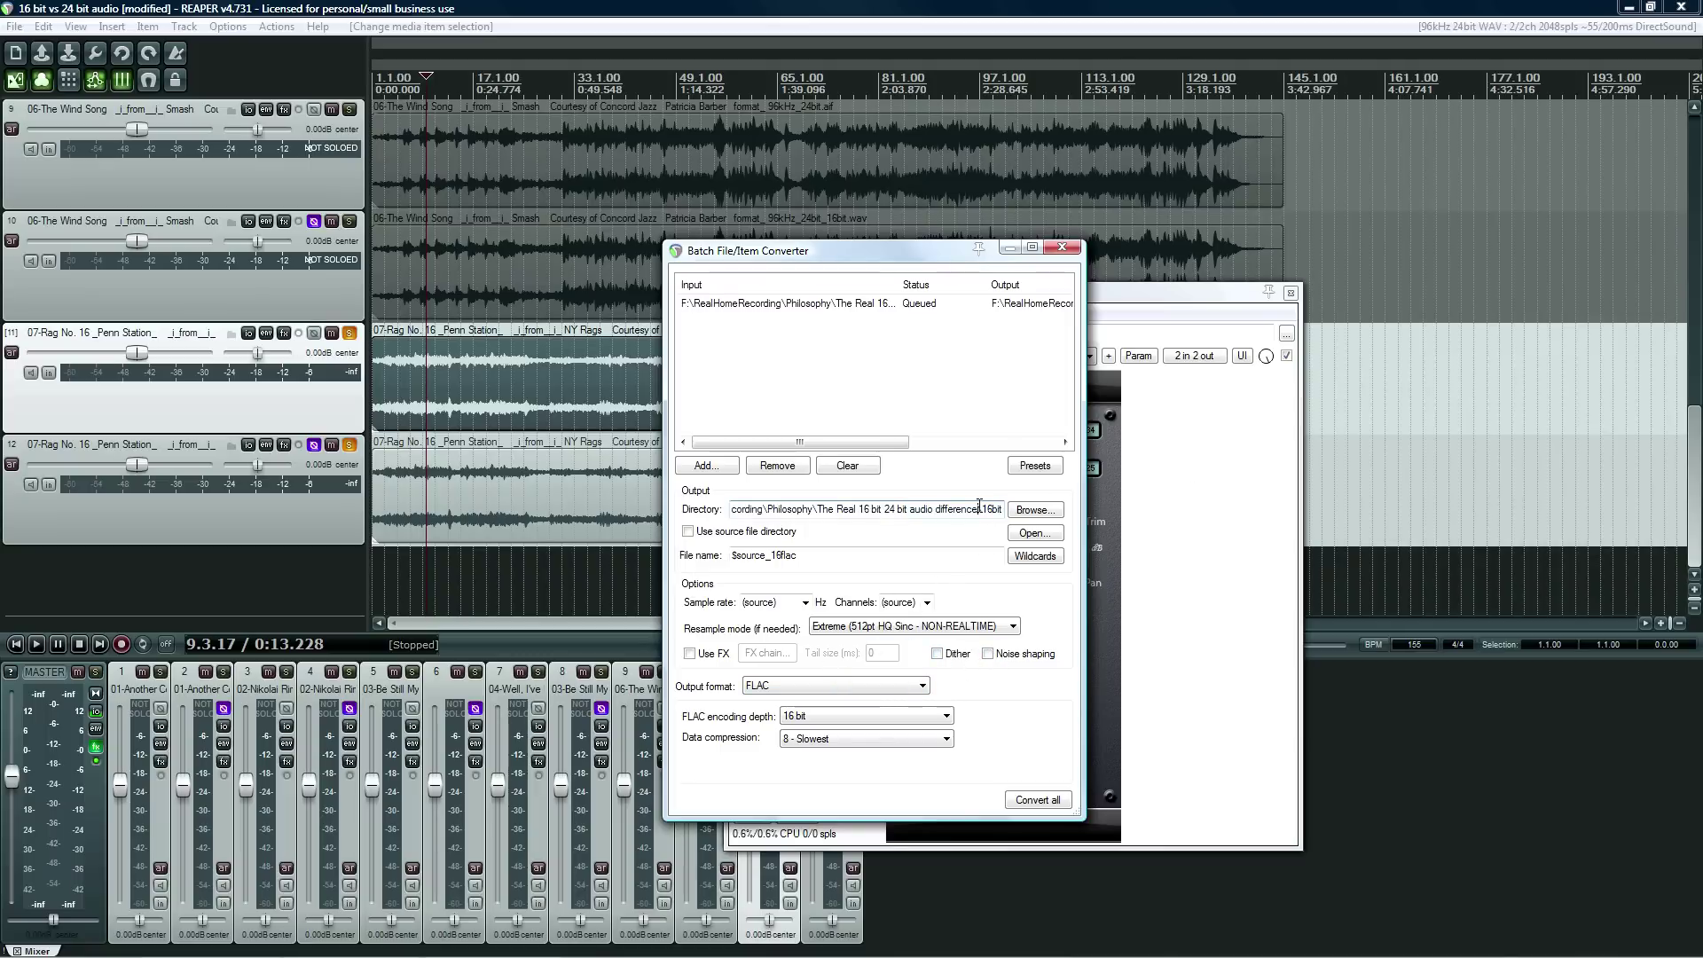
pyautogui.click(1040, 801)
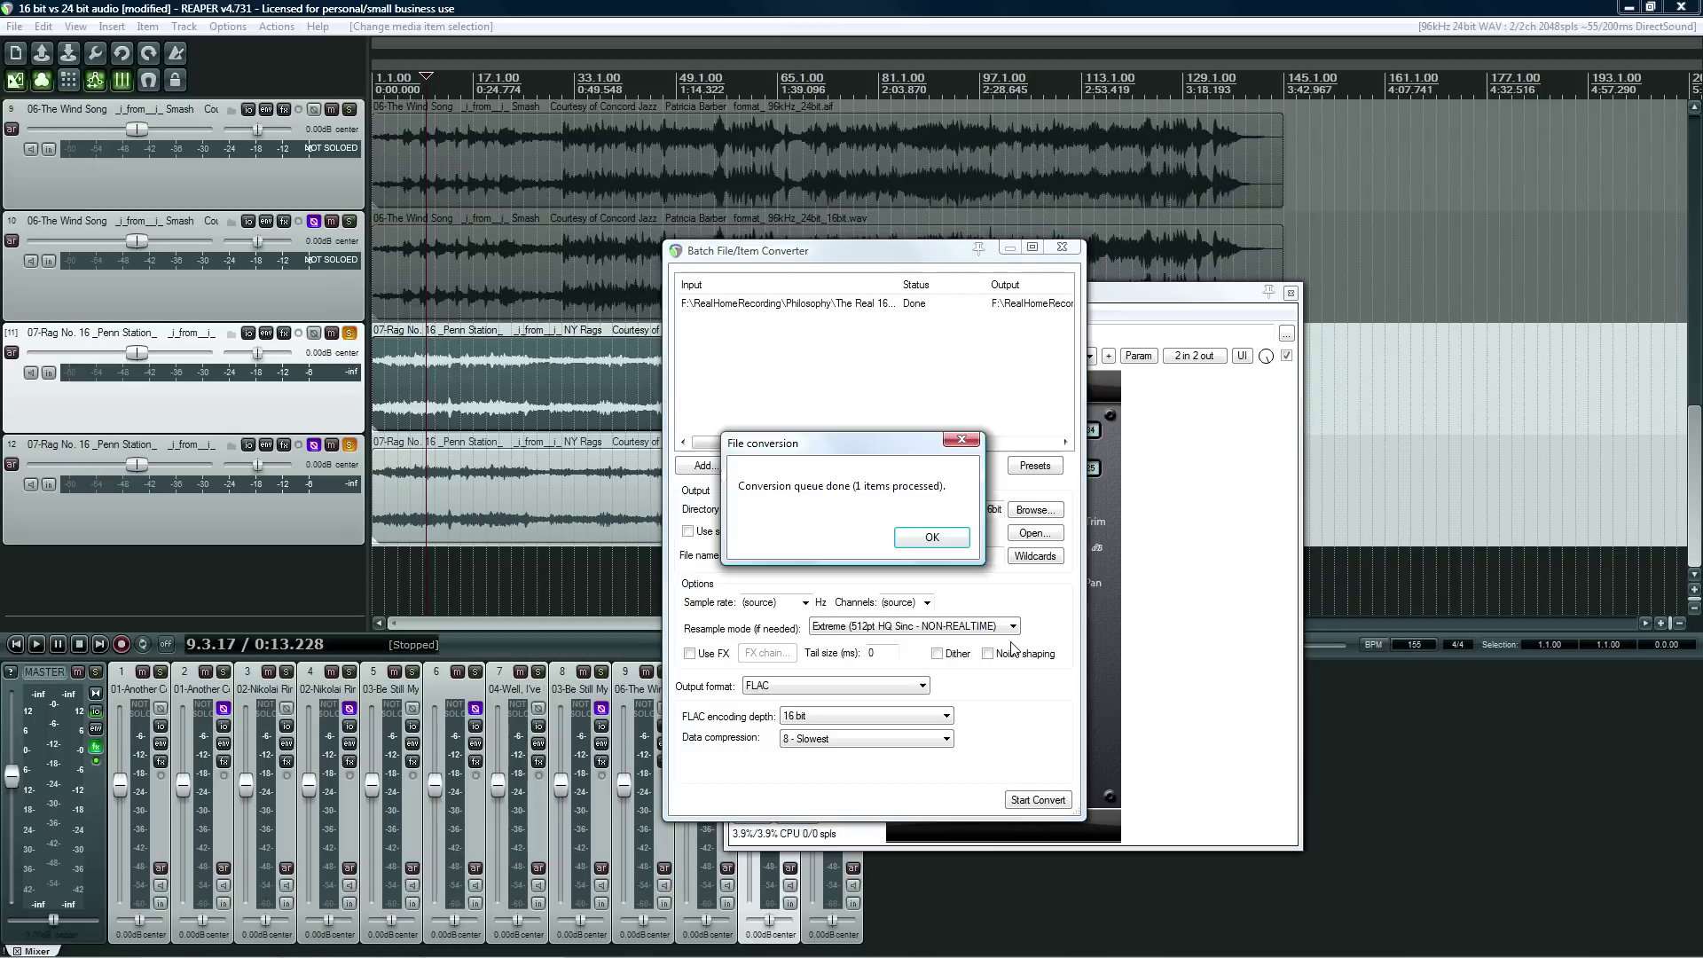
pyautogui.click(947, 536)
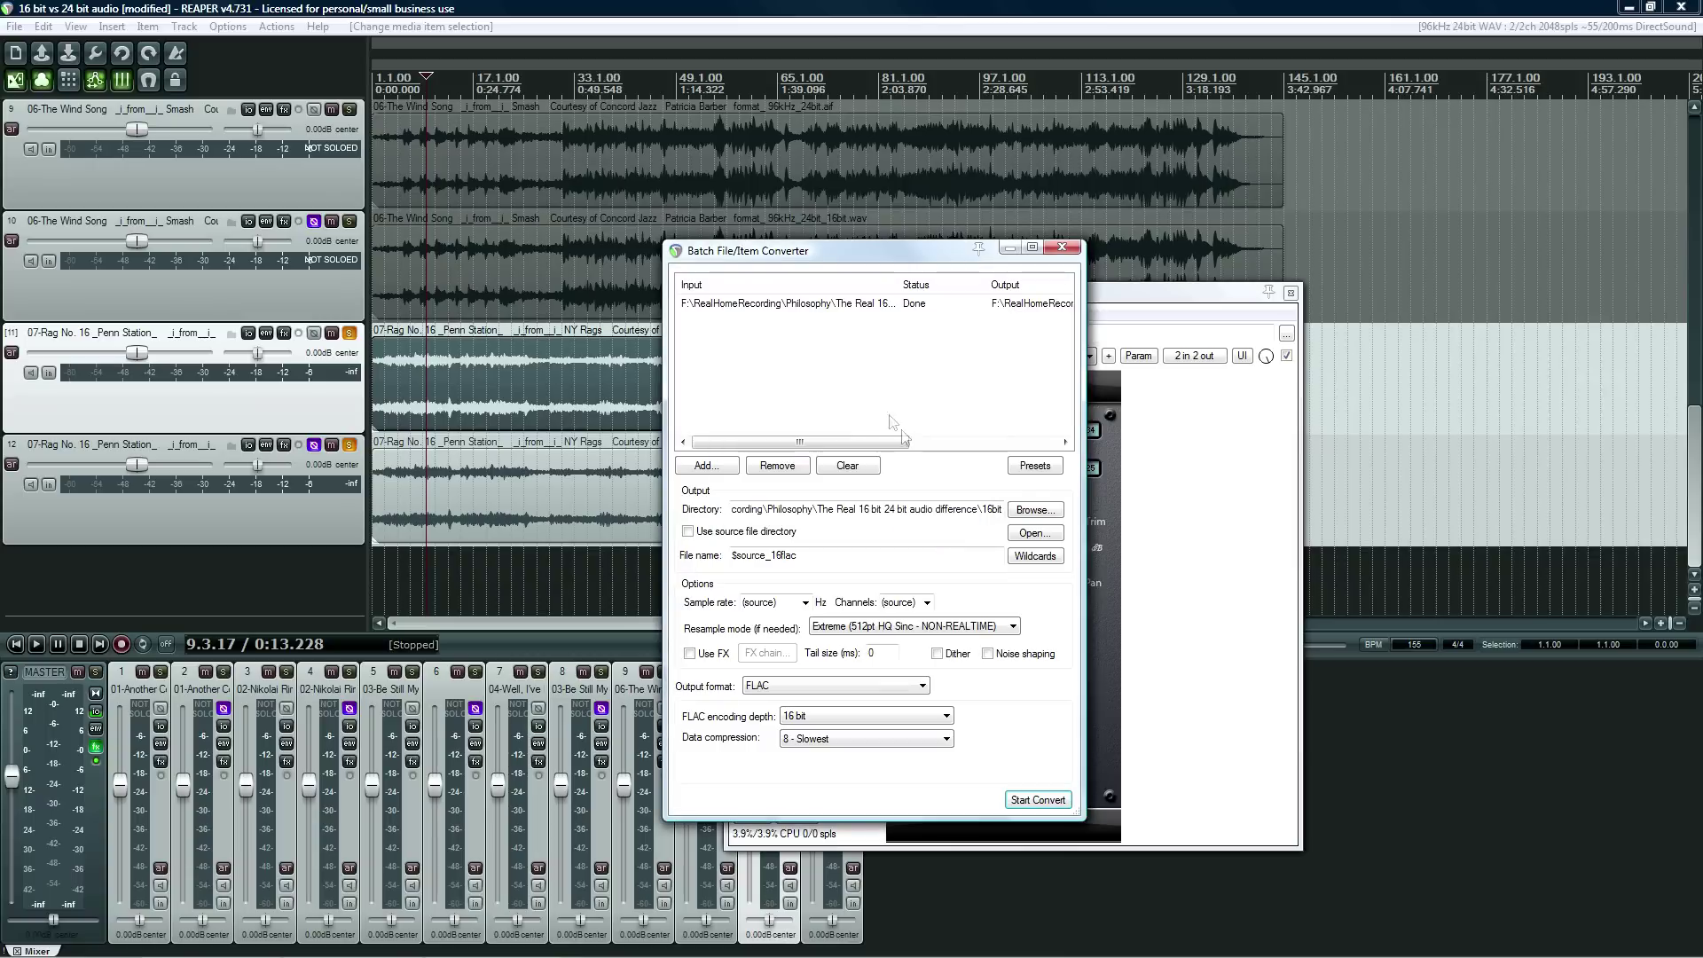
pyautogui.click(848, 463)
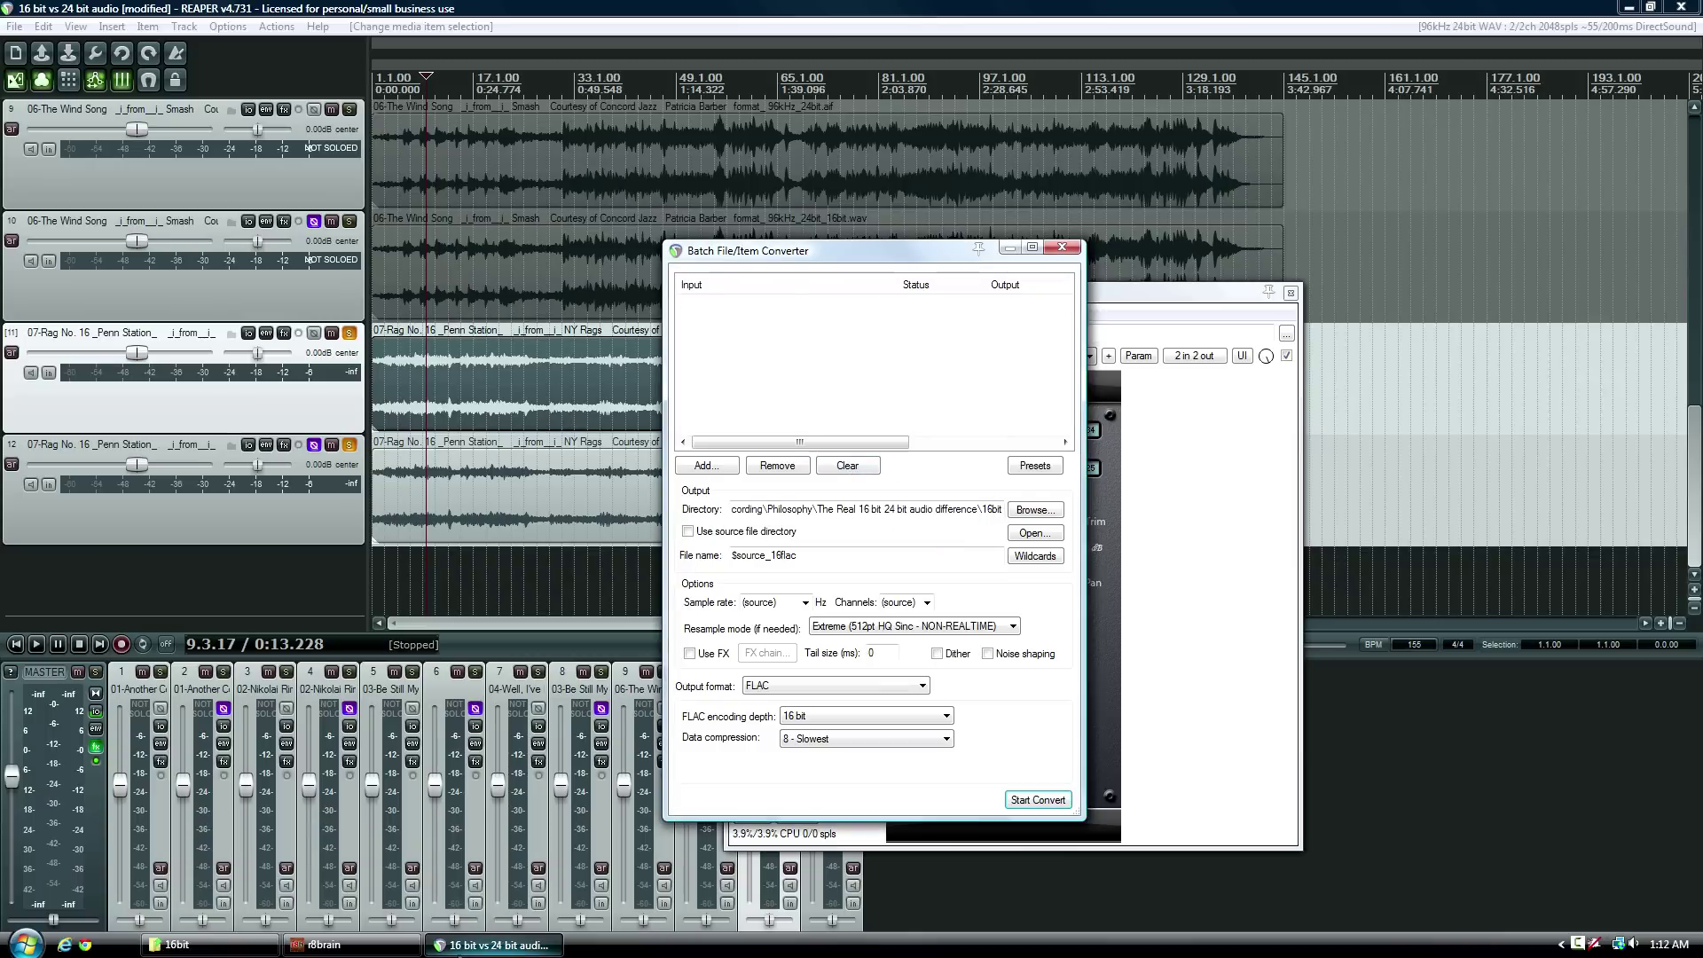
# Switch to the file manager's 16bit folder and go up to The Real 16 bit 24 bit audio difference folder.
pyautogui.moveTo(224, 955)
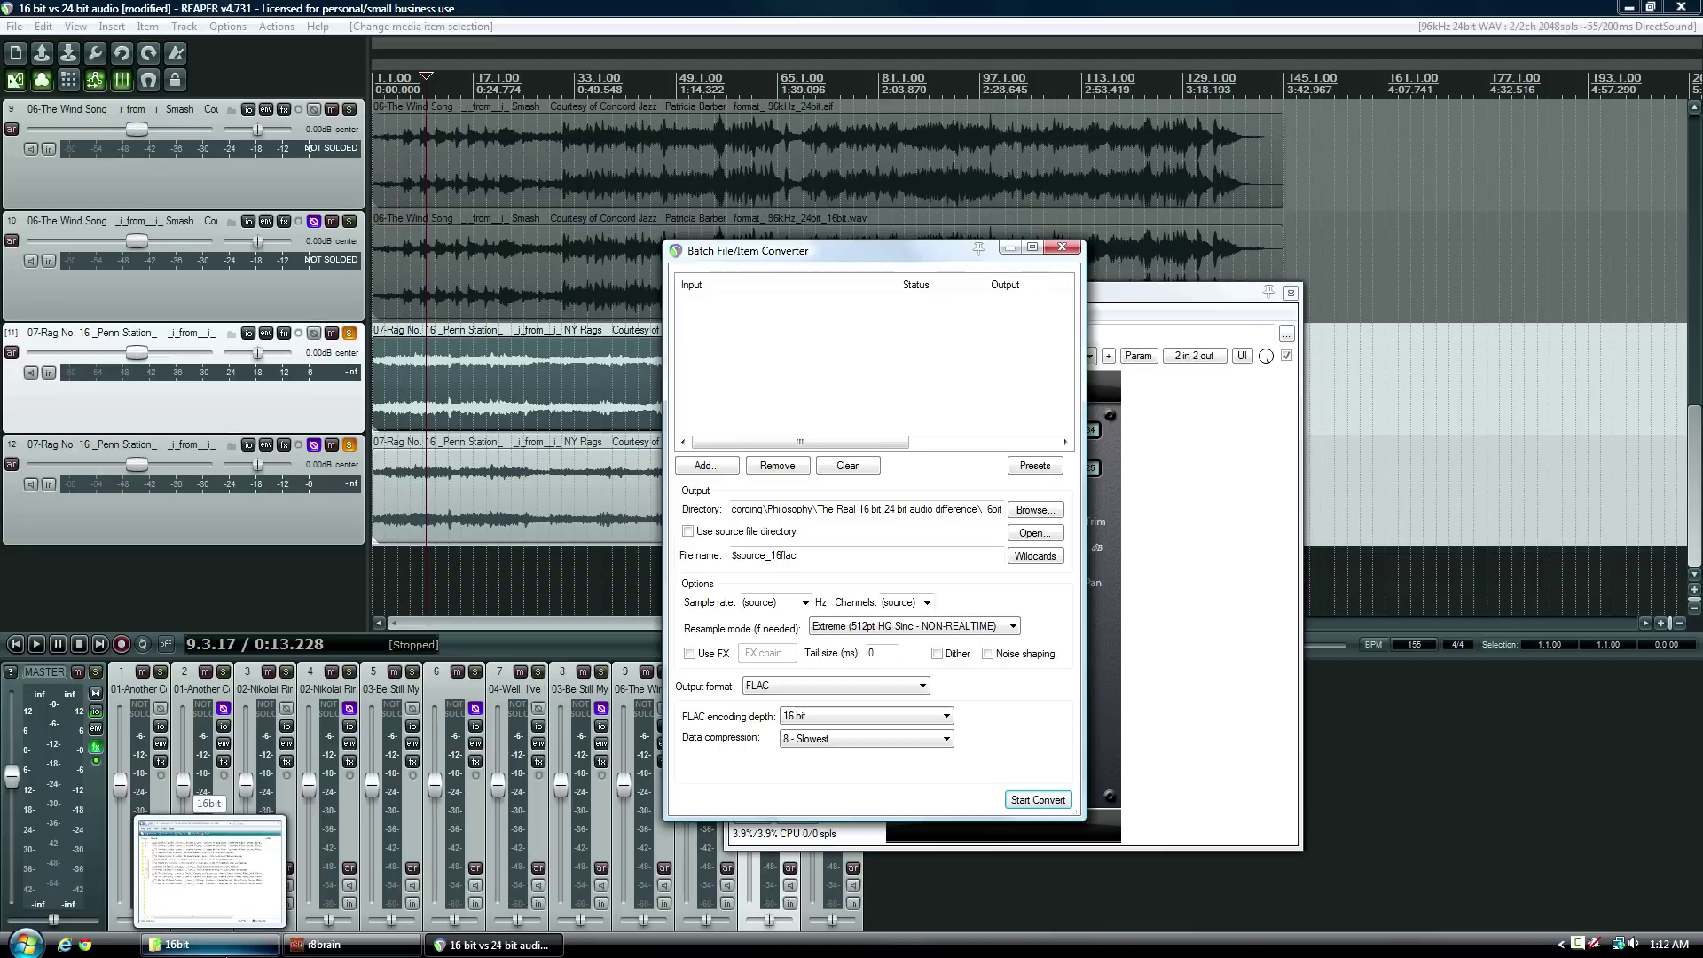
pyautogui.click(220, 947)
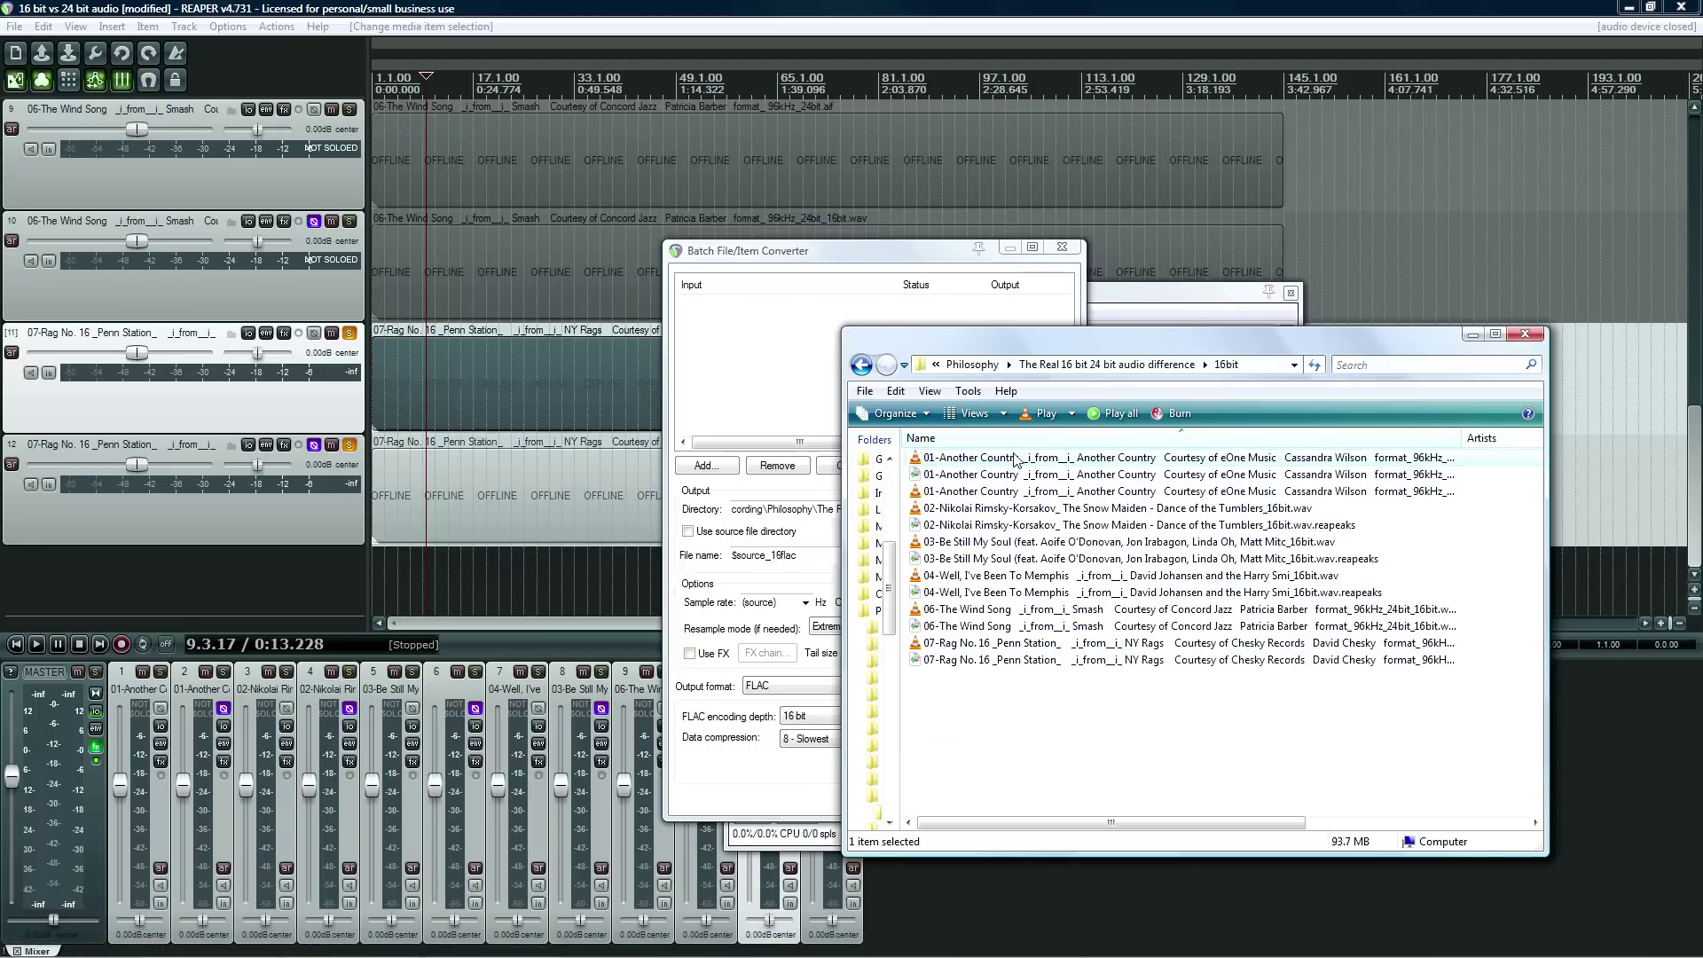
pyautogui.click(1143, 368)
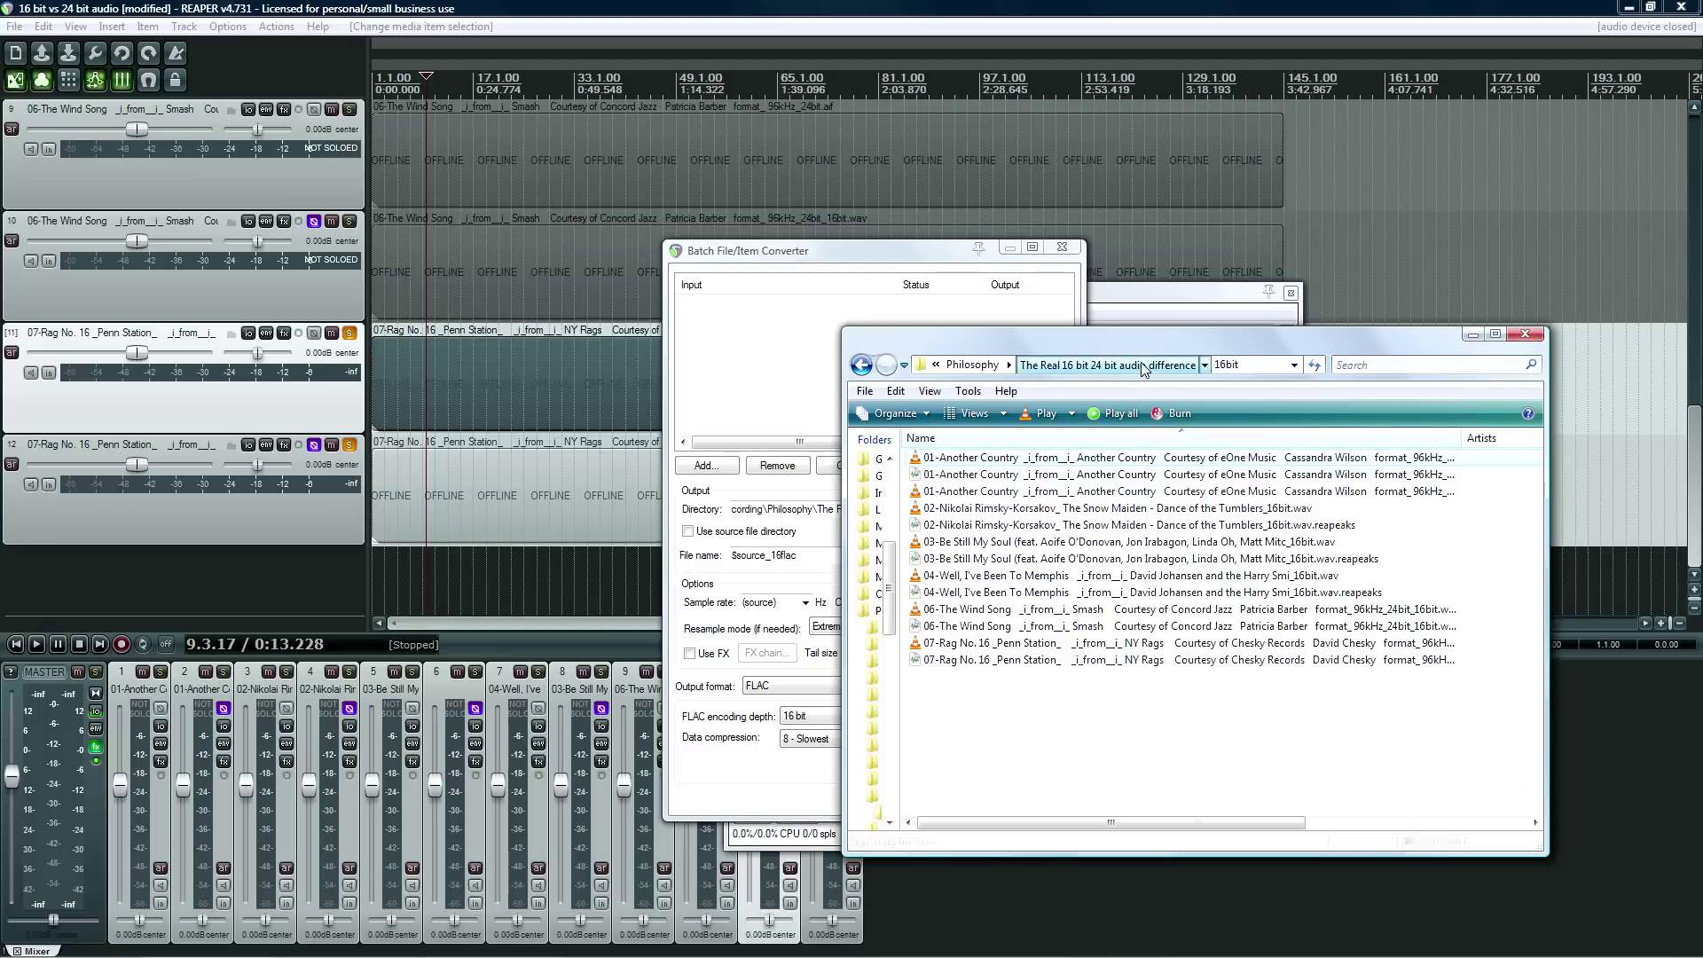
# Add the 24-bit 01-Another Country AIF file to the converter queue and set the FLAC encoding depth to 24 bit.
pyautogui.moveTo(991, 610); pyautogui.dragTo(781, 377)
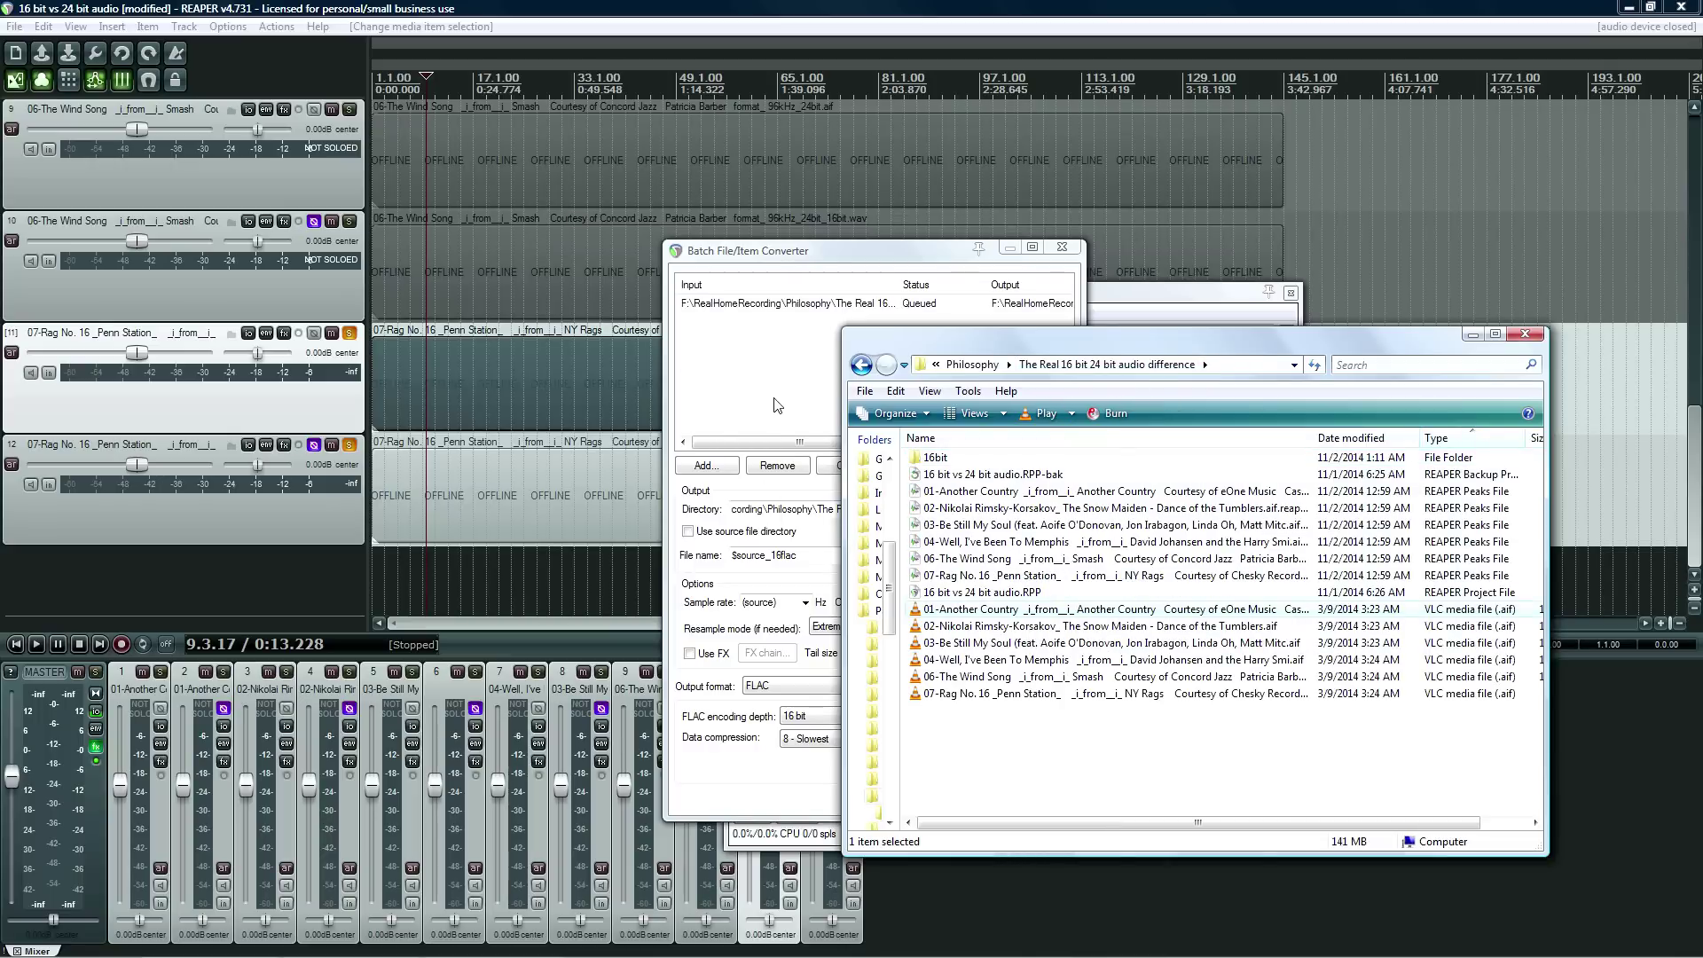
pyautogui.click(832, 714)
pyautogui.click(824, 744)
# Change the output file name to $source_24lac and convert the queued file.
pyautogui.click(785, 556)
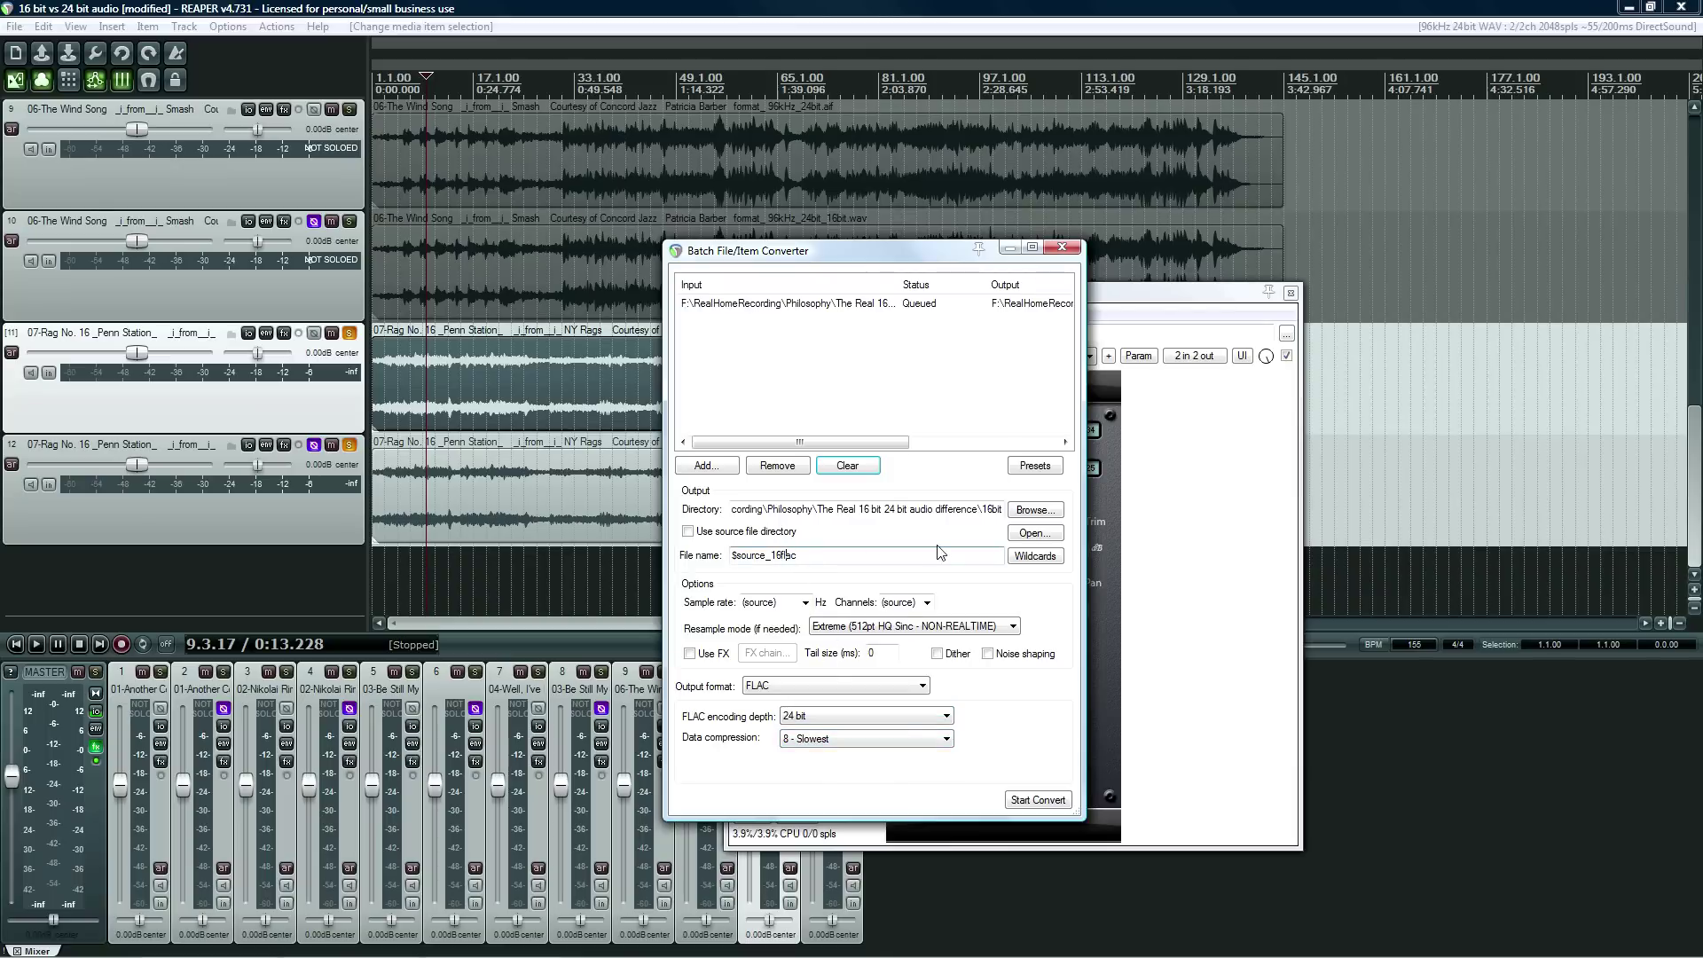
pyautogui.press('BackSpace')
pyautogui.press('BackSpace')
pyautogui.press('BackSpace')
pyautogui.write('24')
pyautogui.click(1040, 800)
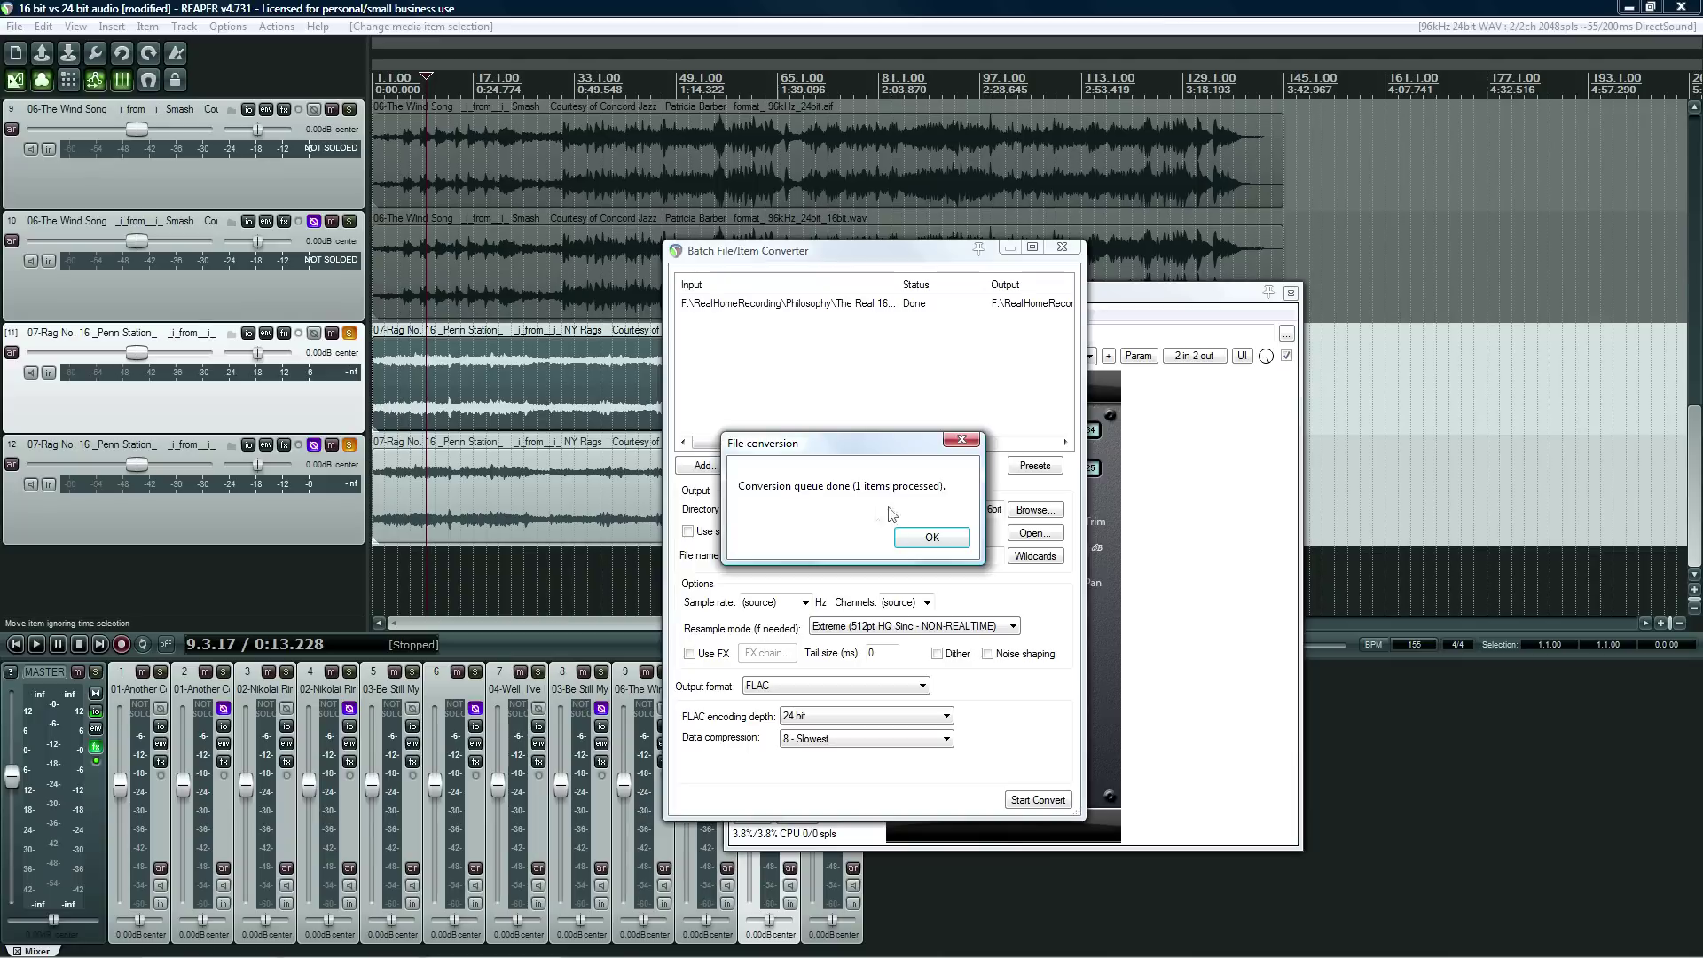
pyautogui.click(918, 544)
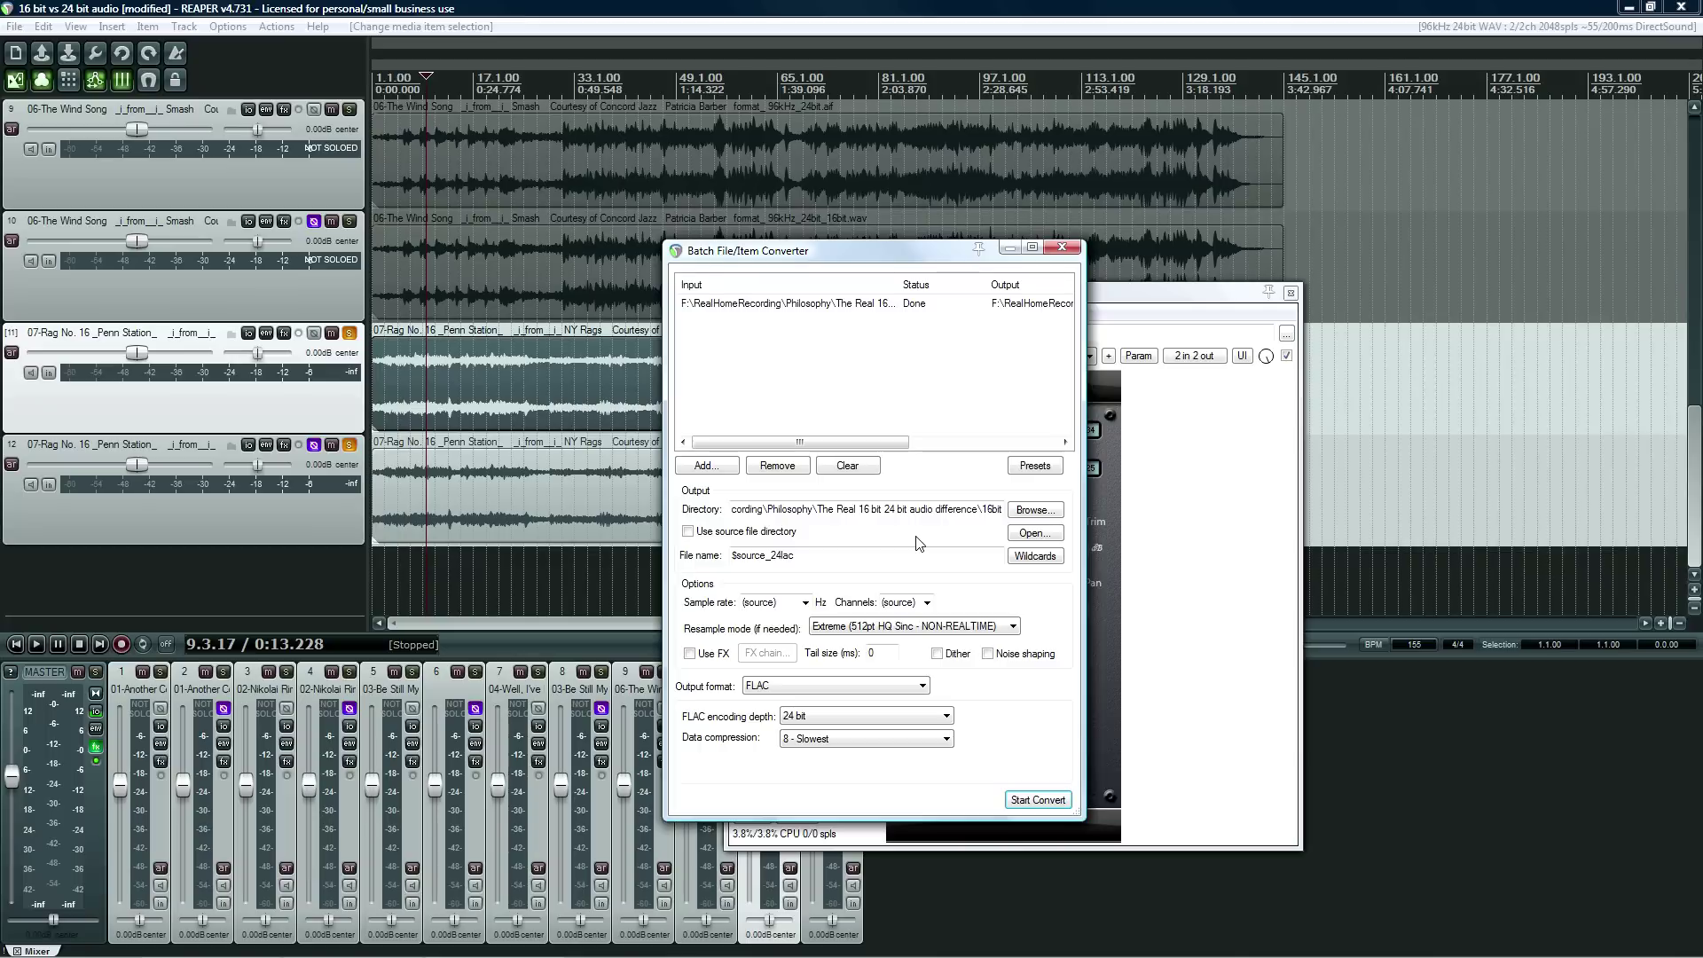
# Switch to the file manager, show full file names in the 16bit folder, and check the 24-bit Another Country FLAC's size.
pyautogui.click(351, 947)
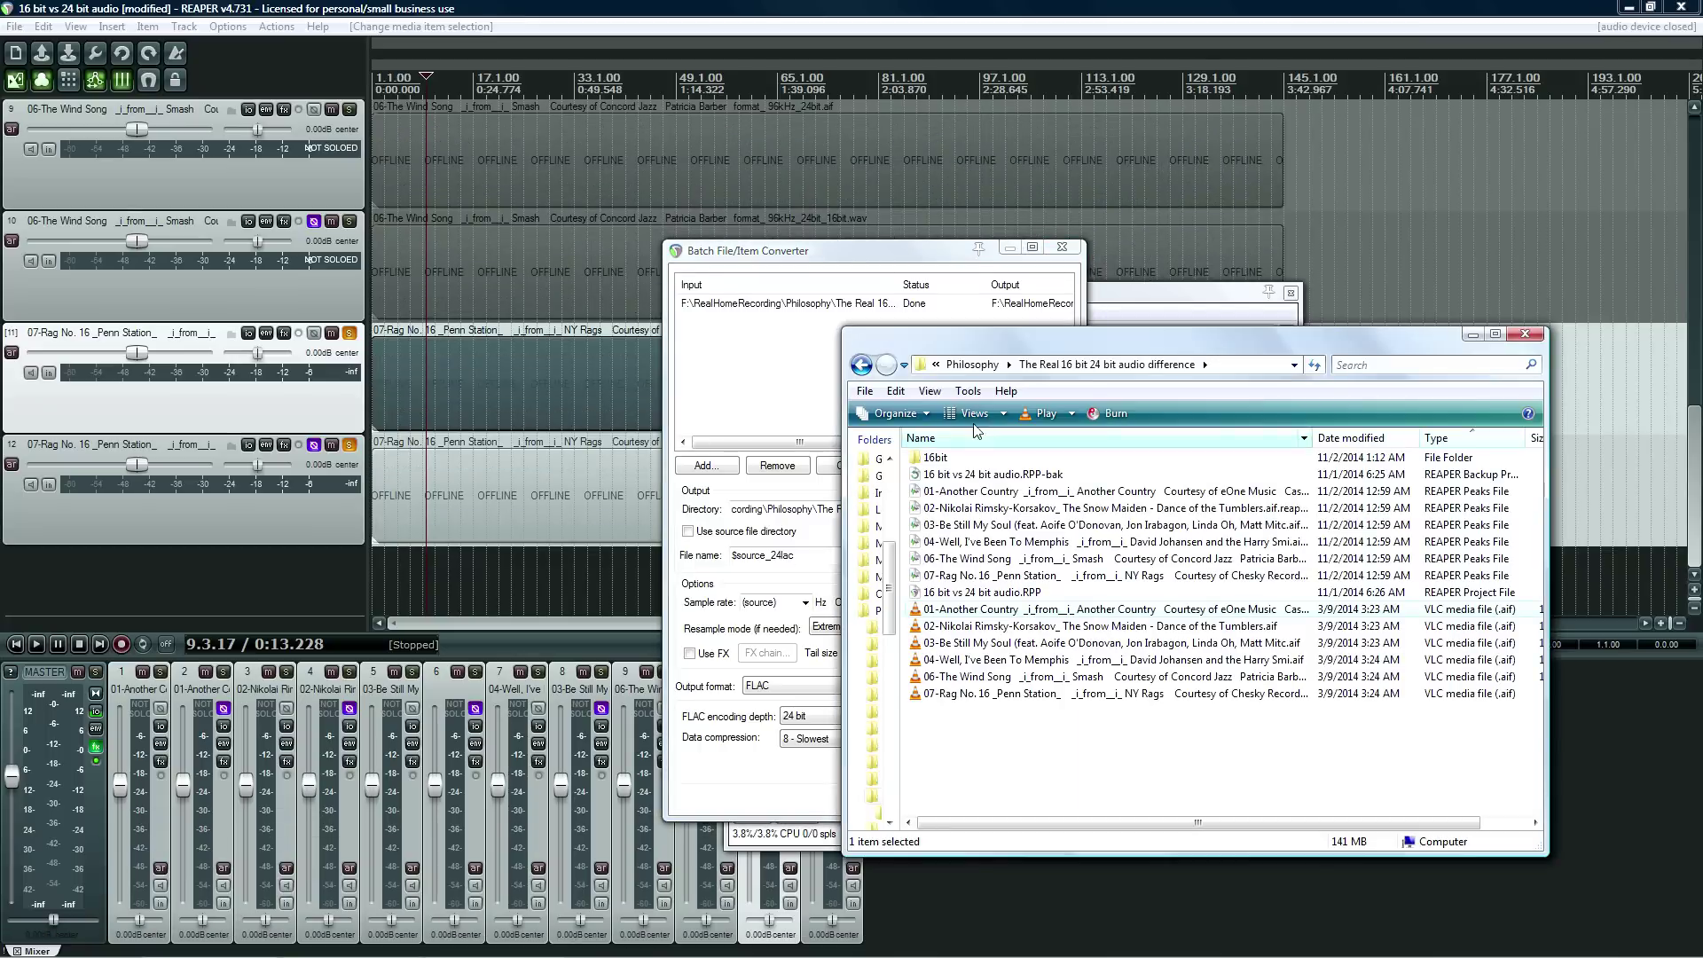
pyautogui.doubleClick(937, 457)
pyautogui.moveTo(1033, 369); pyautogui.dragTo(570, 357)
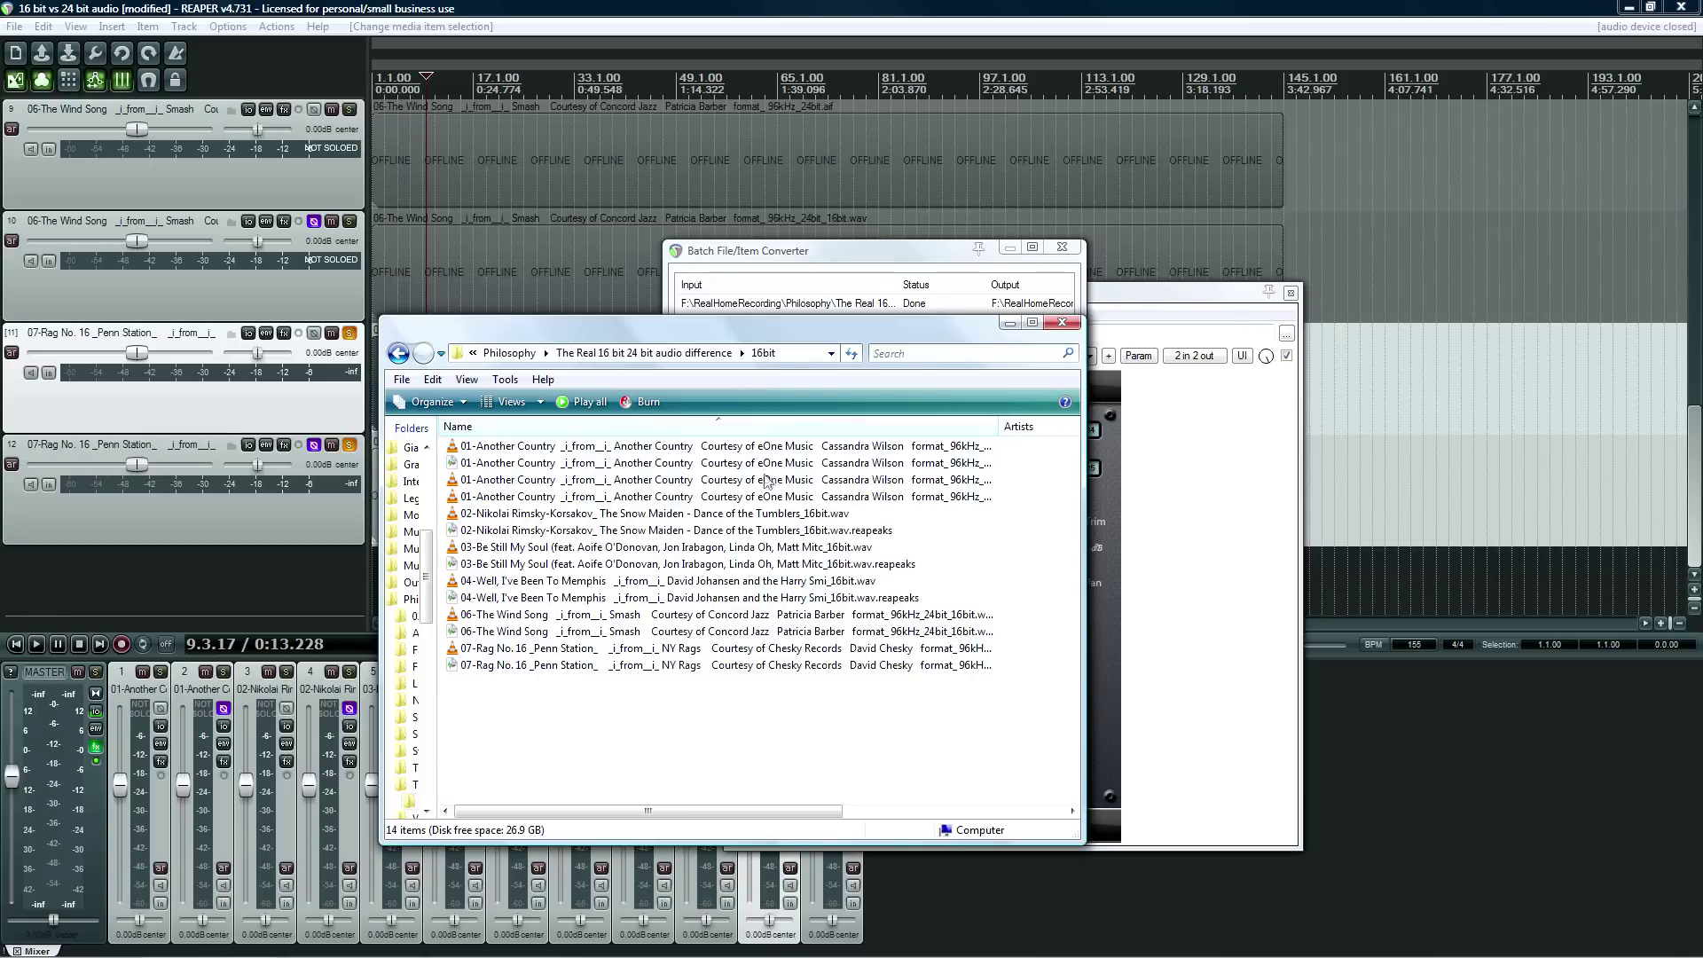
pyautogui.doubleClick(1000, 427)
pyautogui.moveTo(801, 813); pyautogui.dragTo(822, 812)
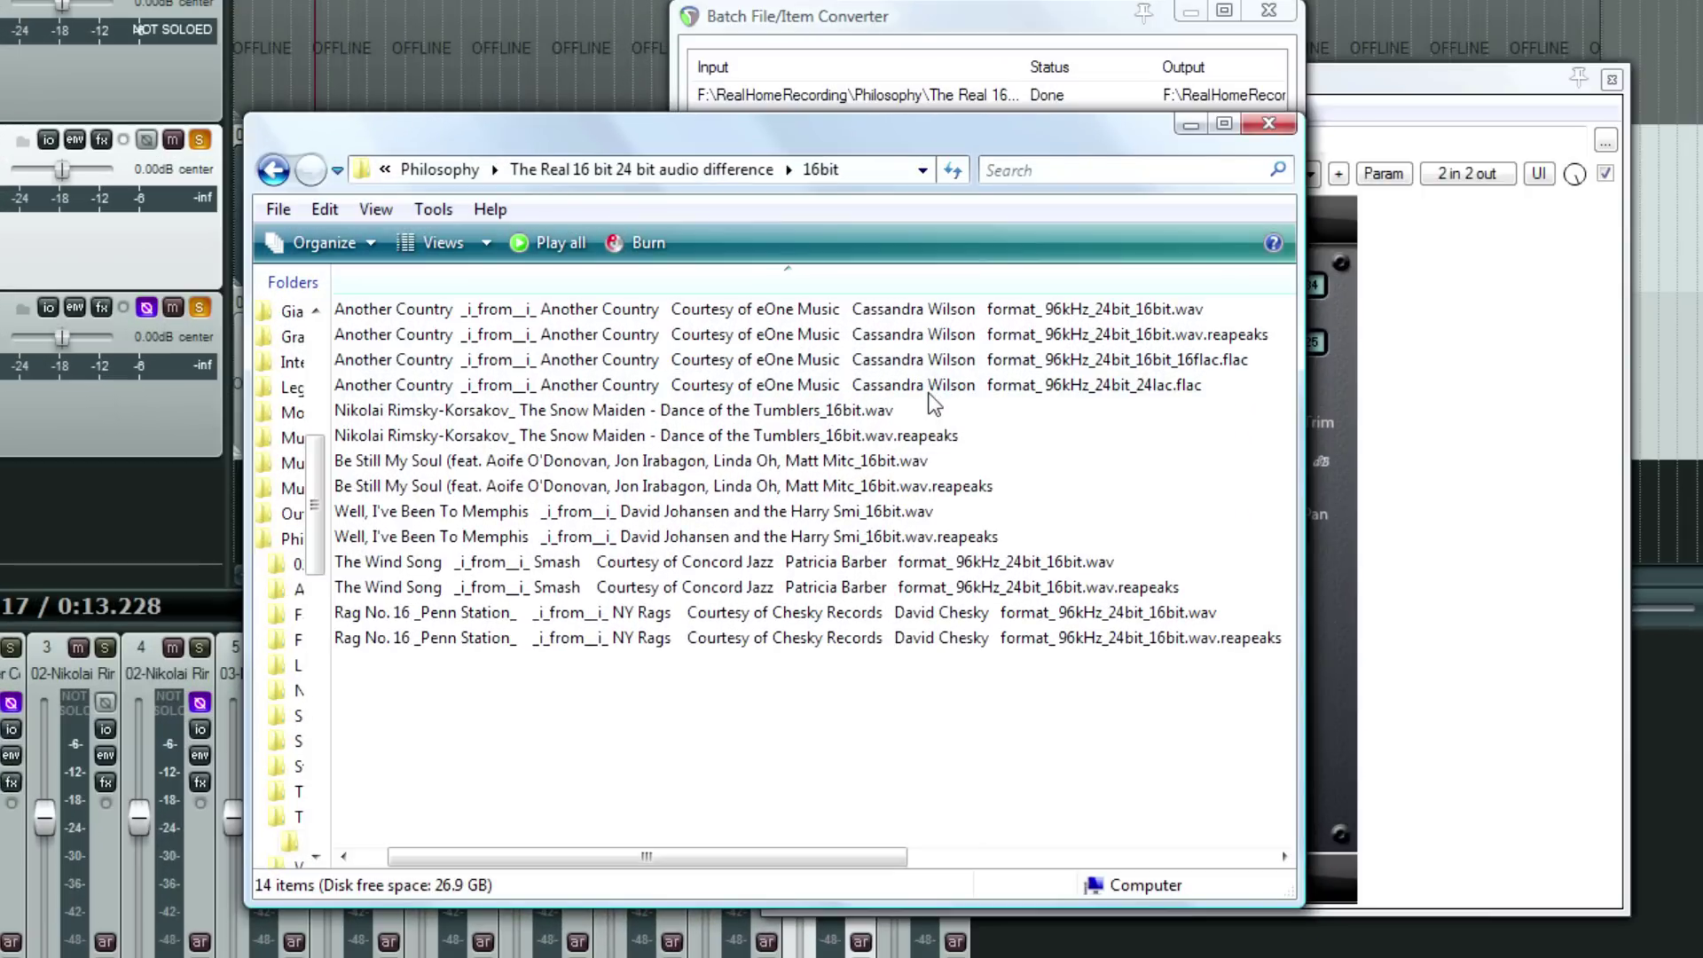
pyautogui.moveTo(933, 403)
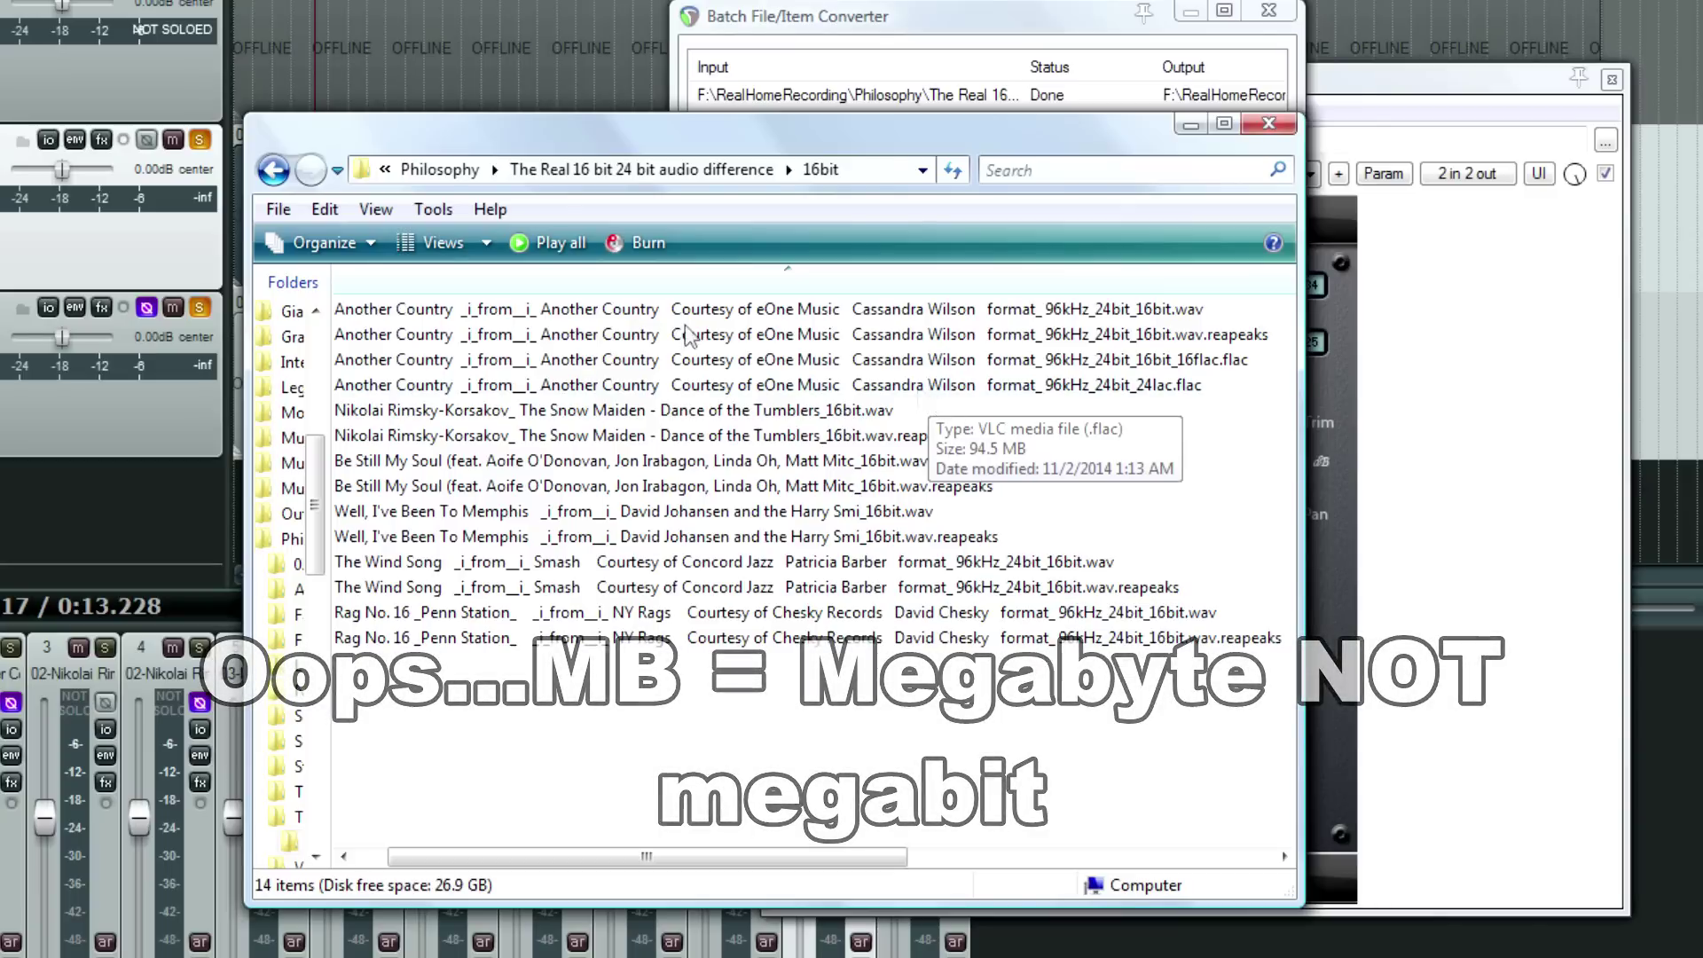
# Compare the original Another Country AIF's size with the WAV and FLAC versions in the 16bit folder.
pyautogui.click(273, 170)
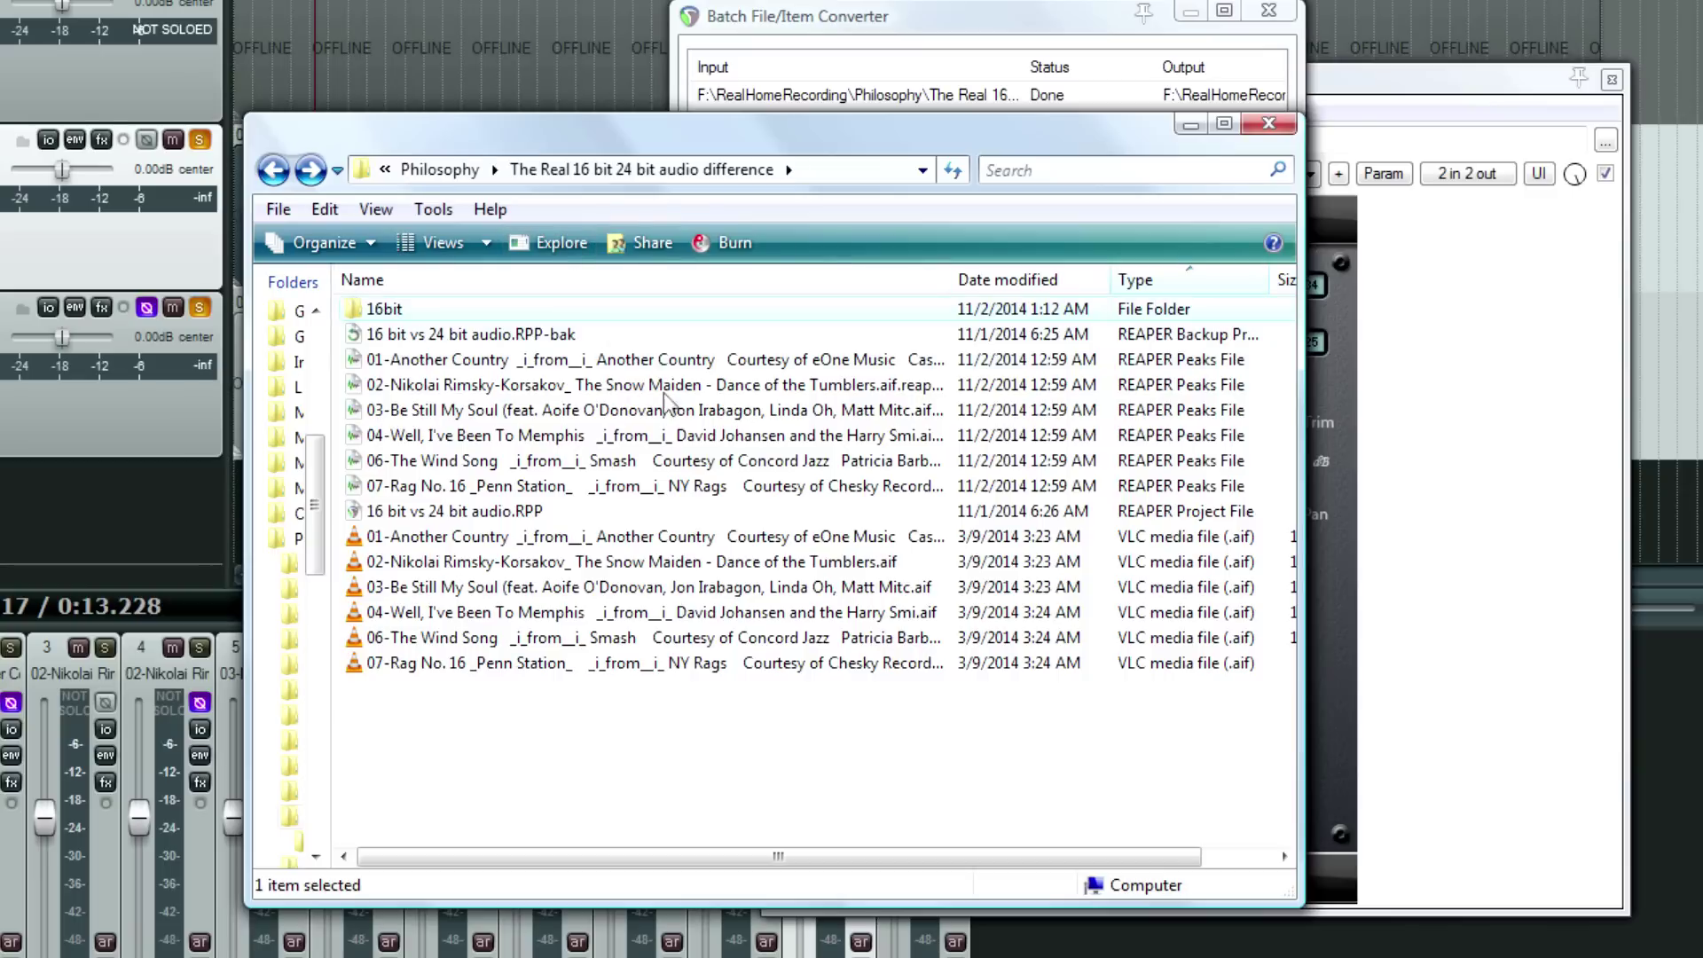
pyautogui.moveTo(696, 550)
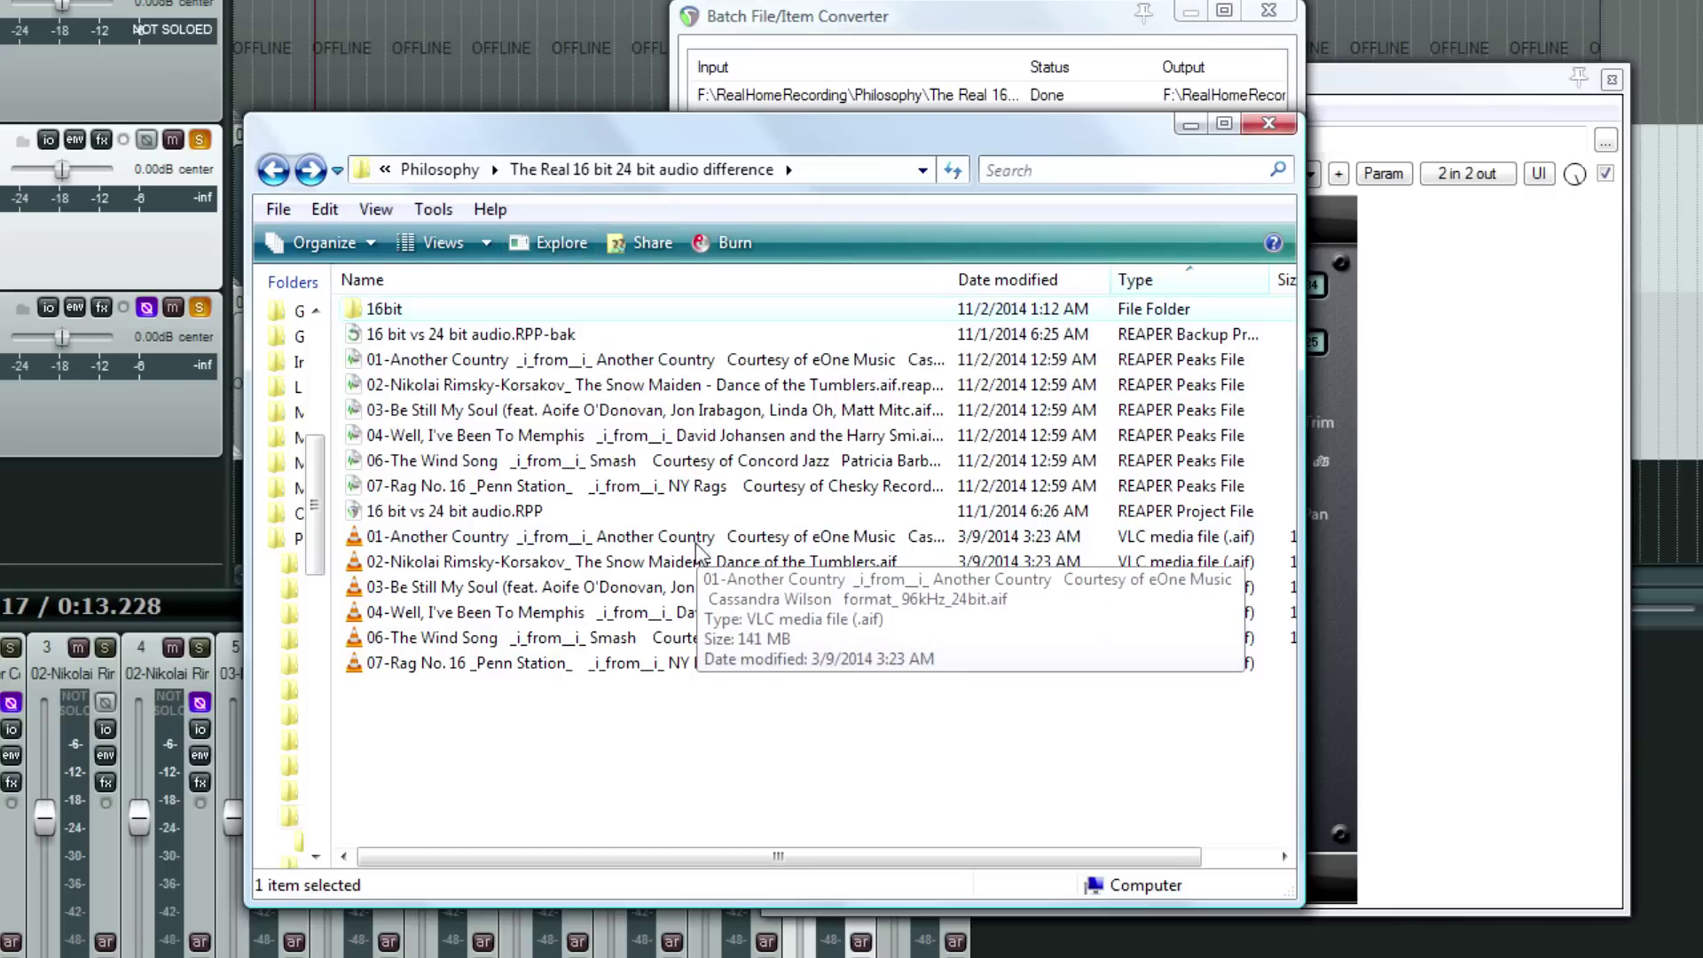
pyautogui.click(309, 169)
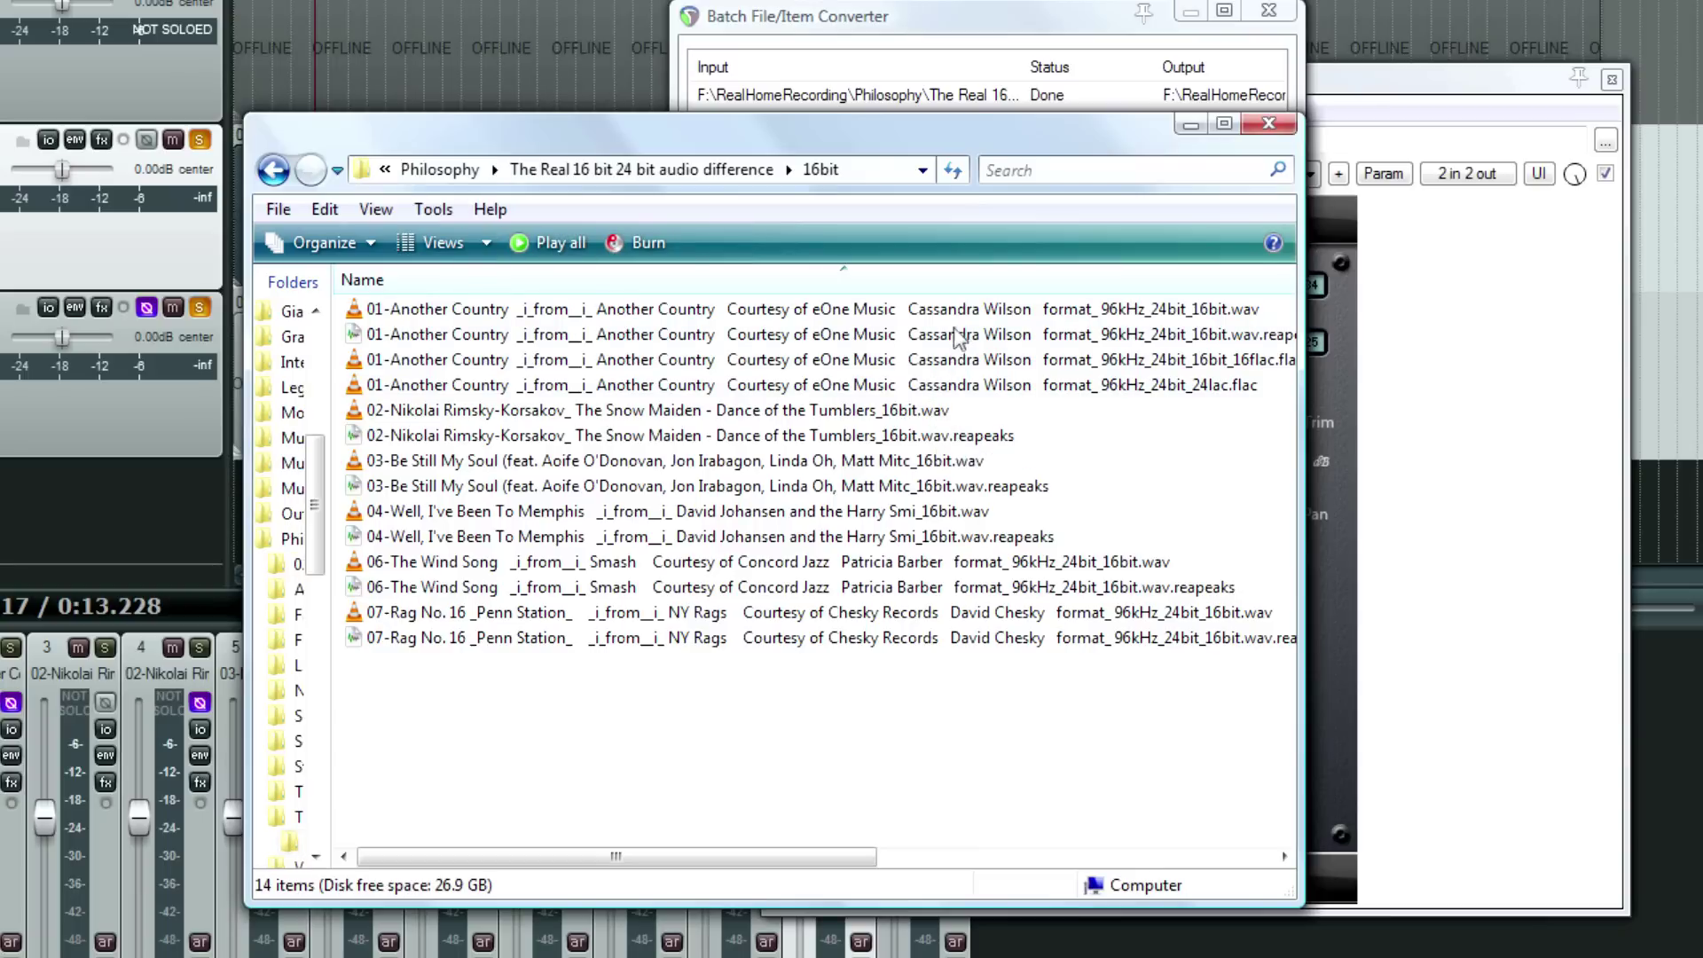
pyautogui.moveTo(958, 318)
pyautogui.moveTo(982, 364)
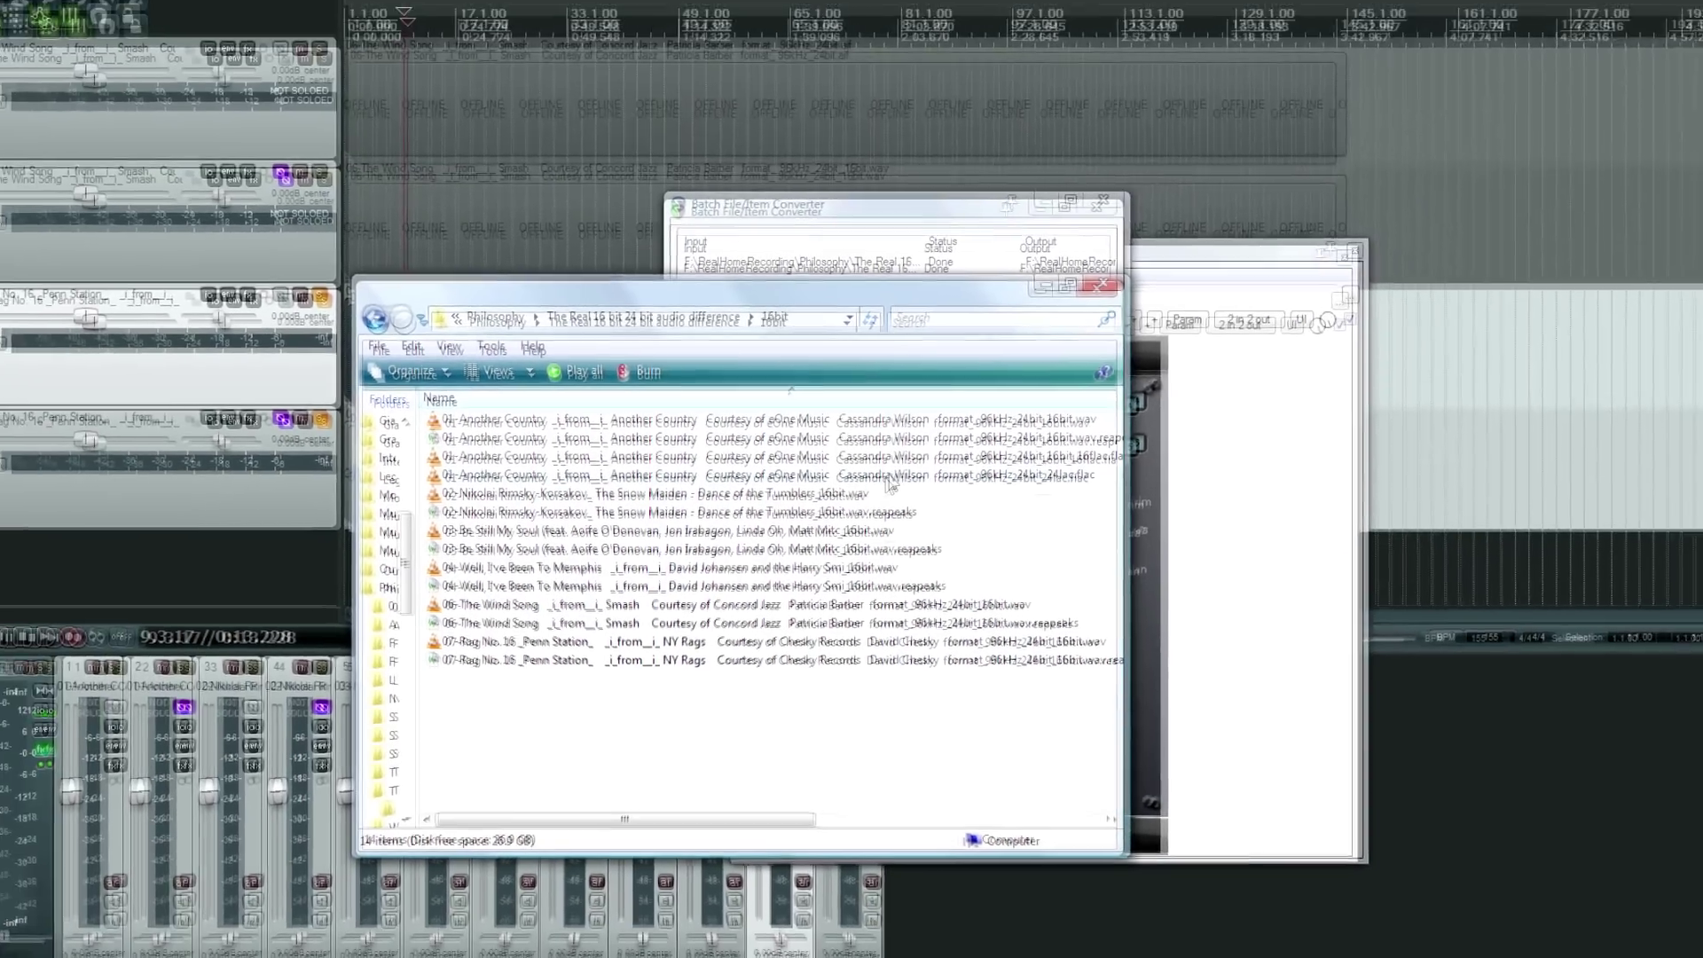
pyautogui.moveTo(977, 395)
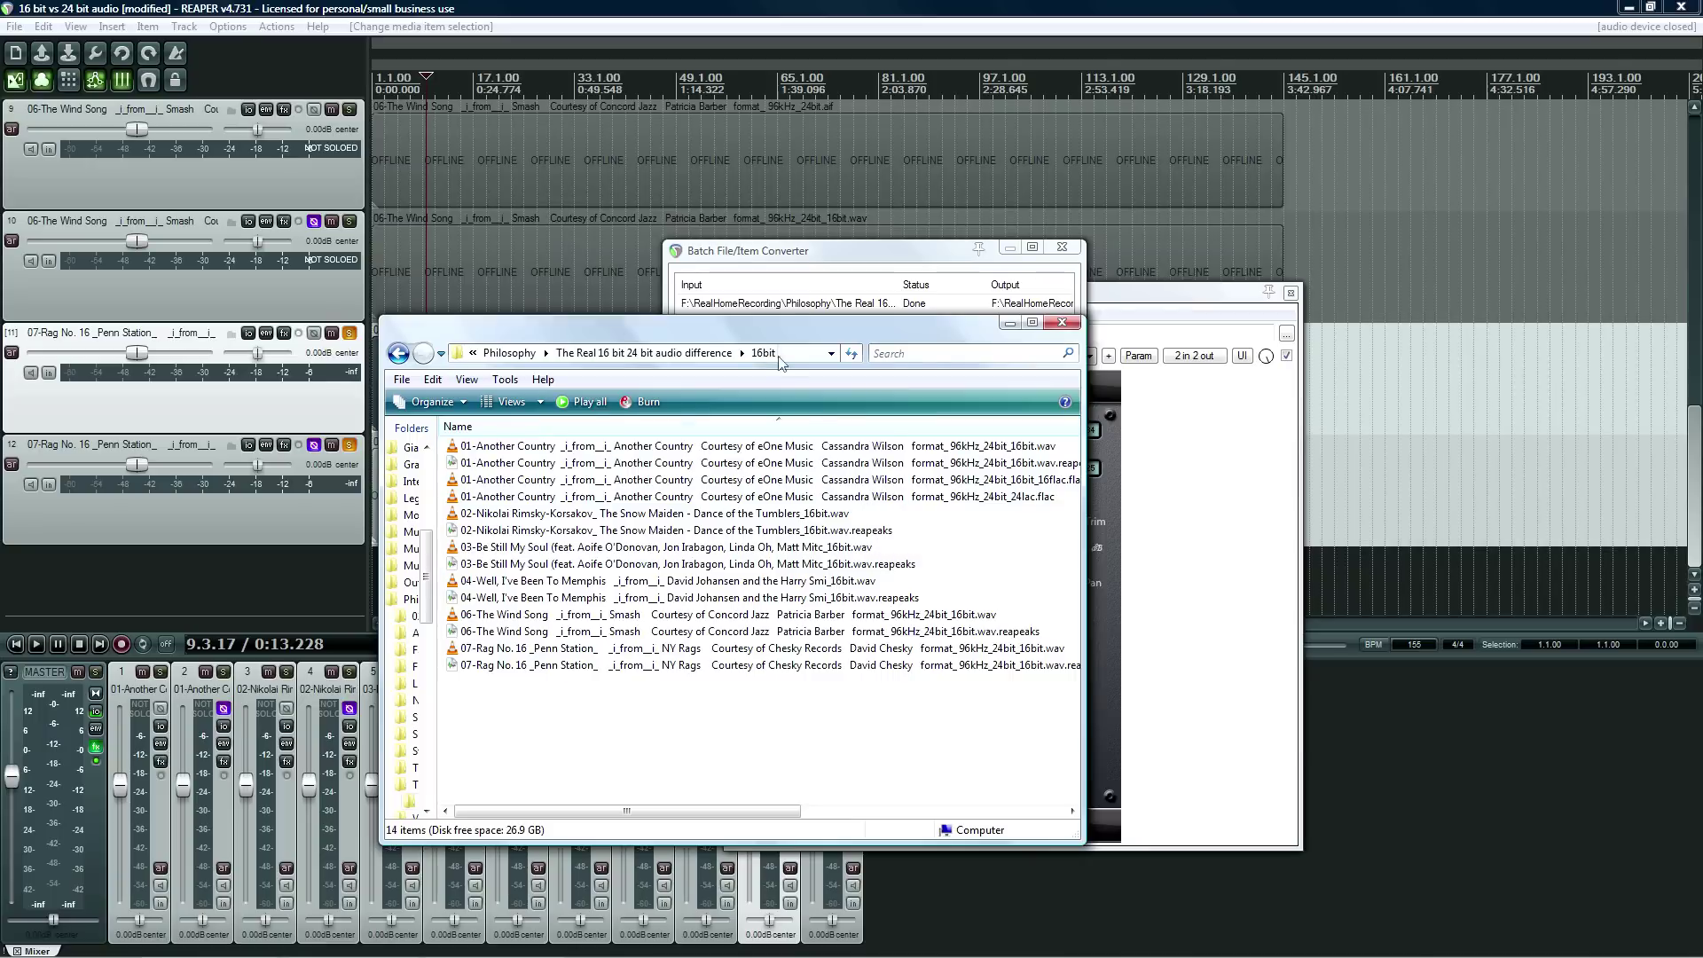
# Close the file manager, the batch converter and the master track's FX window to return to the project's tracks.
pyautogui.click(1058, 328)
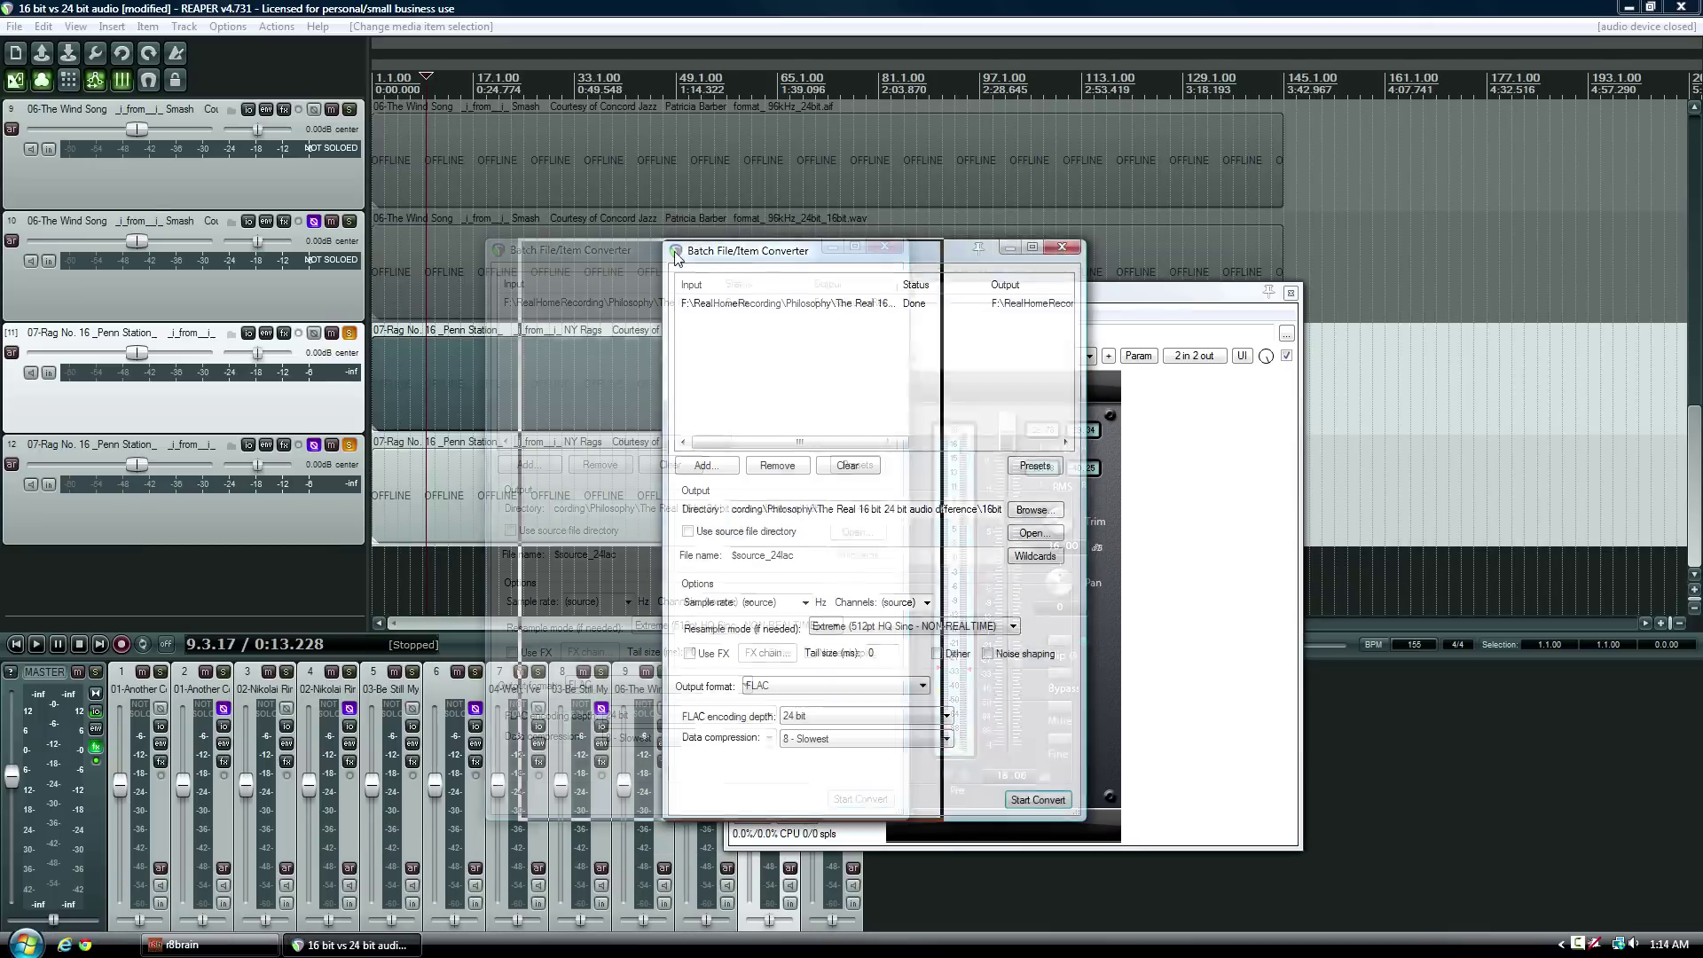
pyautogui.click(975, 264)
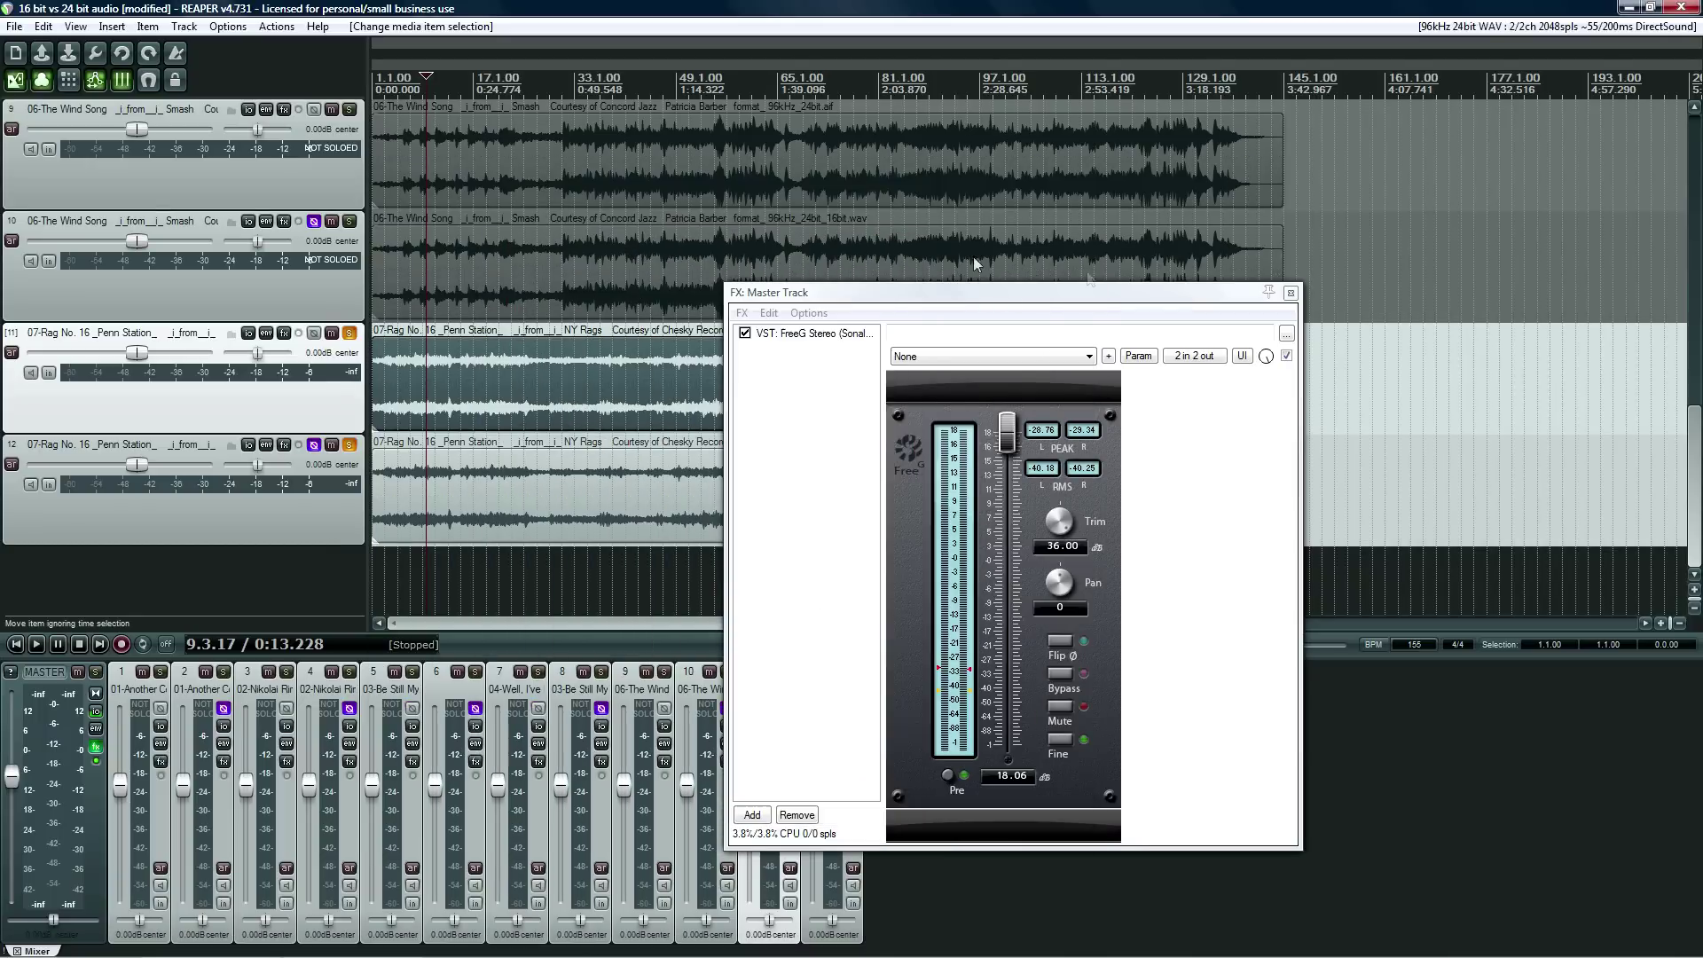
pyautogui.click(1290, 293)
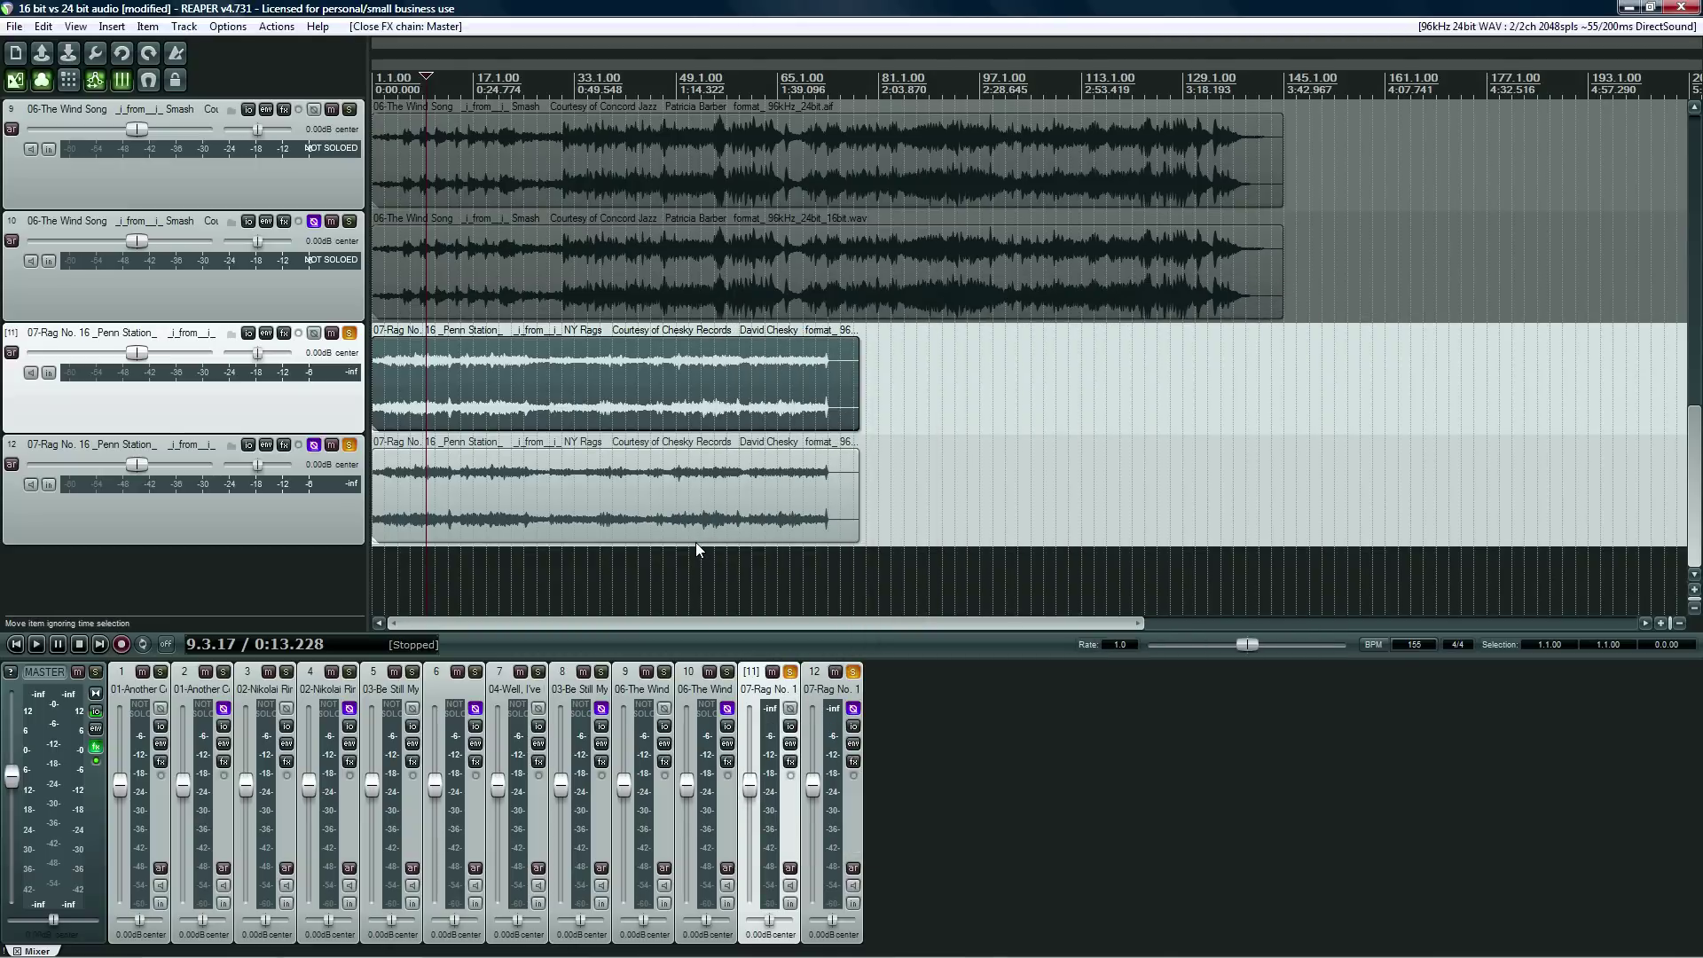